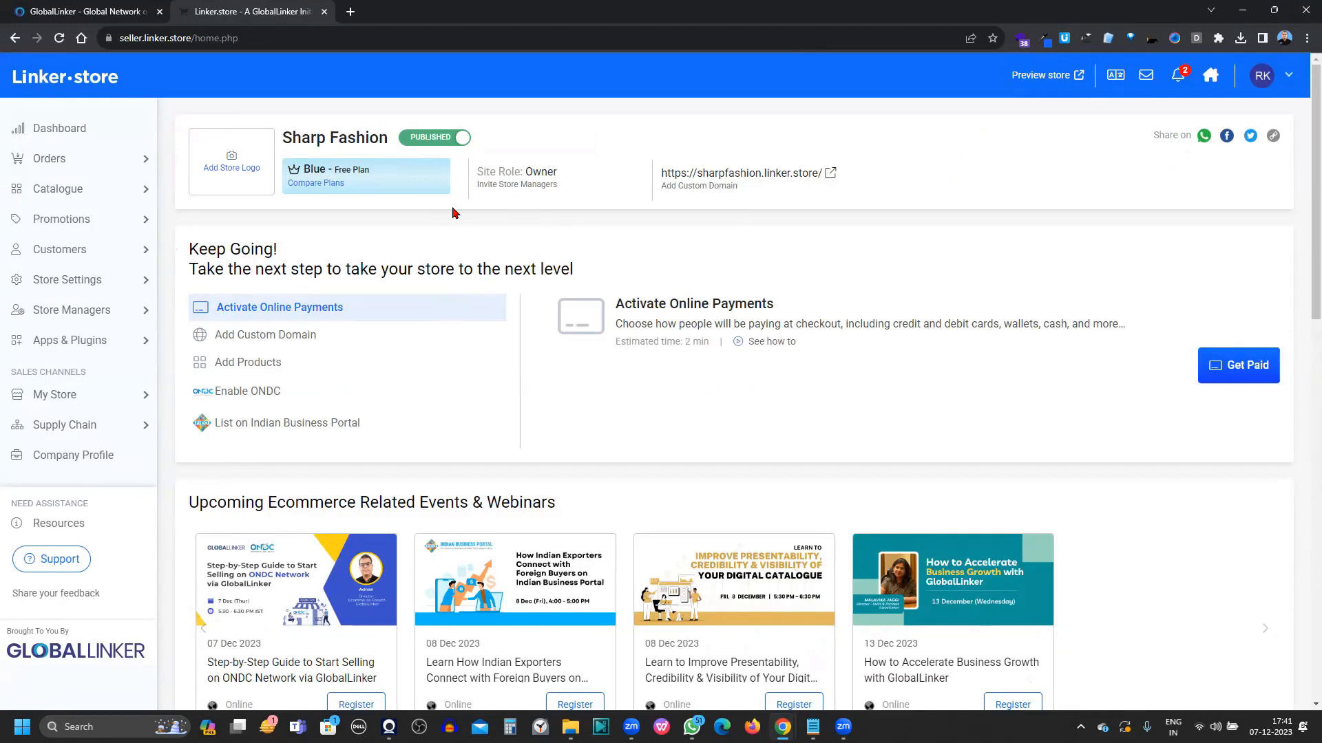
left_click(117, 10)
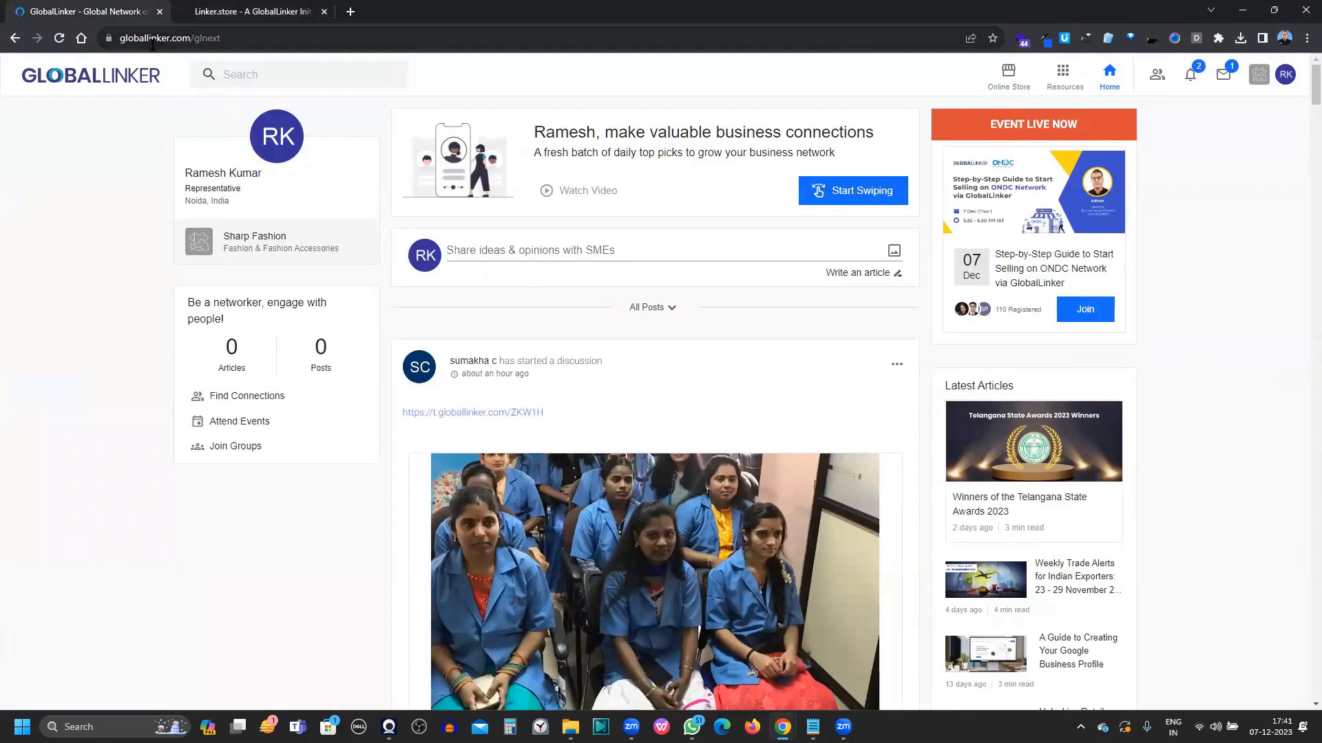
left_click(233, 8)
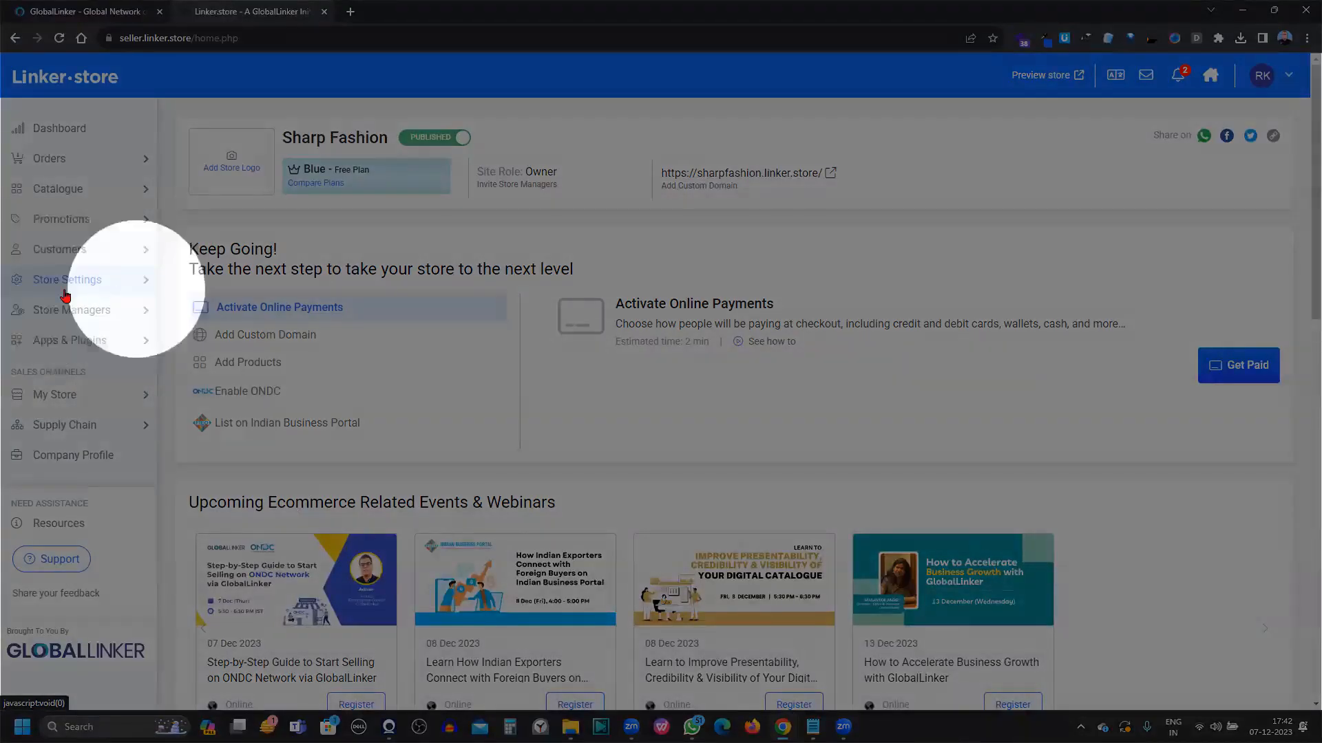
Open the address section of the store details settings
left_click(63, 288)
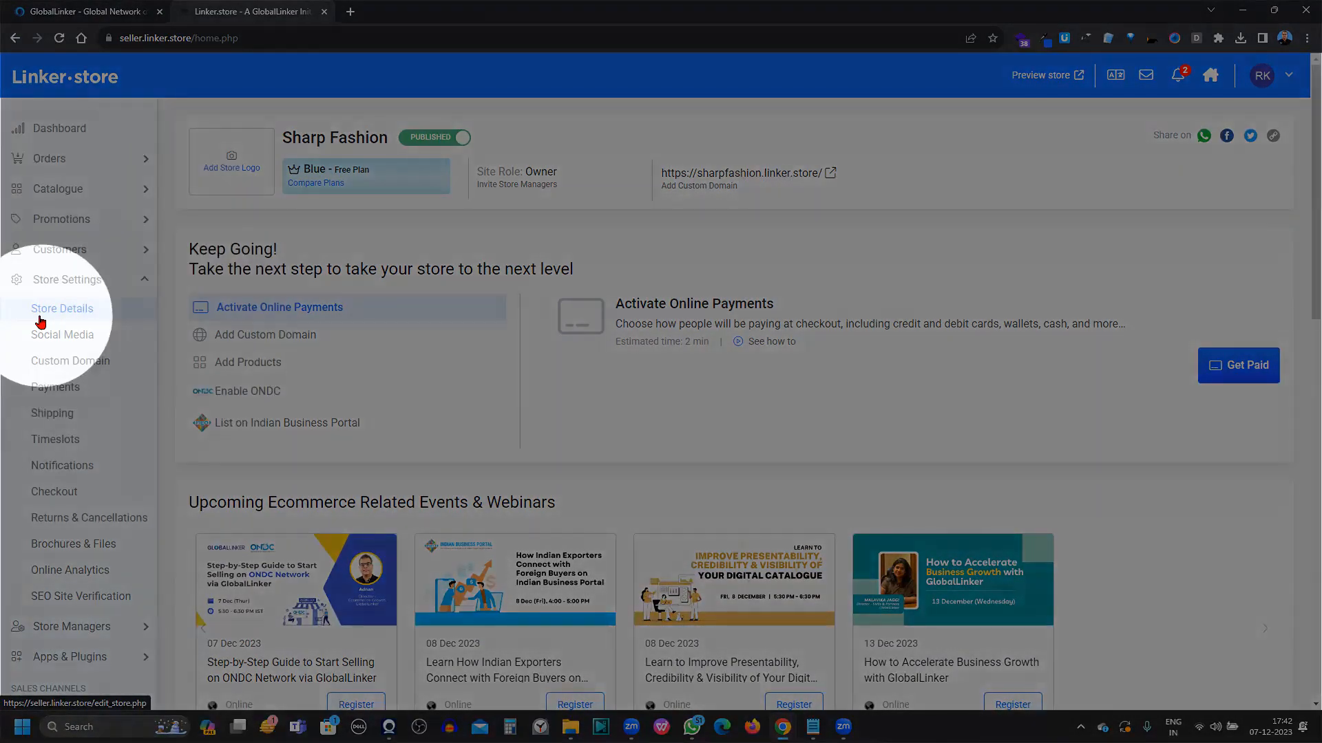
left_click(88, 318)
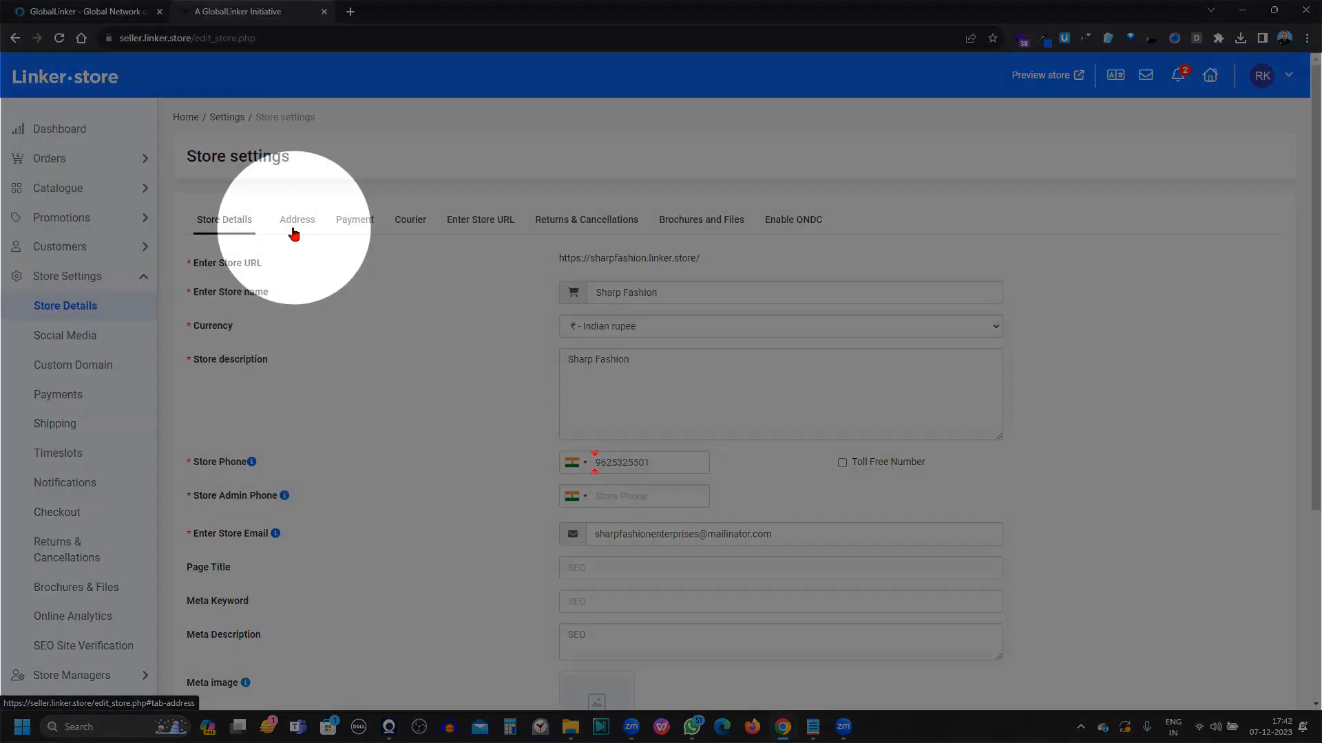
left_click(294, 234)
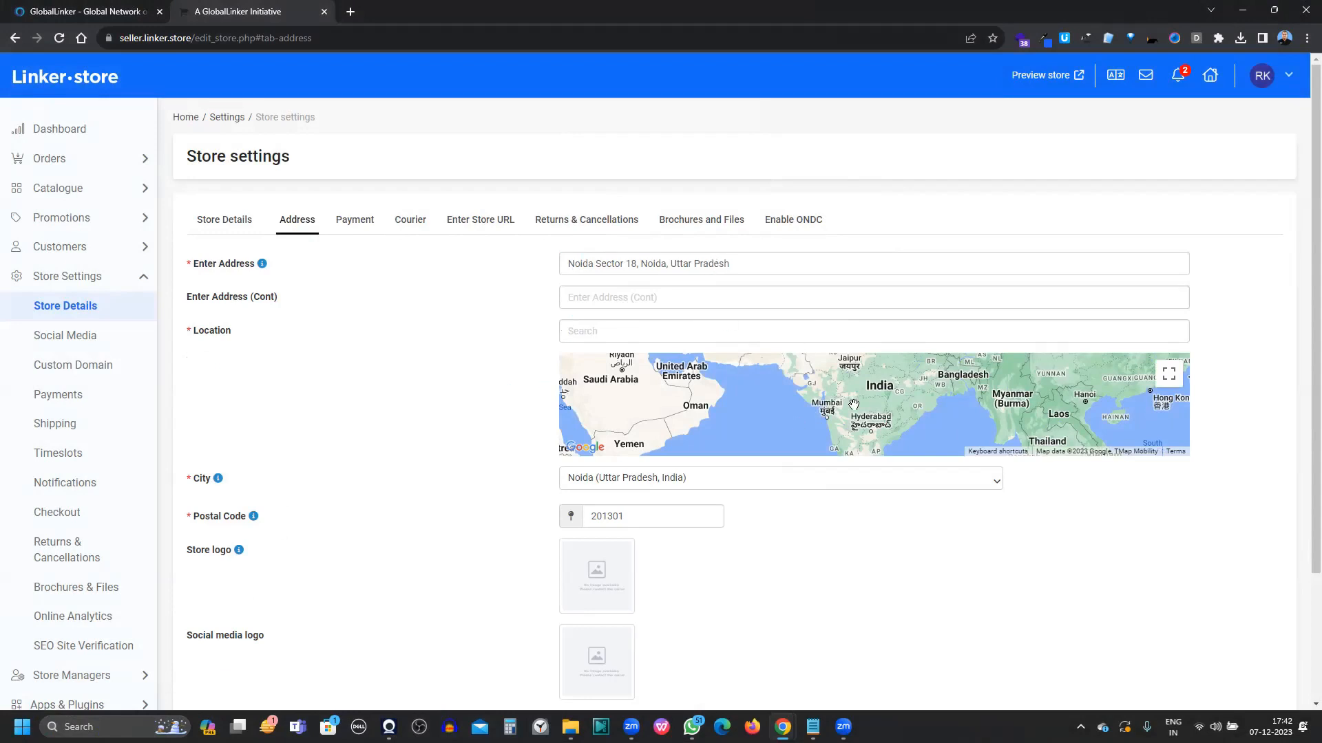
Search for Noida as the store's location, pick the suggestion matching the entered store address, and save the address settings
left_click(574, 332)
type("Noida")
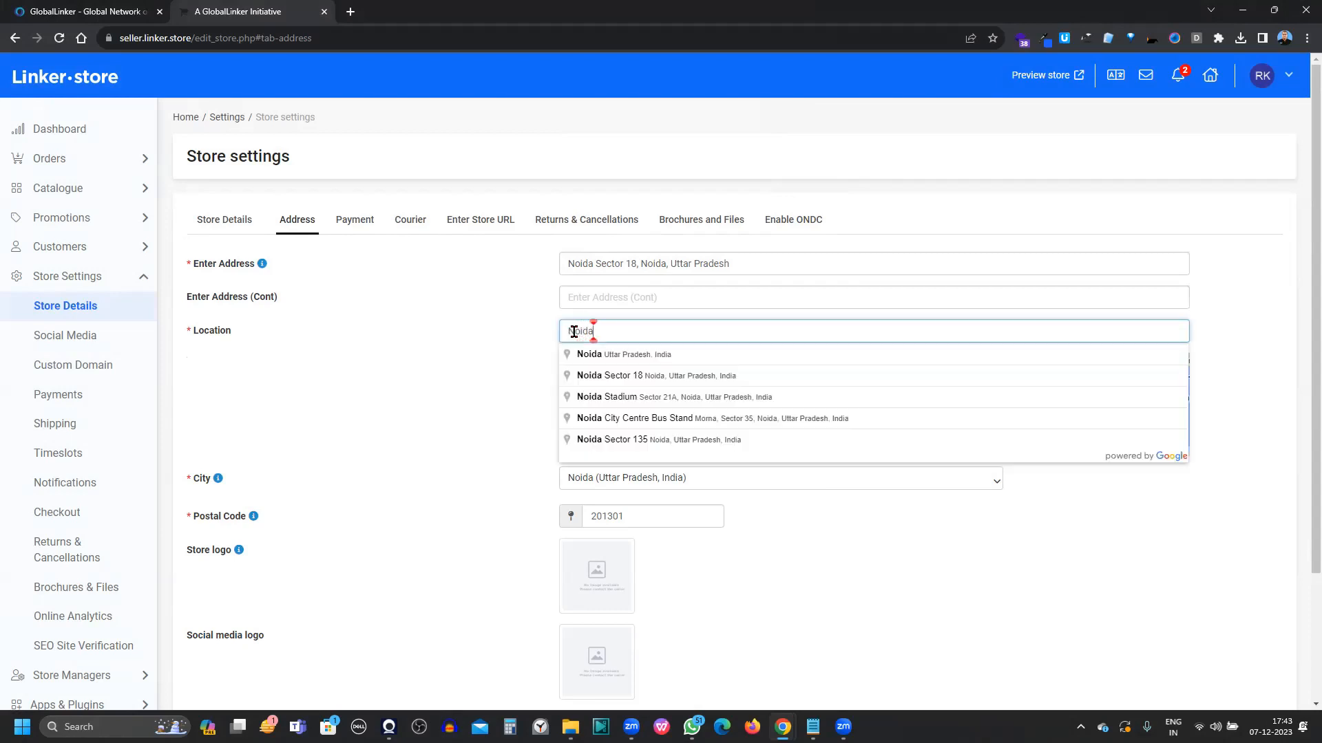
left_click(687, 378)
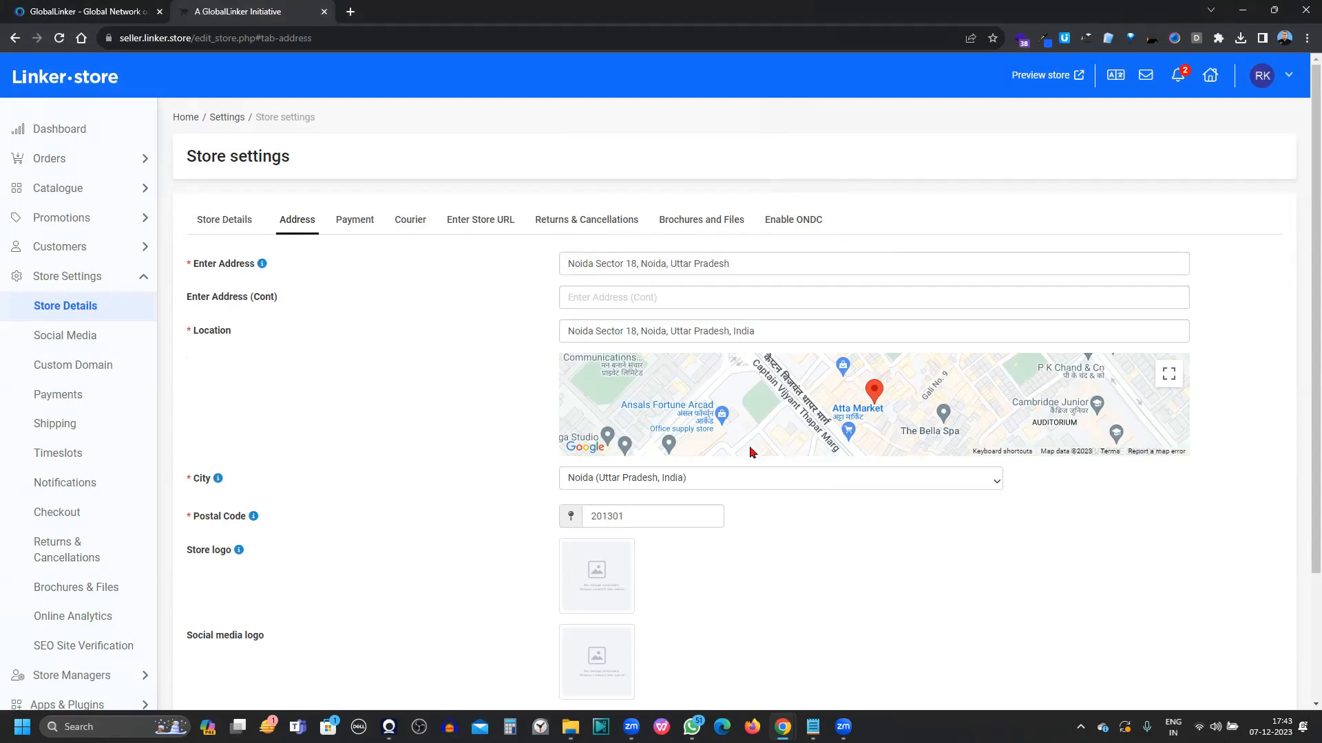
scroll(754, 441, "down", 2)
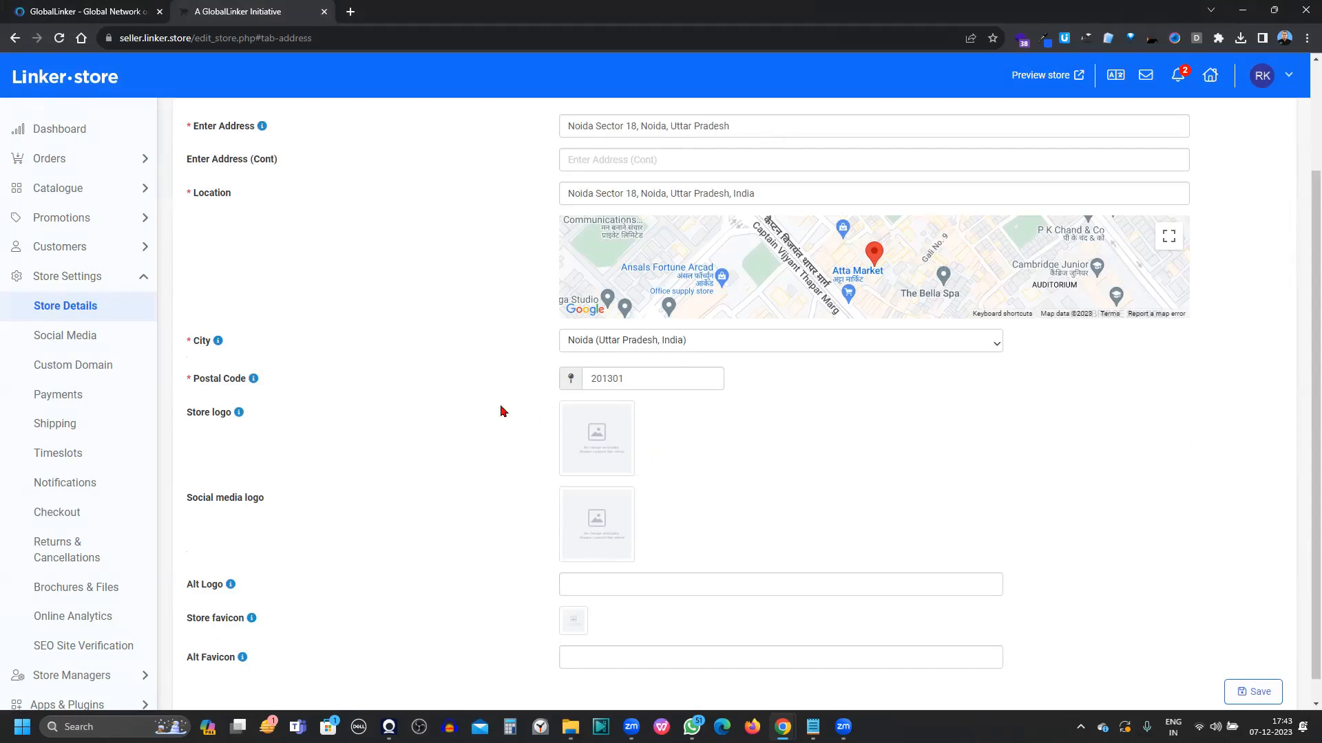
scroll(475, 537, "down", 1)
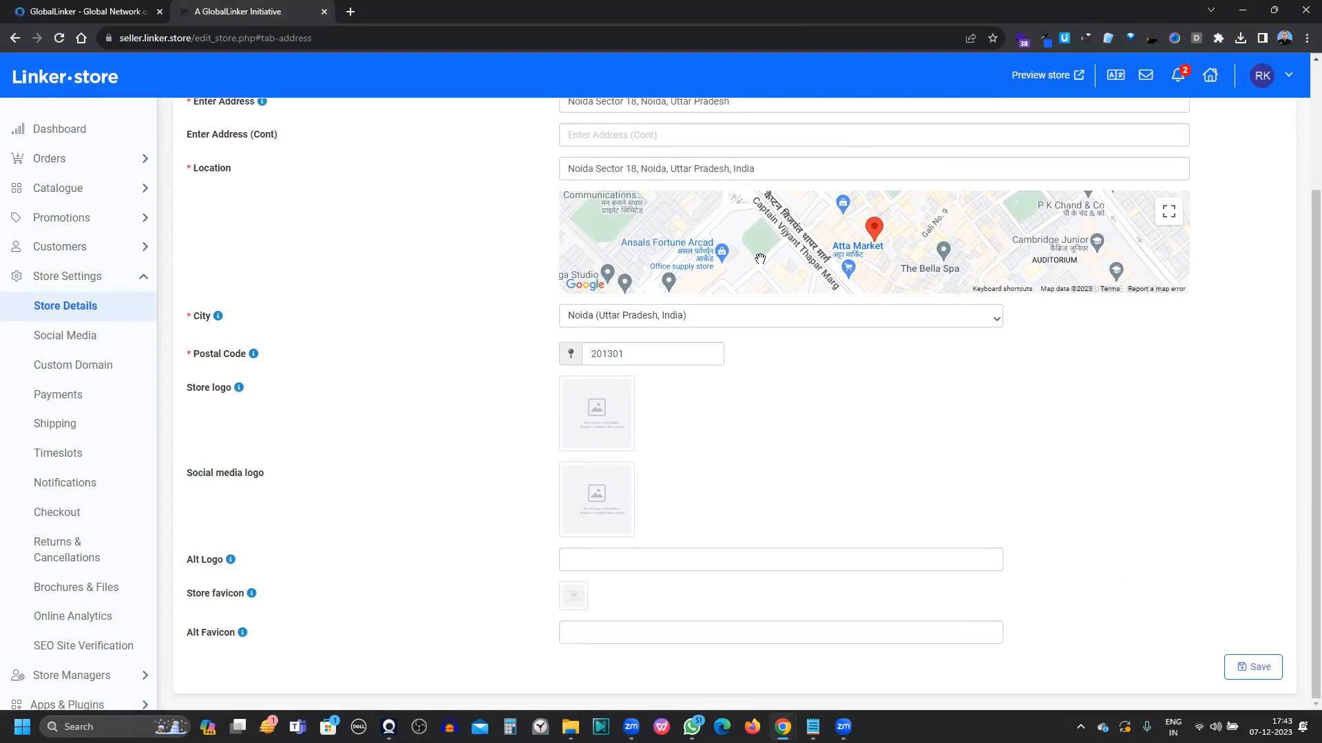
scroll(643, 218, "up", 2)
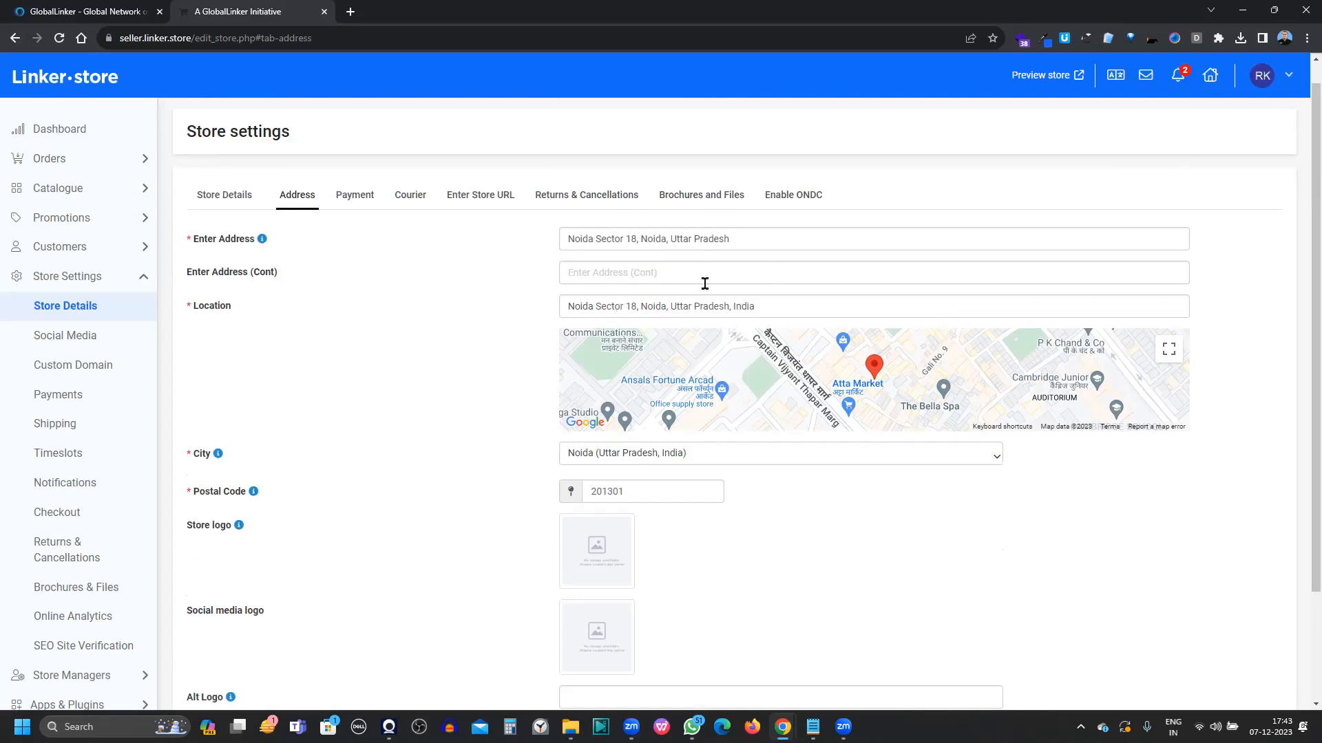
scroll(1049, 453, "down", 2)
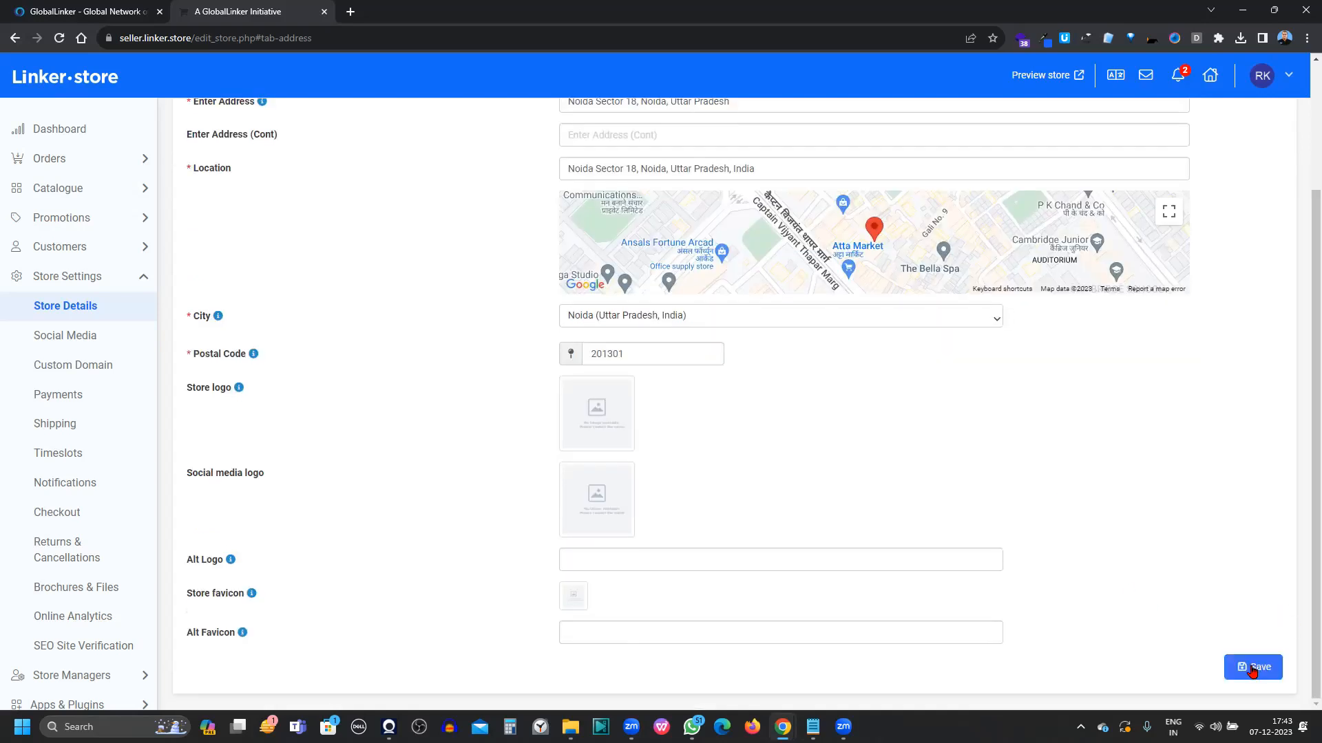
left_click(1252, 671)
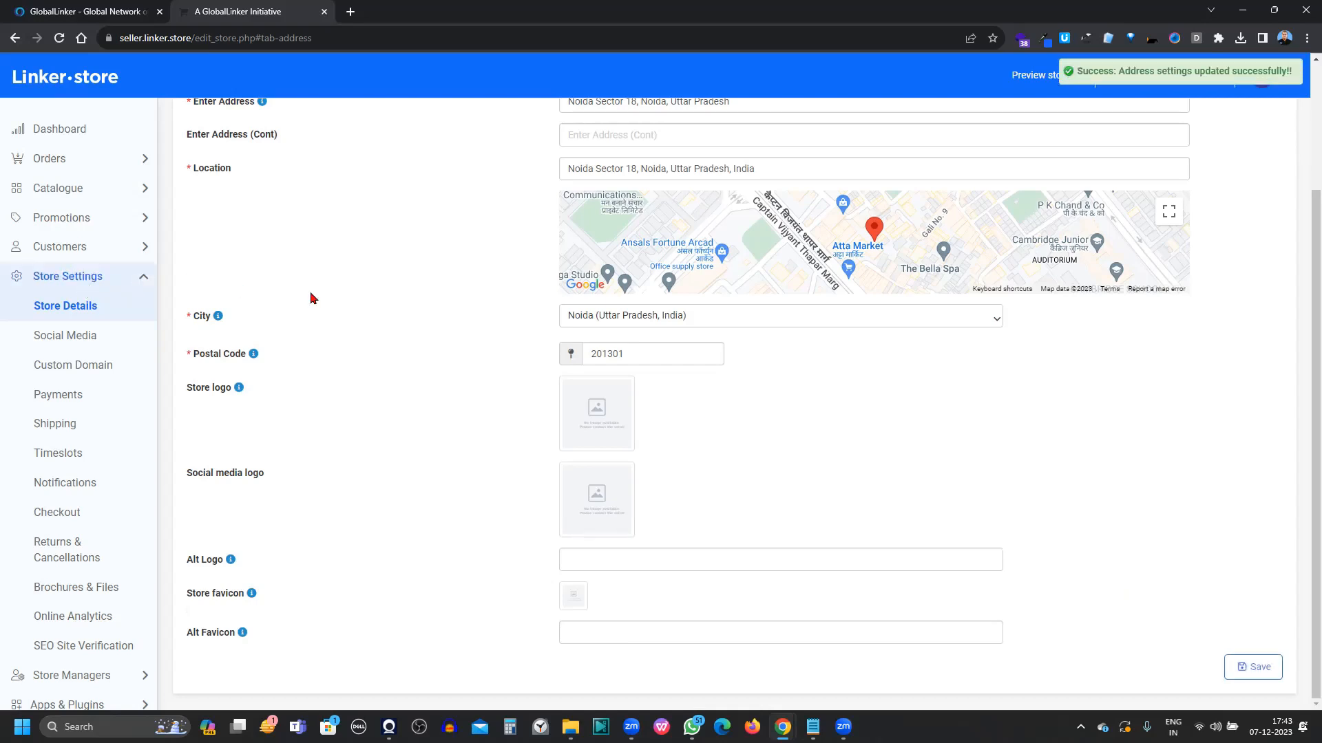
Open the Enable ONDC section of the store settings at the company verification form
scroll(511, 339, "up", 3)
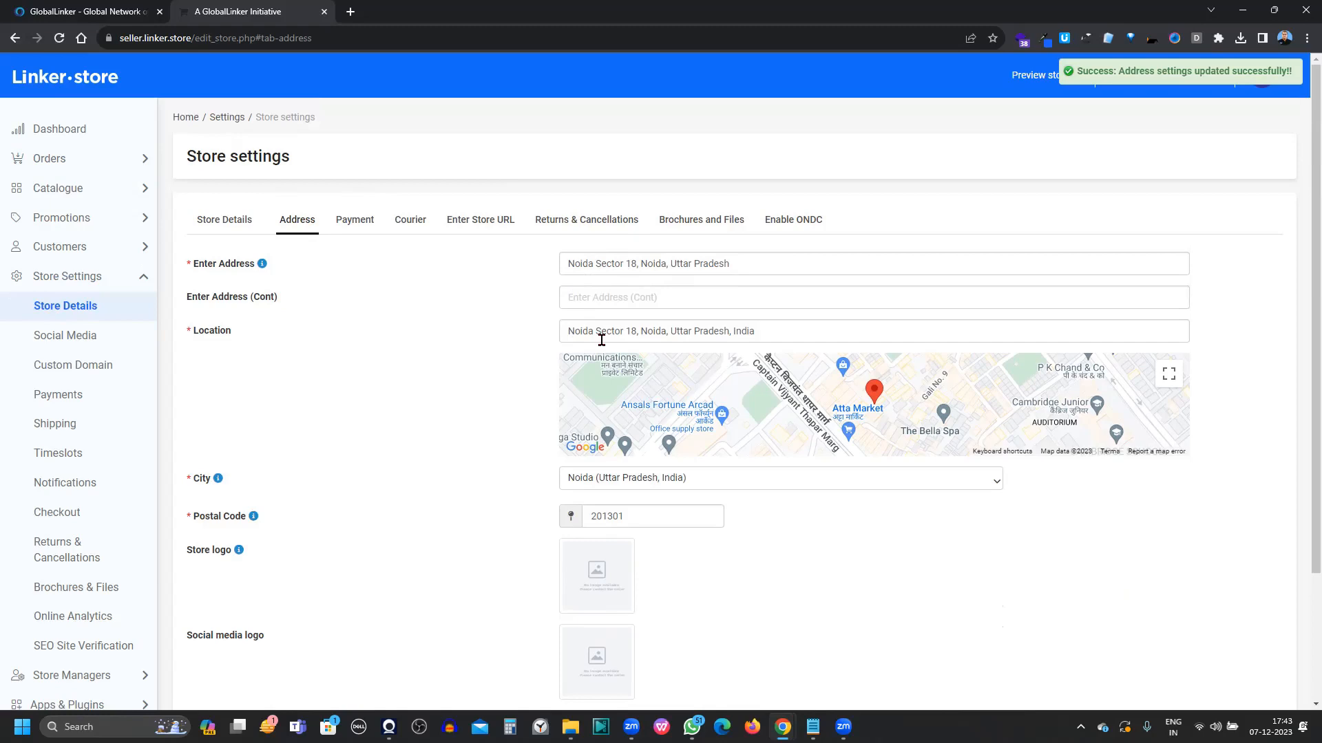
left_click(800, 216)
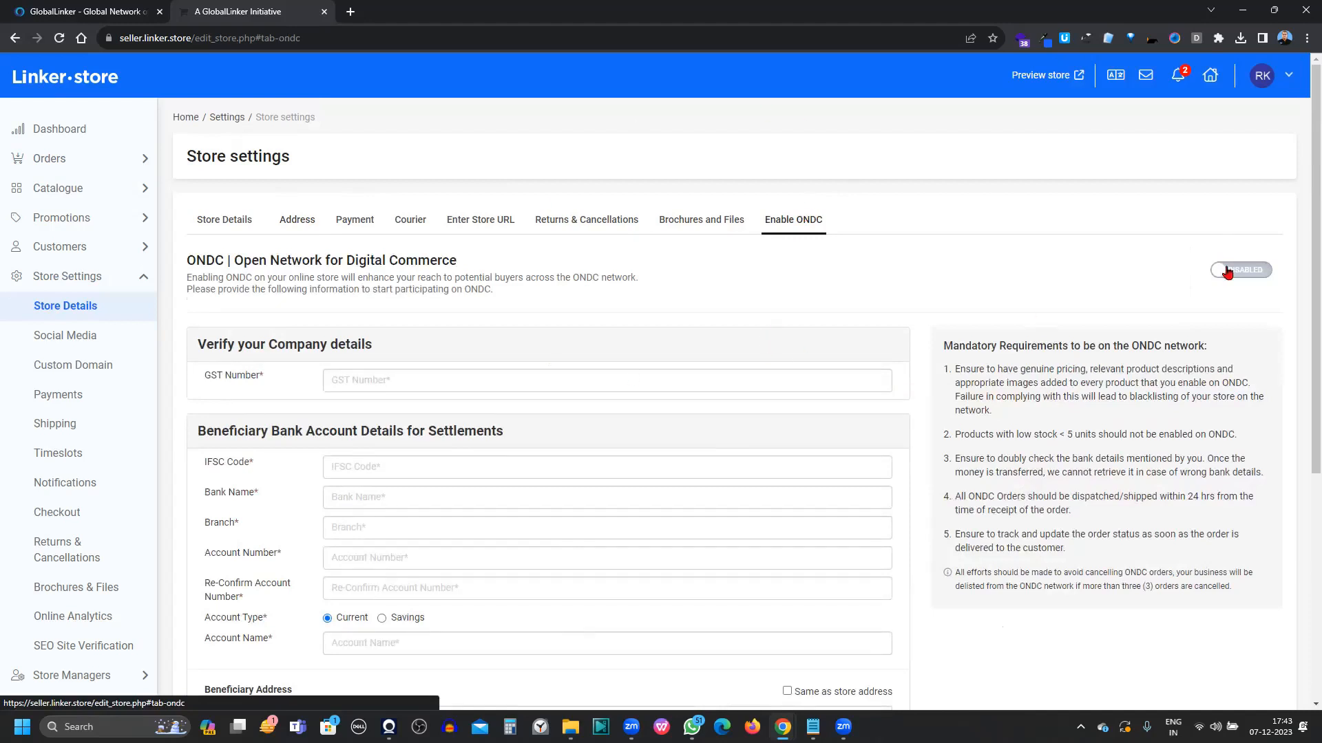
scroll(592, 356, "down", 3)
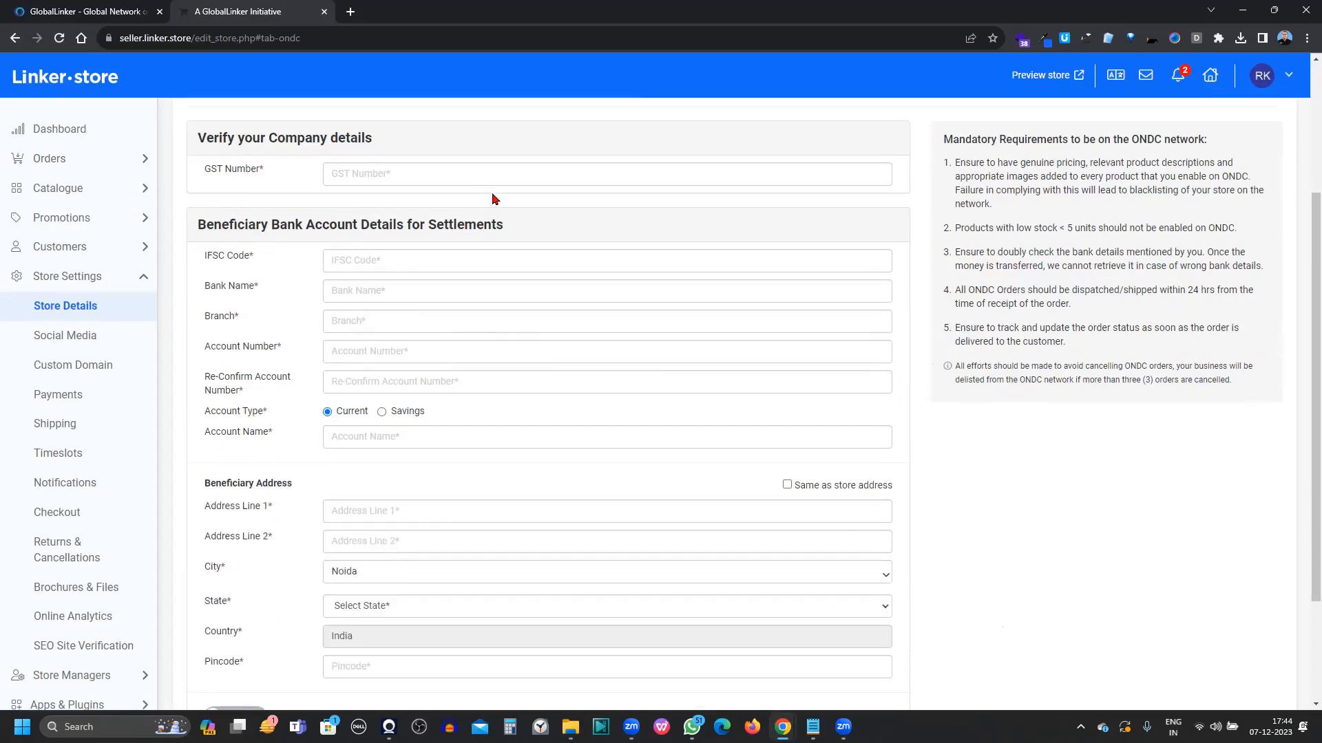
Copy the GST number from the open Notepad file into the company verification form's GST Number field
left_click(536, 173)
mouse_move(813, 726)
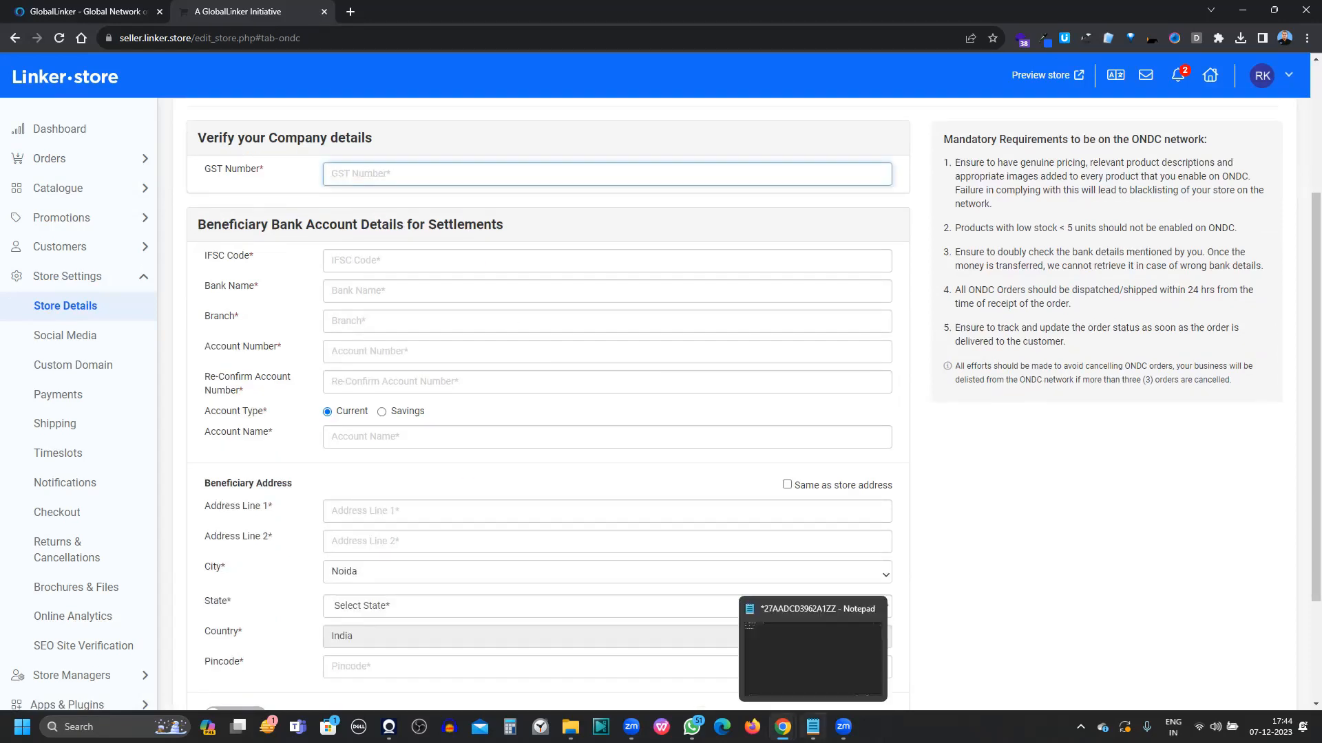
left_click(802, 642)
double_click(16, 62)
key("ctrl+c")
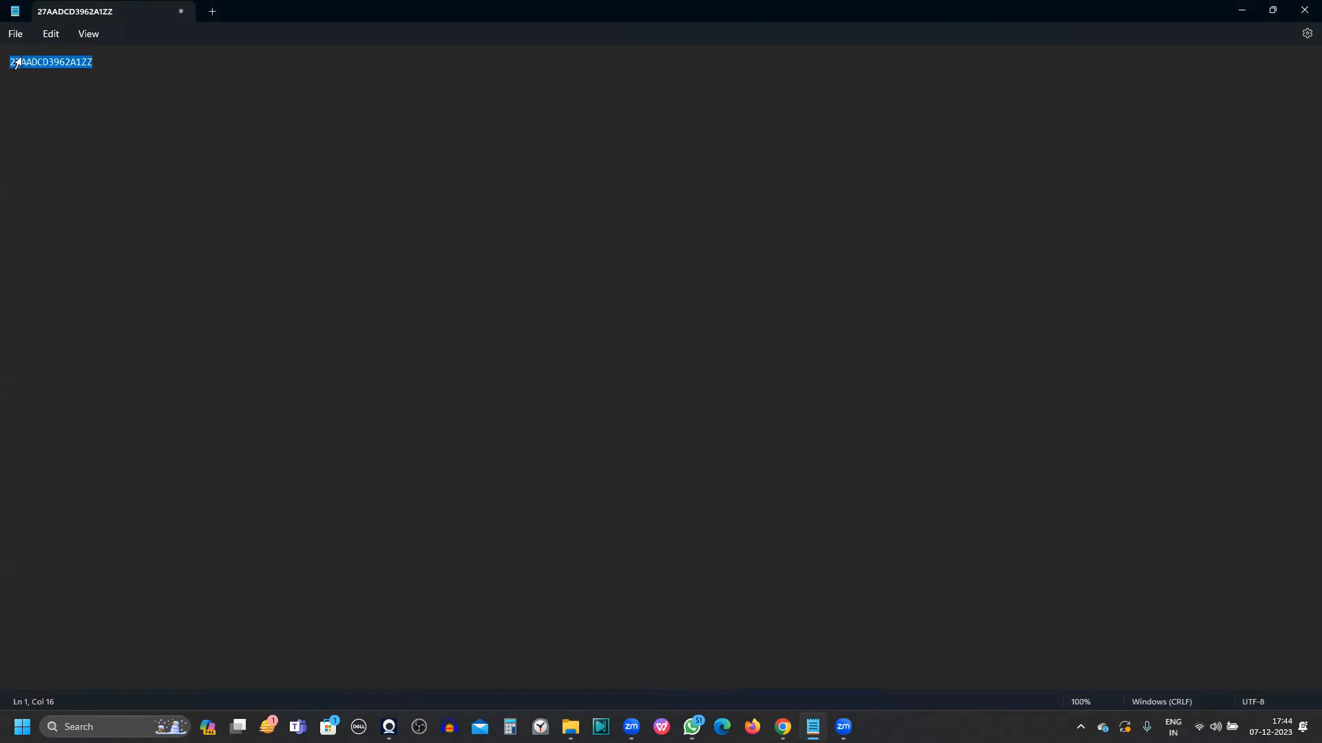
left_click(1242, 9)
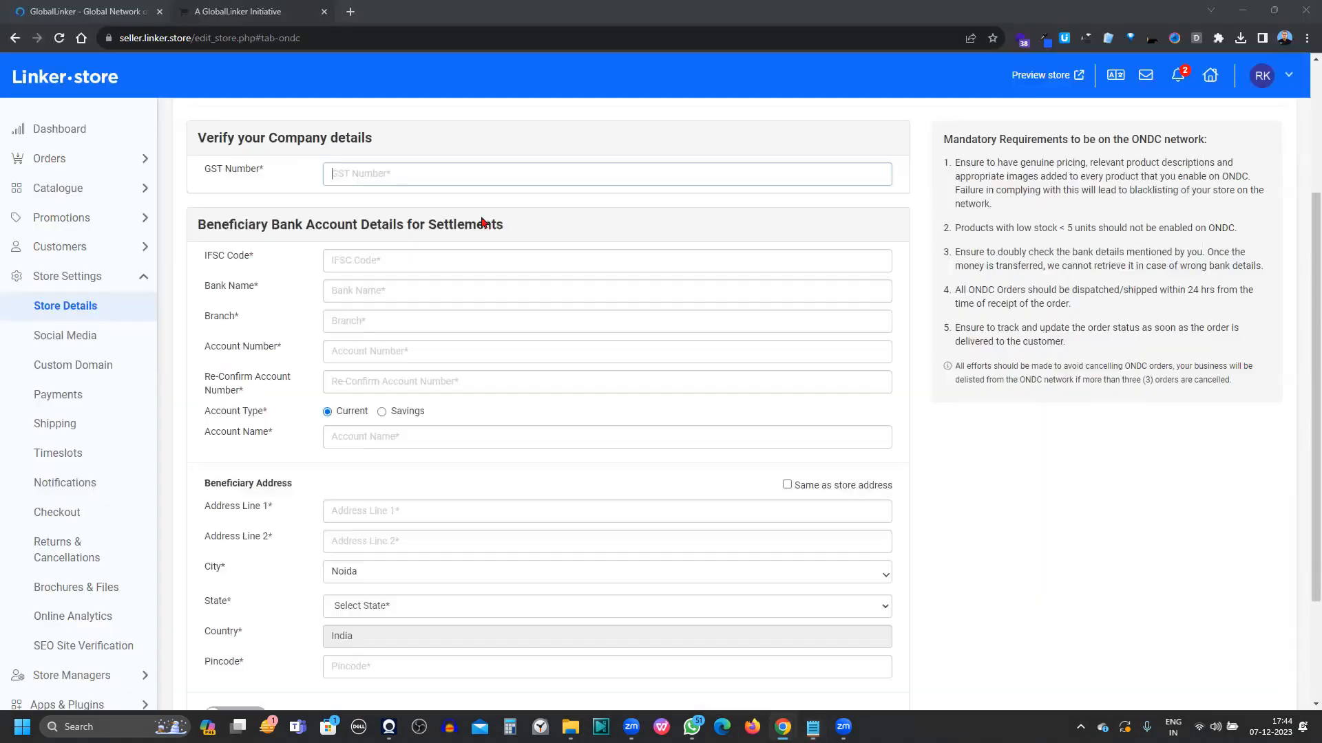
key("ctrl+v")
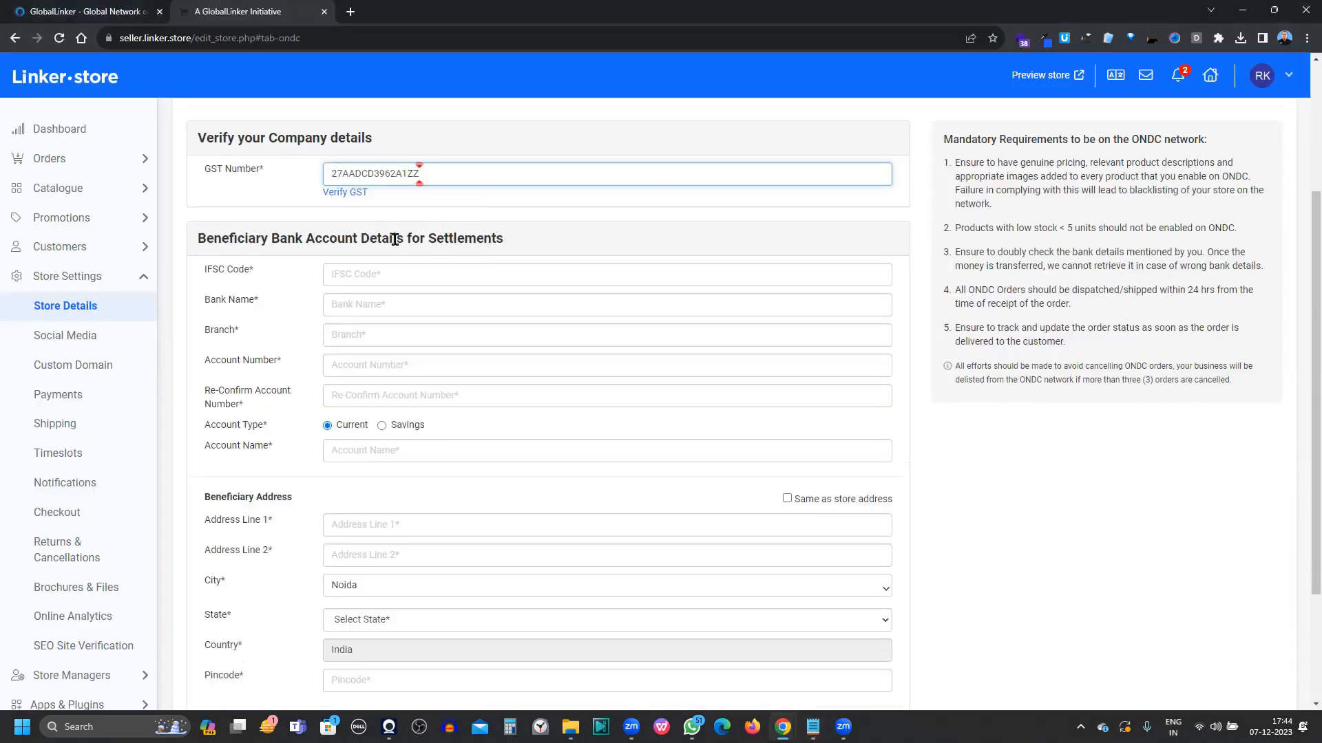
Enter IFSC code ABDCBANJ123456, bank name "ABDC bank" and branch Noida in the beneficiary bank details
left_click(358, 274)
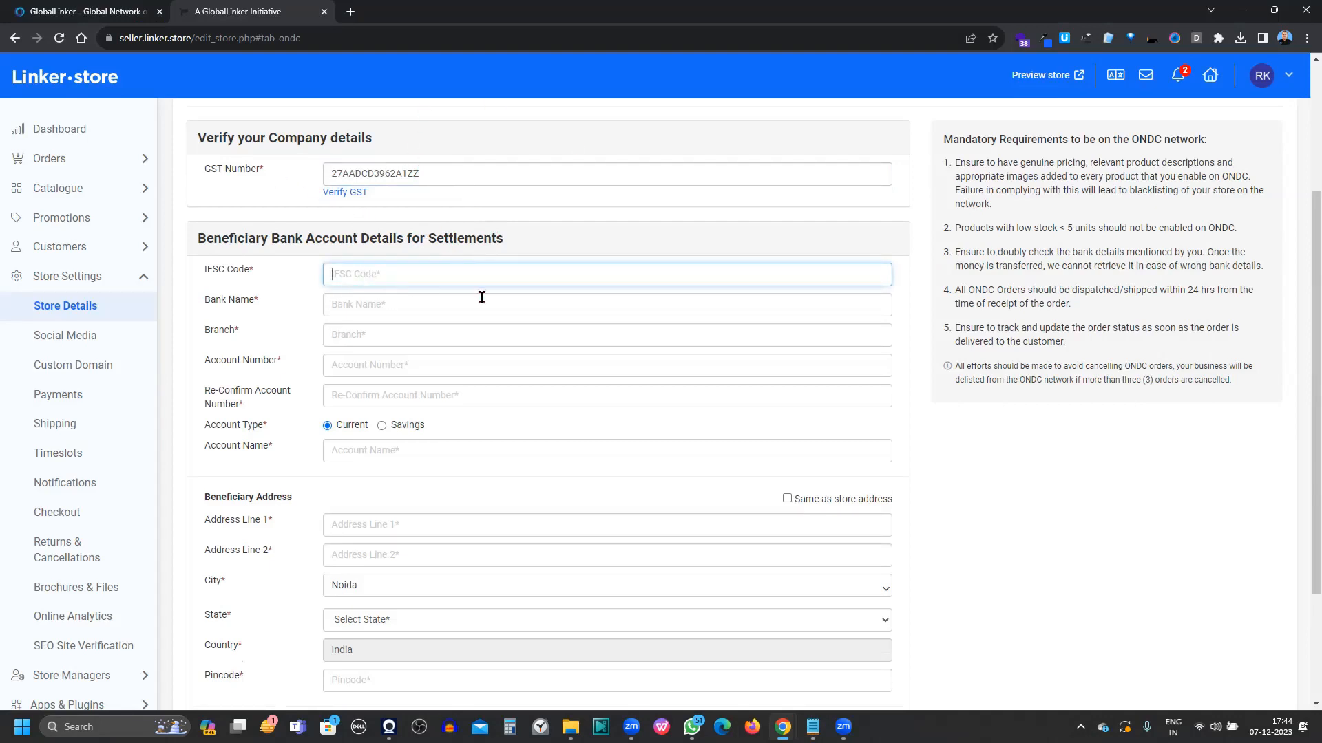
type("ABDCBANJ123456")
left_click(459, 303)
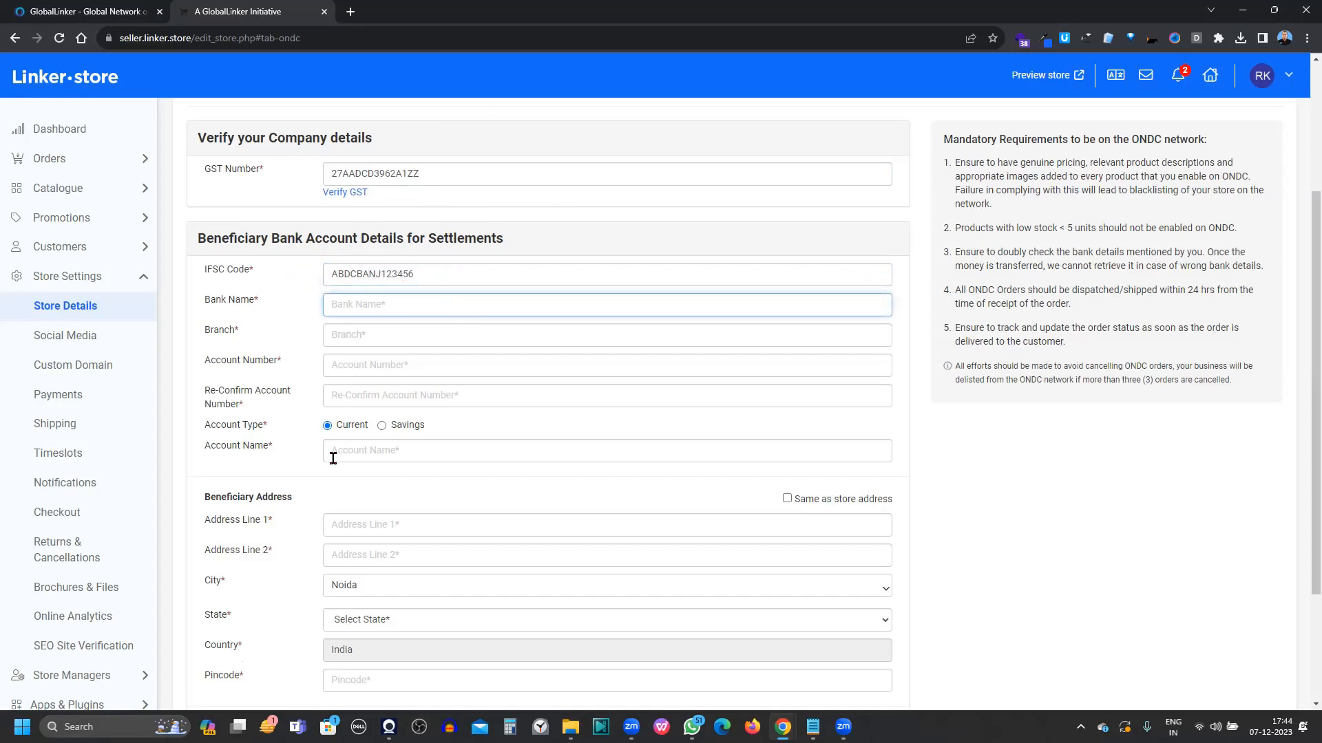
scroll(341, 451, "down", 3)
scroll(342, 455, "up", 2)
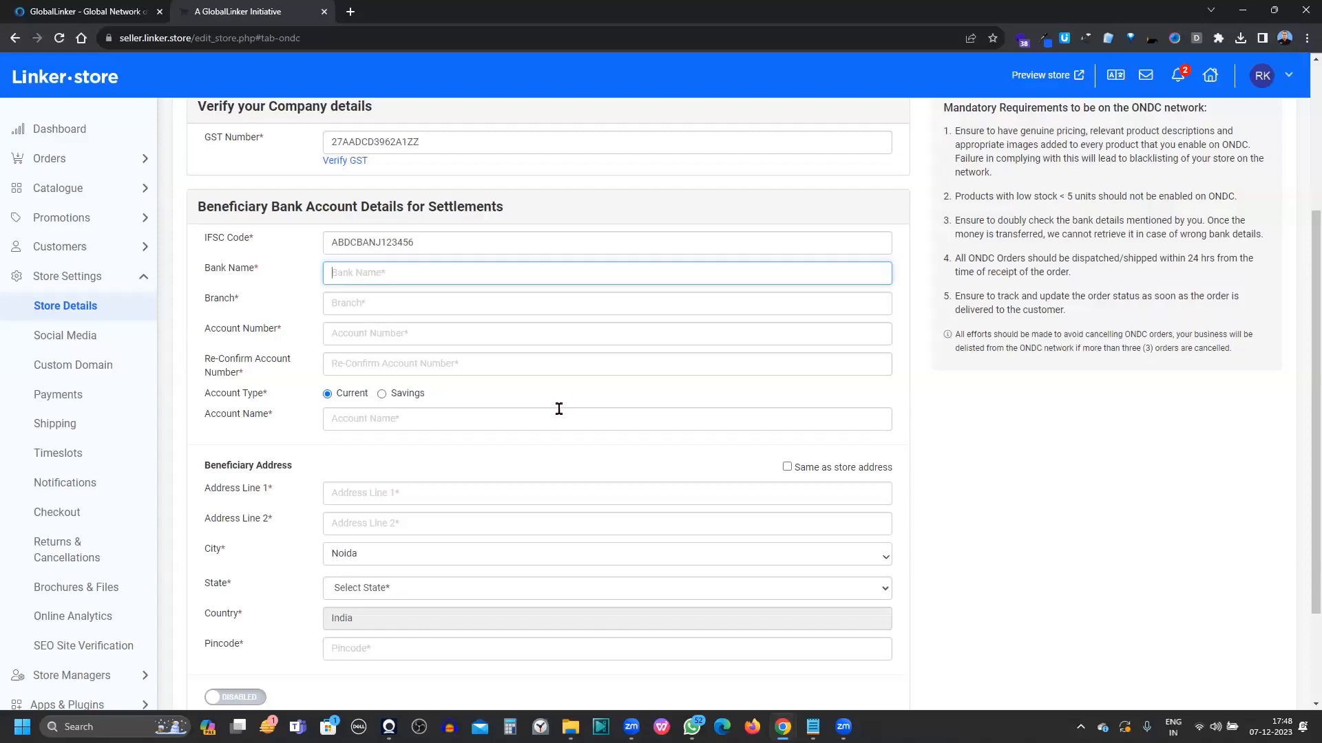
type("12345678901234")
left_click(403, 293)
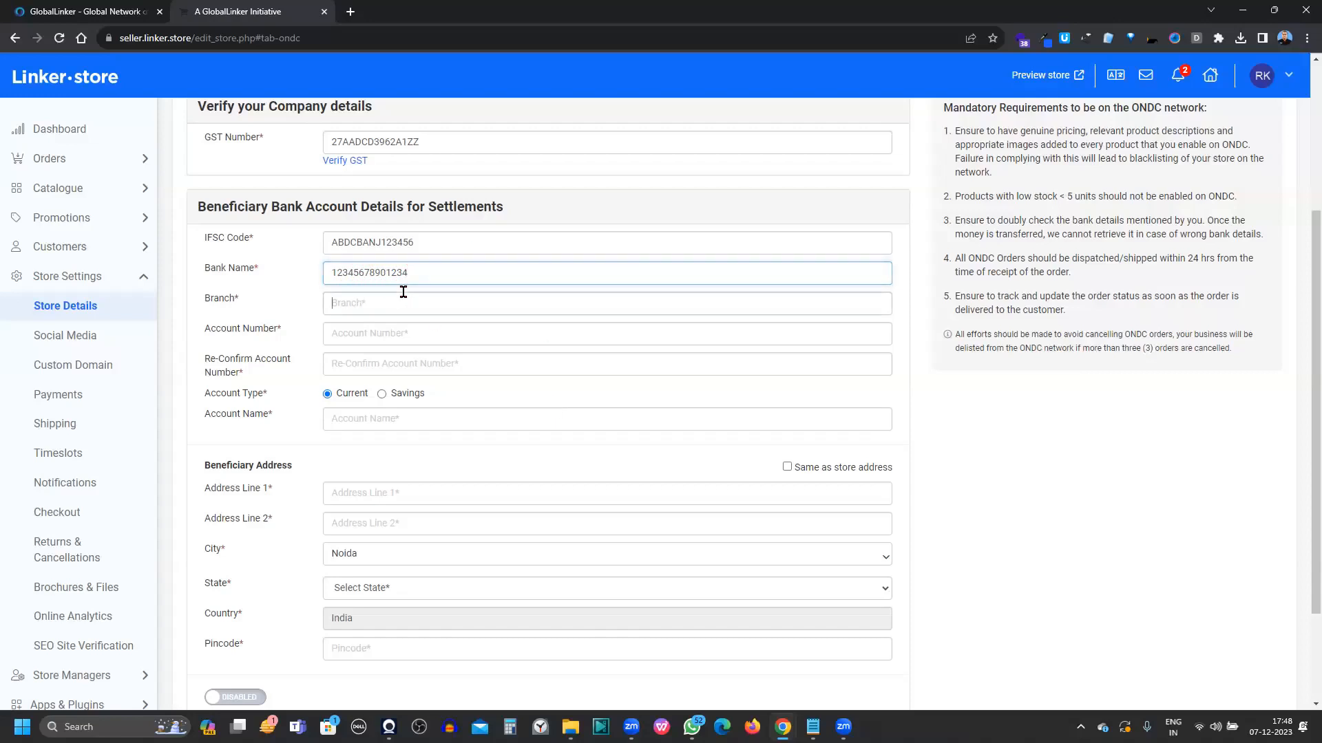
type("Noida")
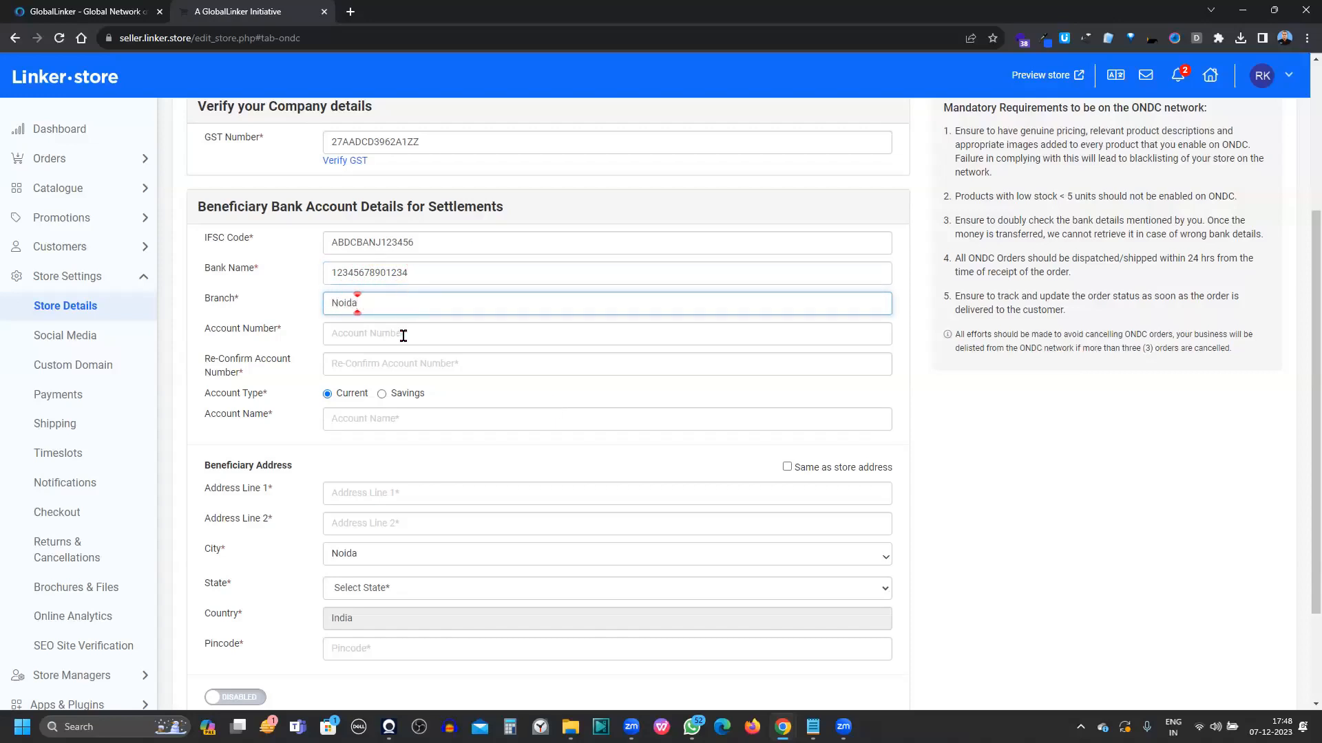
left_click(402, 336)
left_click_drag(446, 274, 273, 278)
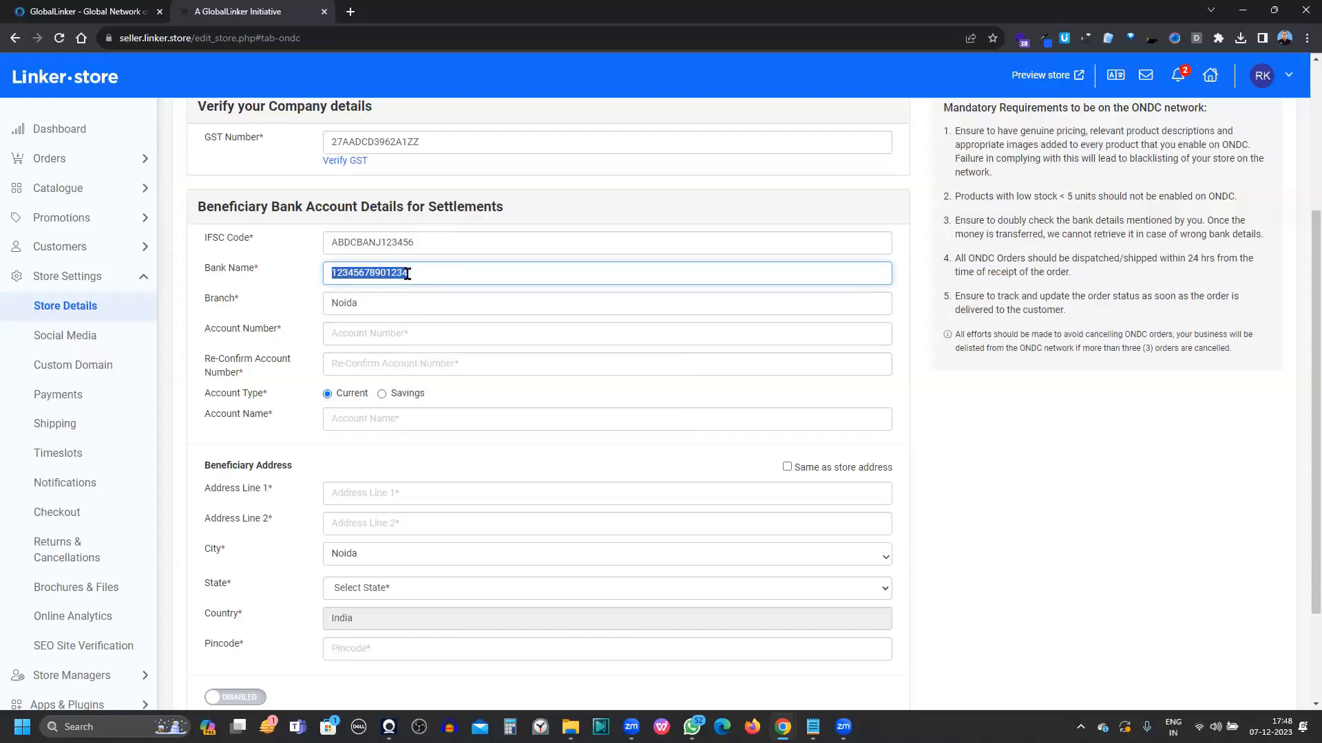
type("ABDC bank")
Enter the beneficiary's bank account number and repeat it in the re-confirmation field
left_click(374, 336)
type("123456")
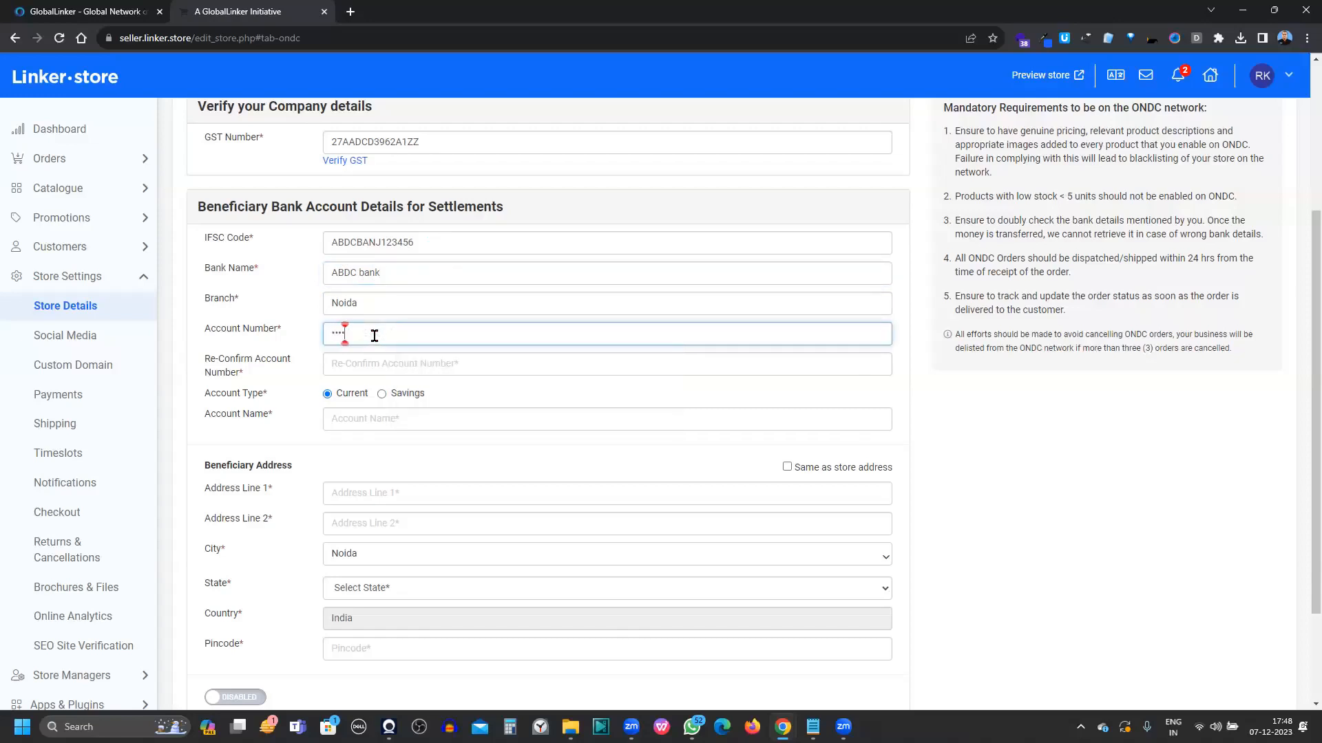
type("78901234")
left_click(340, 367)
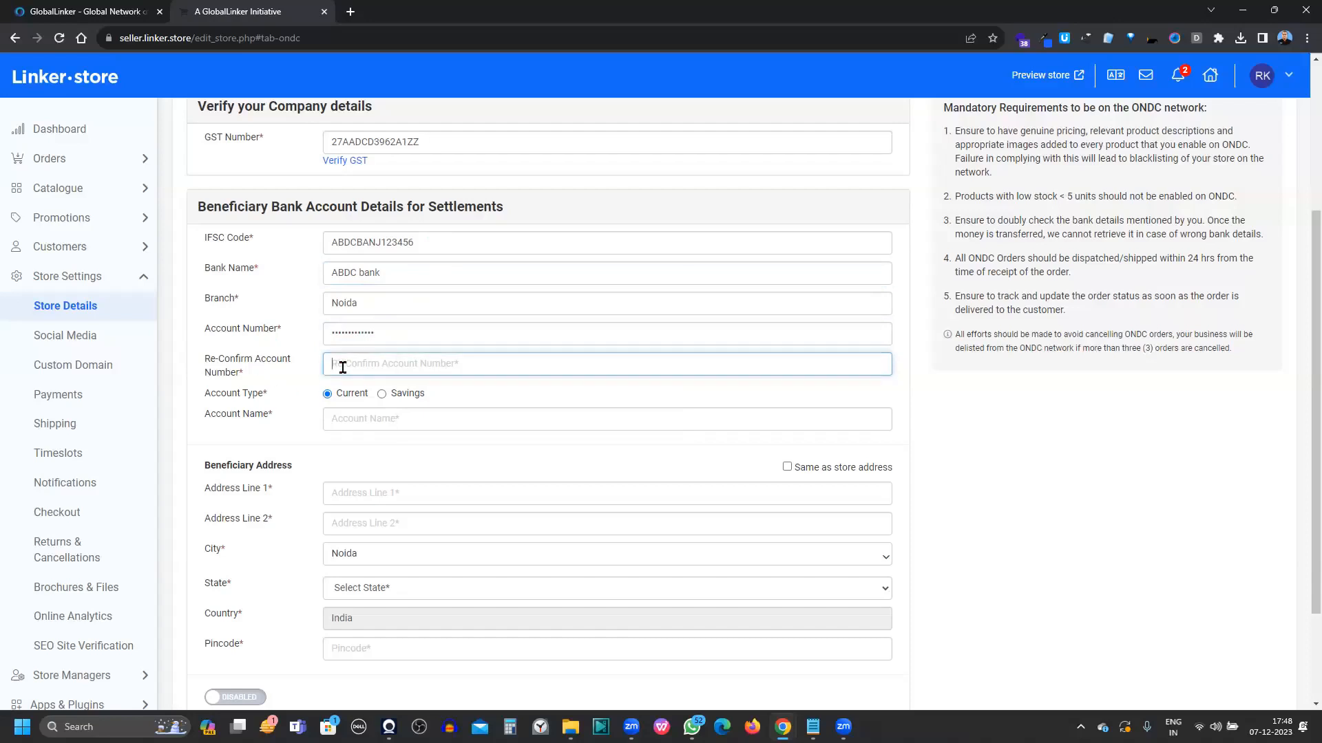
type("1234567891234")
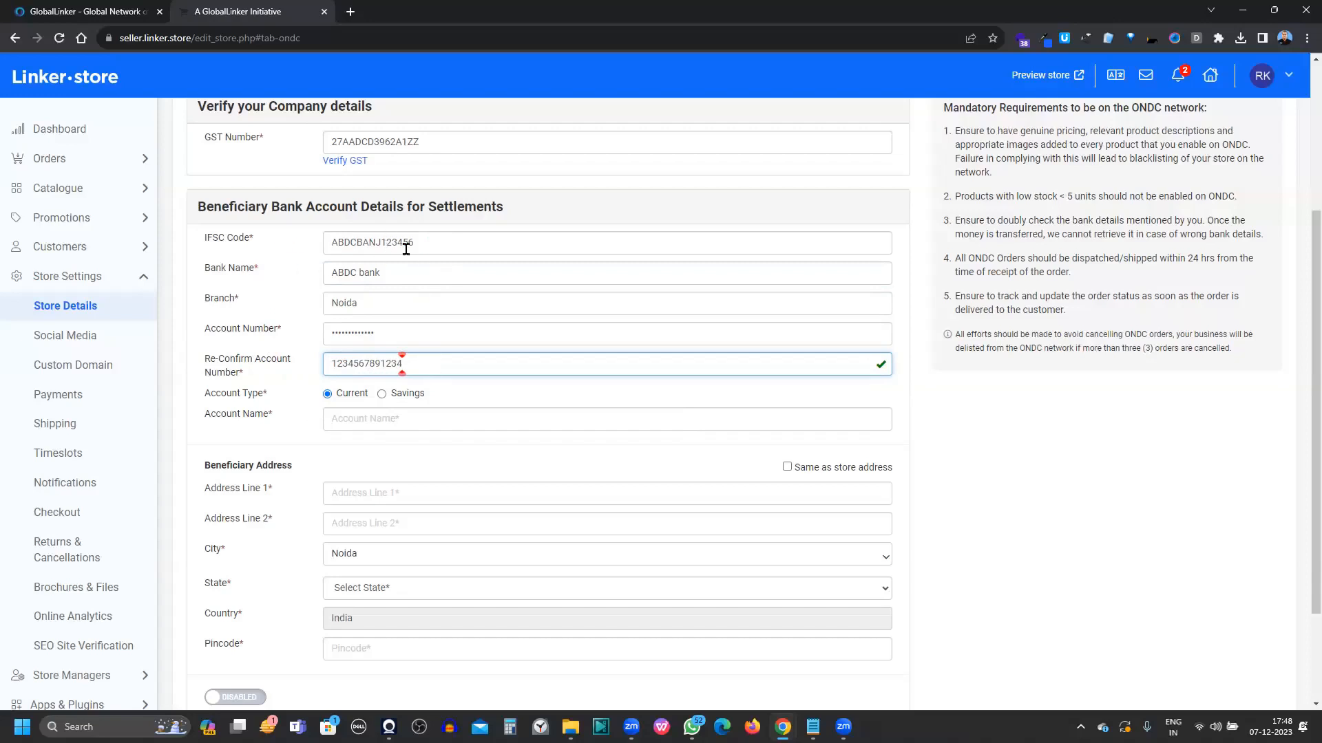
Set the account type to Savings and the account name to "Sharp Fashion Enterprises"
left_click(383, 393)
left_click(386, 419)
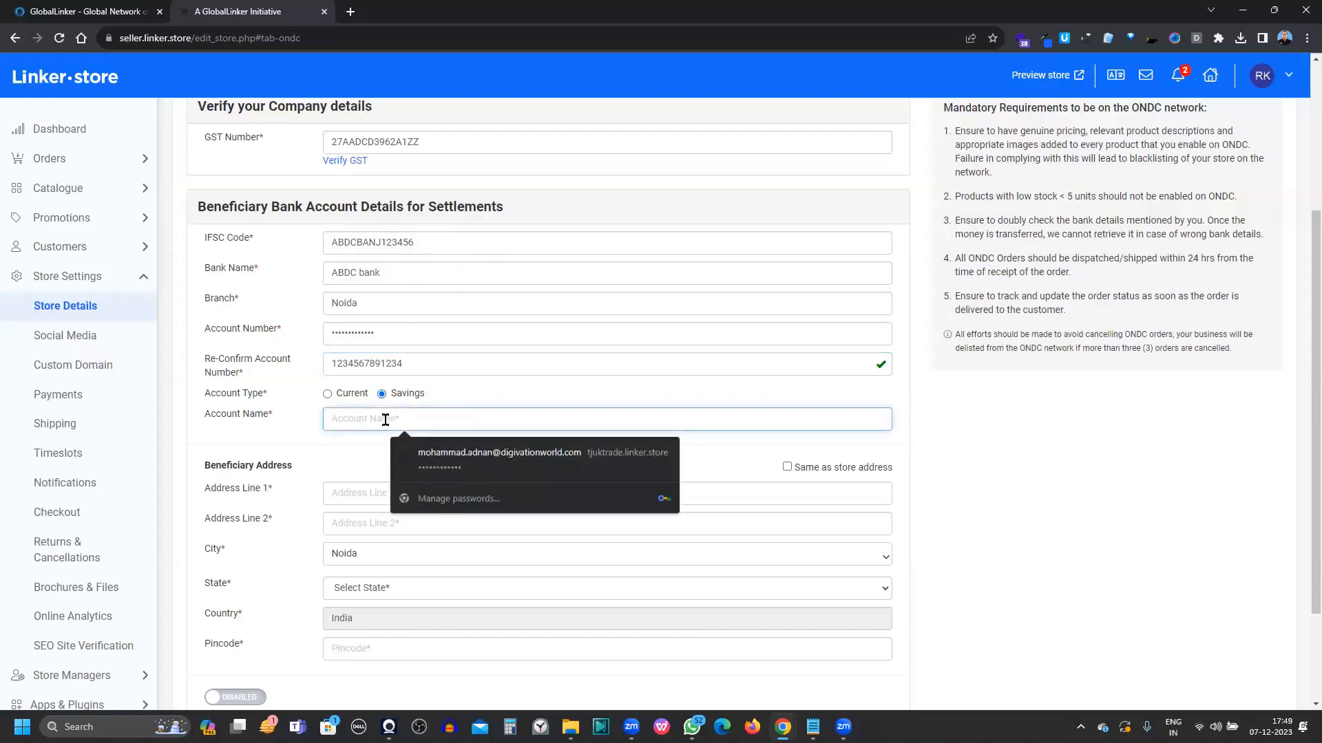
type("Sha")
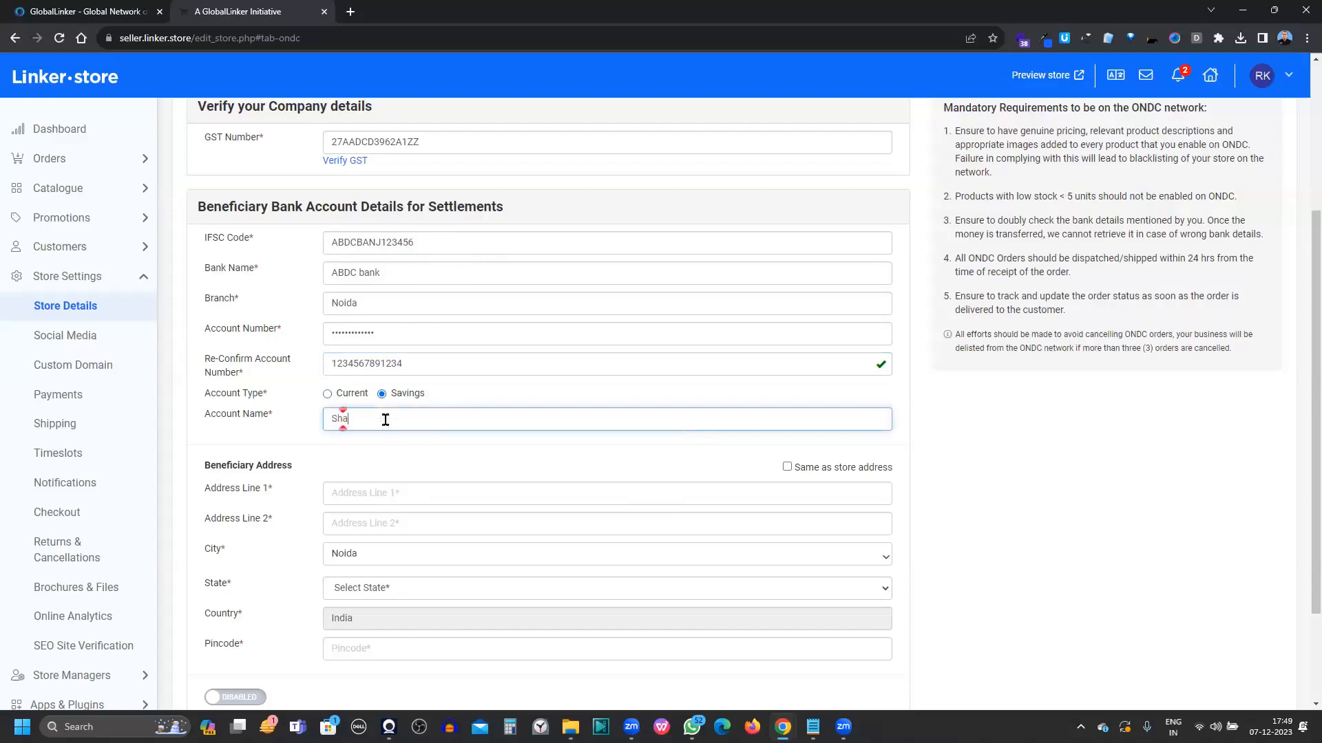
type("rp Fashion Enterprises")
Fill in the beneficiary address from the store address and set its state to Uttar Pradesh
scroll(283, 455, "down", 2)
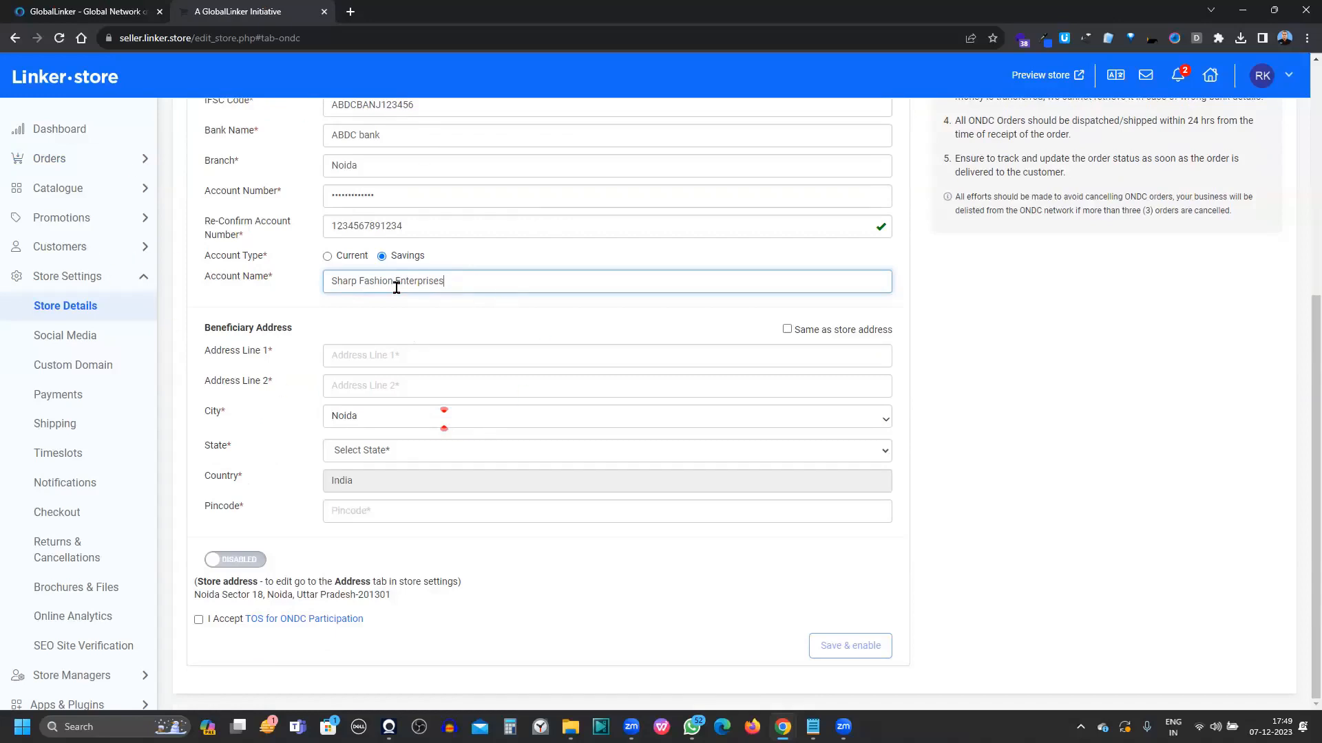
scroll(413, 316, "up", 2)
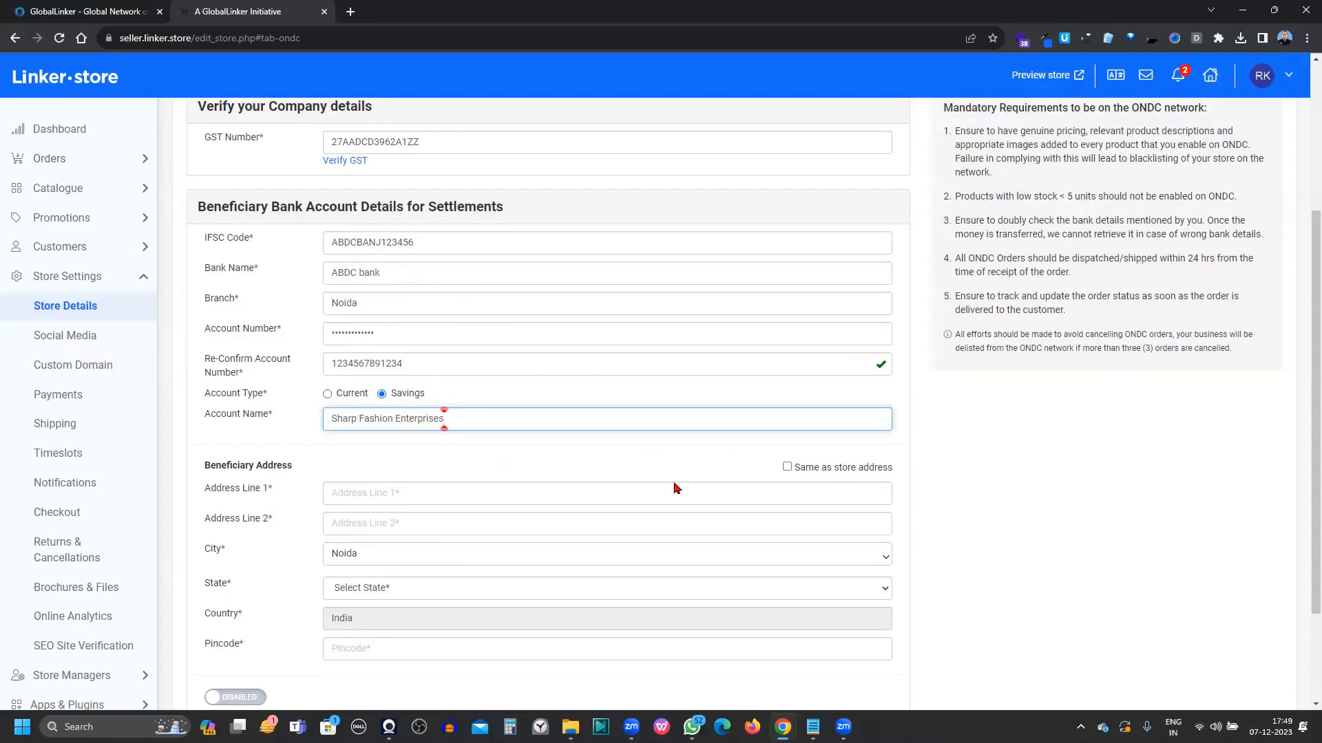
scroll(322, 446, "down", 2)
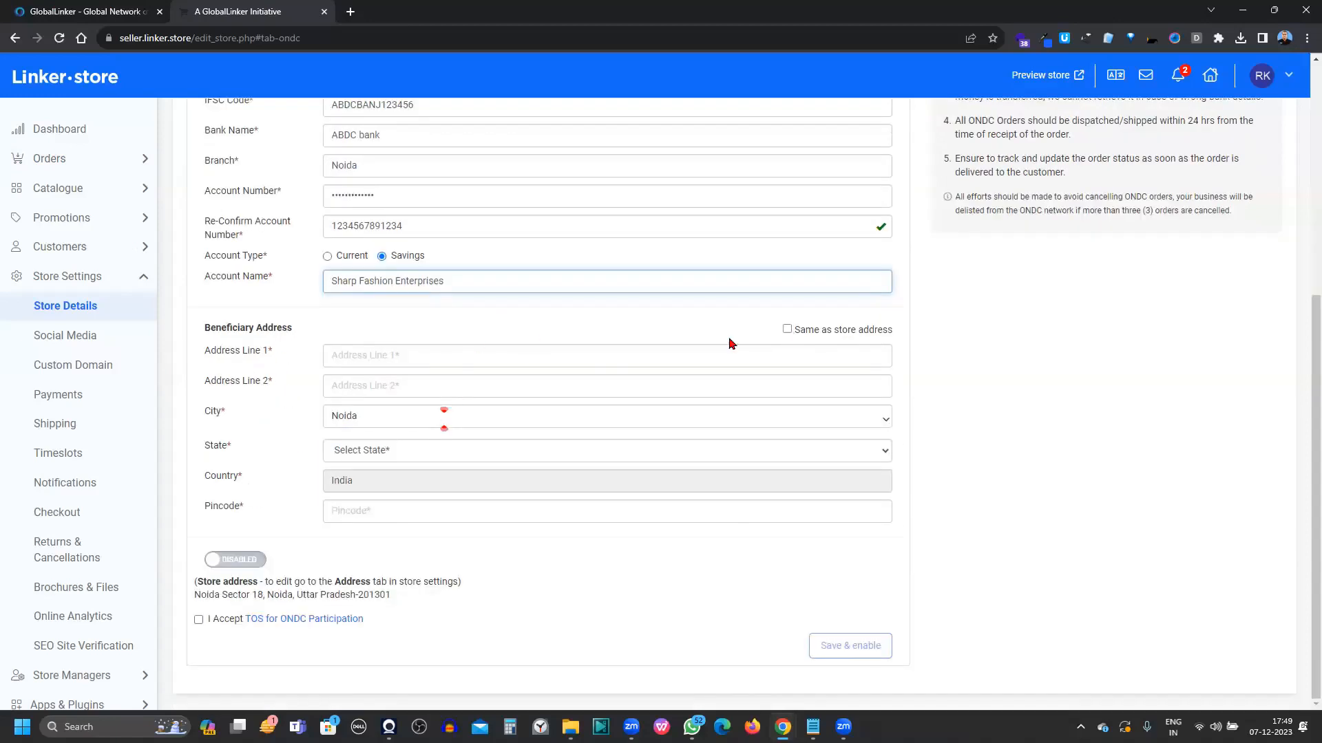
left_click(786, 329)
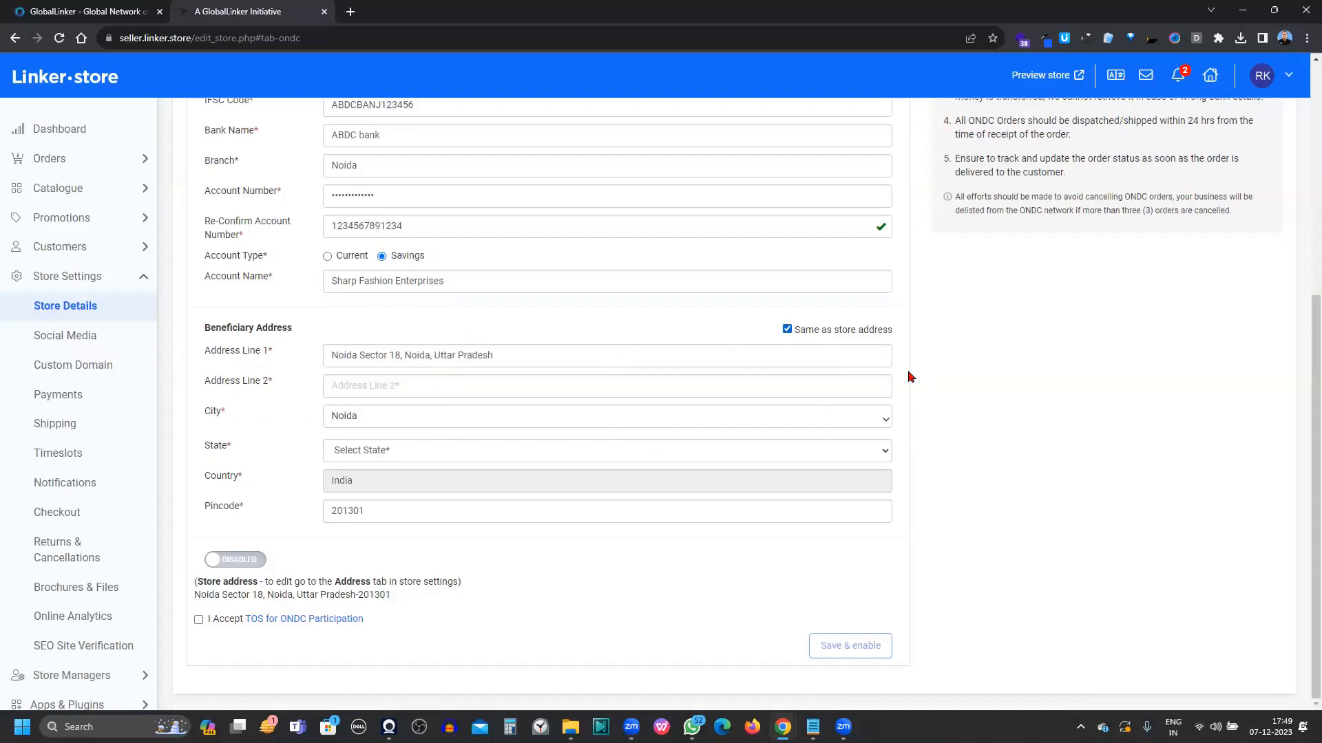
left_click(787, 331)
left_click(389, 455)
key("u")
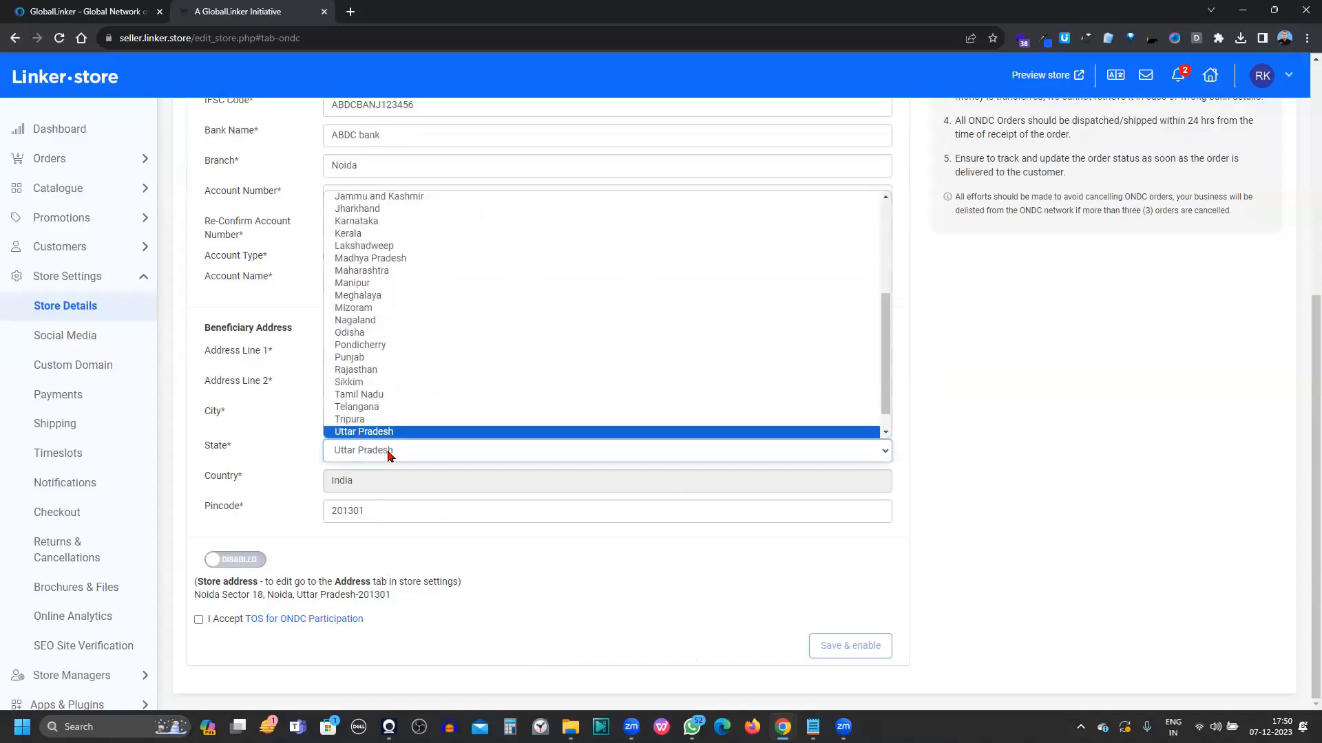
left_click(455, 435)
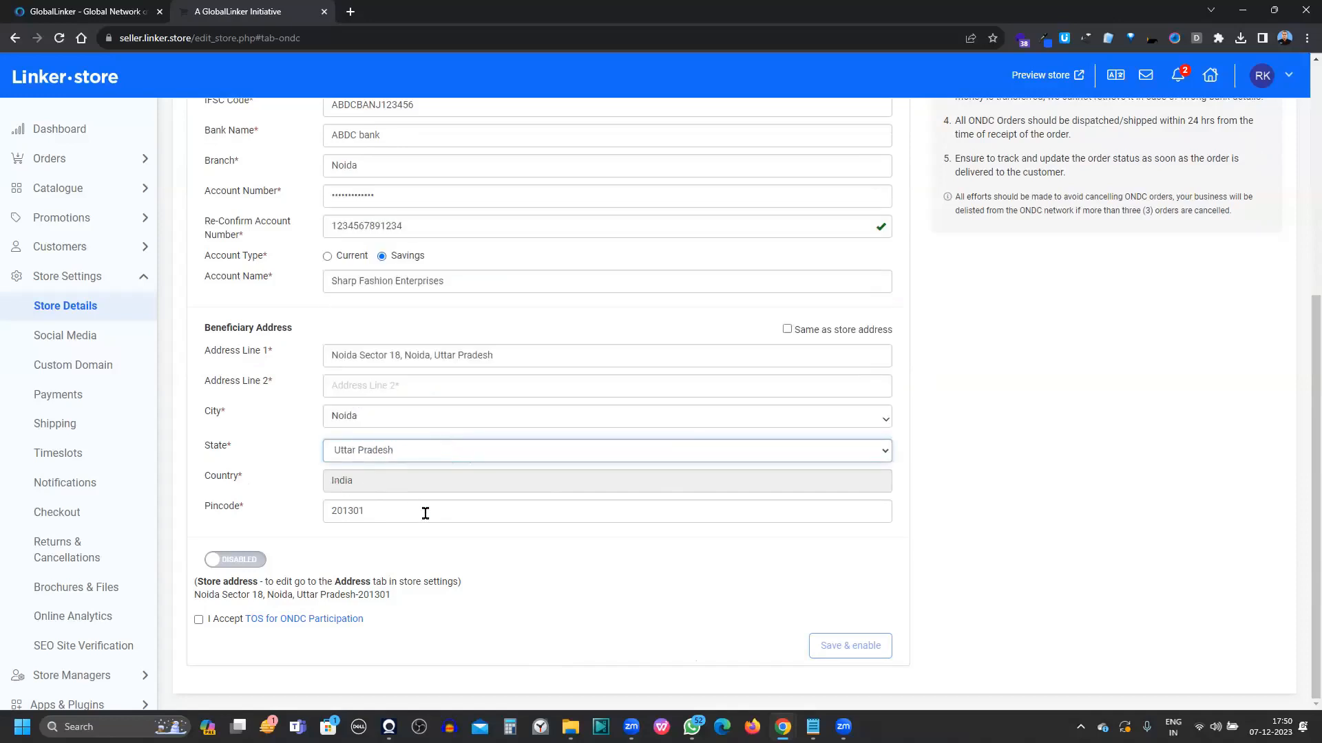
Open the TOS for ONDC Participation, read through the terms of use, and return to the store settings form
left_click(249, 566)
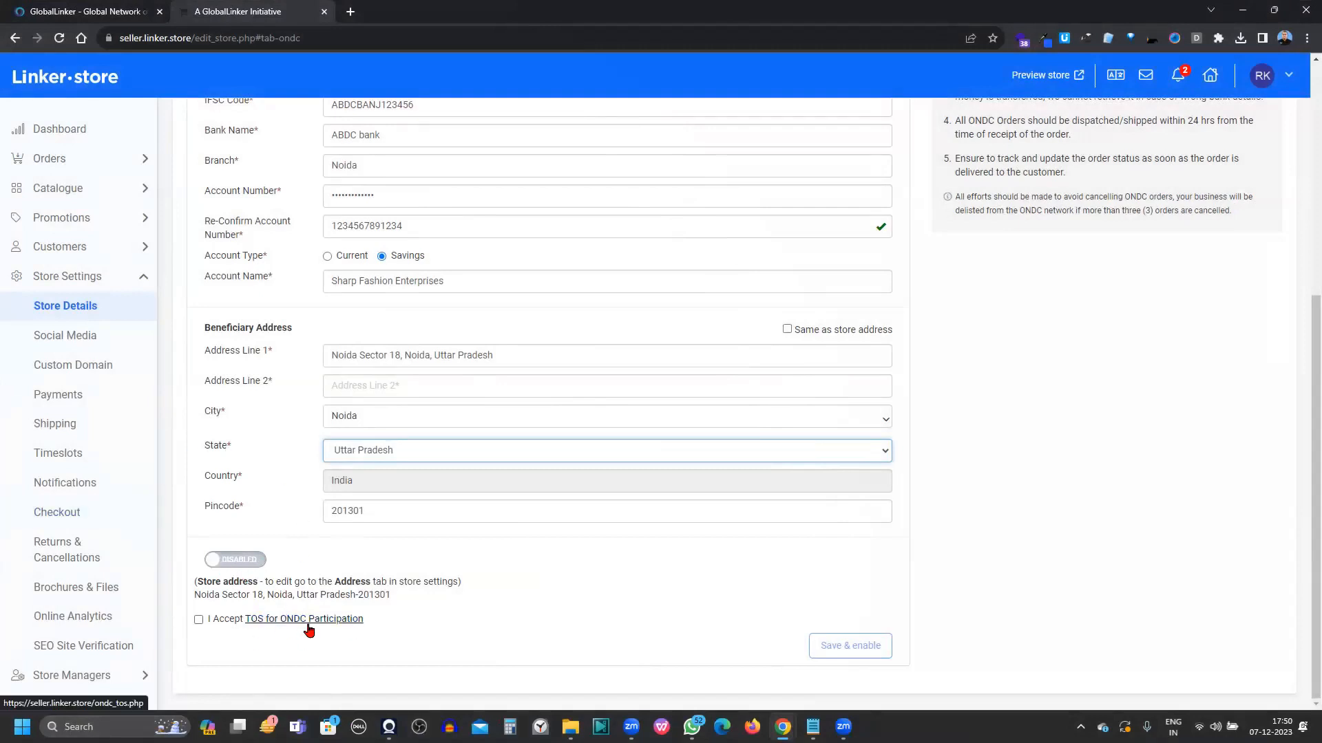
left_click(268, 623)
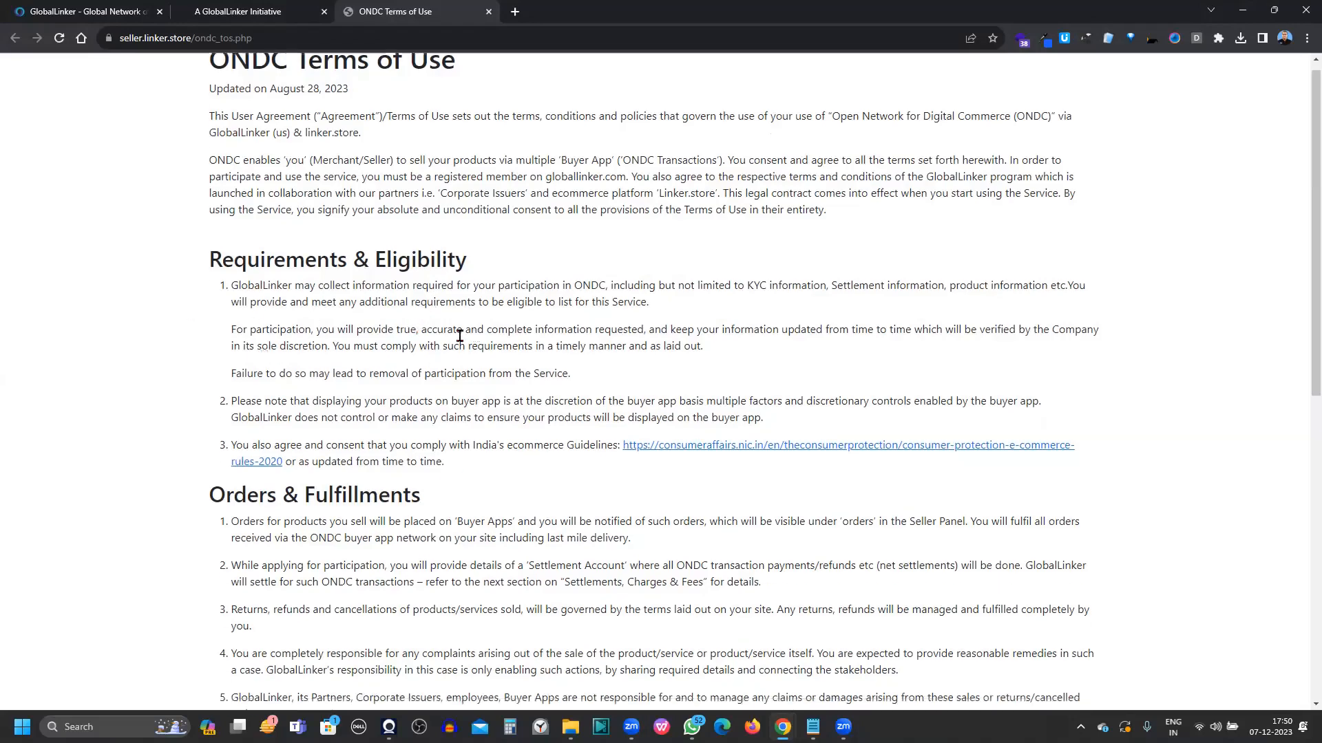
scroll(455, 335, "down", 3)
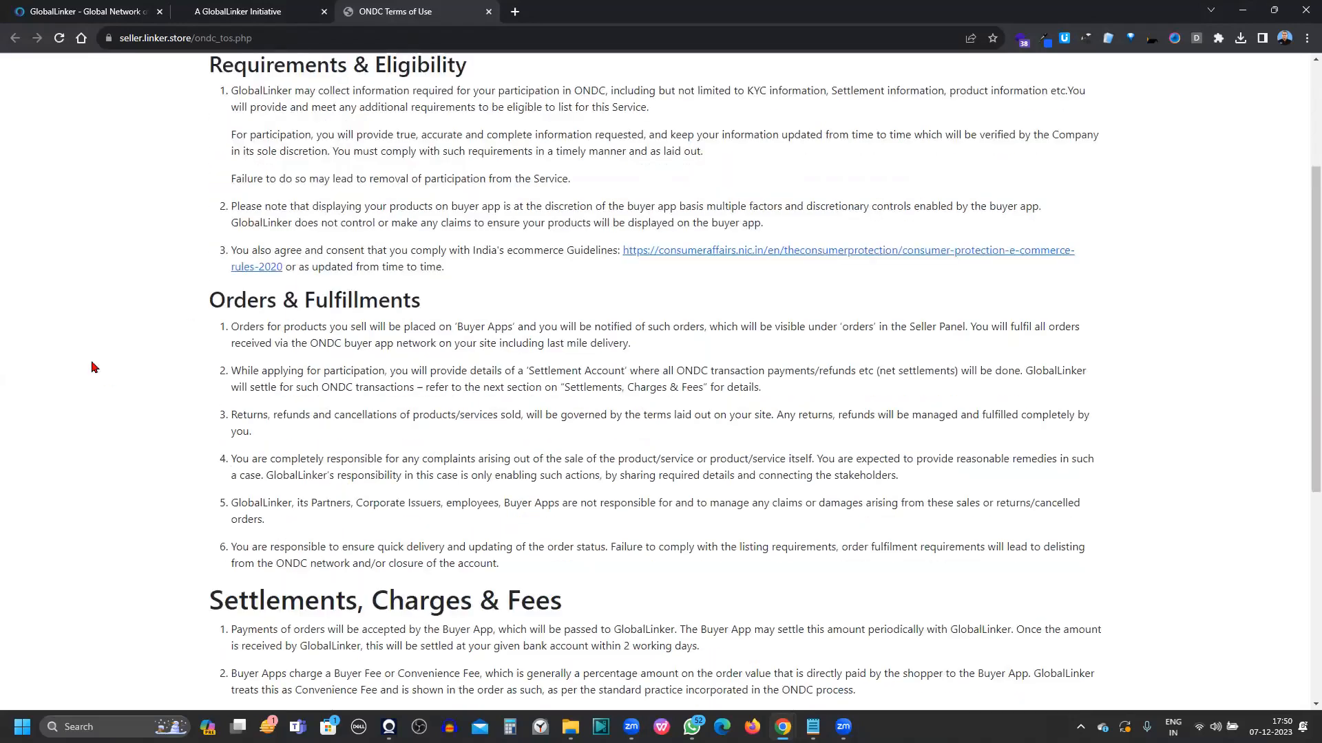
scroll(661, 475, "down", 6)
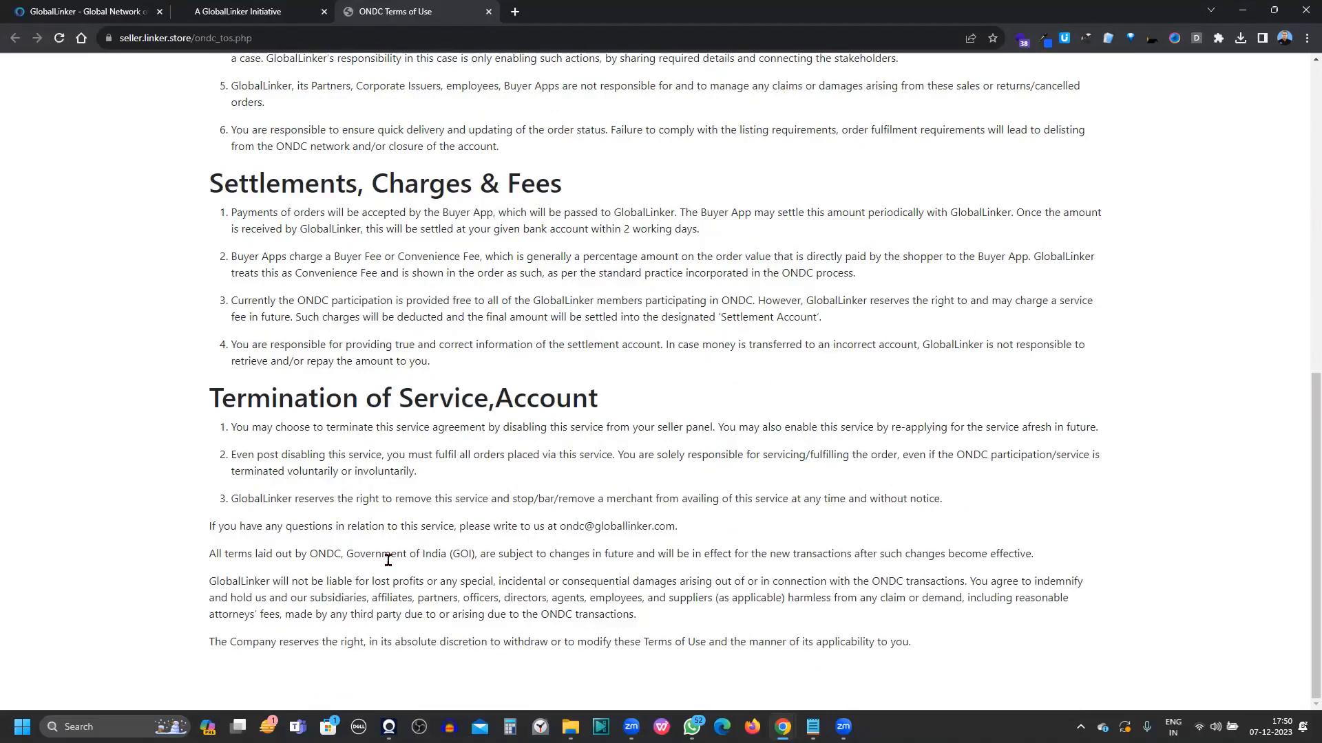
scroll(389, 565, "up", 6)
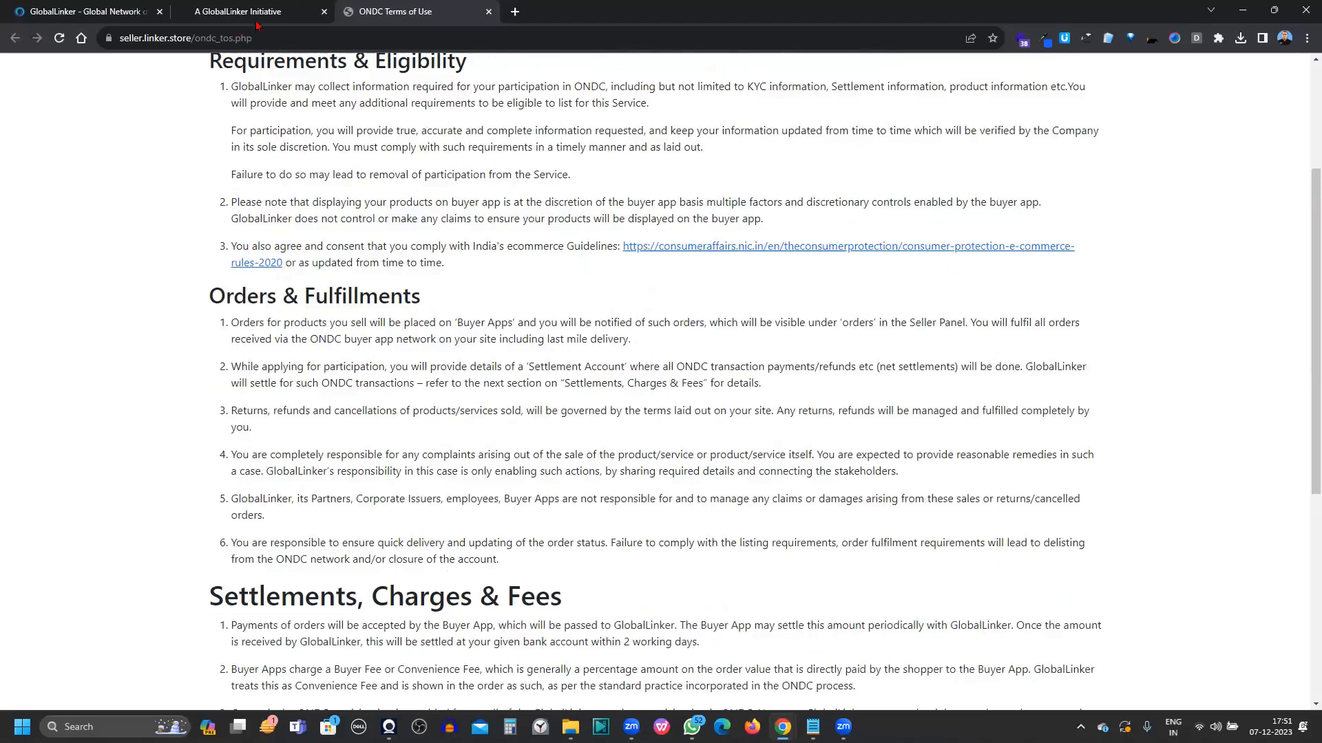
key("ctrl+shift+Tab")
Accept the TOS for ONDC Participation, switch ONDC to enabled and submit the form
left_click(196, 622)
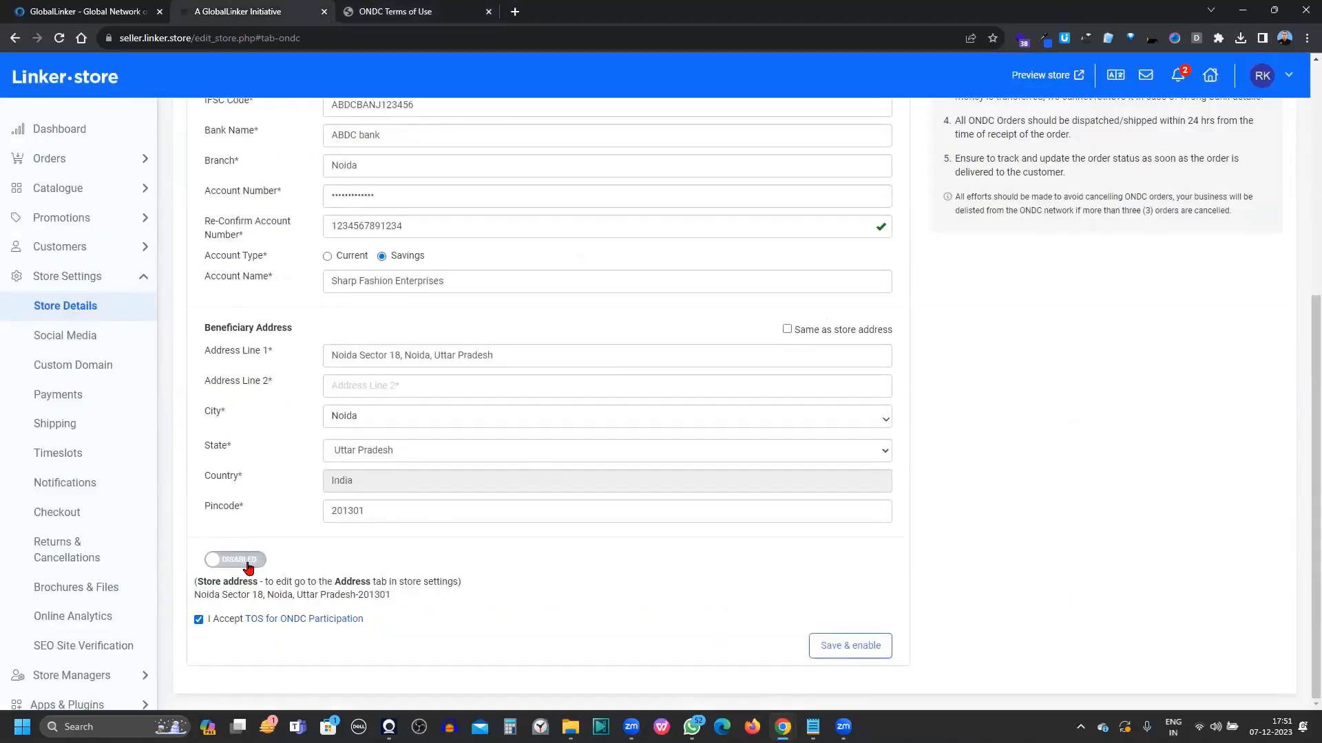
left_click(850, 653)
left_click(851, 653)
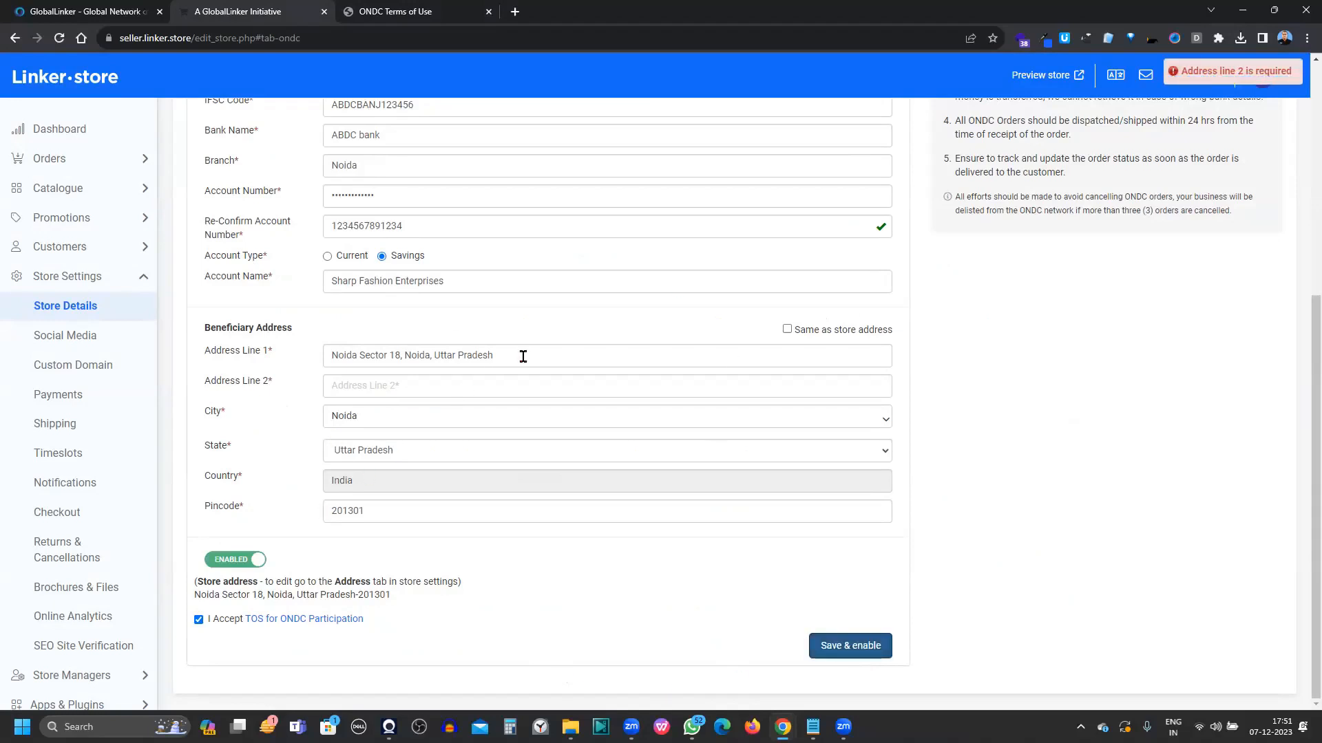
Fill in the second line of the beneficiary address, and save and enable ONDC
left_click_drag(522, 356, 241, 361)
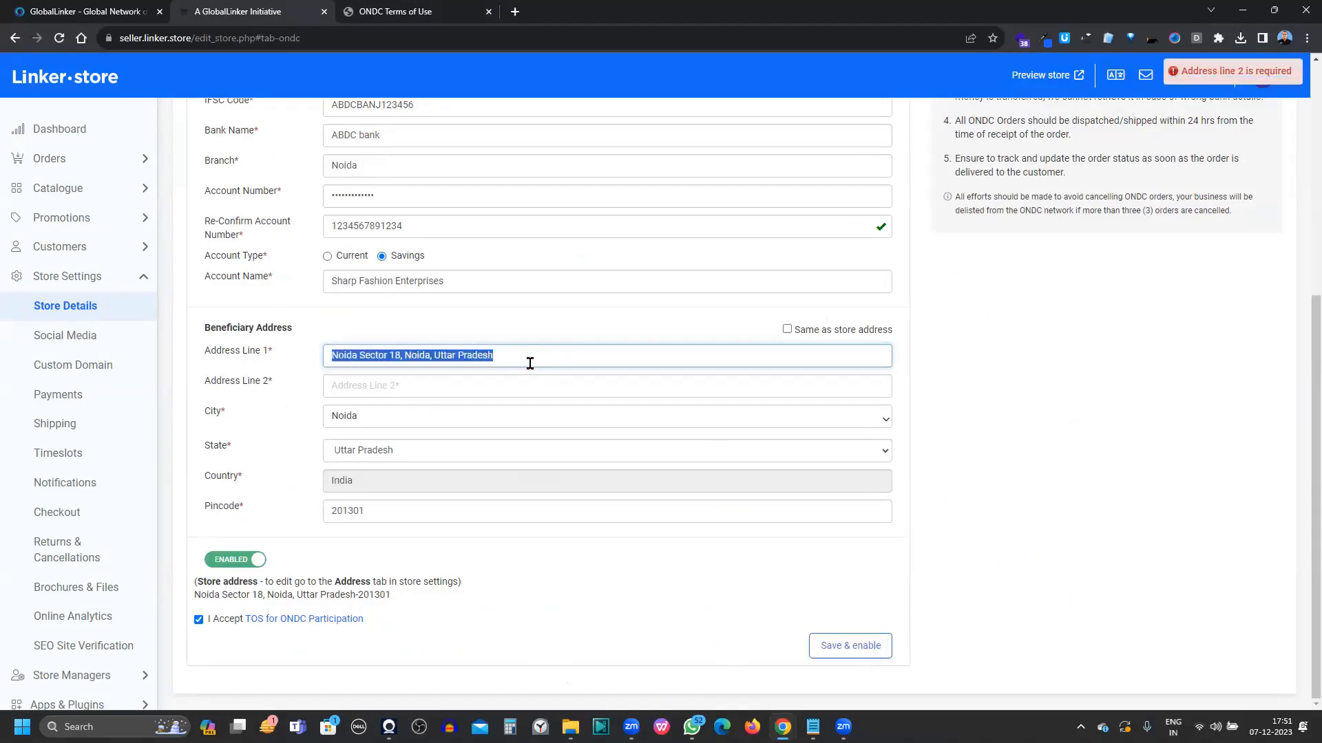
left_click(422, 398)
type("Main ")
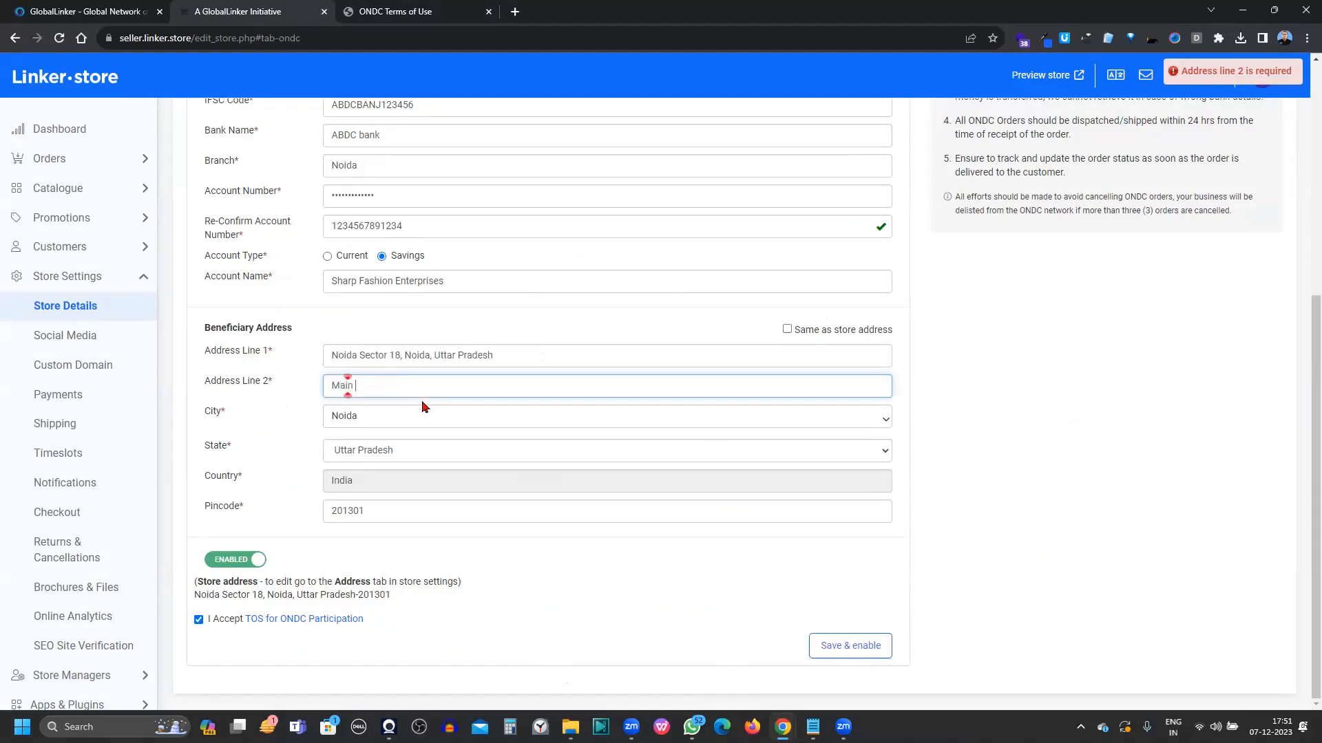
type("Market")
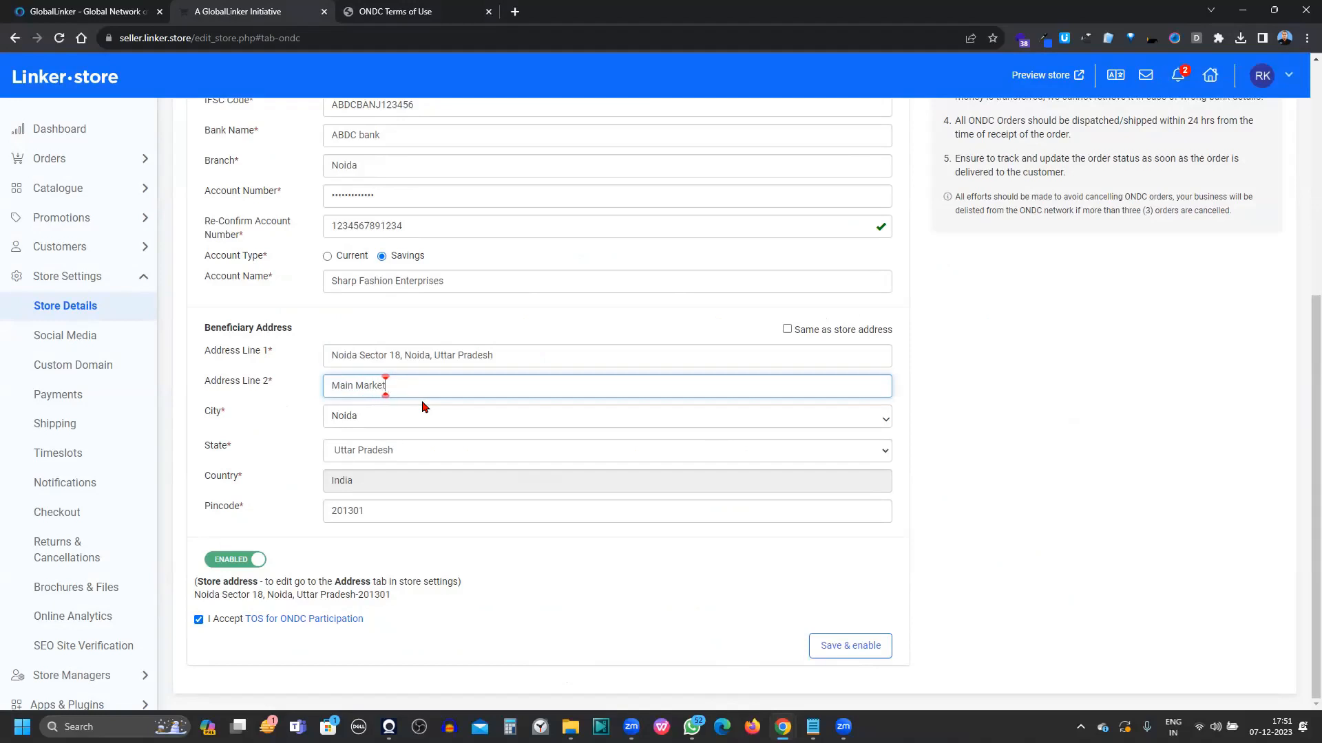
left_click(820, 645)
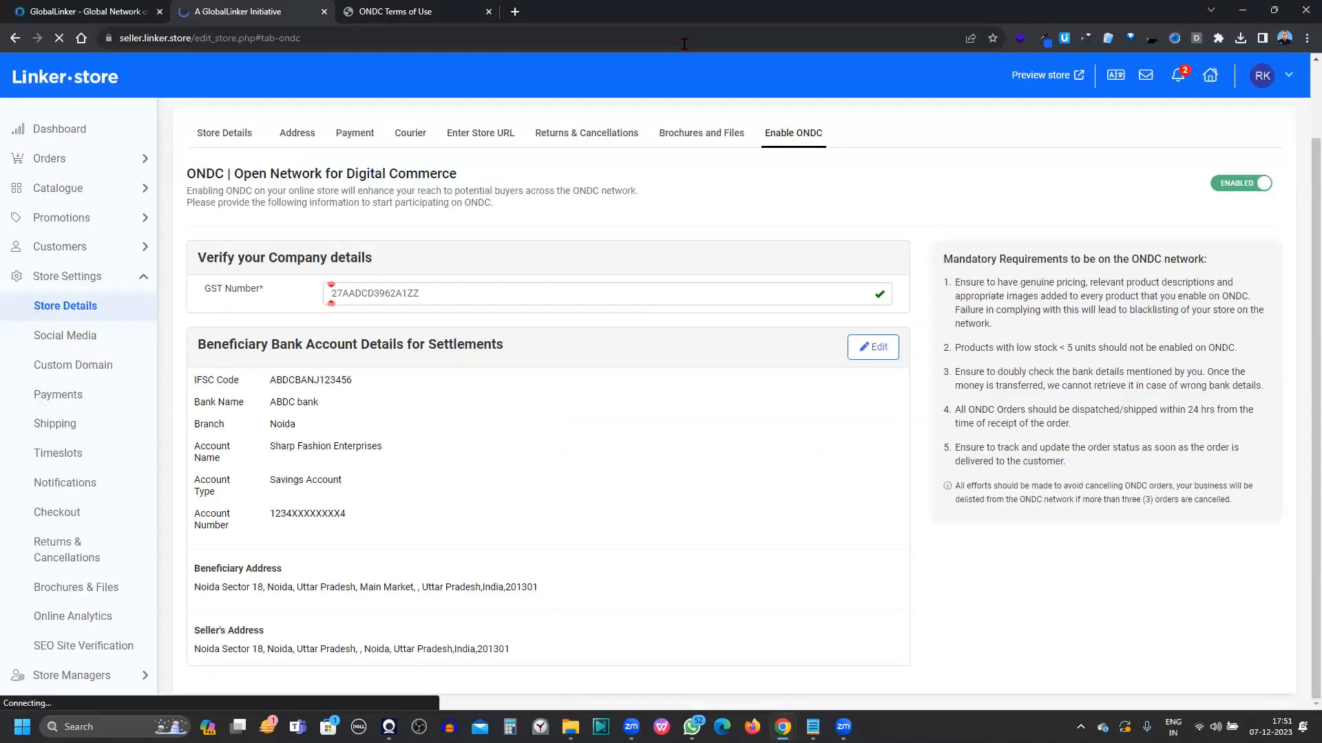
key("alt+Tab")
key("Tab")
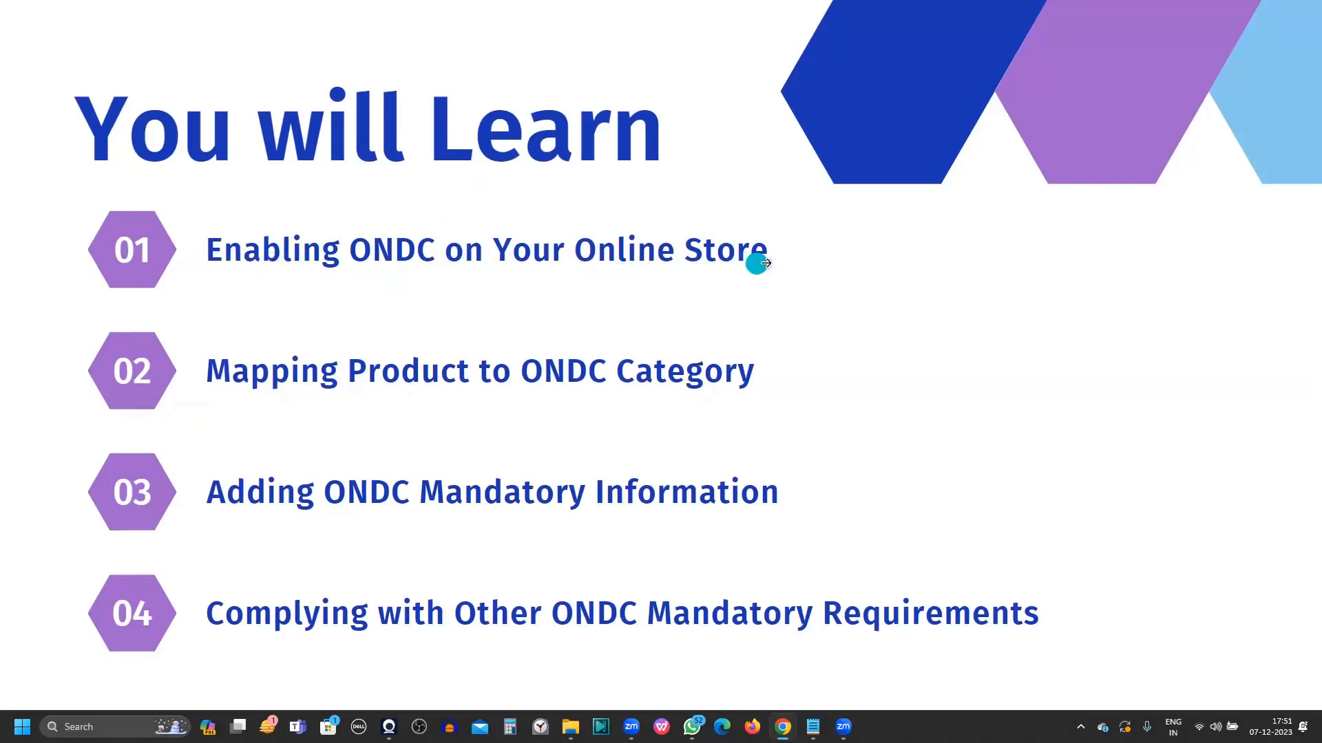
key("ctrl")
key("ctrl")
key("alt+Tab")
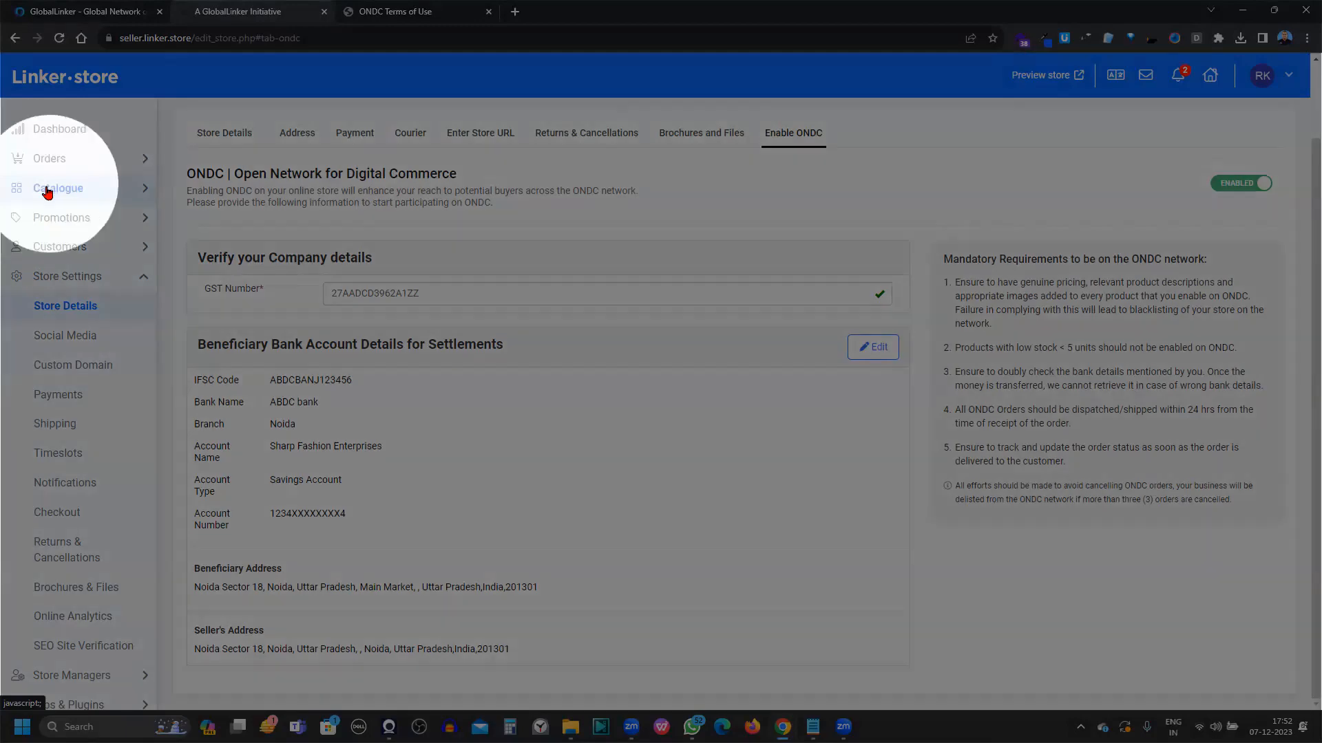
Open the catalogue product "100% Cotton Men's Blue Short Sleeve Casual Shirt" for editing and expand its ONDC related details
left_click(49, 193)
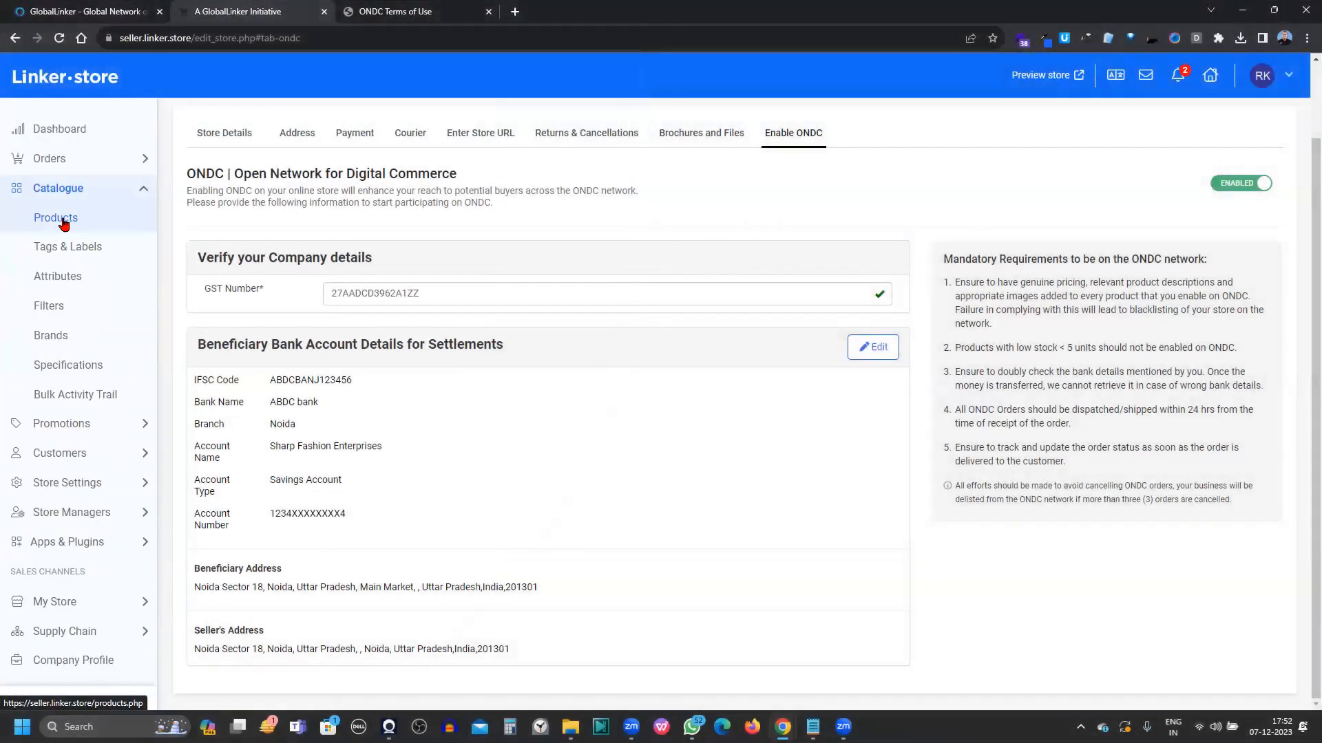
left_click(62, 221)
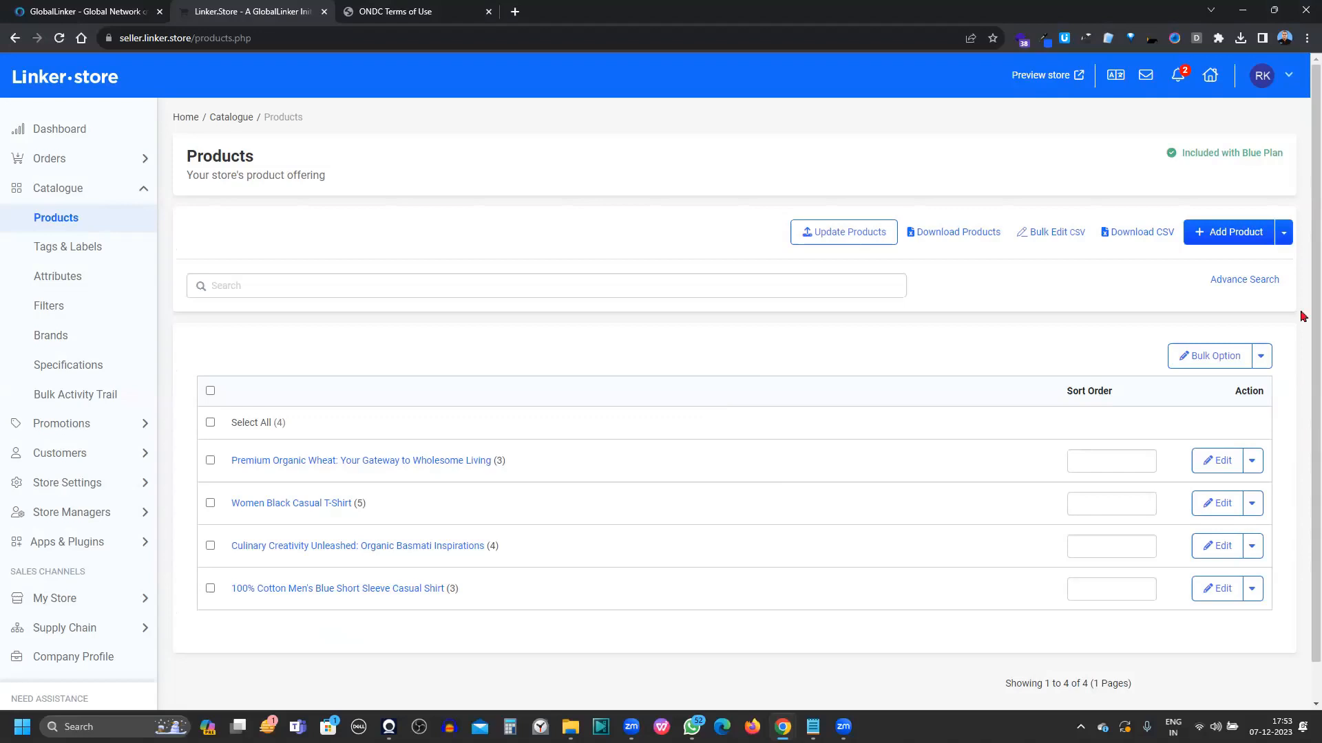
left_click(1229, 596)
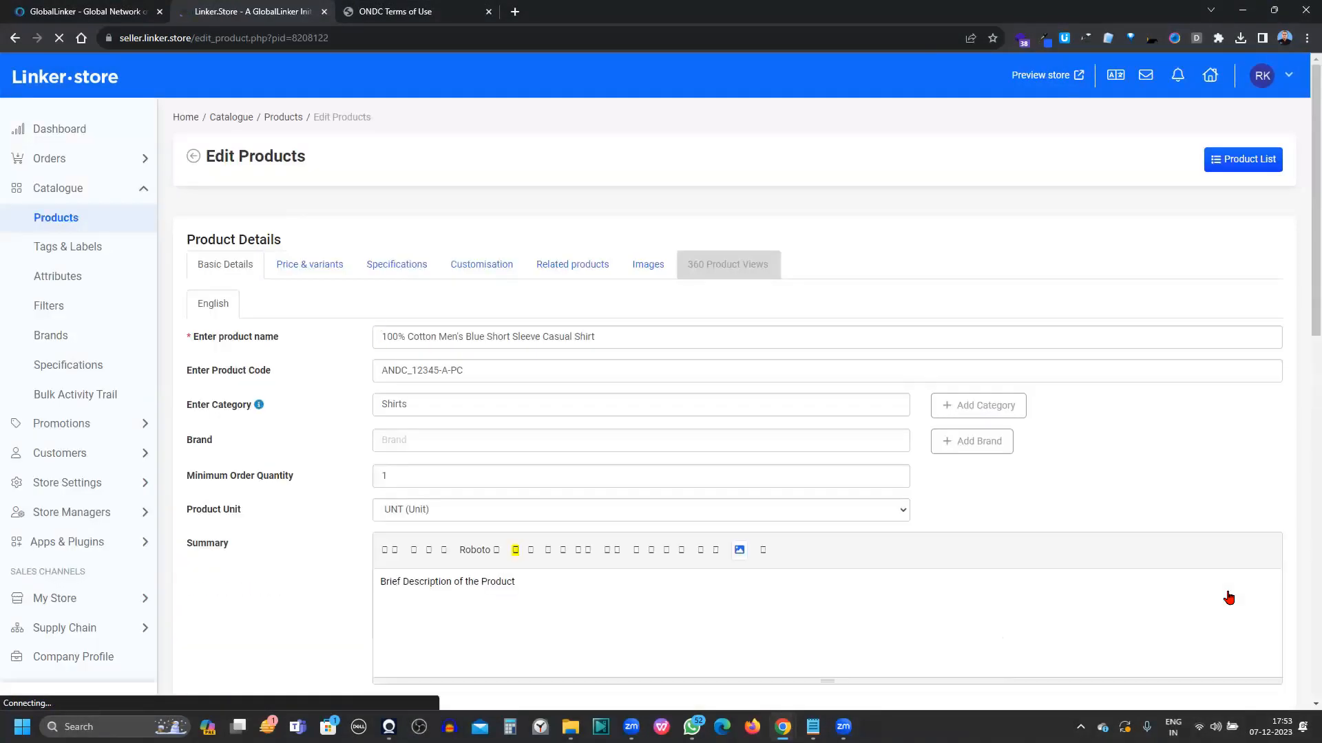
scroll(1200, 630, "down", 2)
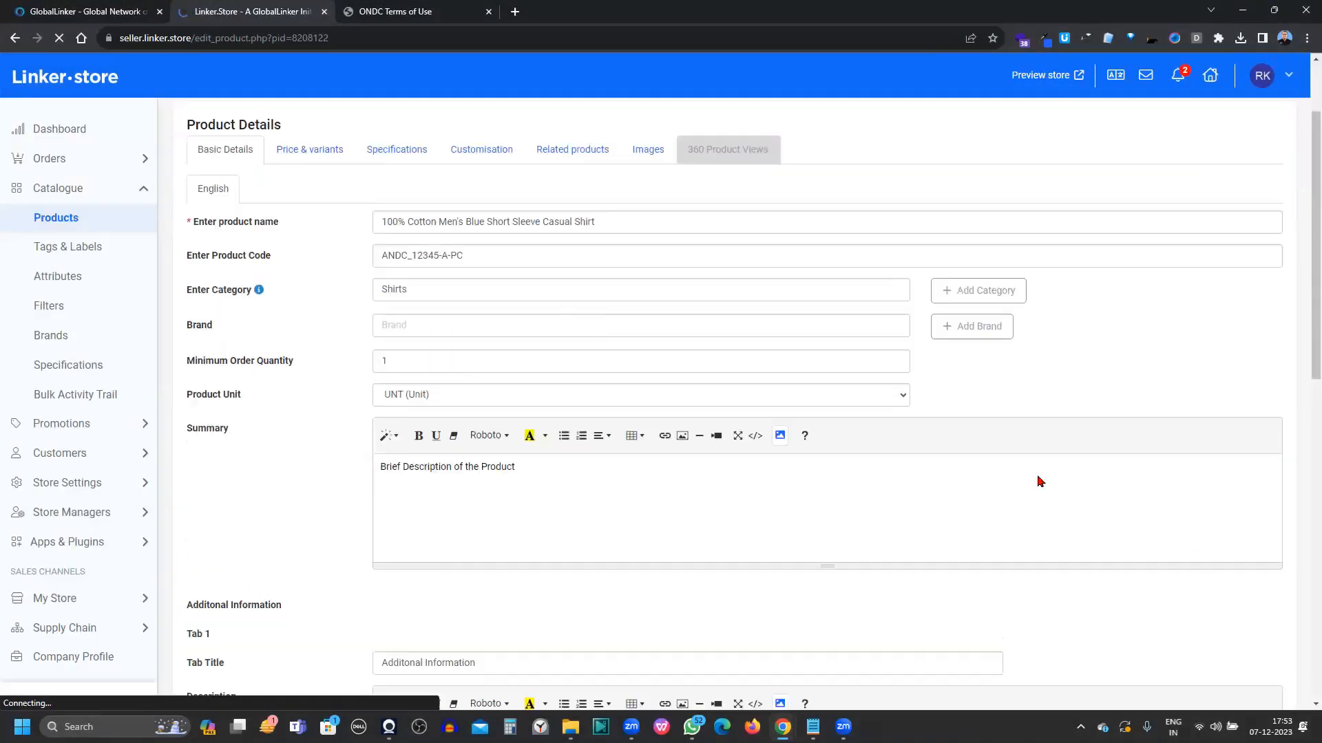
scroll(1038, 481, "down", 10)
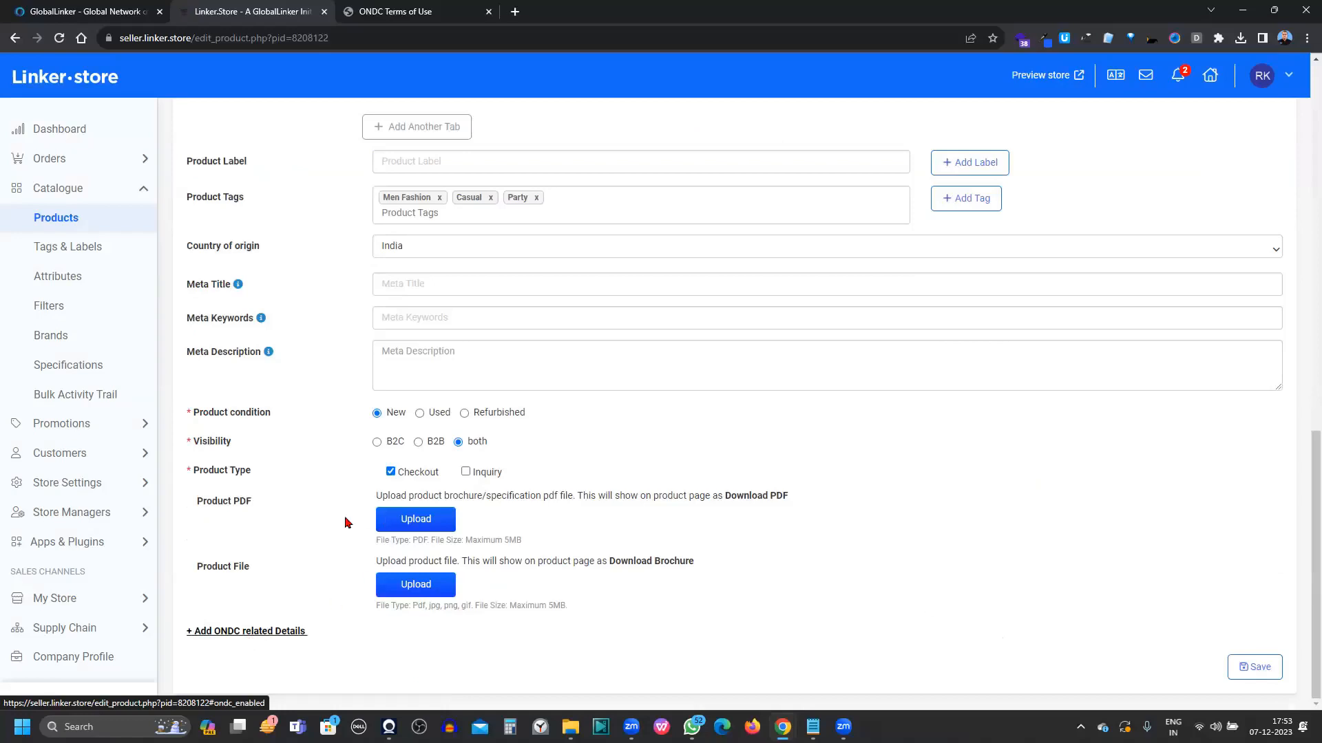
left_click(243, 635)
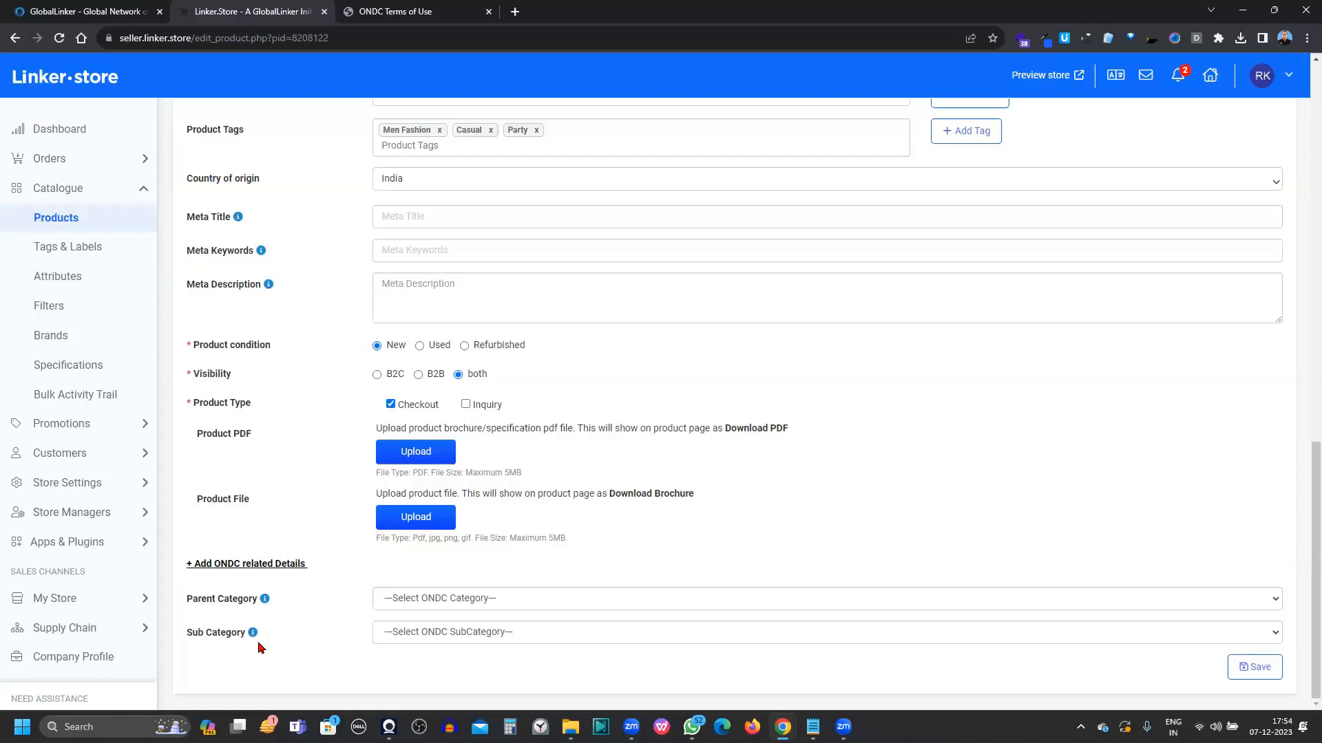
Set the shirt's ONDC parent category to Fashion
left_click(493, 600)
left_click(296, 599)
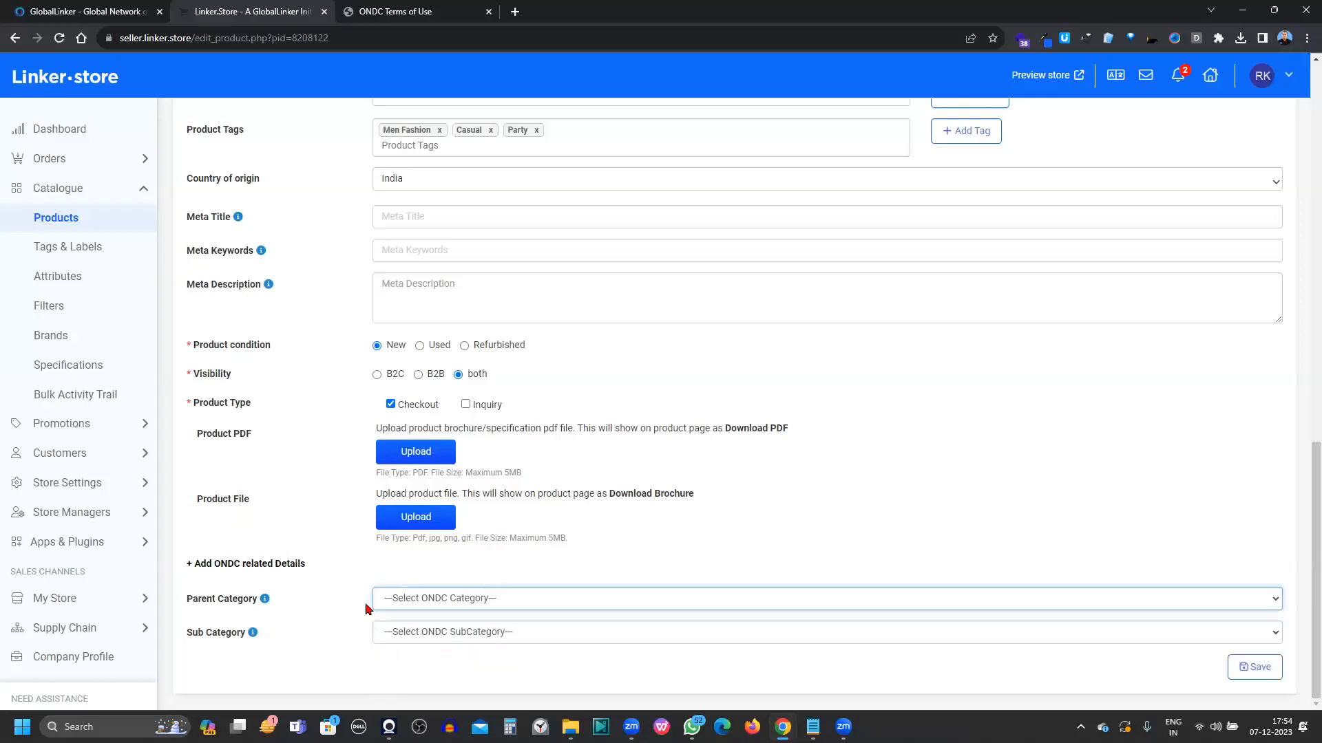
left_click(423, 599)
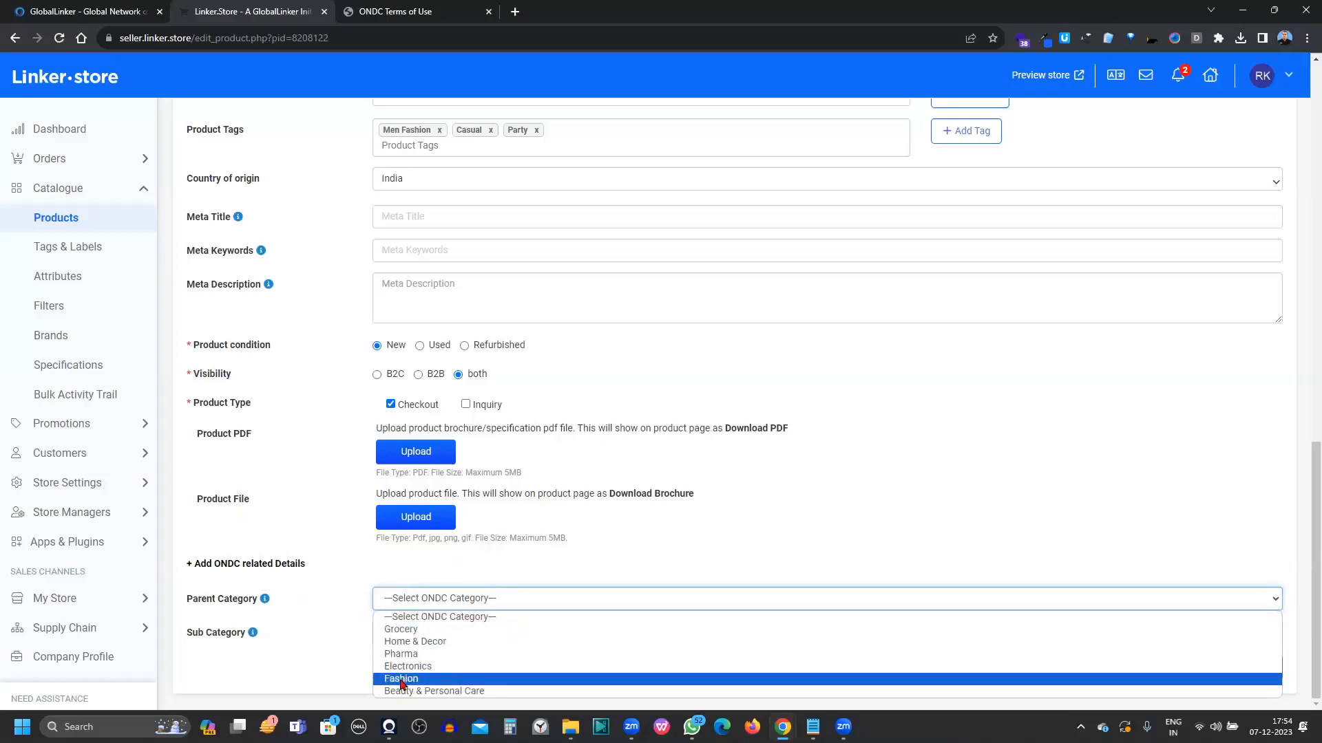
scroll(309, 458, "up", 20)
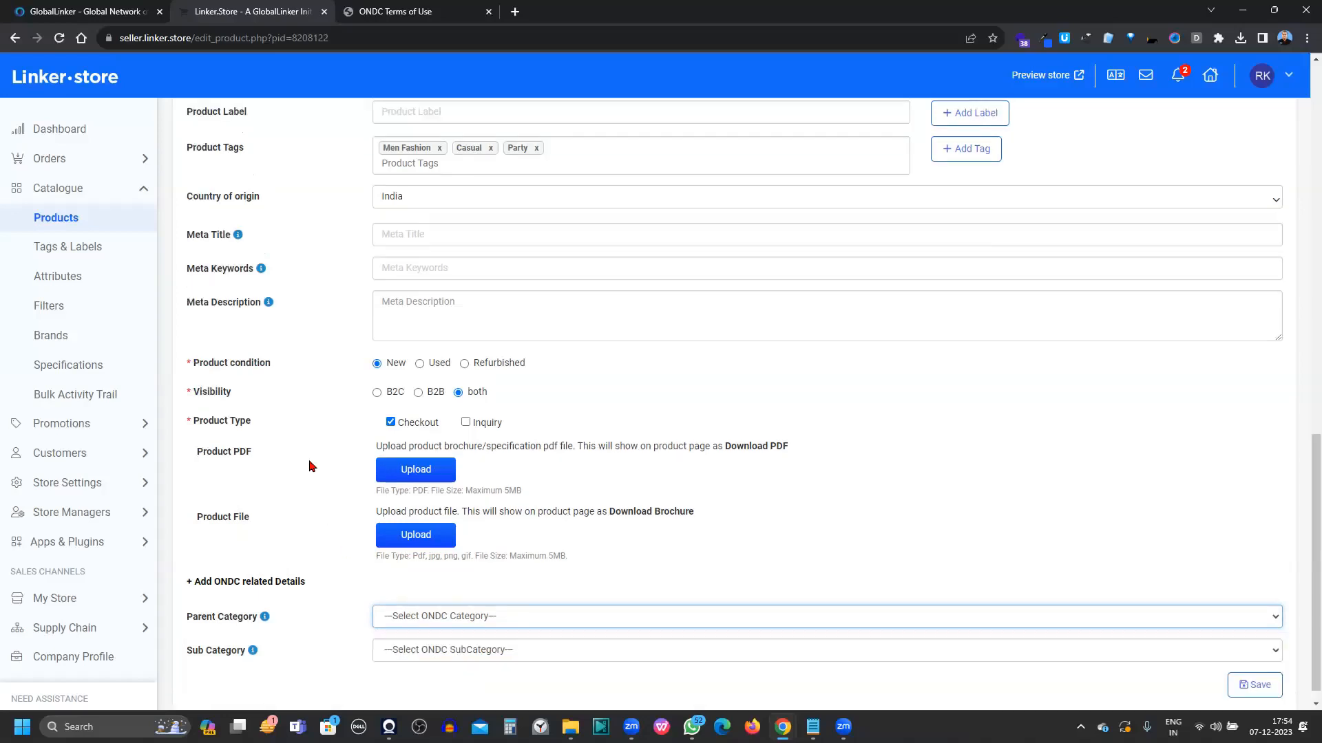
scroll(374, 407, "down", 11)
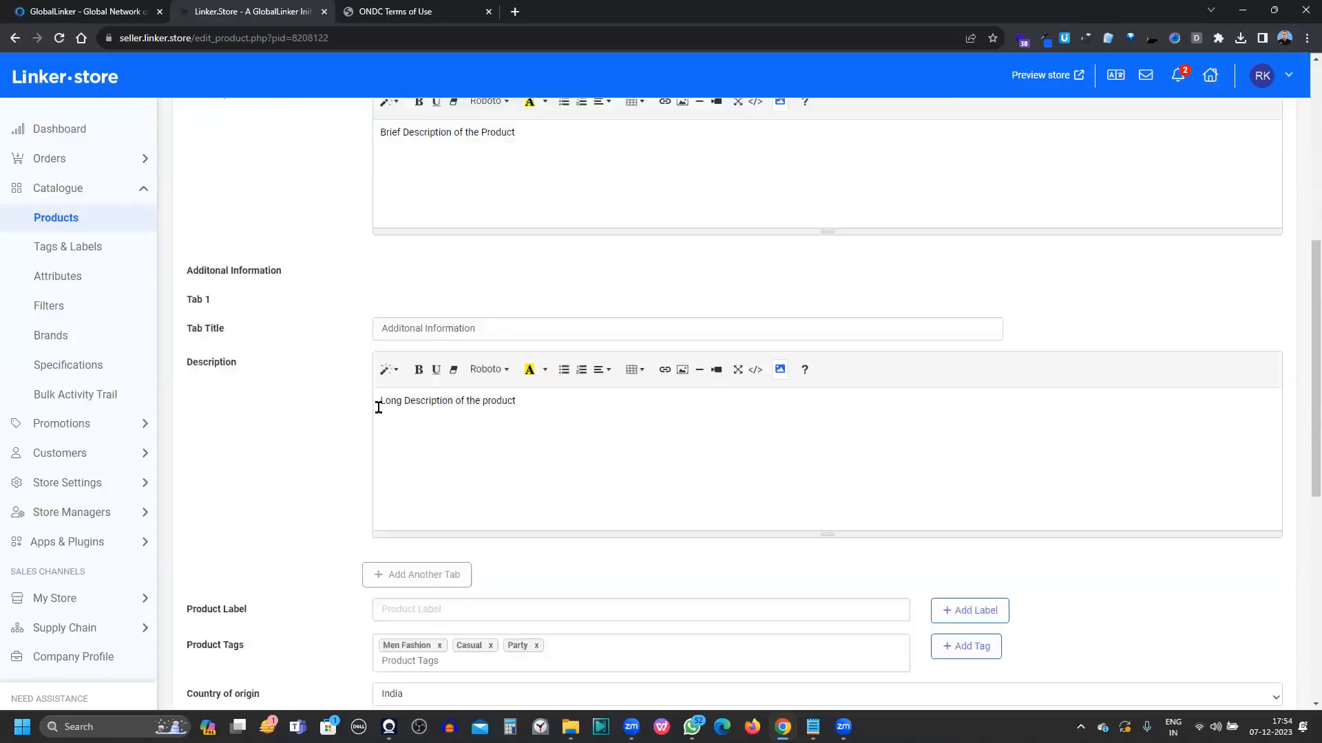
left_click(447, 609)
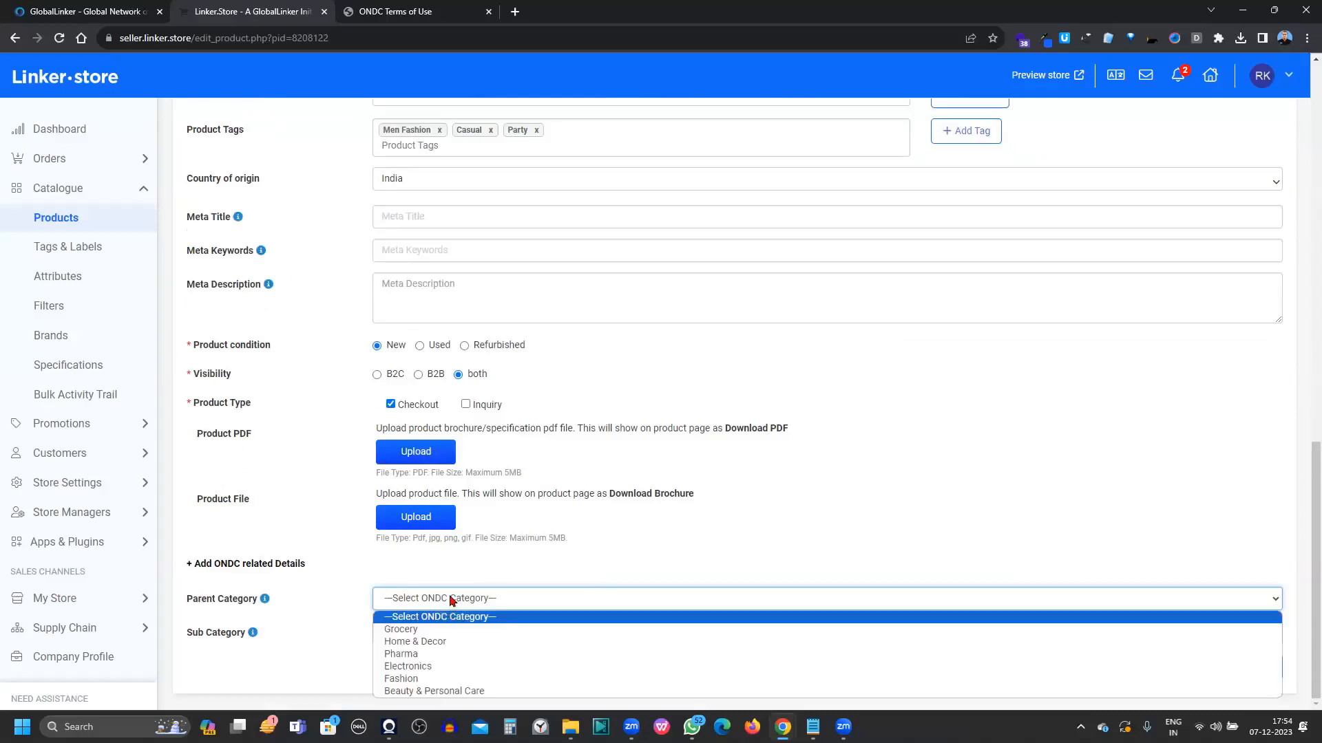
left_click(428, 680)
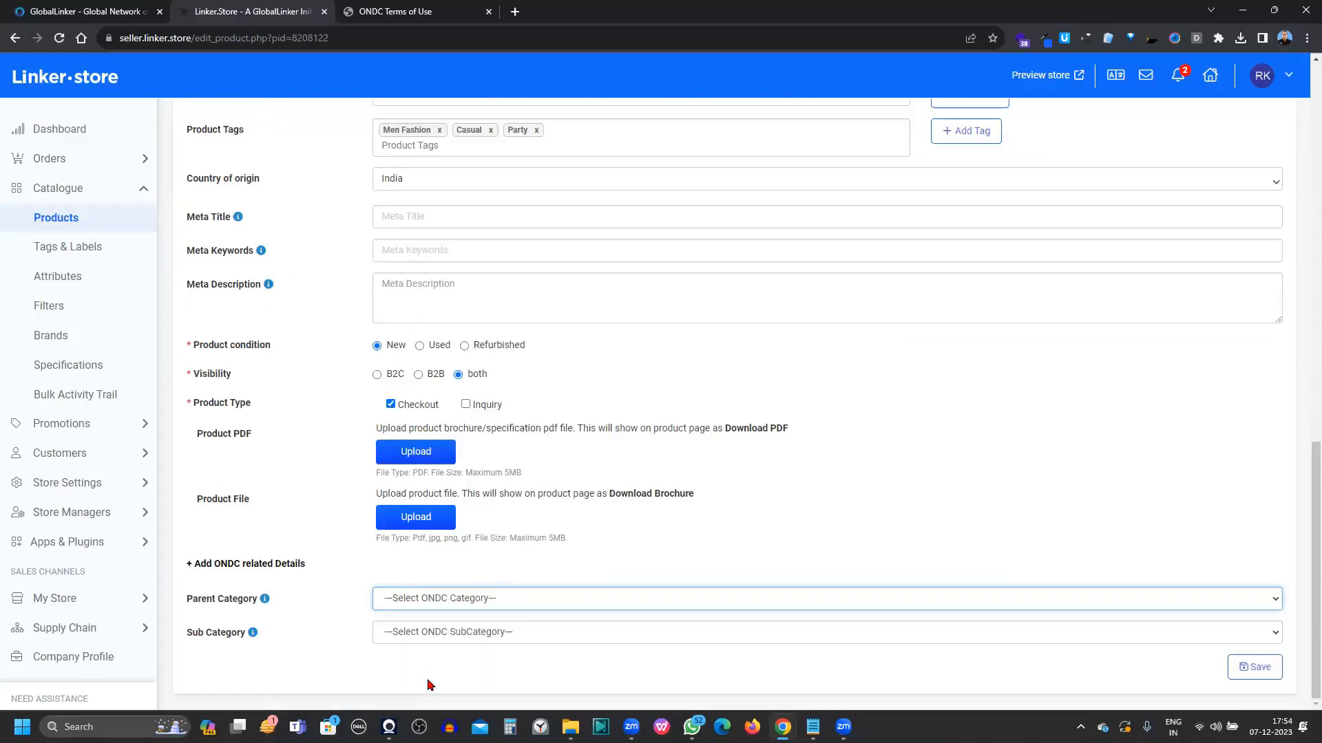
Set the shirt's ONDC sub category to Men's Topwear
left_click(426, 633)
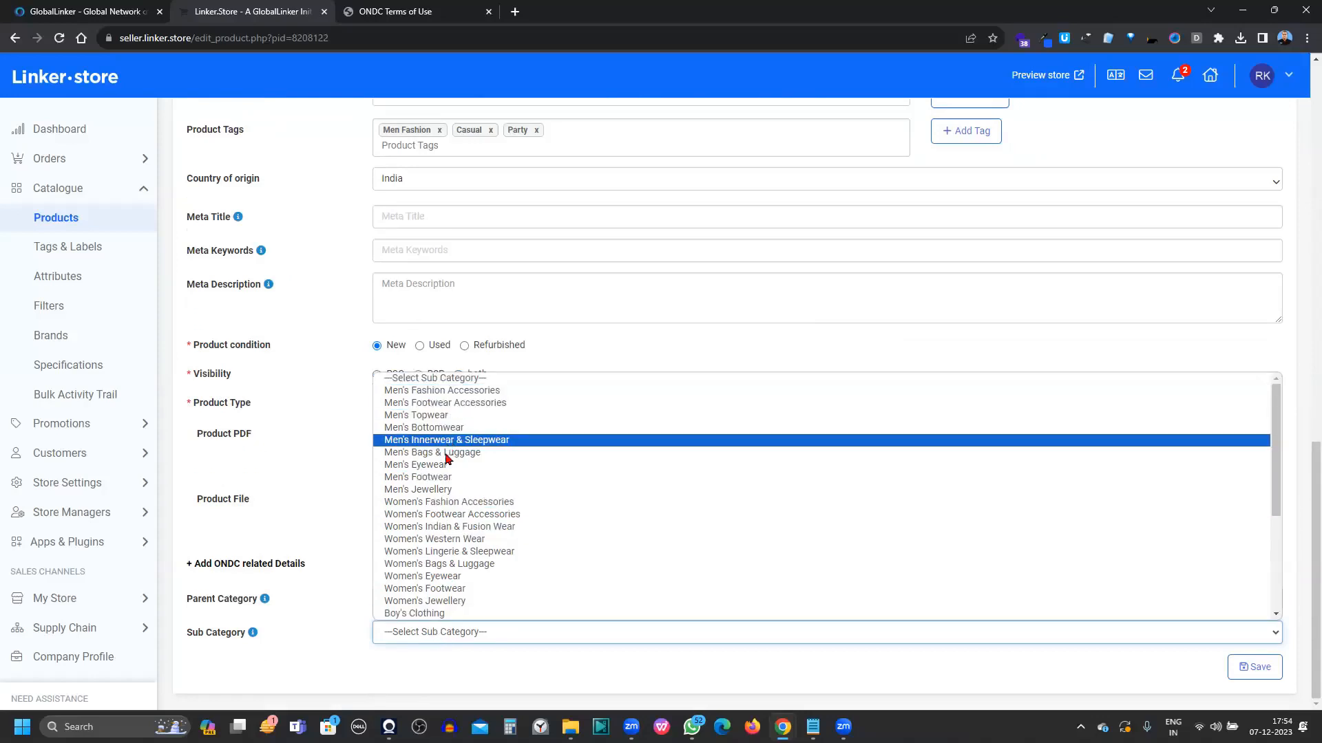
scroll(274, 423, "up", 6)
scroll(275, 423, "up", 10)
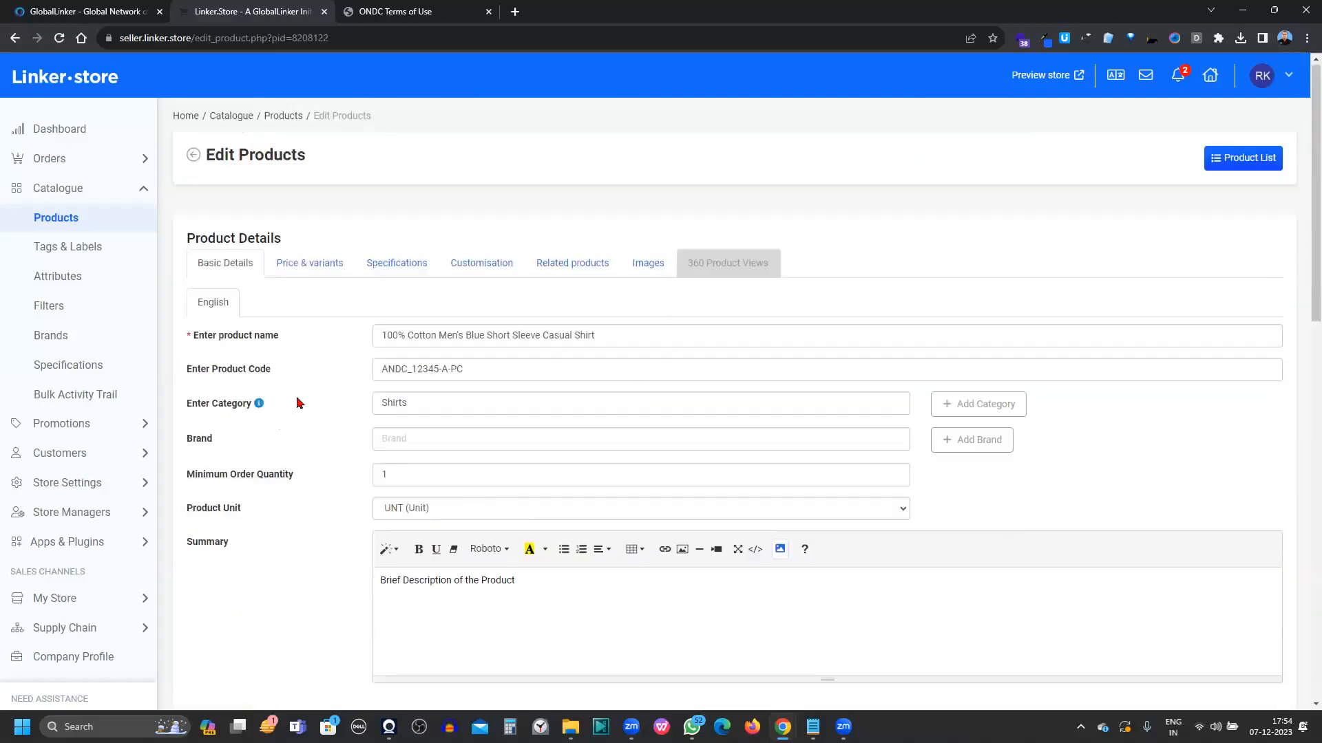
scroll(316, 419, "down", 15)
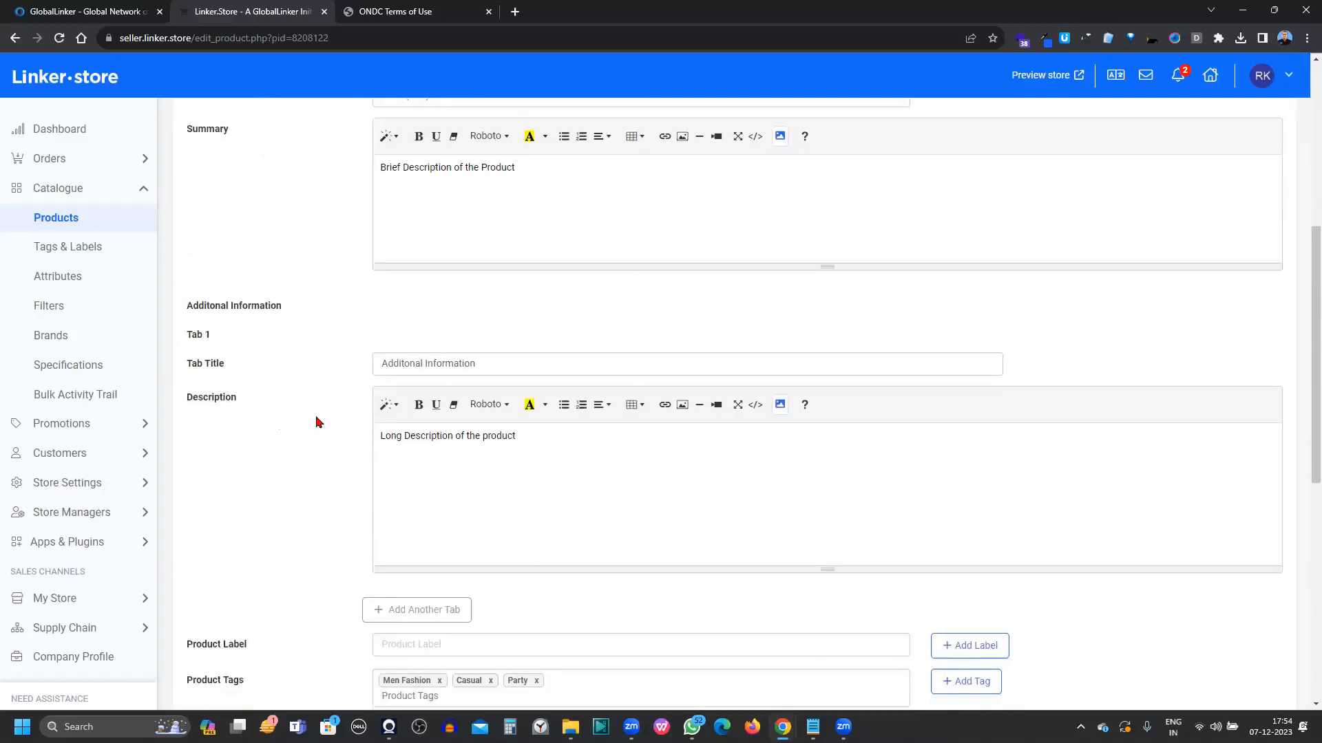
left_click(461, 633)
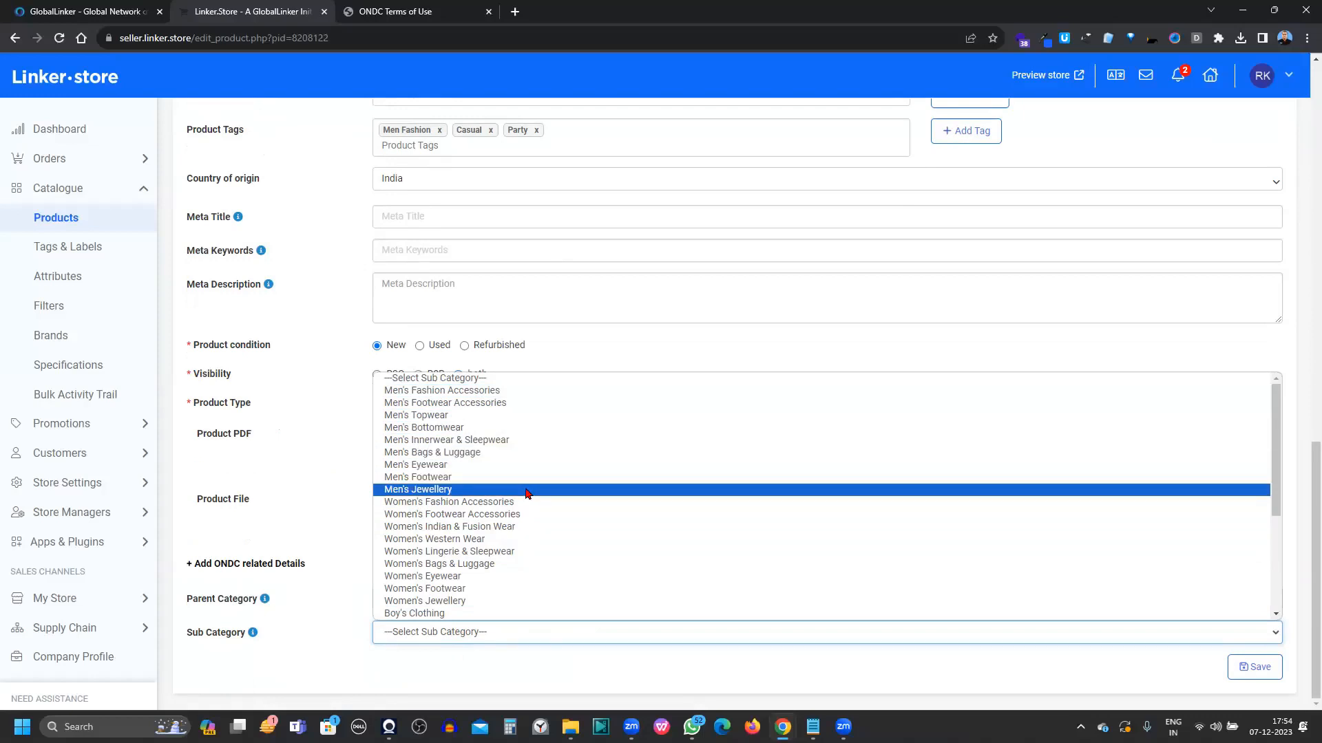
scroll(525, 491, "down", 3)
scroll(525, 493, "down", 2)
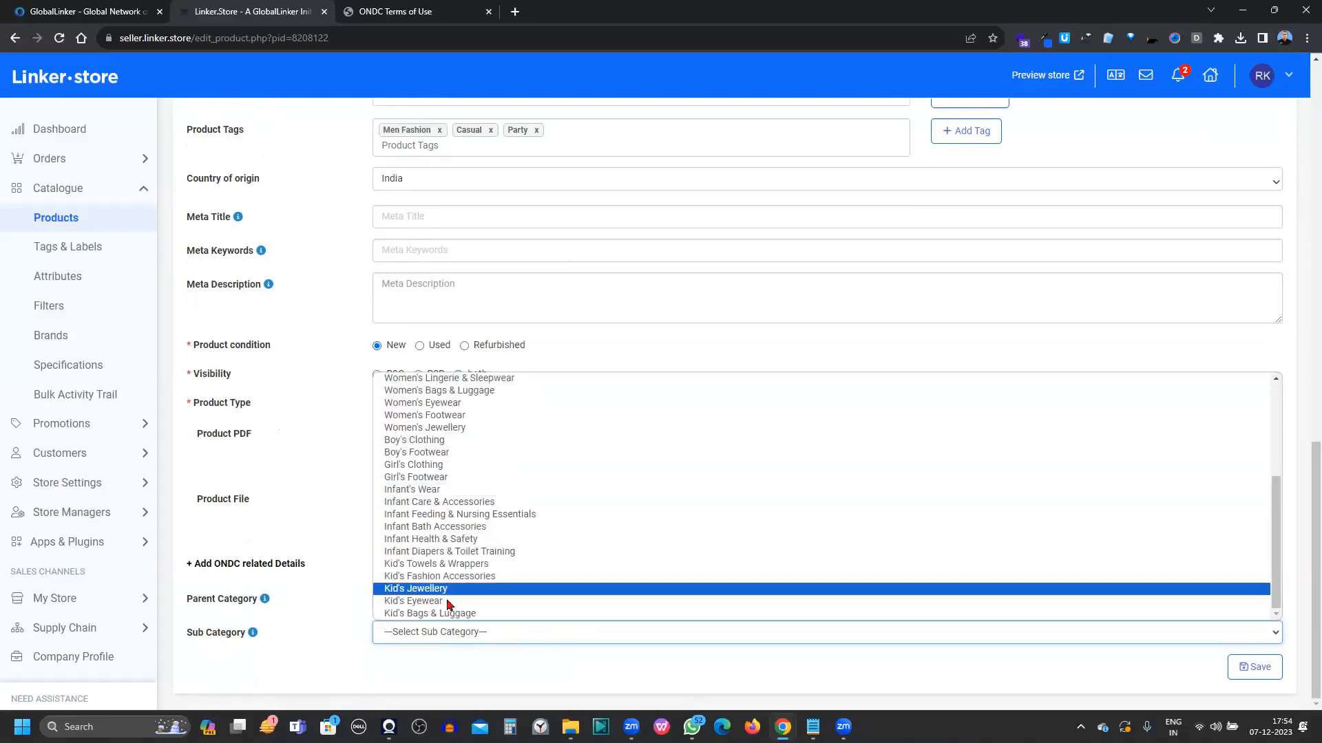
scroll(502, 551, "up", 5)
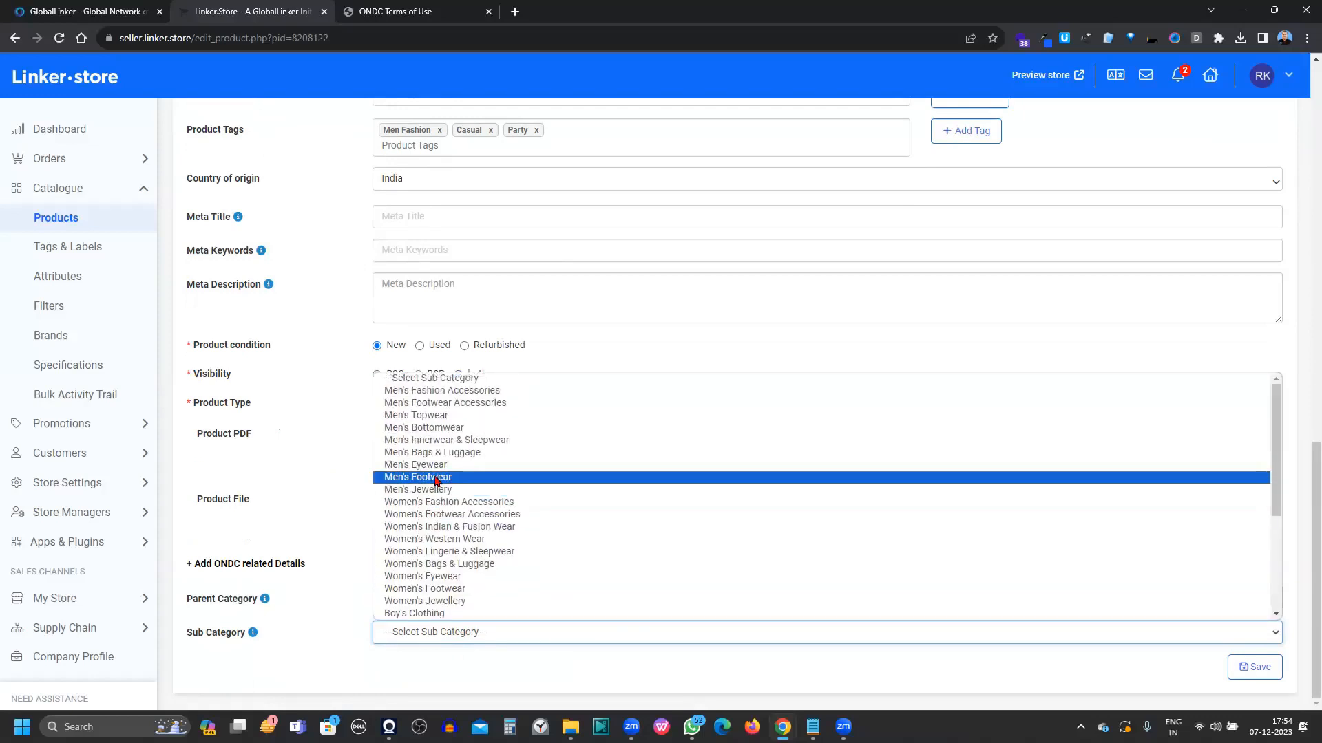
left_click(405, 417)
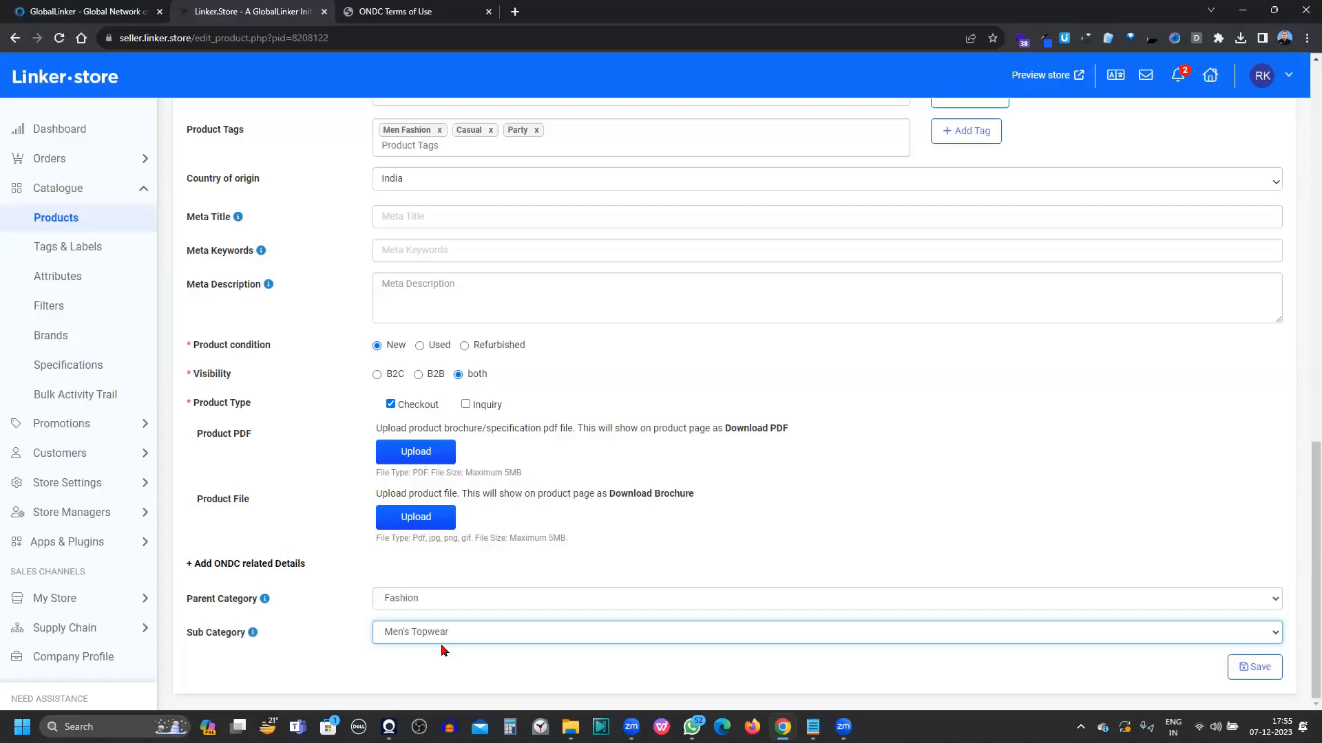
Change the ONDC parent category to Grocery and the sub category to Snacks & Branded Foods
left_click(435, 599)
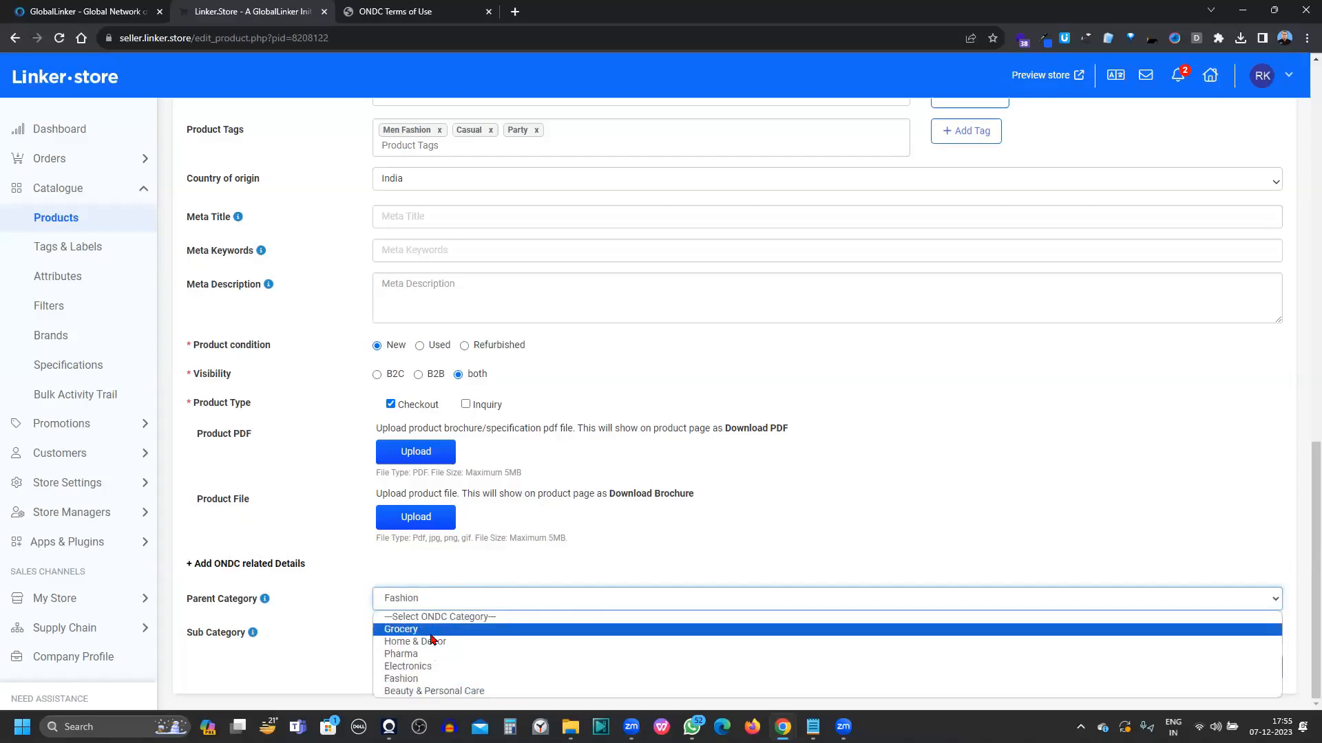
left_click(430, 629)
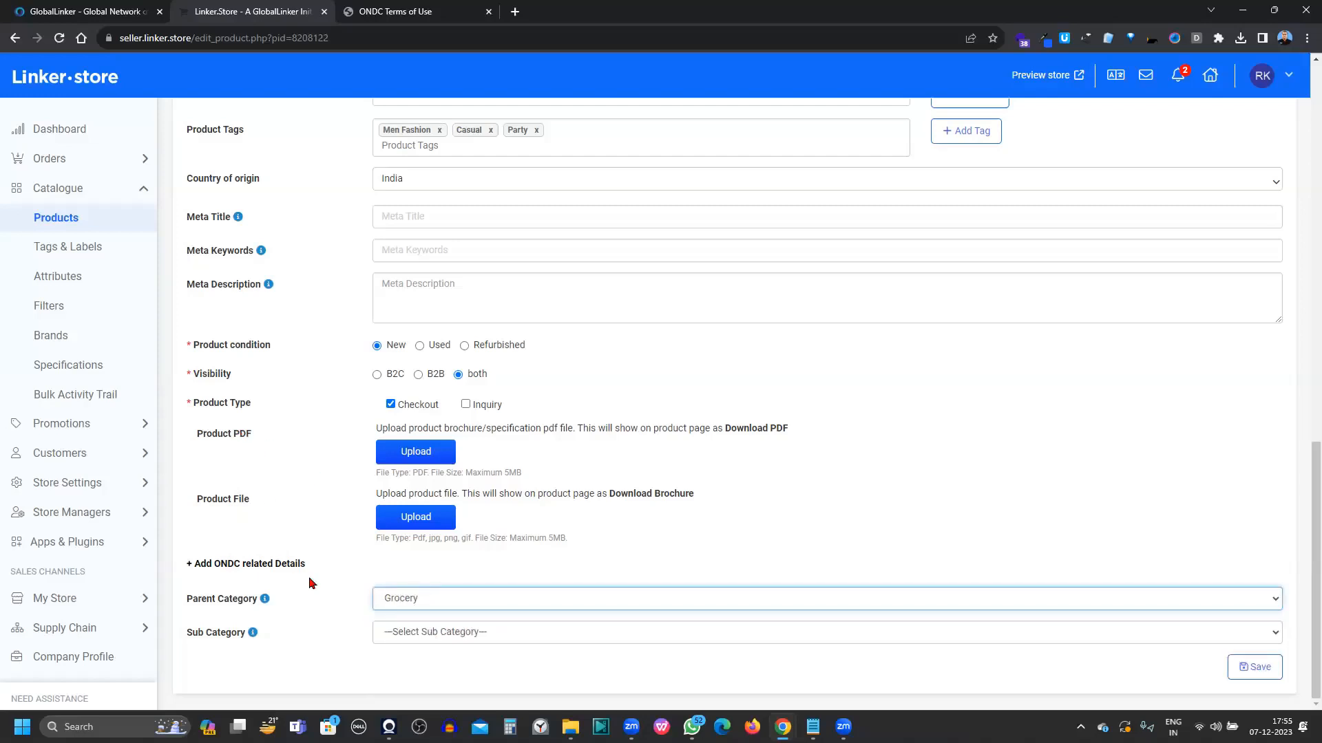
left_click(435, 633)
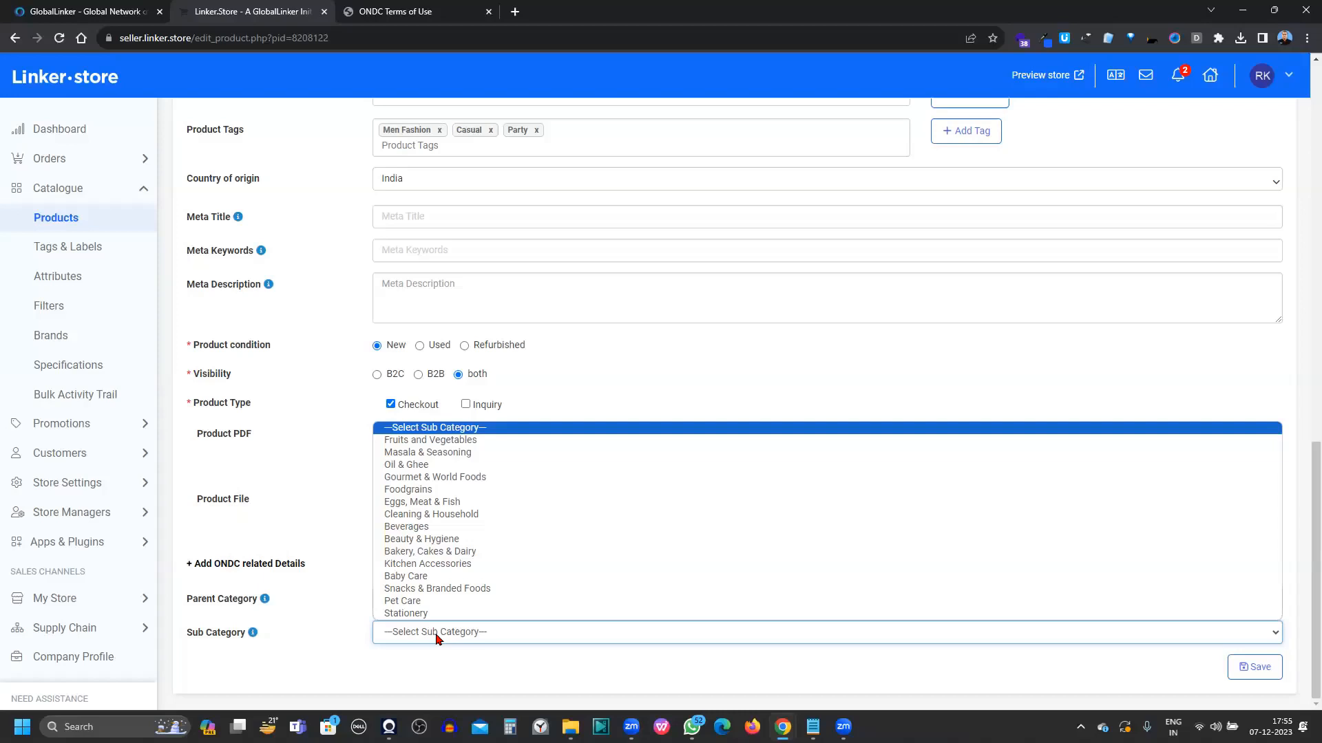
left_click(454, 594)
scroll(427, 571, "down", 2)
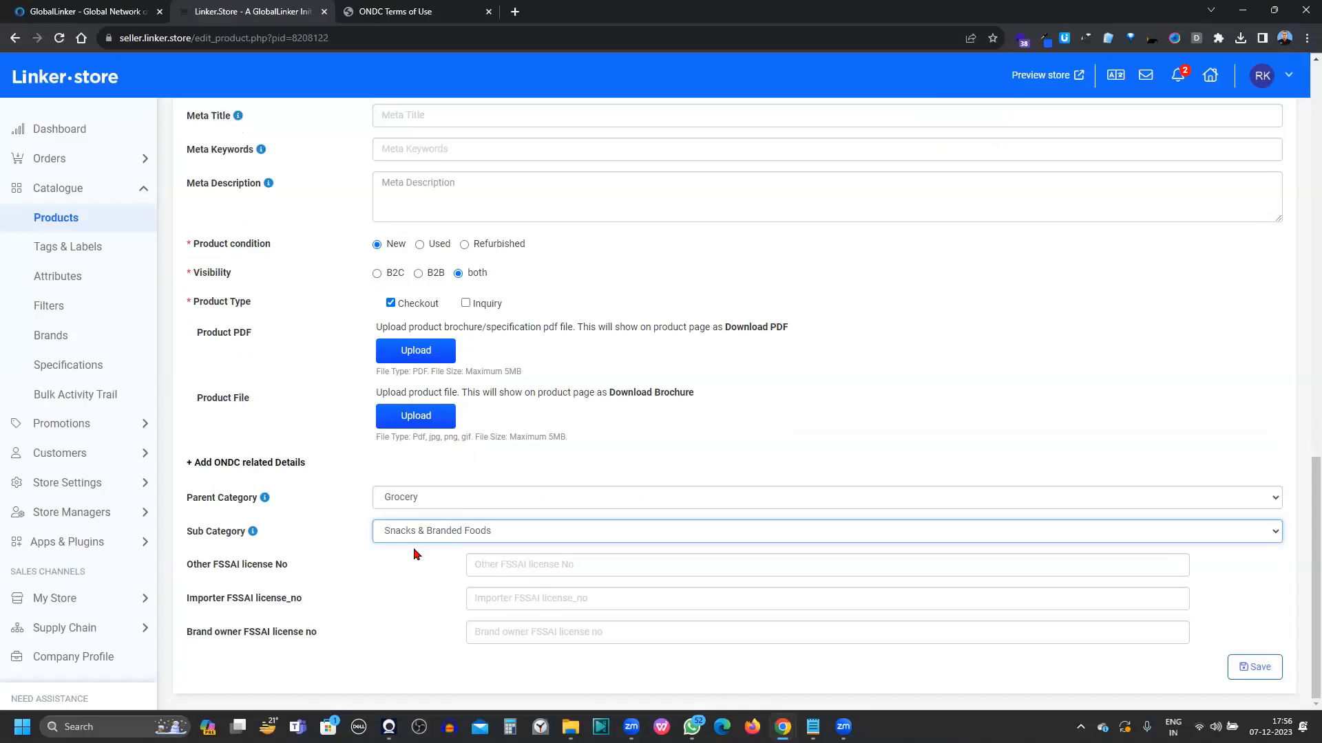
Switch the grocery sub category to Gourmet & World Foods and back to Snacks & Branded Foods
left_click(425, 531)
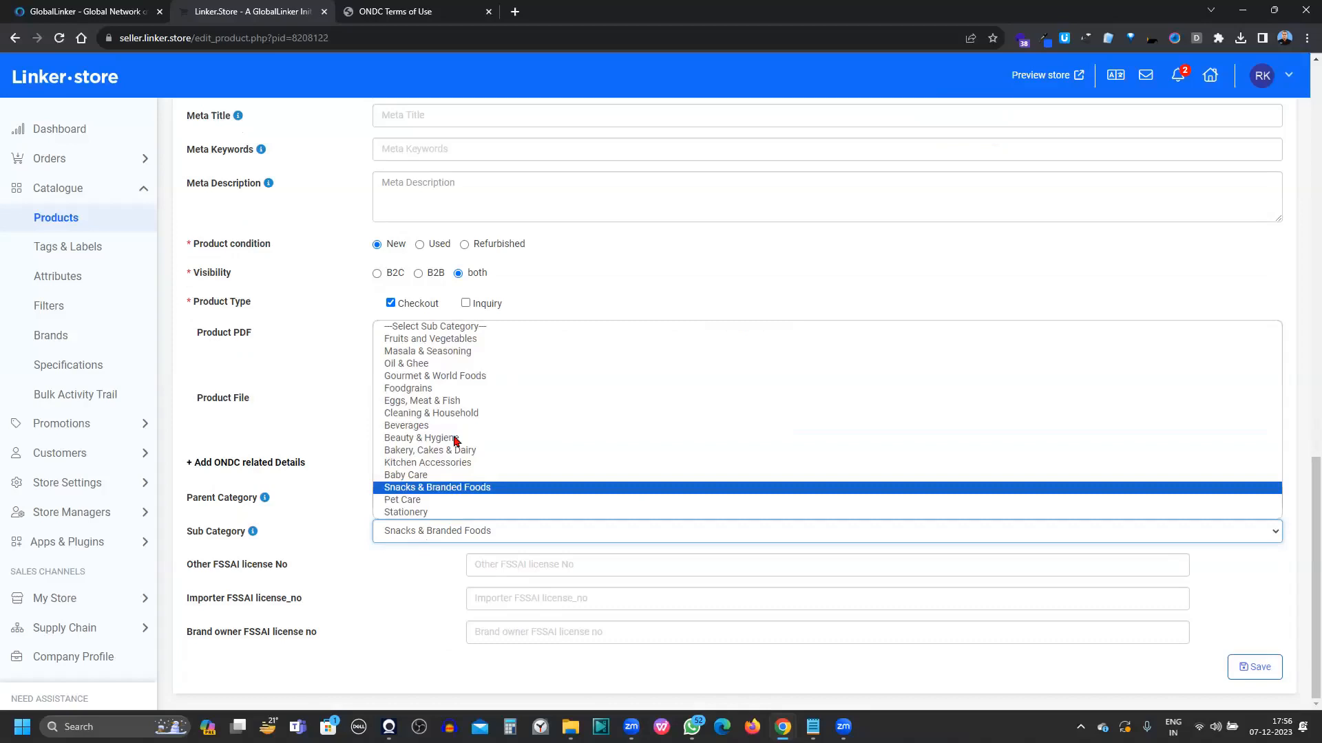
left_click(455, 378)
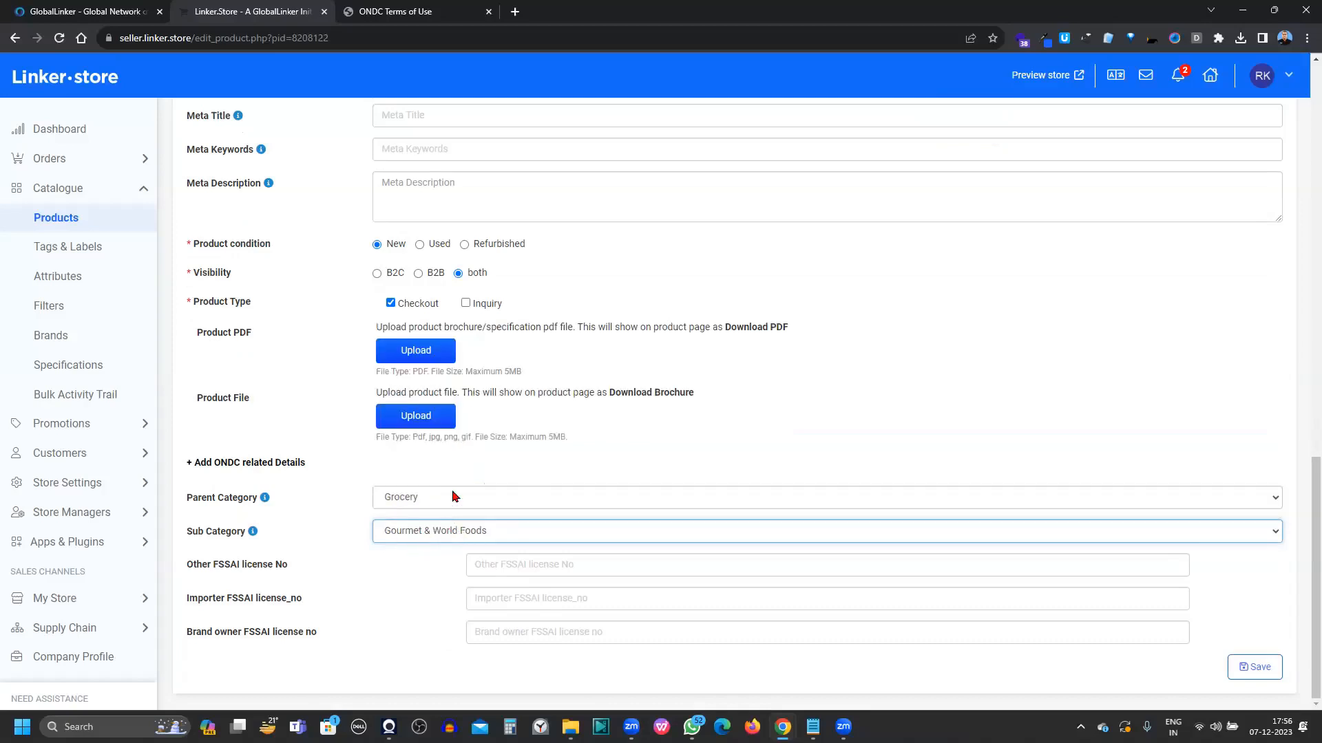
left_click(427, 531)
left_click(421, 497)
key("Tab")
Examine the Importer, Brand owner and Other FSSAI license number fields for the grocery sub category
left_click(591, 607)
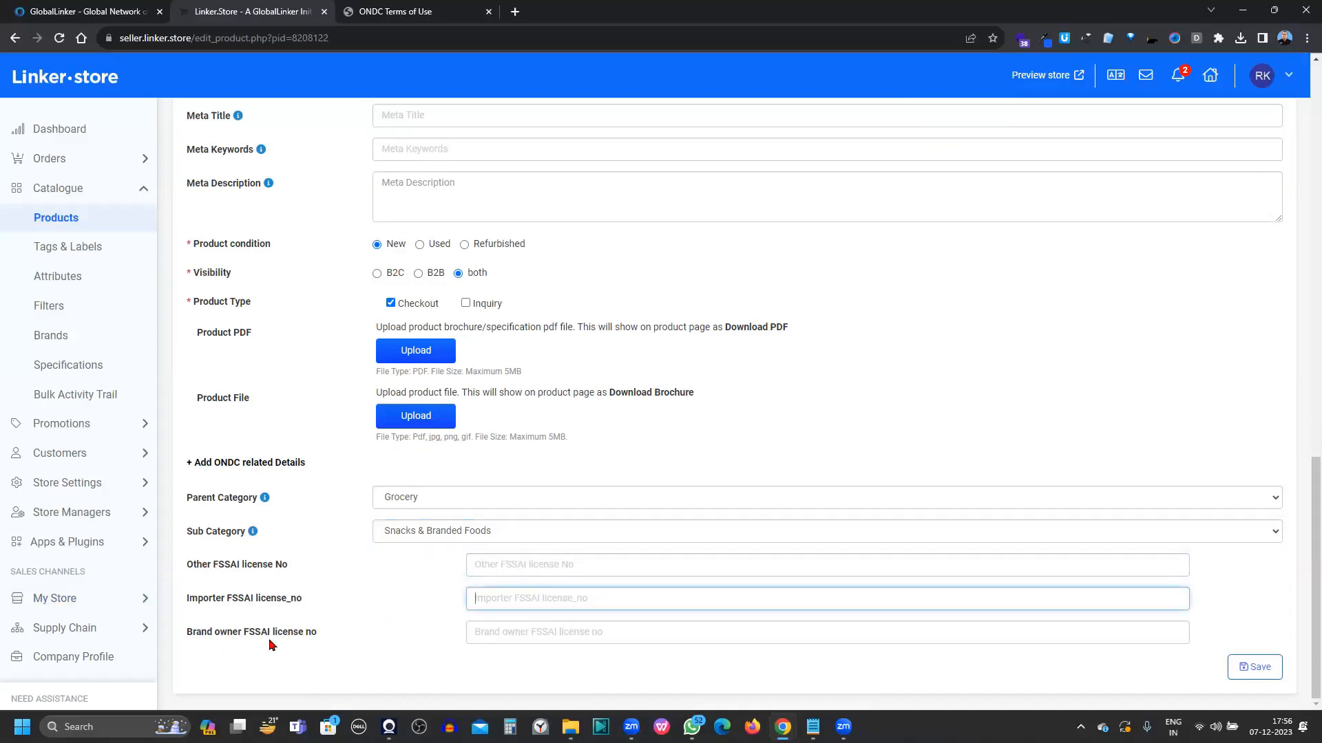
left_click(590, 634)
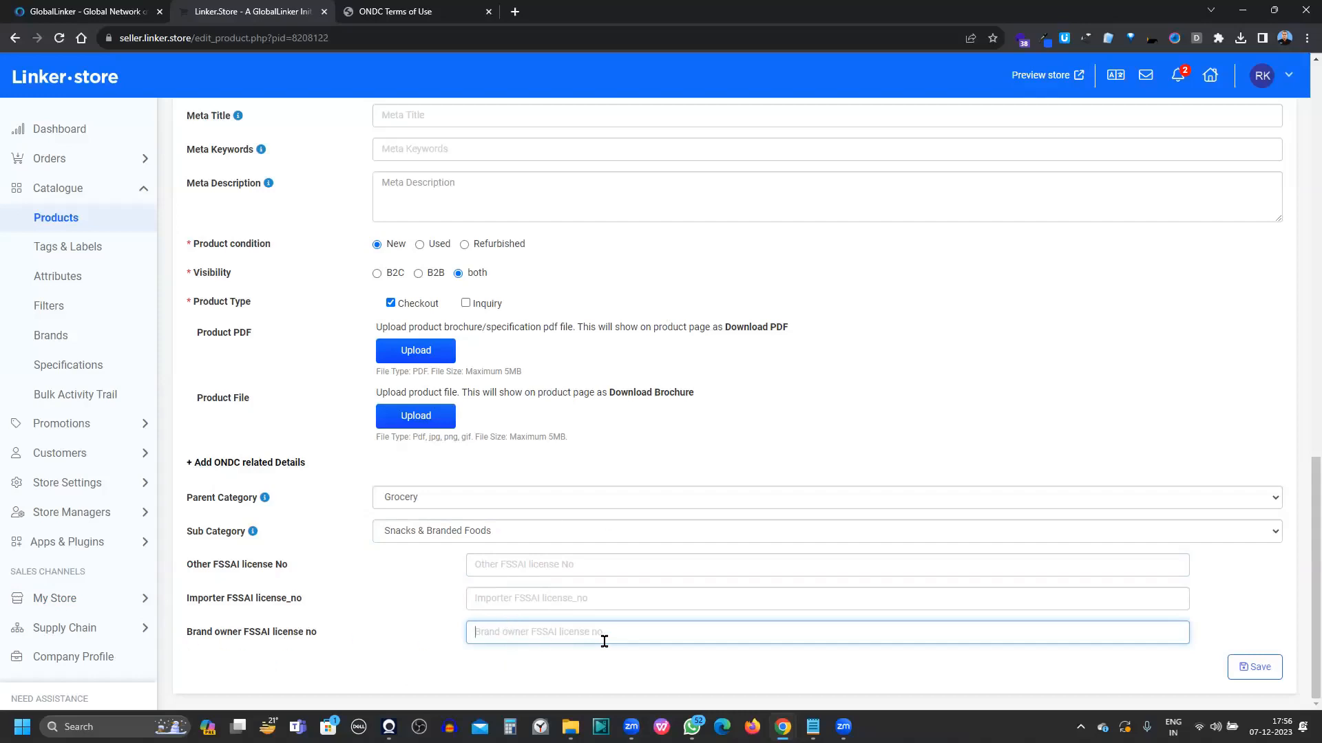
left_click(520, 608)
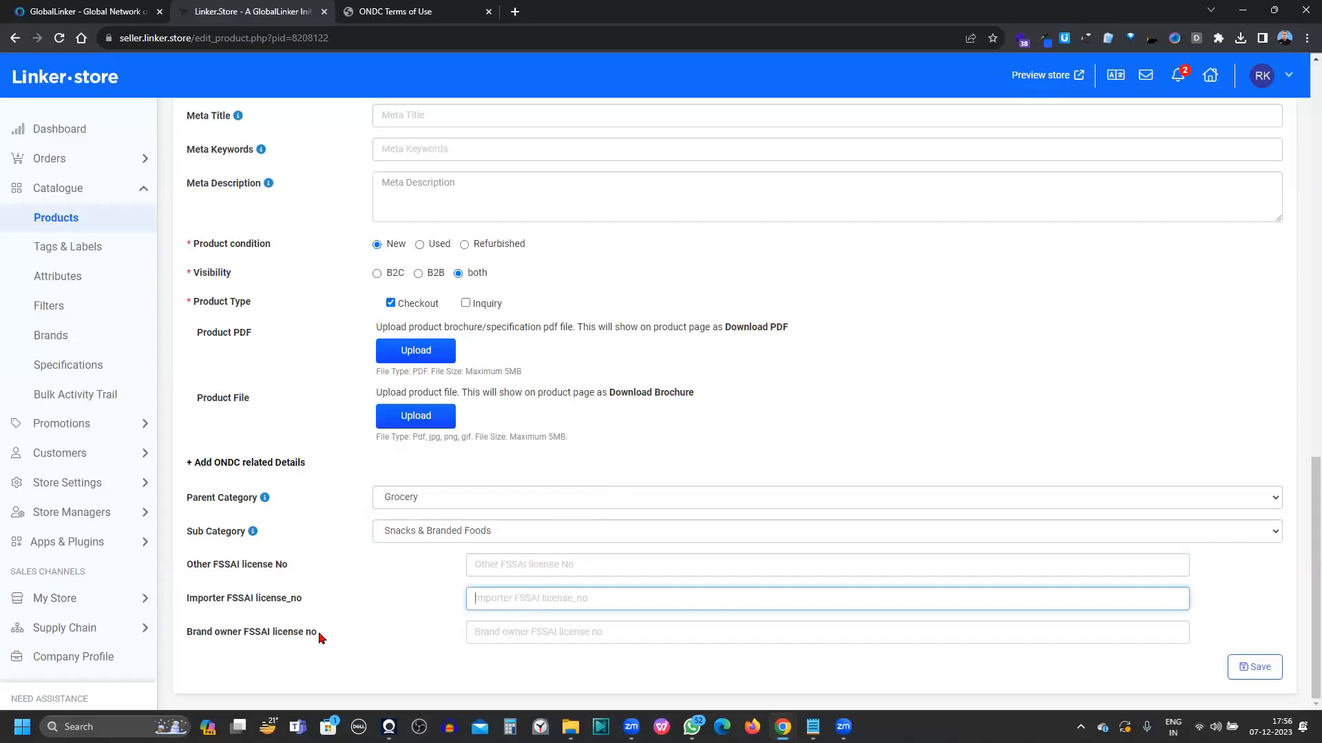
left_click(516, 571)
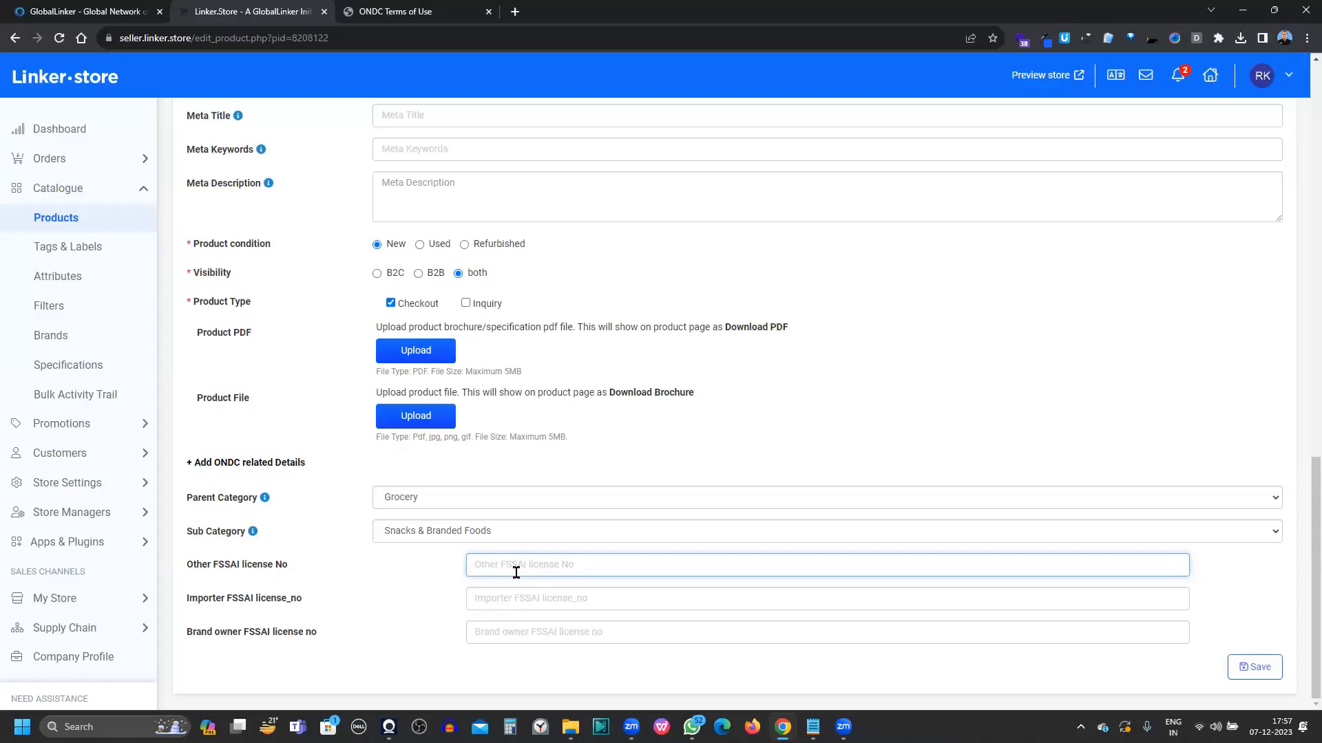
Set the shirt's ONDC parent category to Fashion and sub category to Men's Topwear, and save the product
left_click(501, 500)
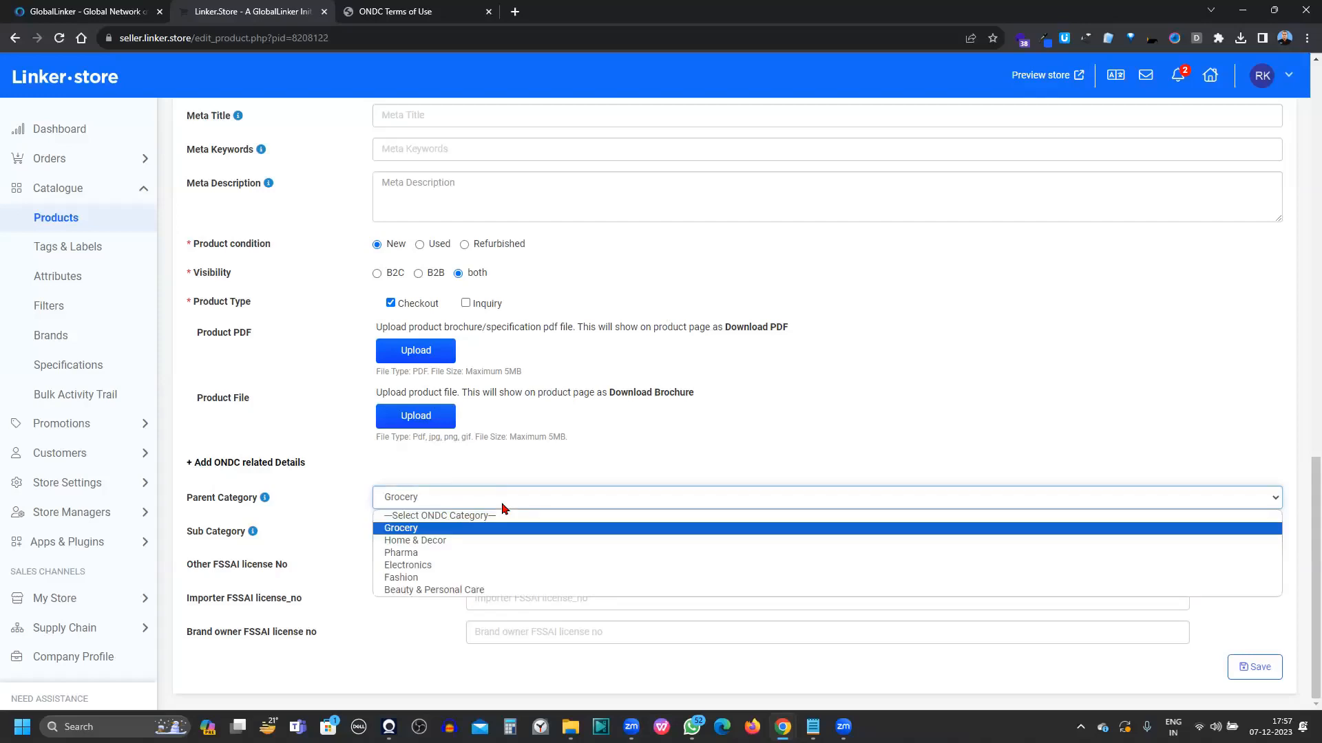
left_click(544, 578)
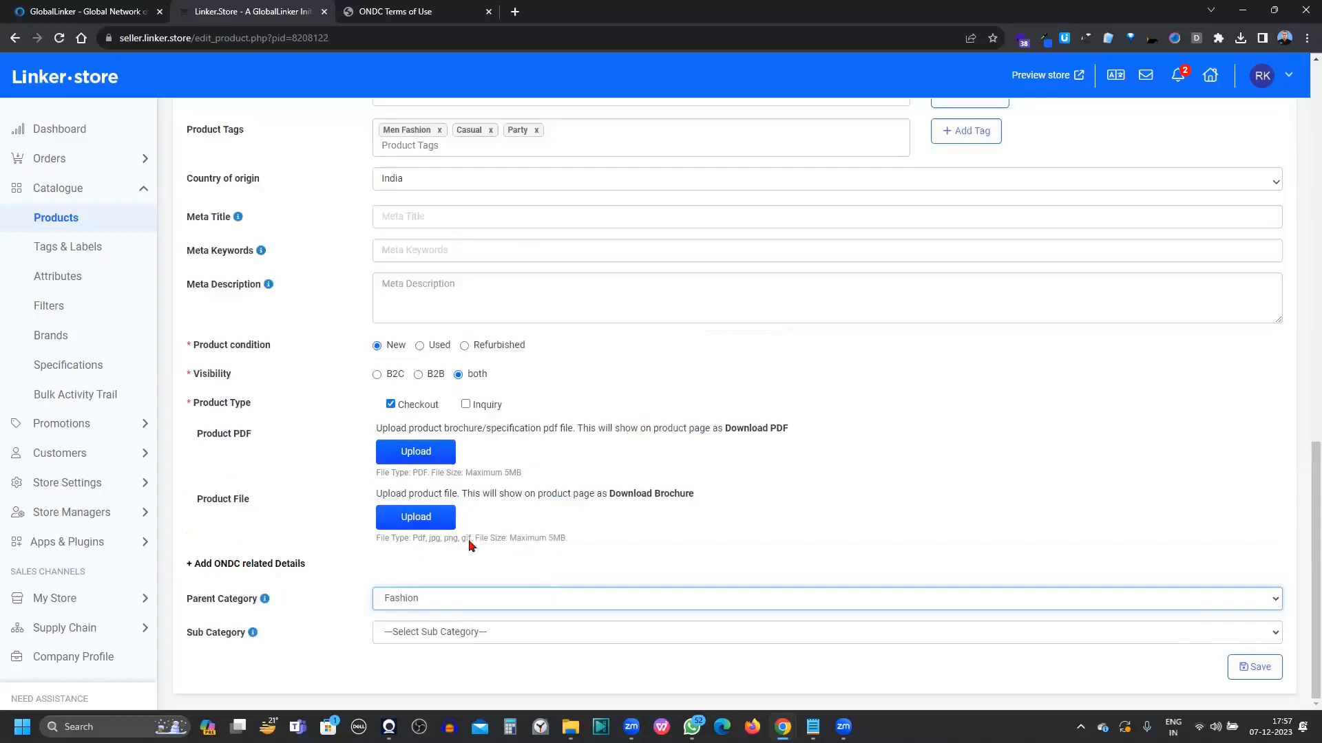
left_click(419, 637)
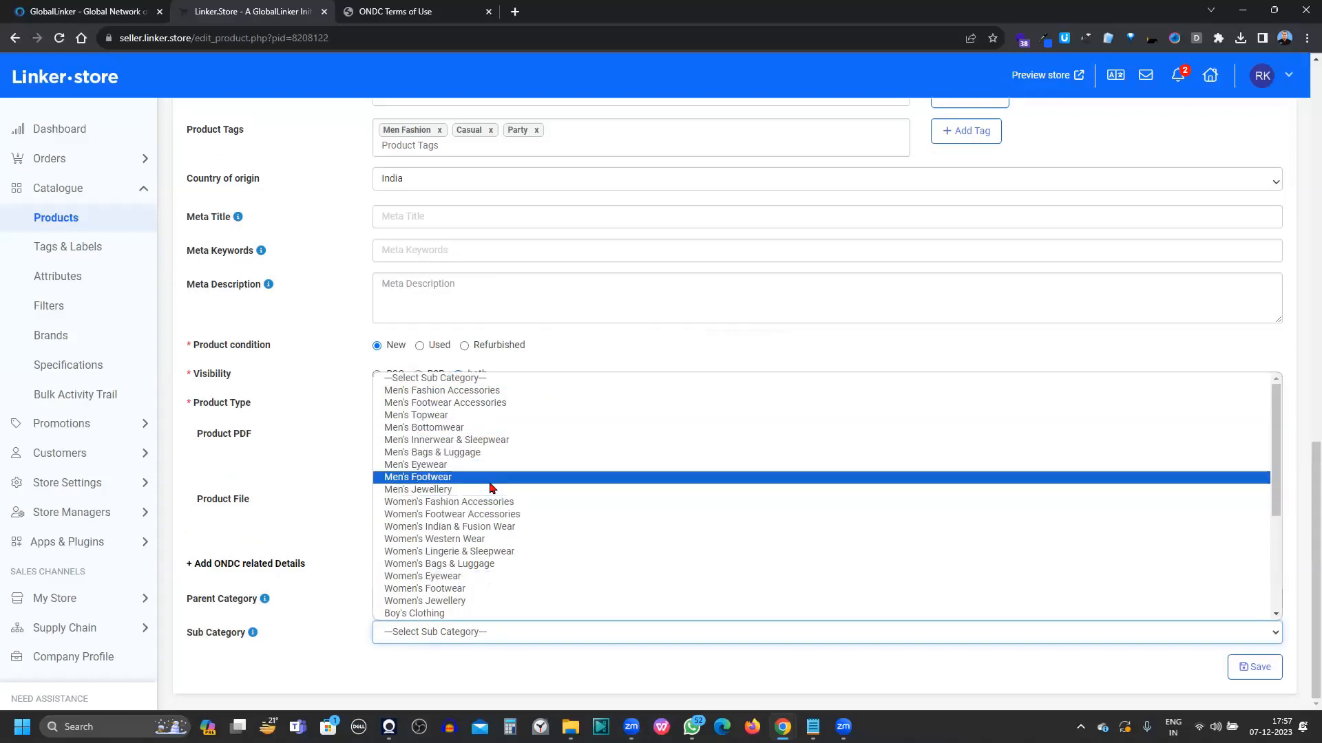
left_click(496, 417)
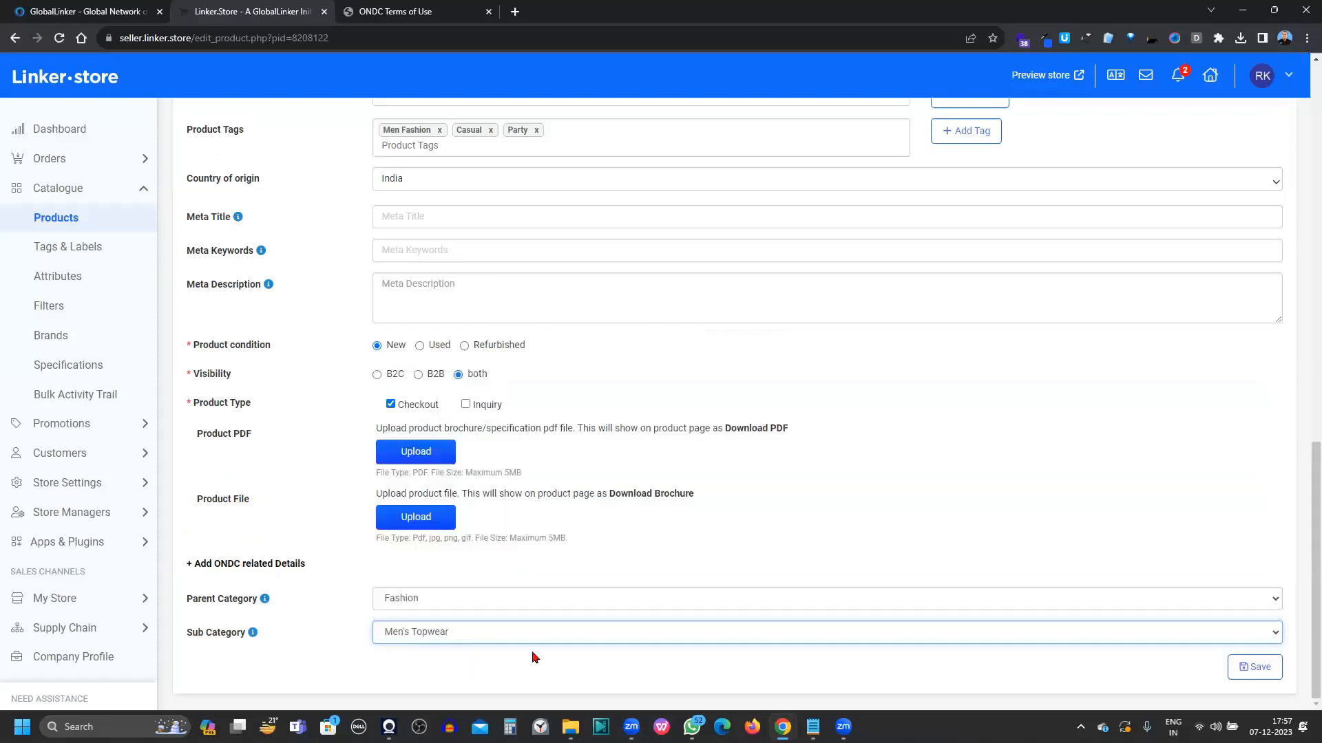
left_click(1254, 669)
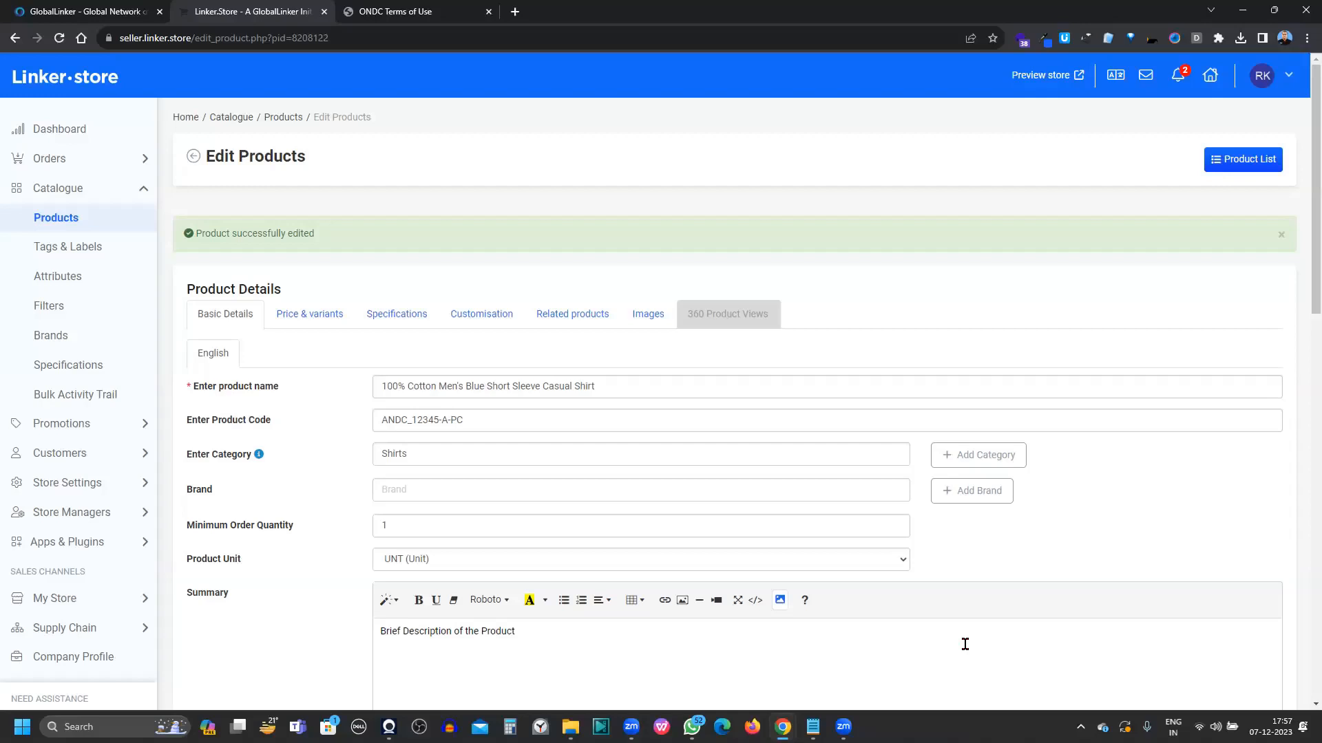
Open the shirt's size S variant for editing and expand its ONDC related details
left_click(330, 315)
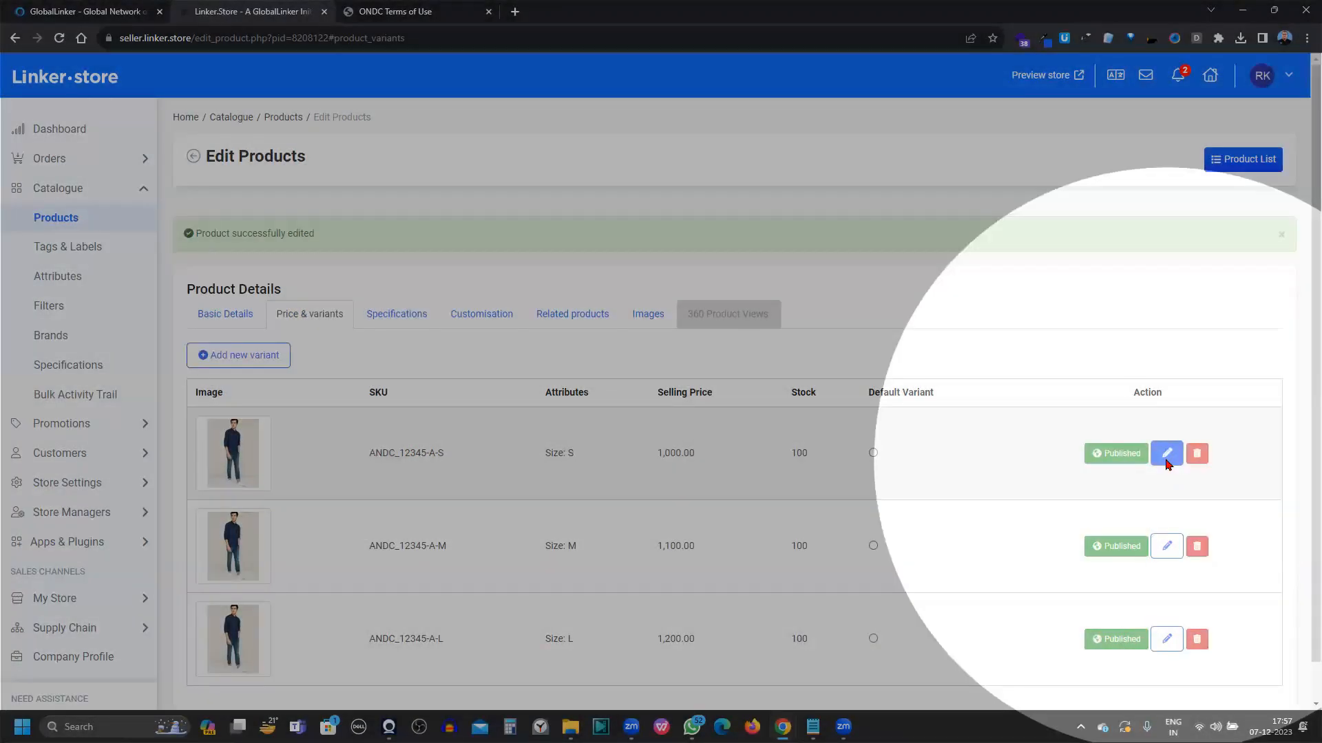
left_click(1167, 455)
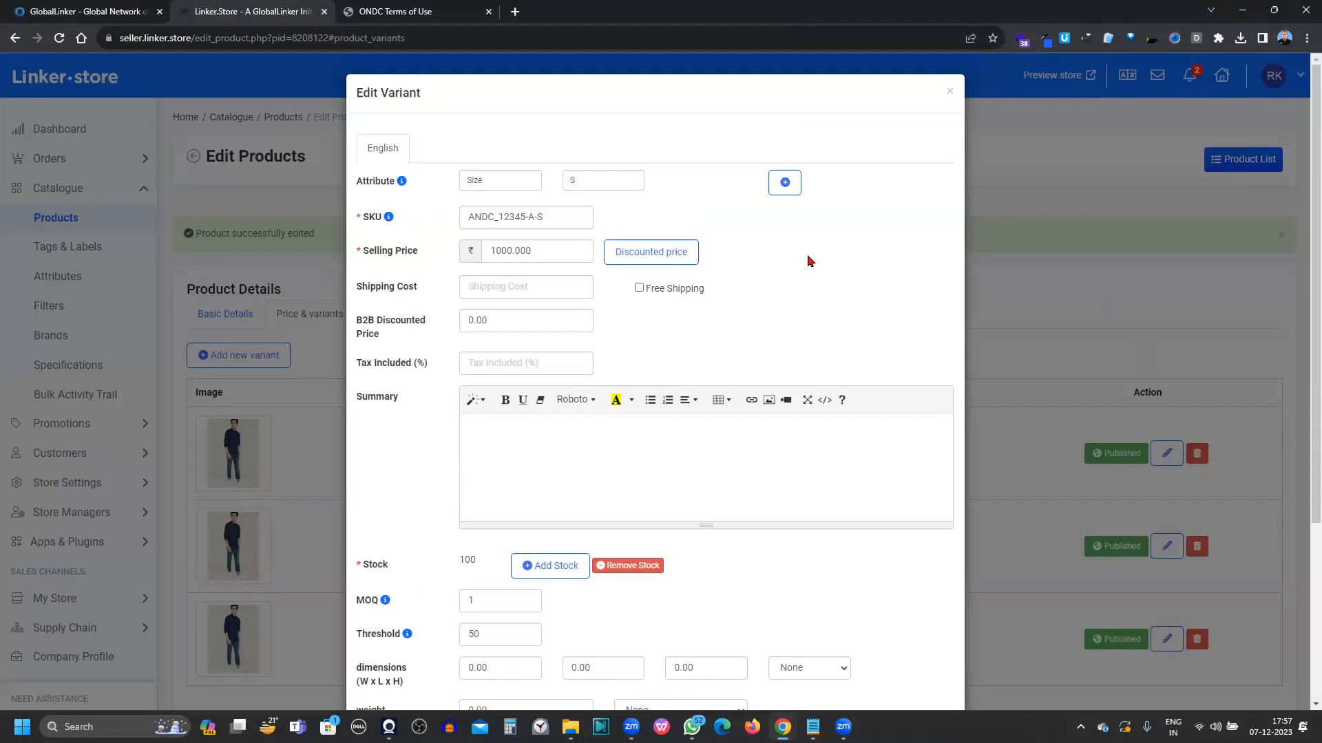
scroll(809, 260, "down", 4)
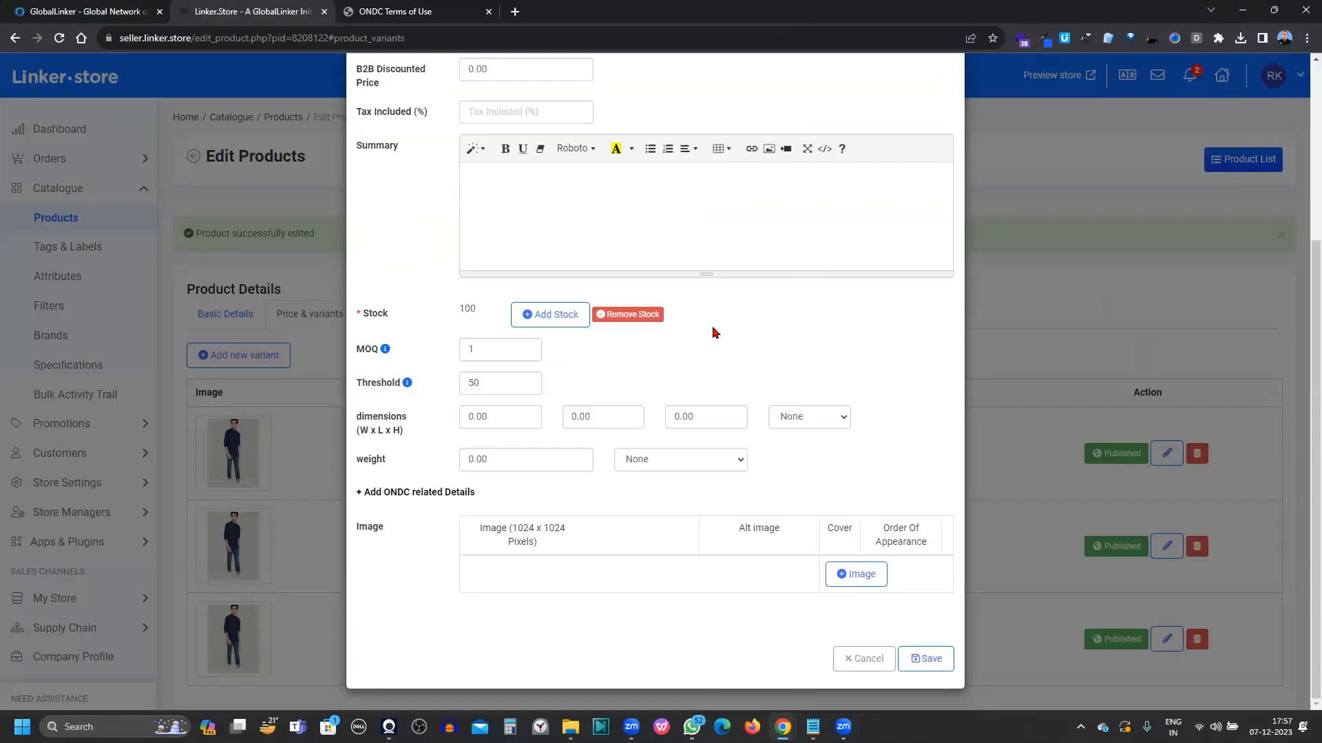
left_click(447, 493)
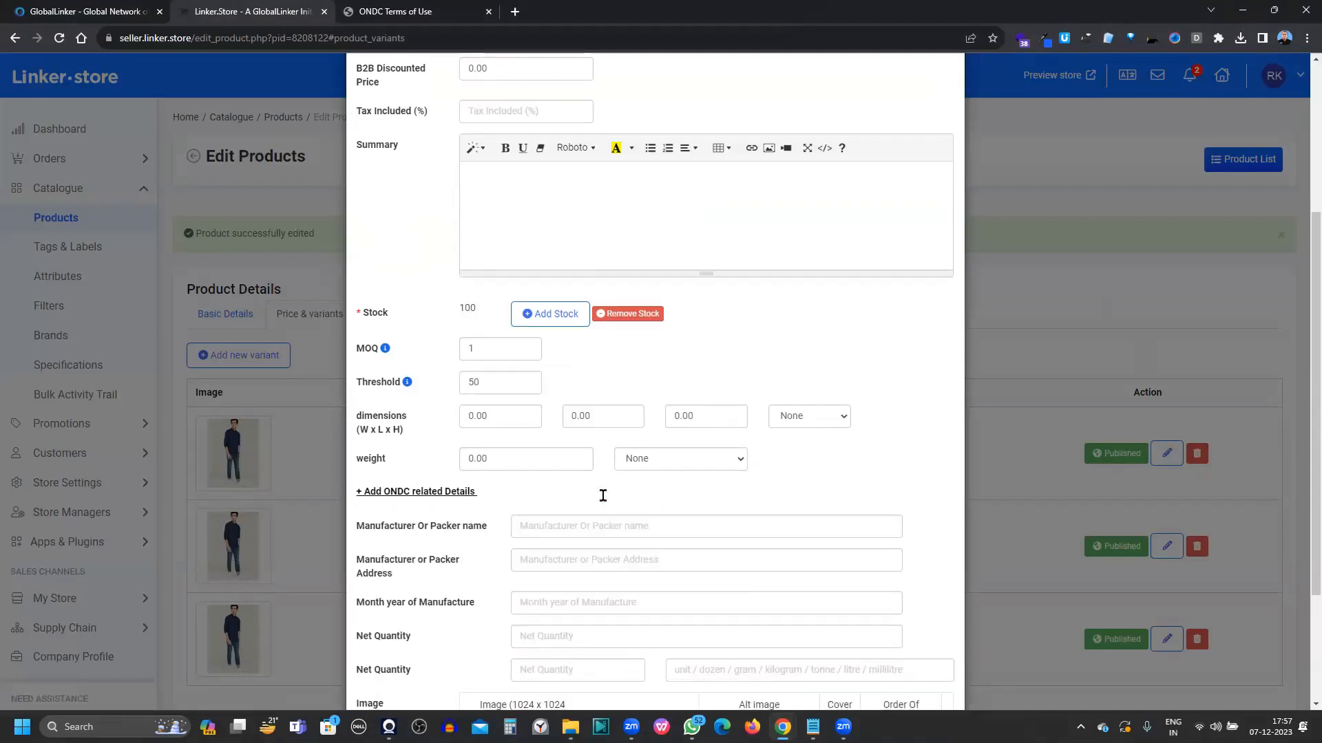
scroll(440, 363, "down", 3)
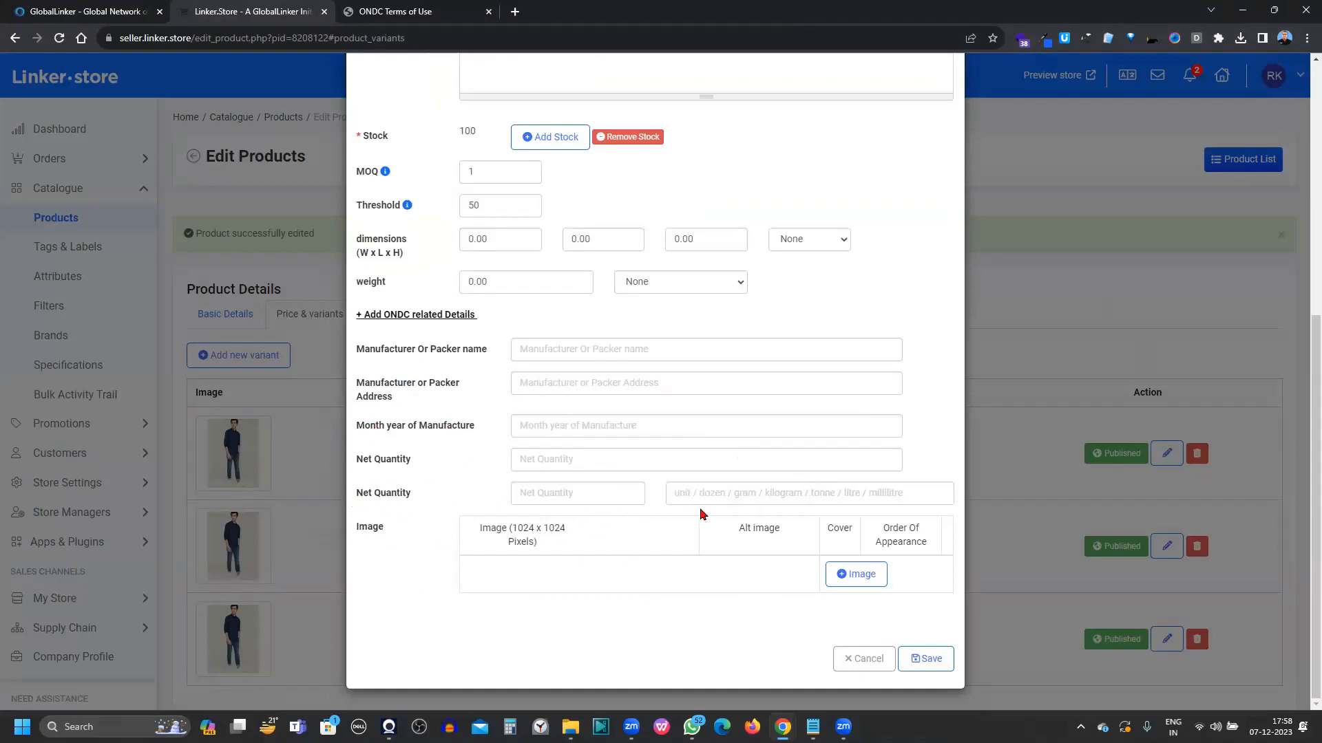
Enter "Sharp Fashion Enterpises" as the variant's manufacturer or packer name and fill in the manufacturer's address
left_click(586, 353)
type("Sharp")
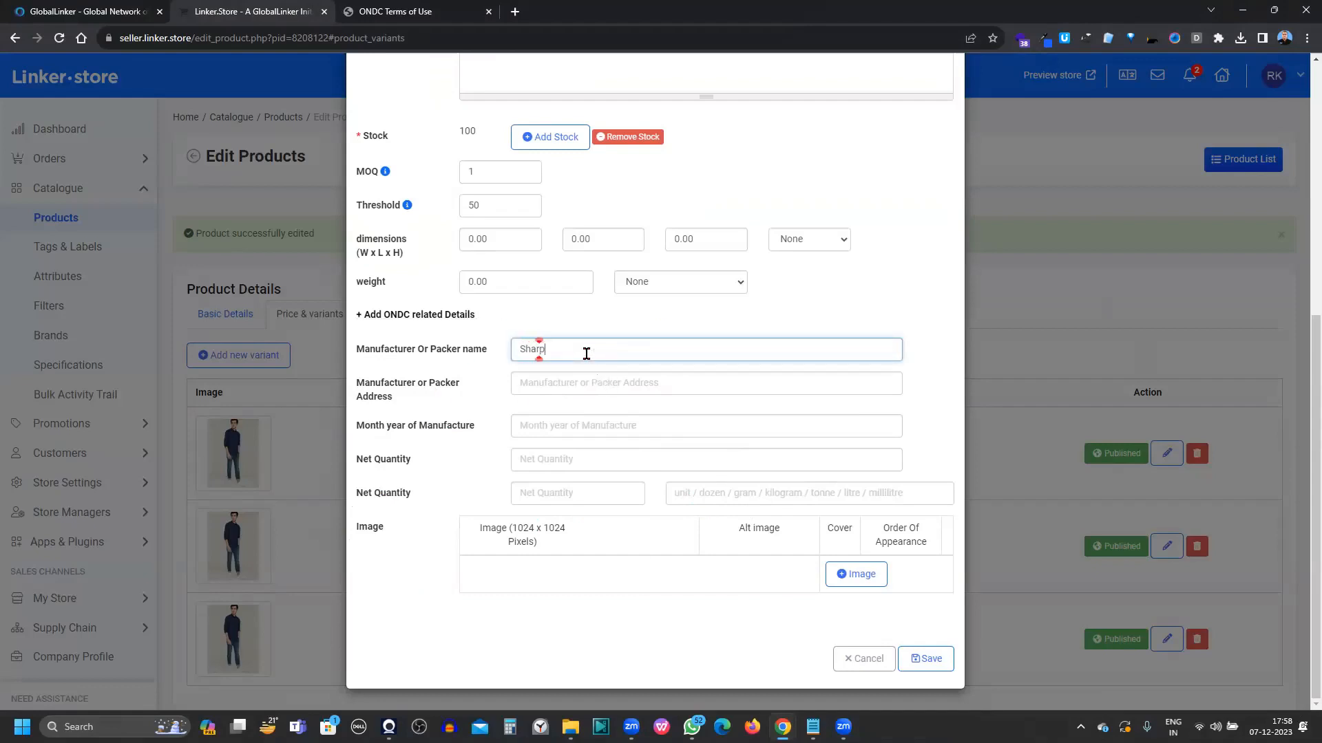
type(" Fashion Enterpises")
left_click(543, 380)
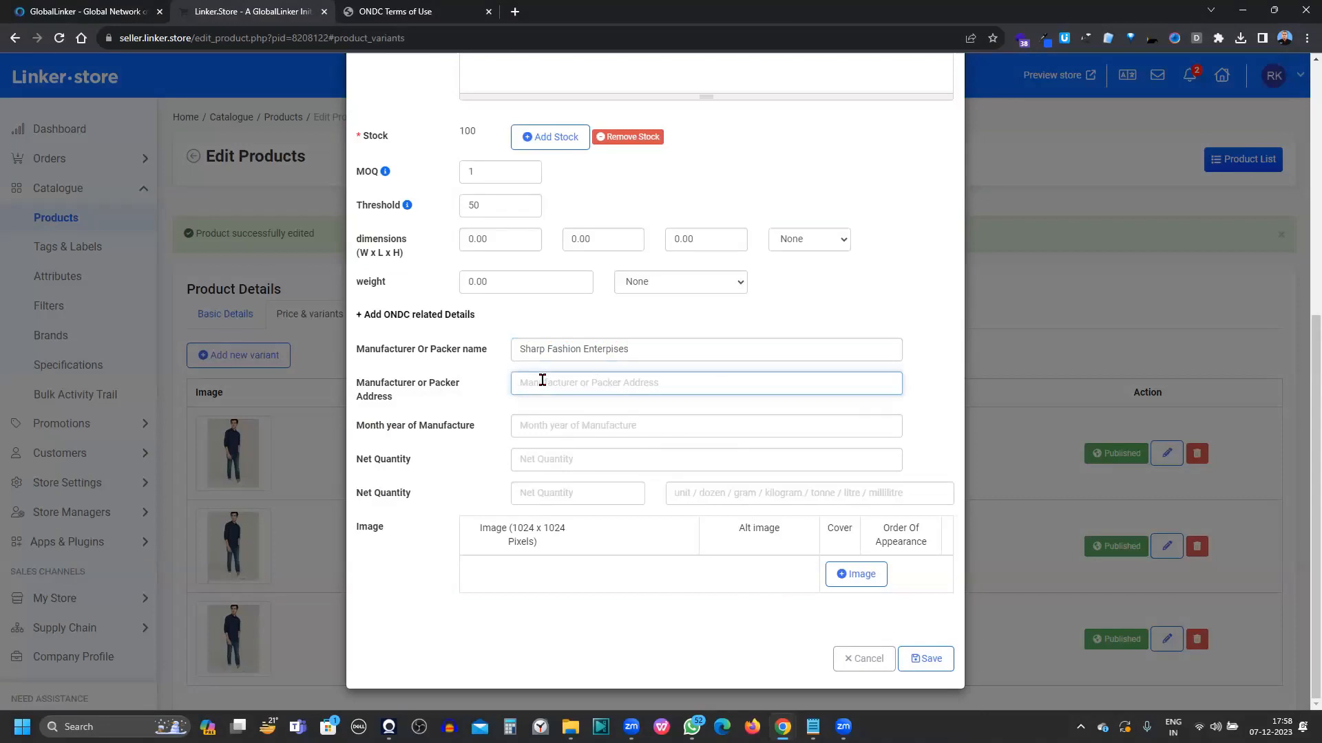
type("Noida")
Set the variant's month and year of manufacture to 10/2023 and its first net quantity field to "1 Unit"
left_click(554, 427)
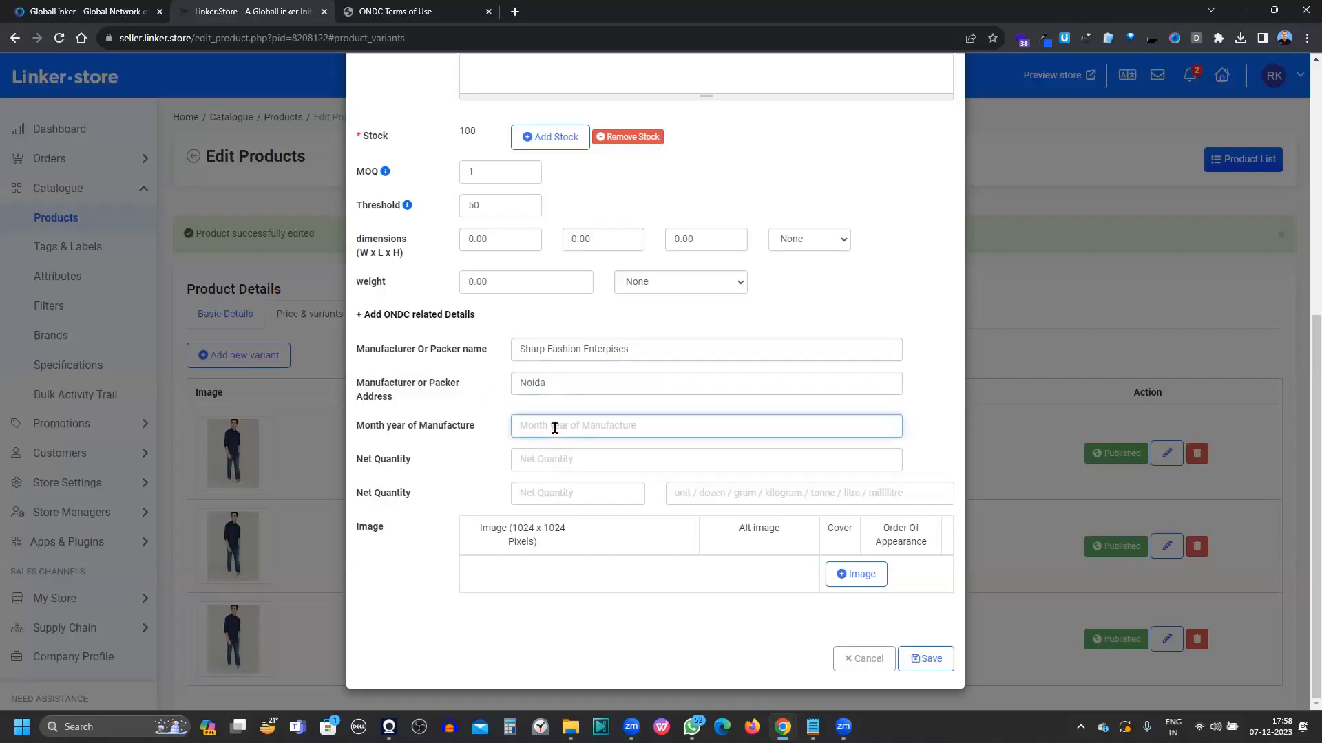
type("10/2023")
left_click(547, 458)
type("1")
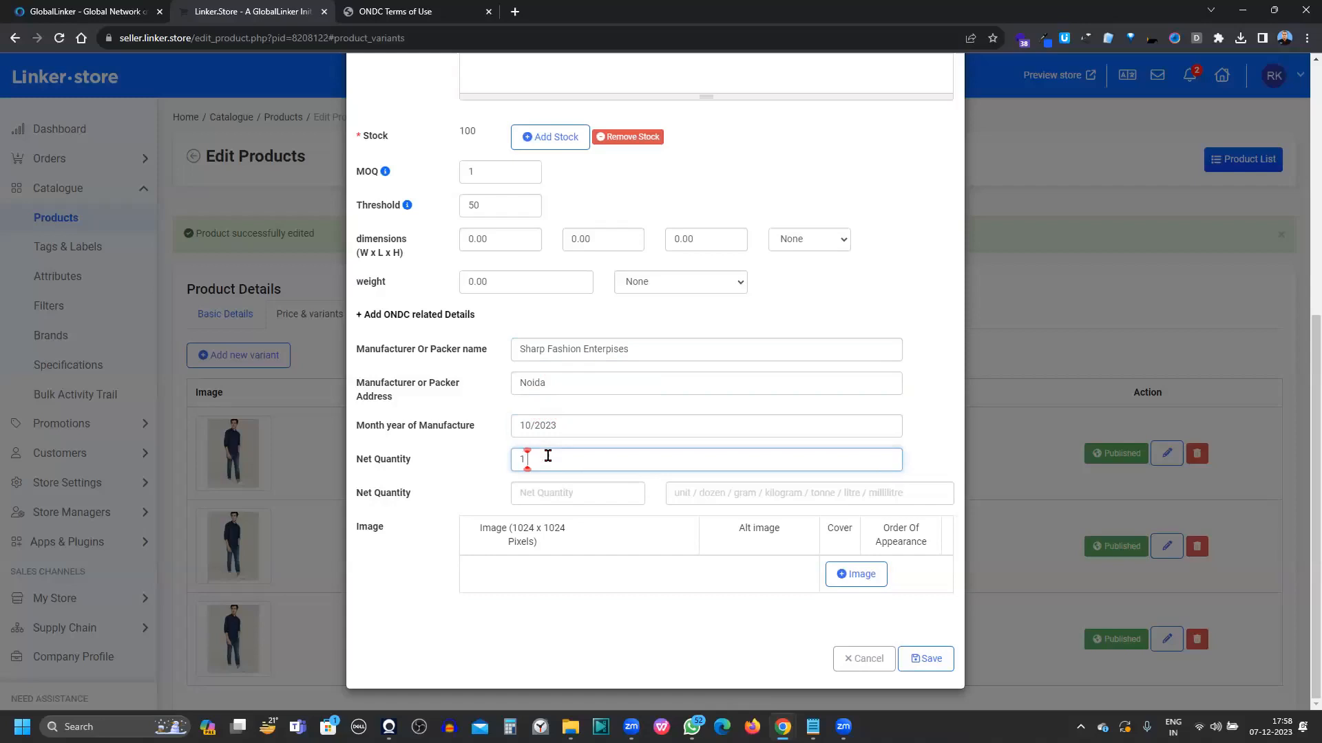
type(" Unit")
Set the variant's second net quantity entry to 1 with "Unit" as its unit of measure
left_click(551, 495)
type("1")
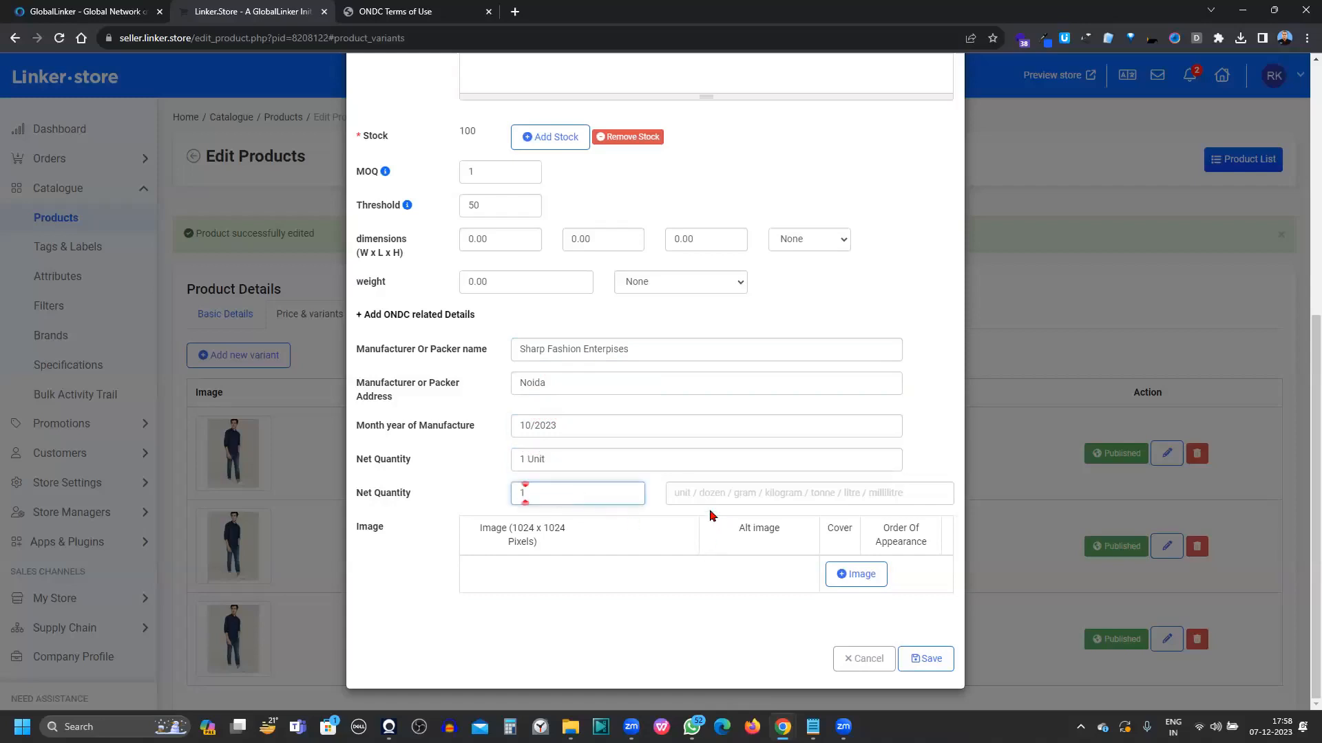
left_click(692, 496)
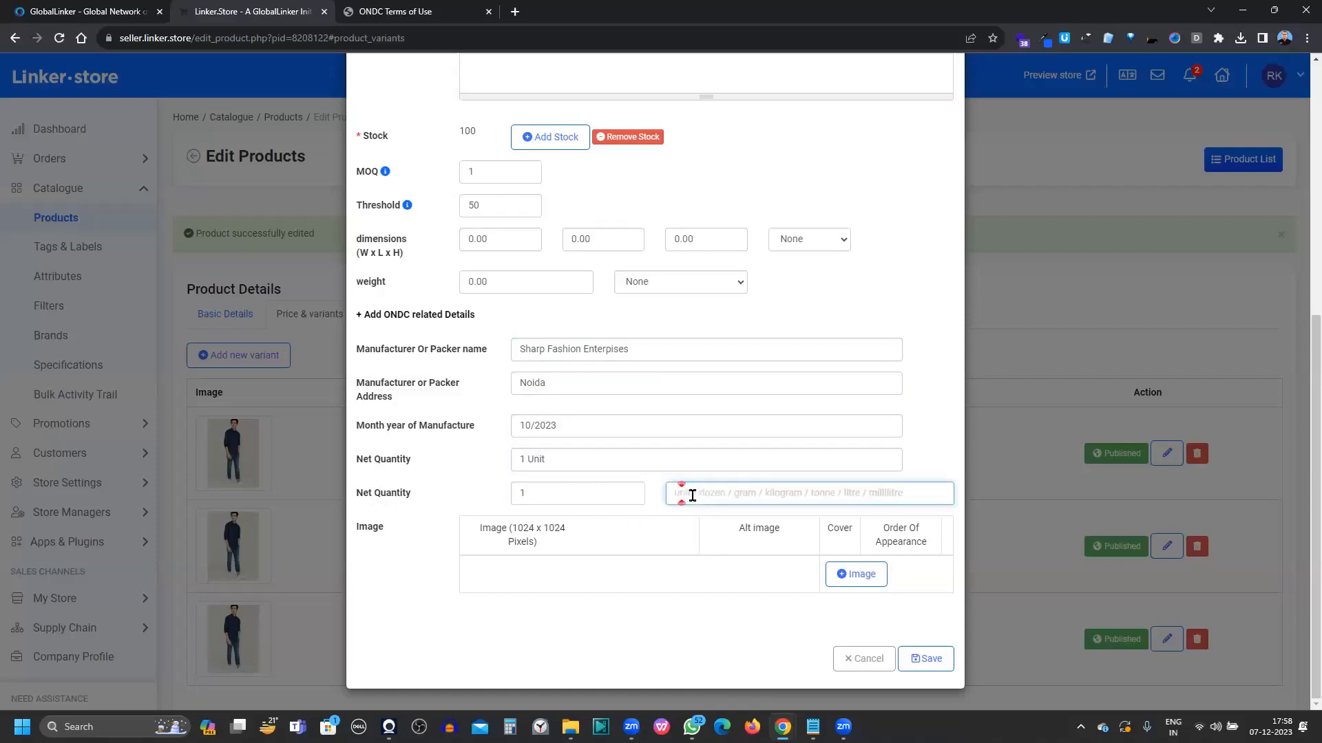
type("Unit")
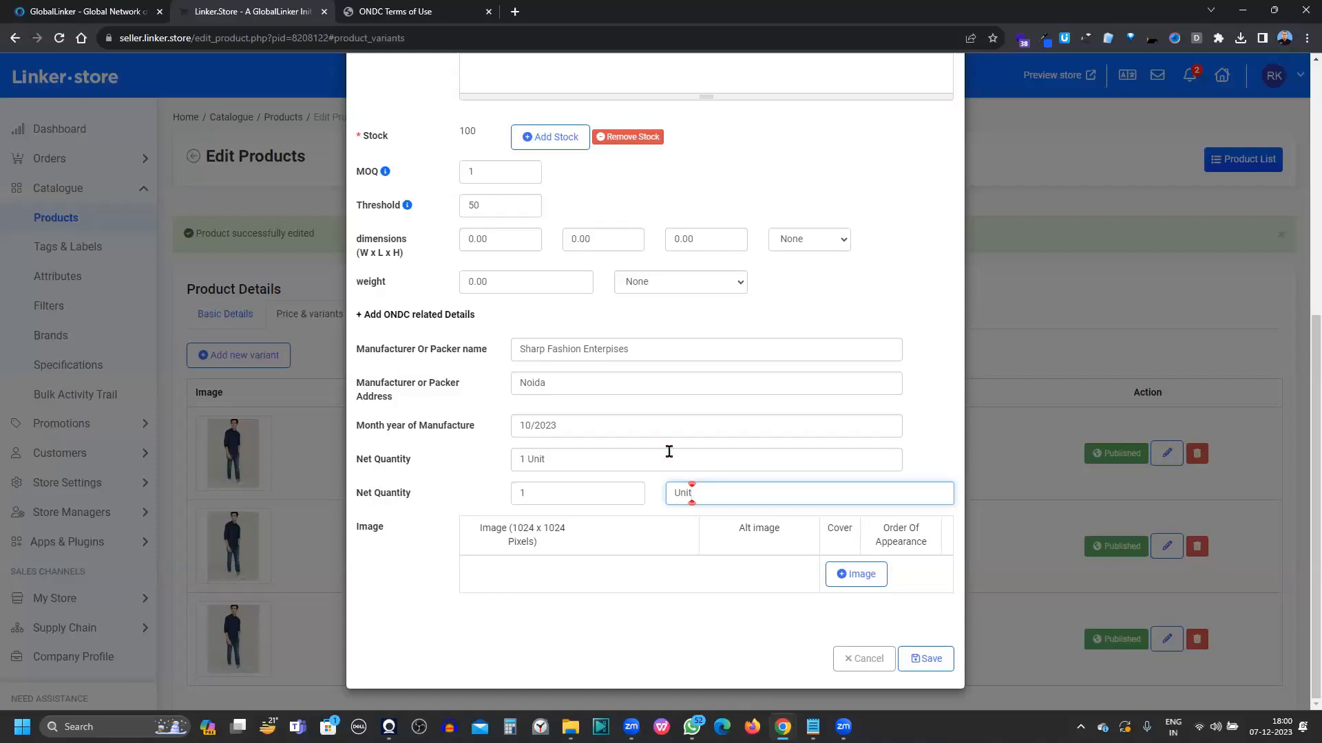
Change the variant's second net quantity entry to 500 with "Gram" as its unit of measure
left_click(552, 496)
key("BackSpace")
type("500")
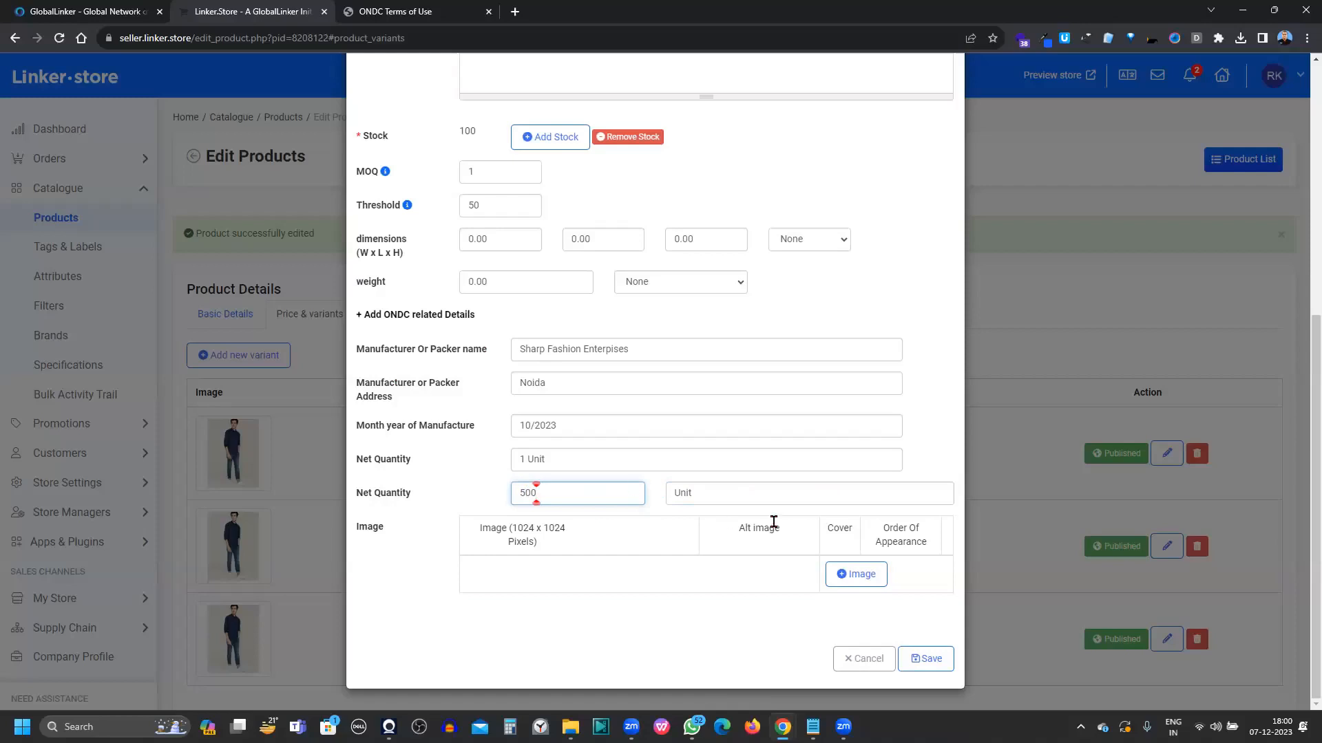
key("Tab")
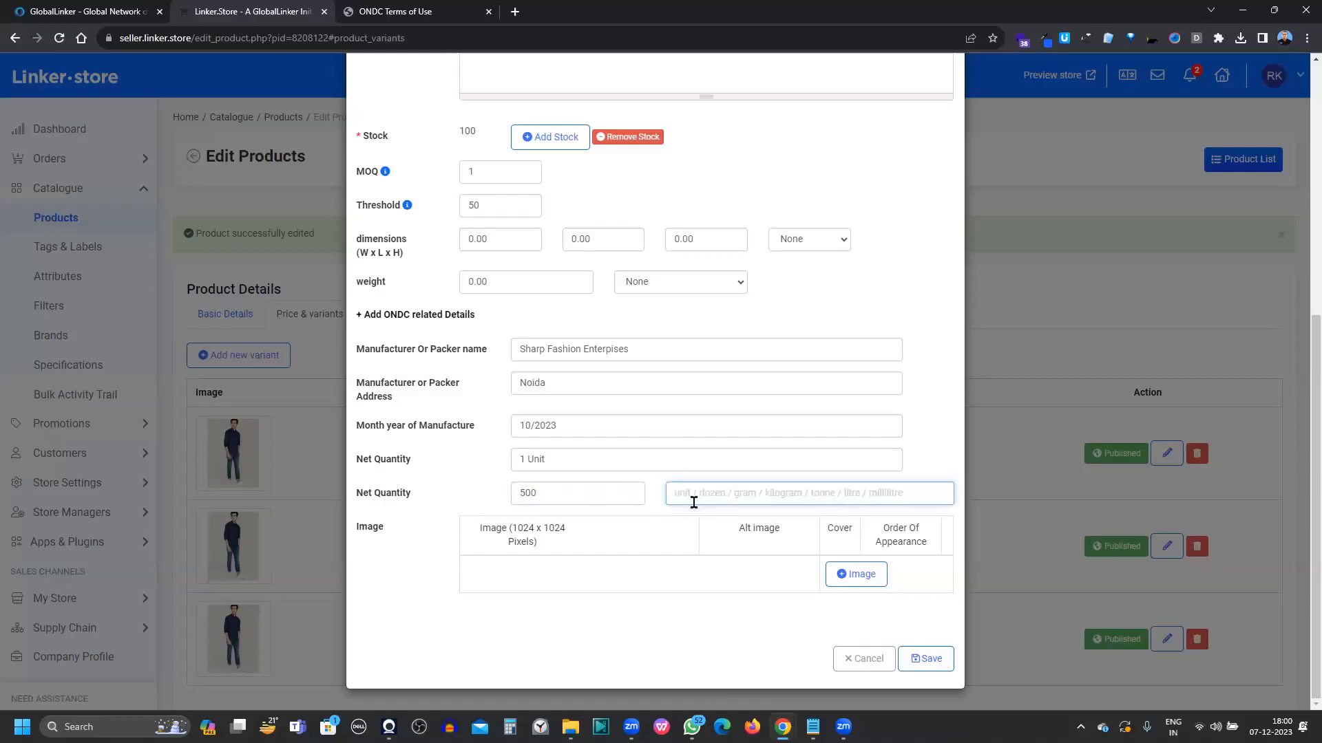
type("Gram")
Set the second net quantity entry back to 1 with the unit "Unit" and save the variant
double_click(569, 493)
type("1")
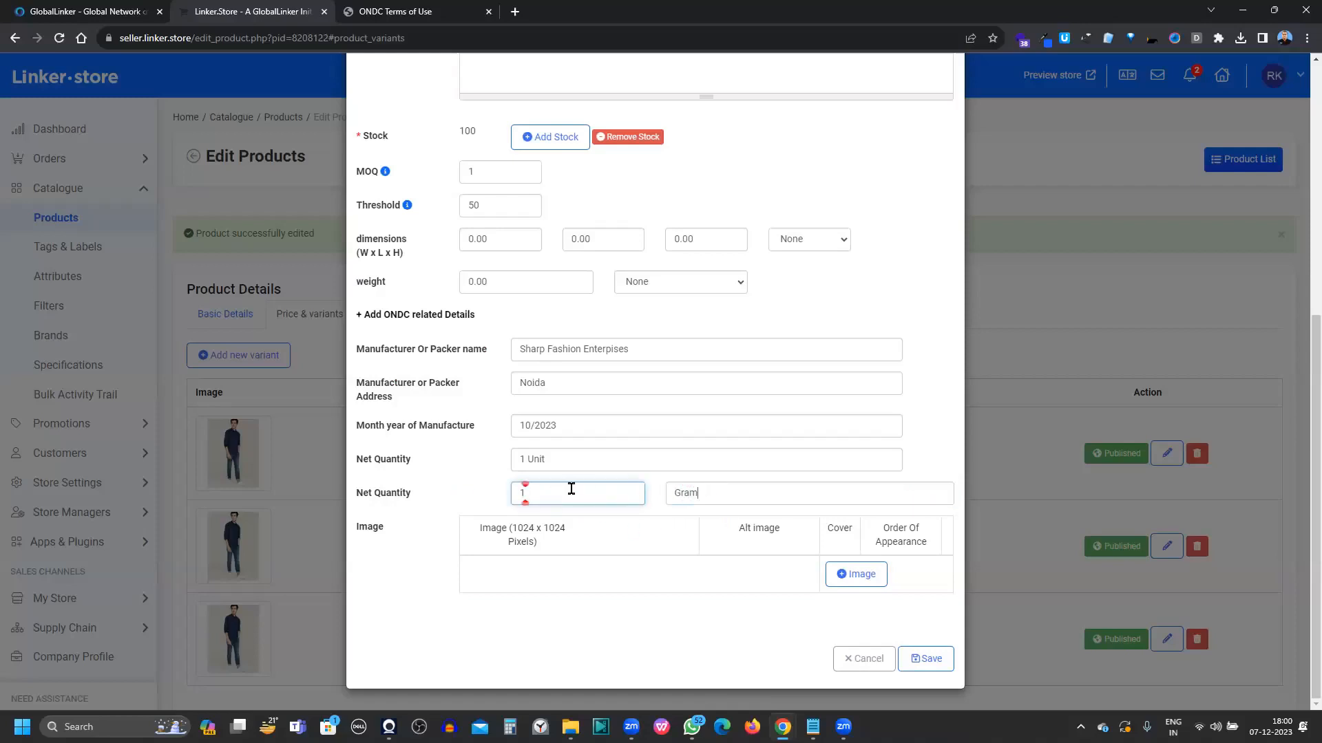
key("Tab")
type("Unit")
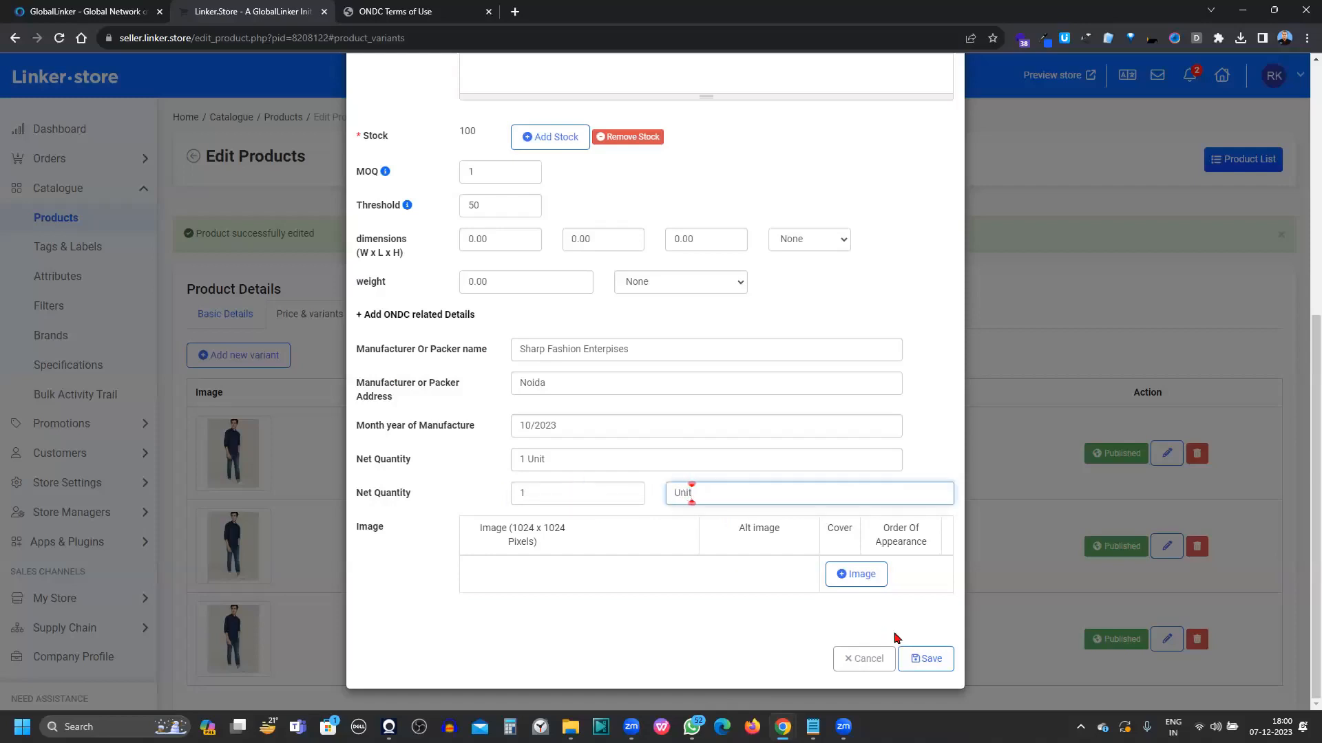
left_click(899, 662)
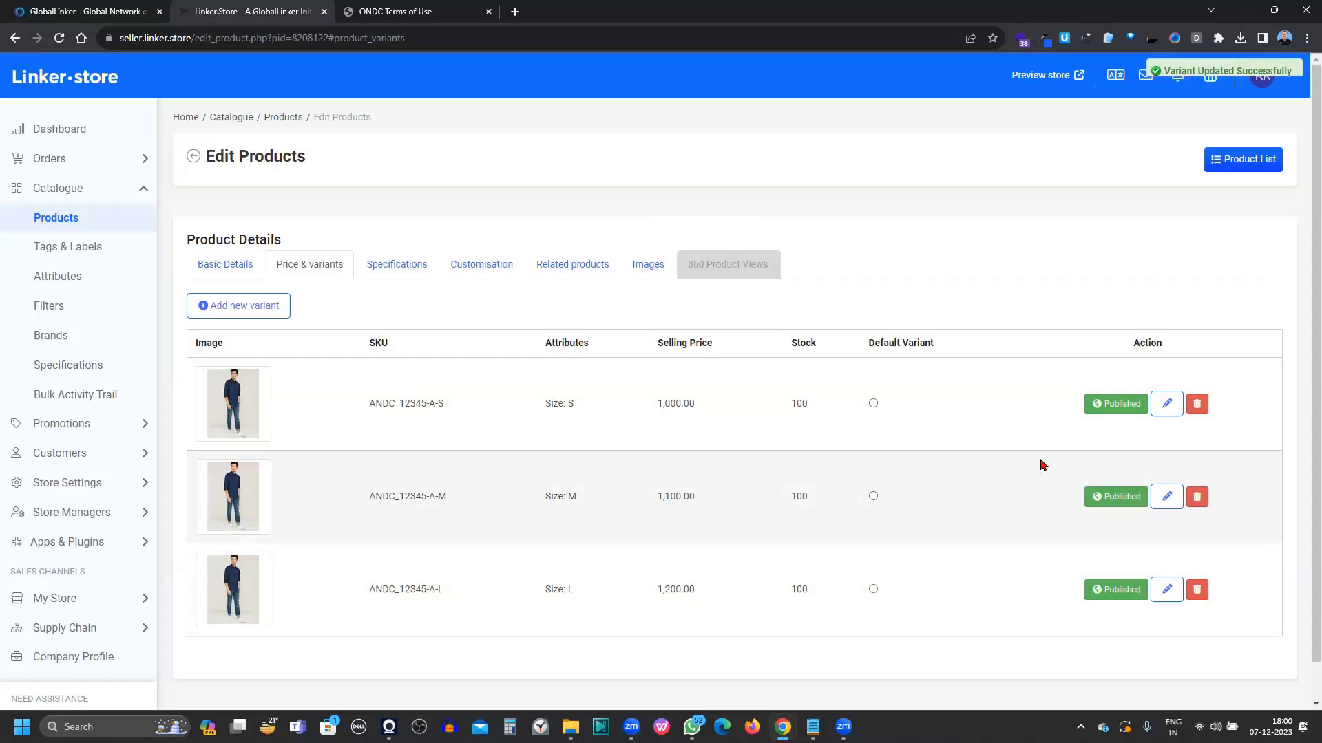
Examine the shirt's ONDC parent category and sub category in its basic details, and look over its price and variants list
left_click(245, 267)
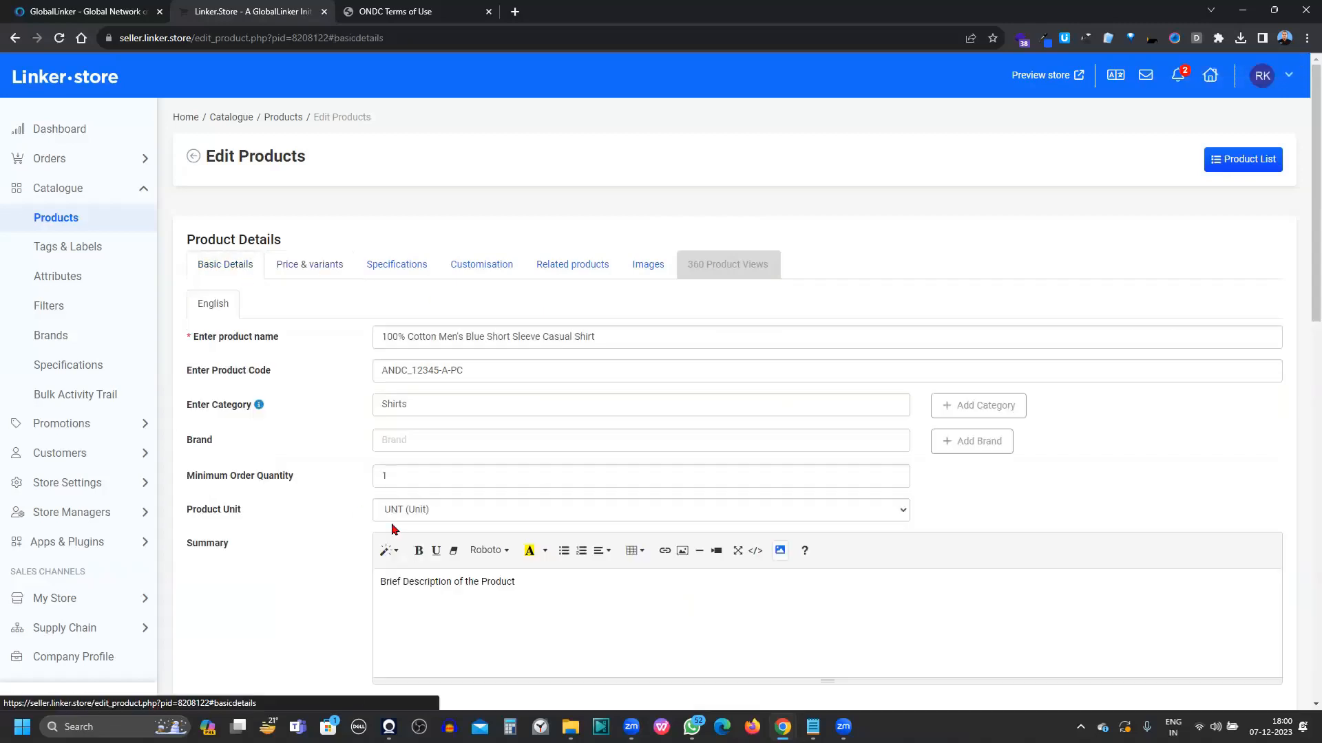
scroll(296, 563, "down", 1)
scroll(296, 565, "down", 10)
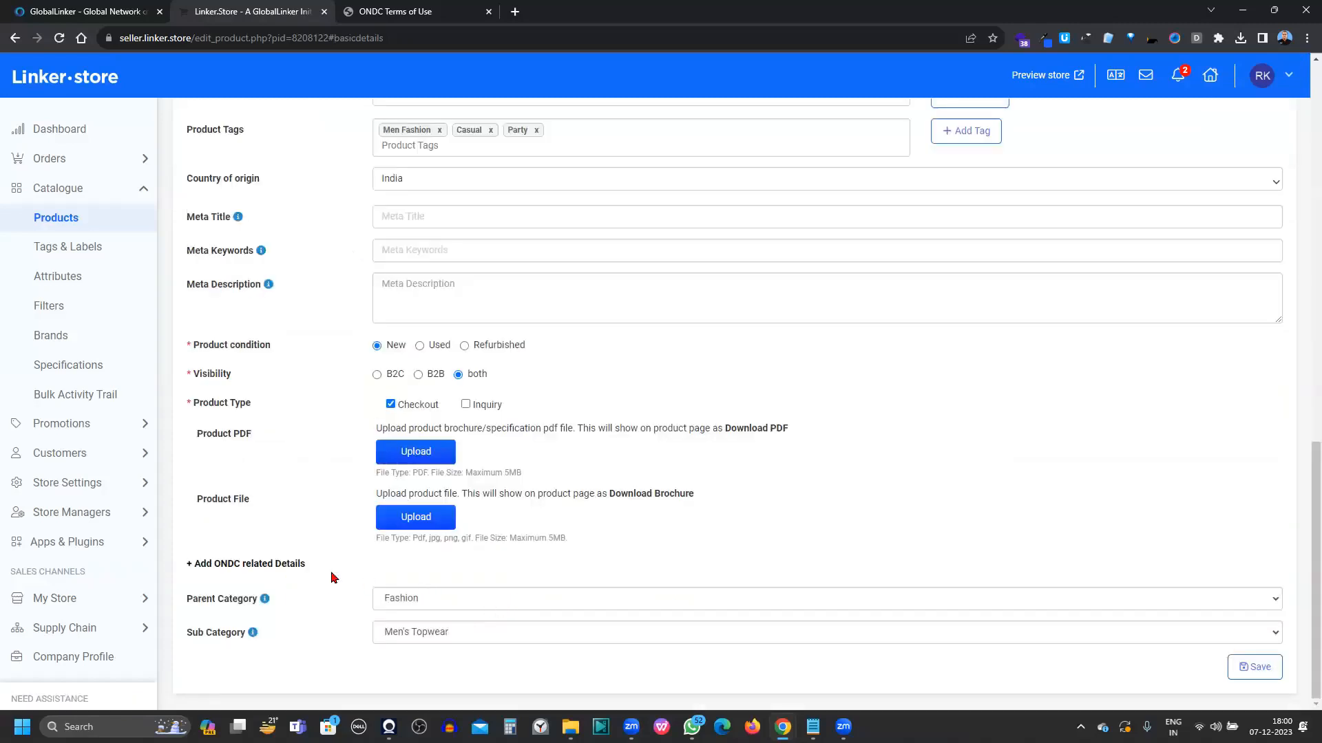
scroll(318, 575, "up", 5)
scroll(319, 266, "up", 6)
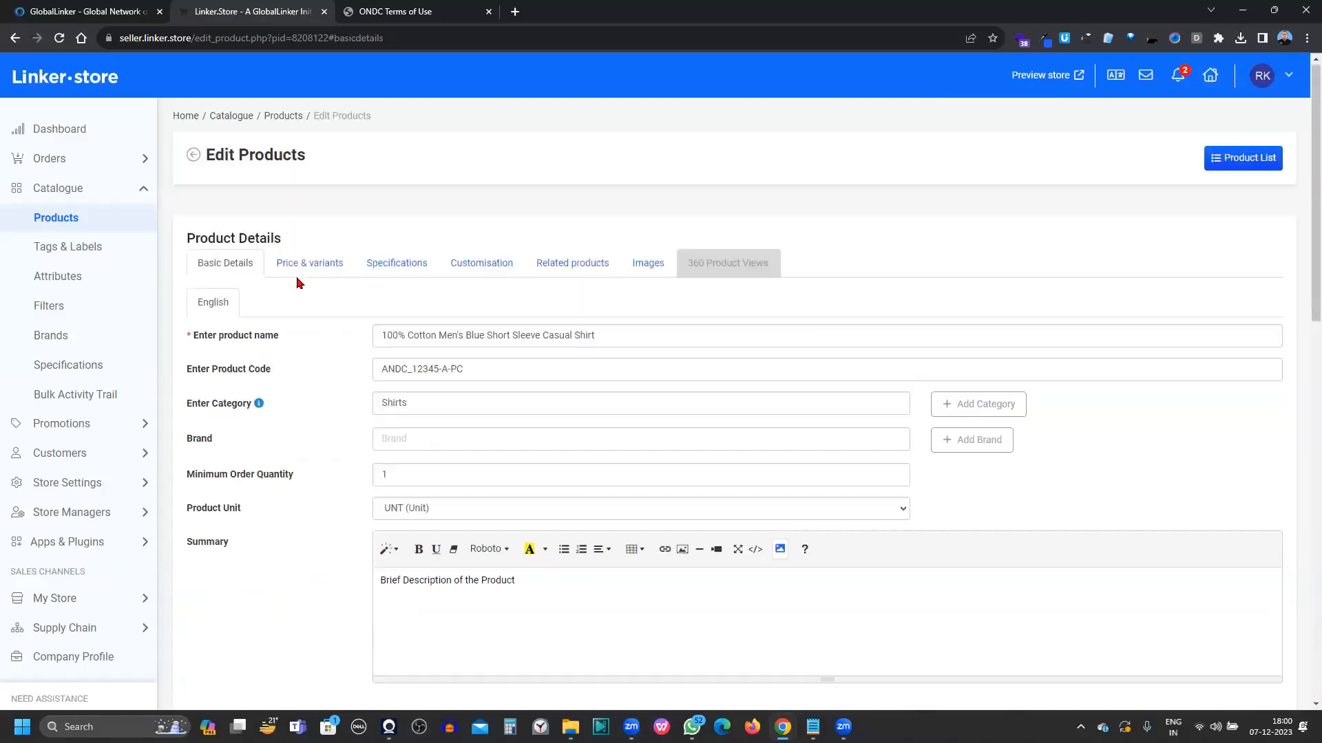
left_click(293, 262)
scroll(331, 515, "down", 1)
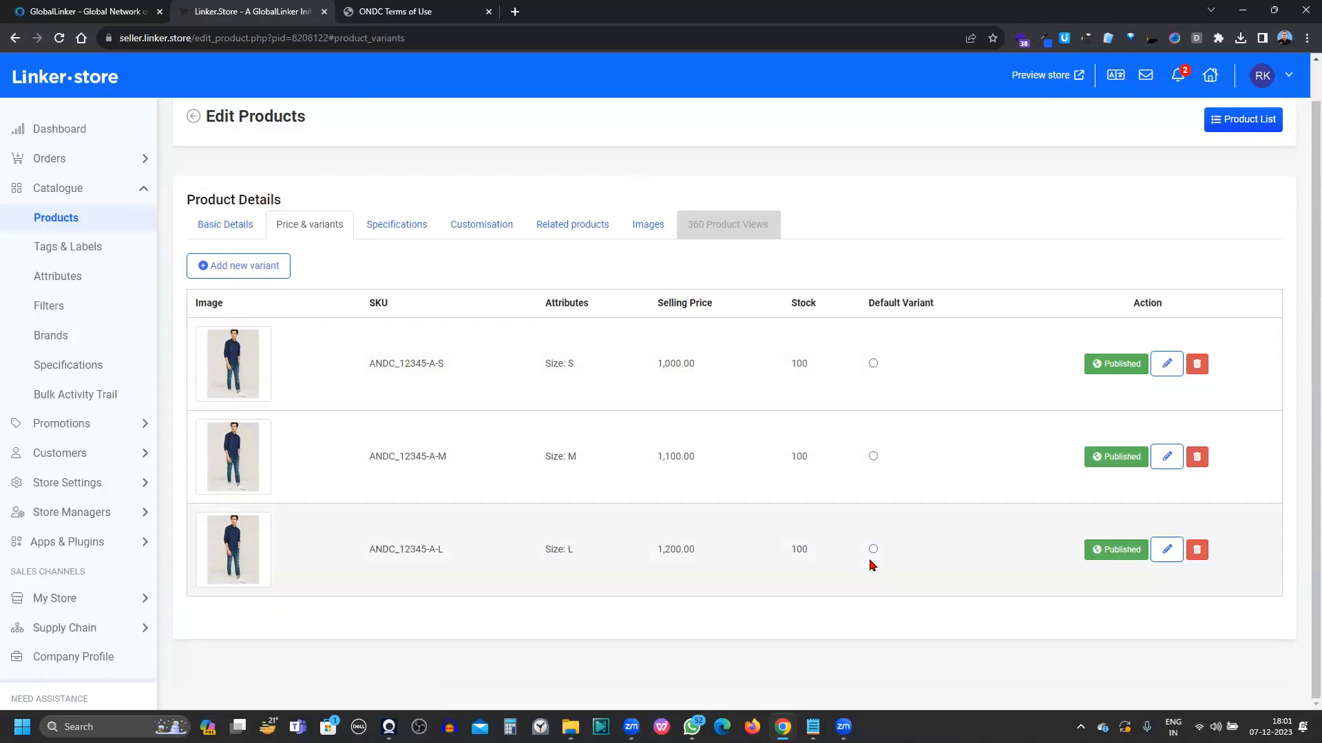
left_click(227, 225)
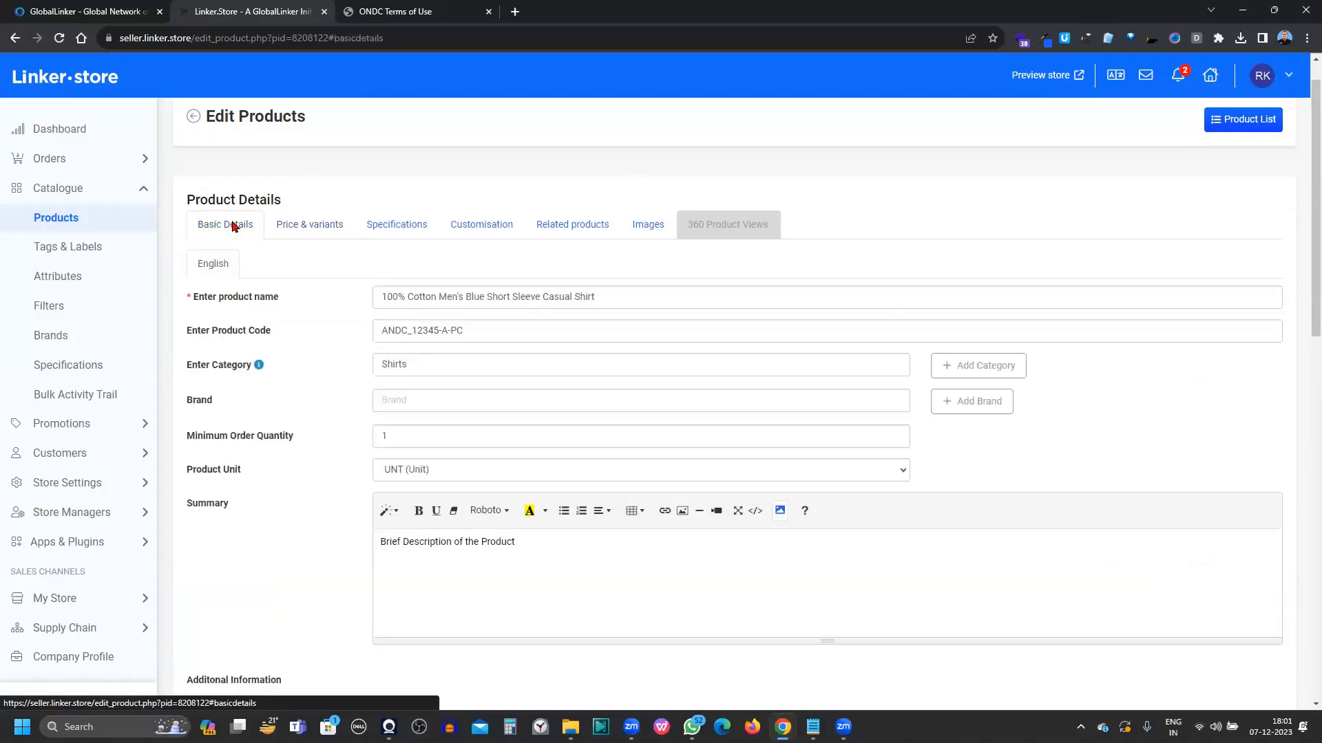
Download the store's products from the product list as the exportProductsExcelIN worksheet and open the file
left_click(97, 224)
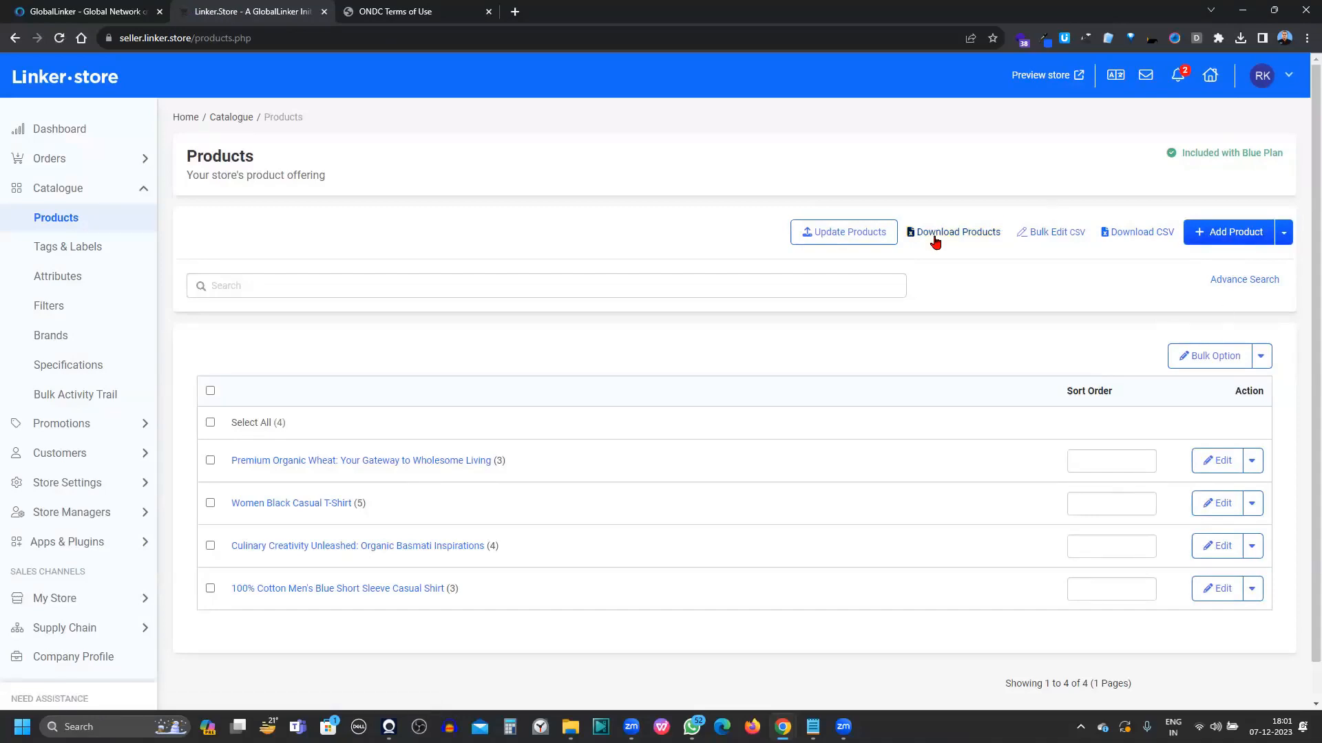
left_click(934, 237)
left_click(940, 232)
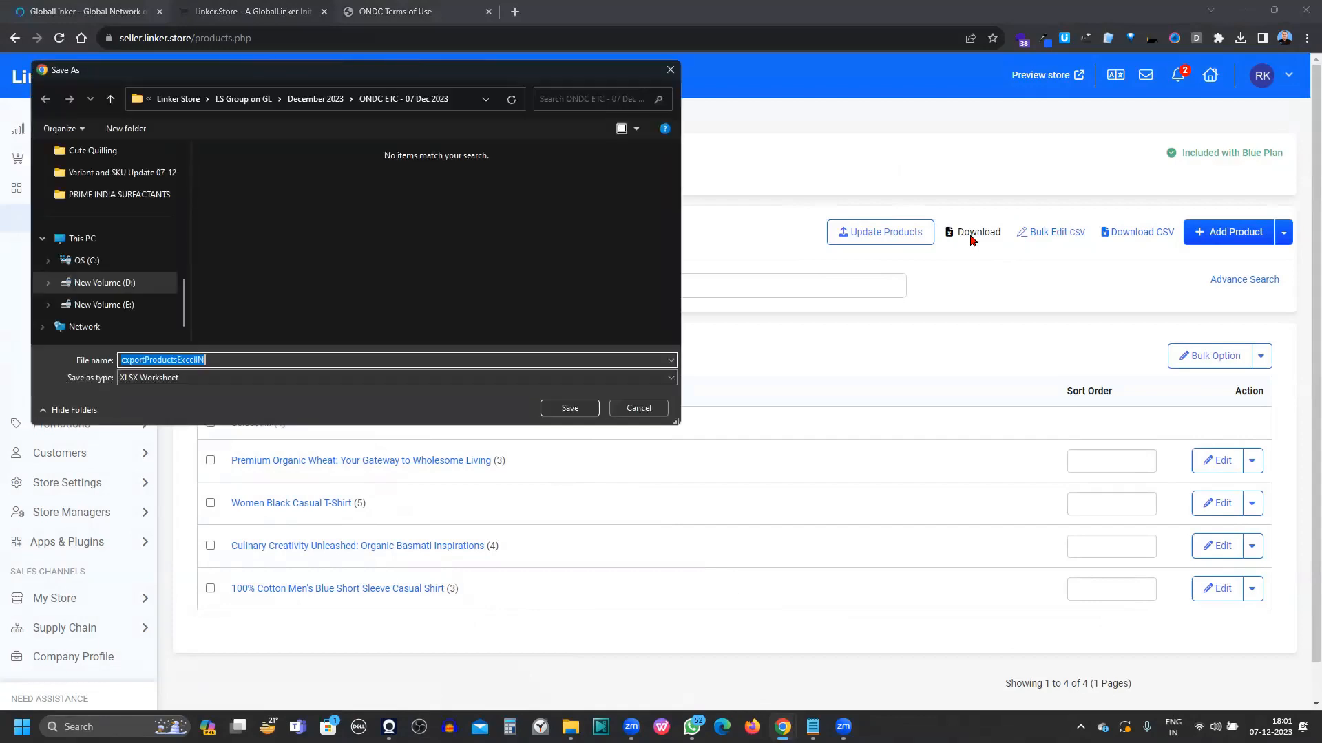
left_click(549, 409)
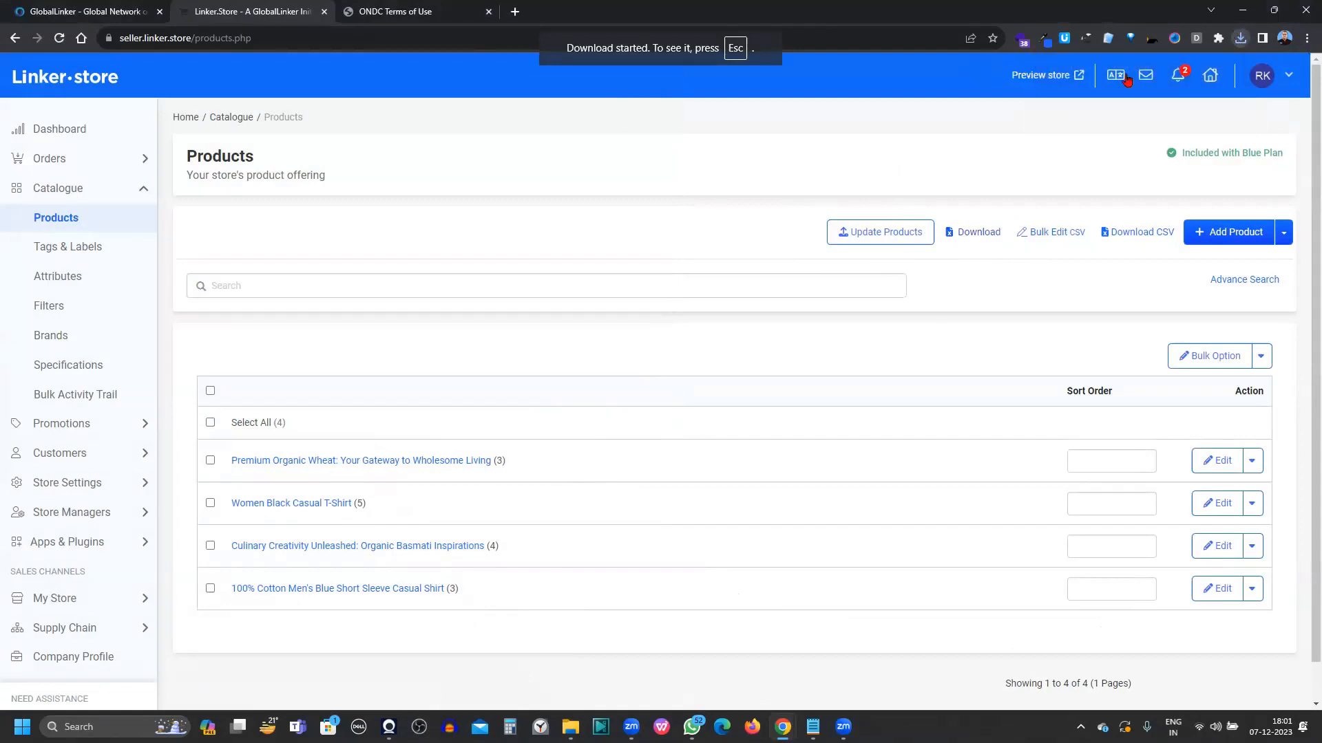
left_click(1239, 39)
left_click(1070, 95)
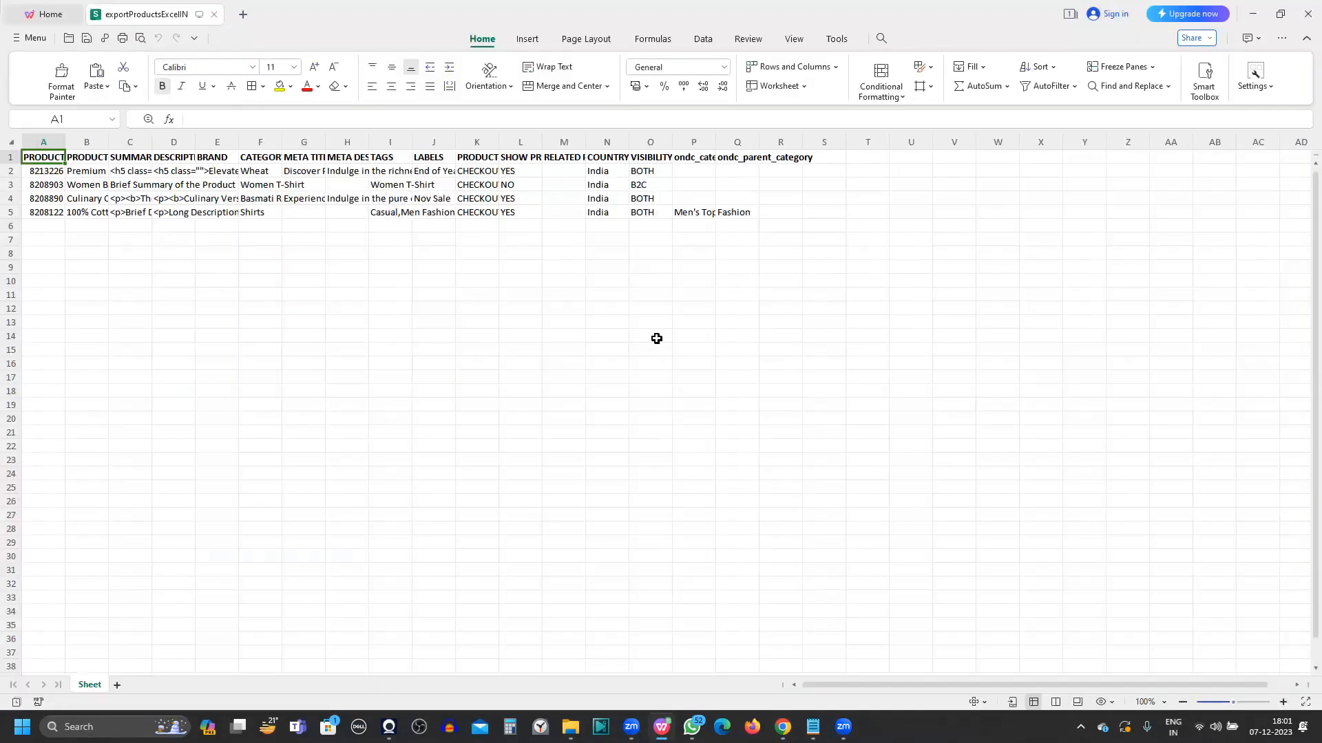
Fit the ondc_category column to its contents and check the men's shirt's ONDC category and parent category cells
left_click(177, 340)
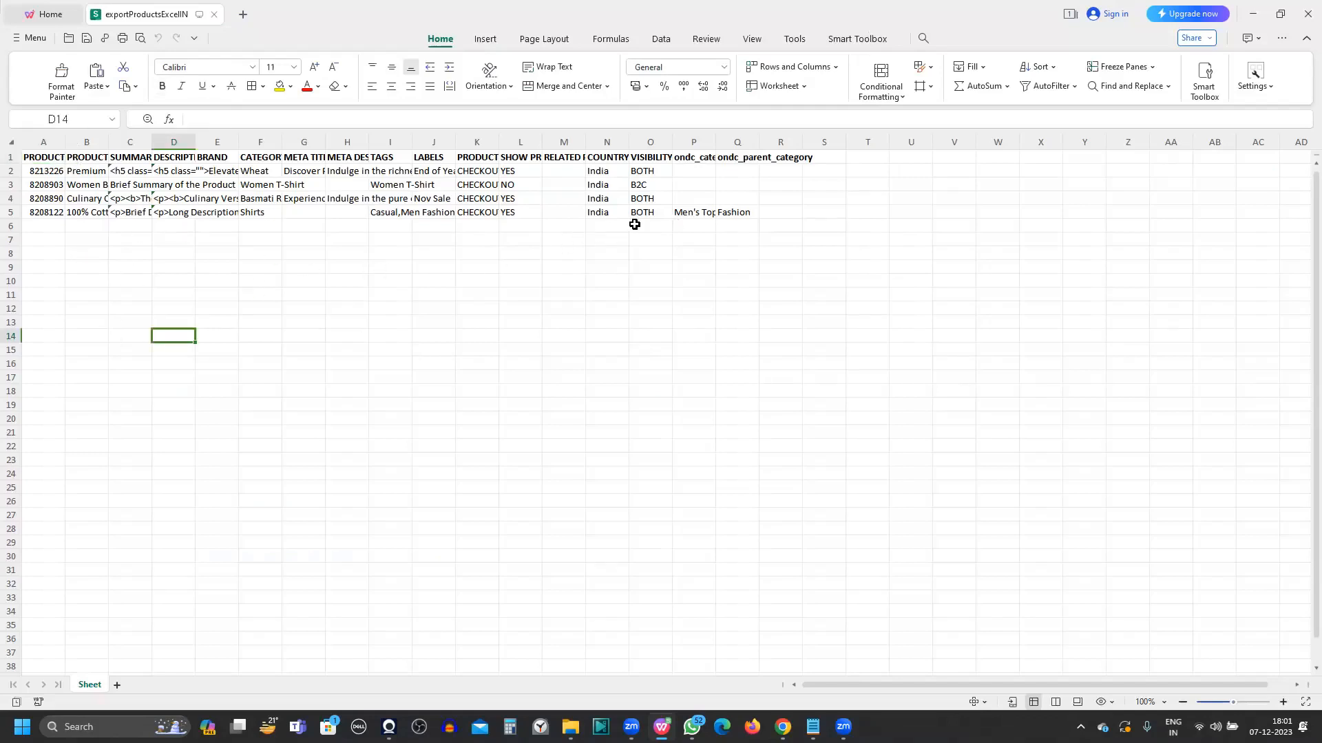
double_click(714, 146)
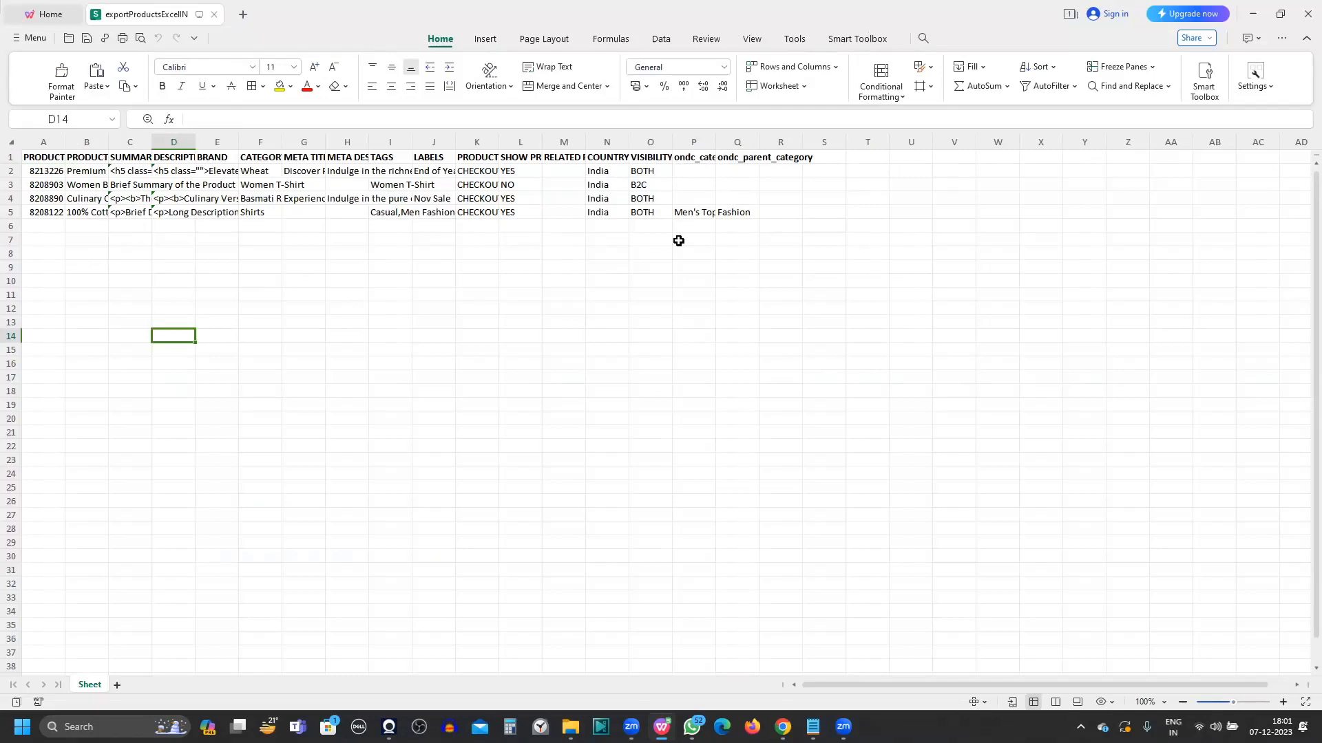
left_click(712, 215)
left_click(757, 211)
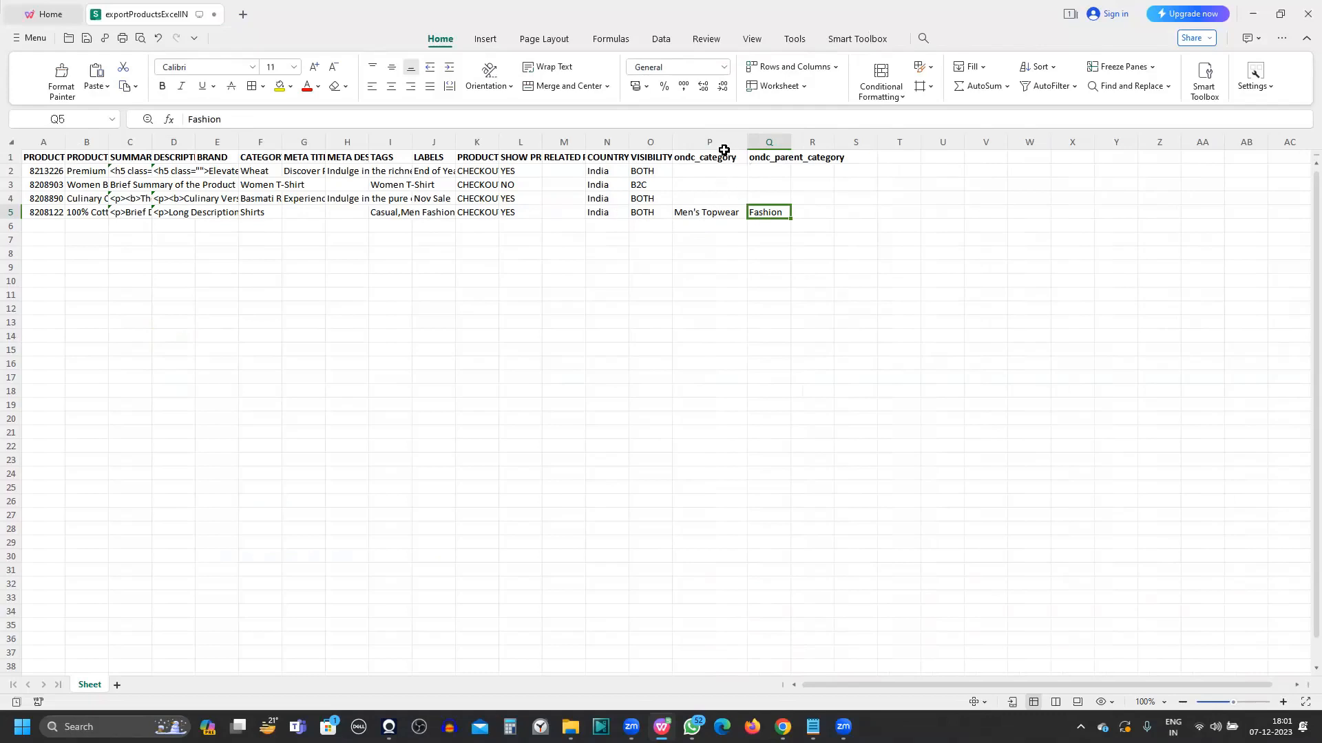
Copy the shirt's "Men's Topwear" and "Fashion" values into the ONDC category and parent category cells of the three other products
left_click(707, 198)
left_click_drag(728, 212, 777, 213)
key("ctrl+c")
left_click_drag(702, 173, 731, 218)
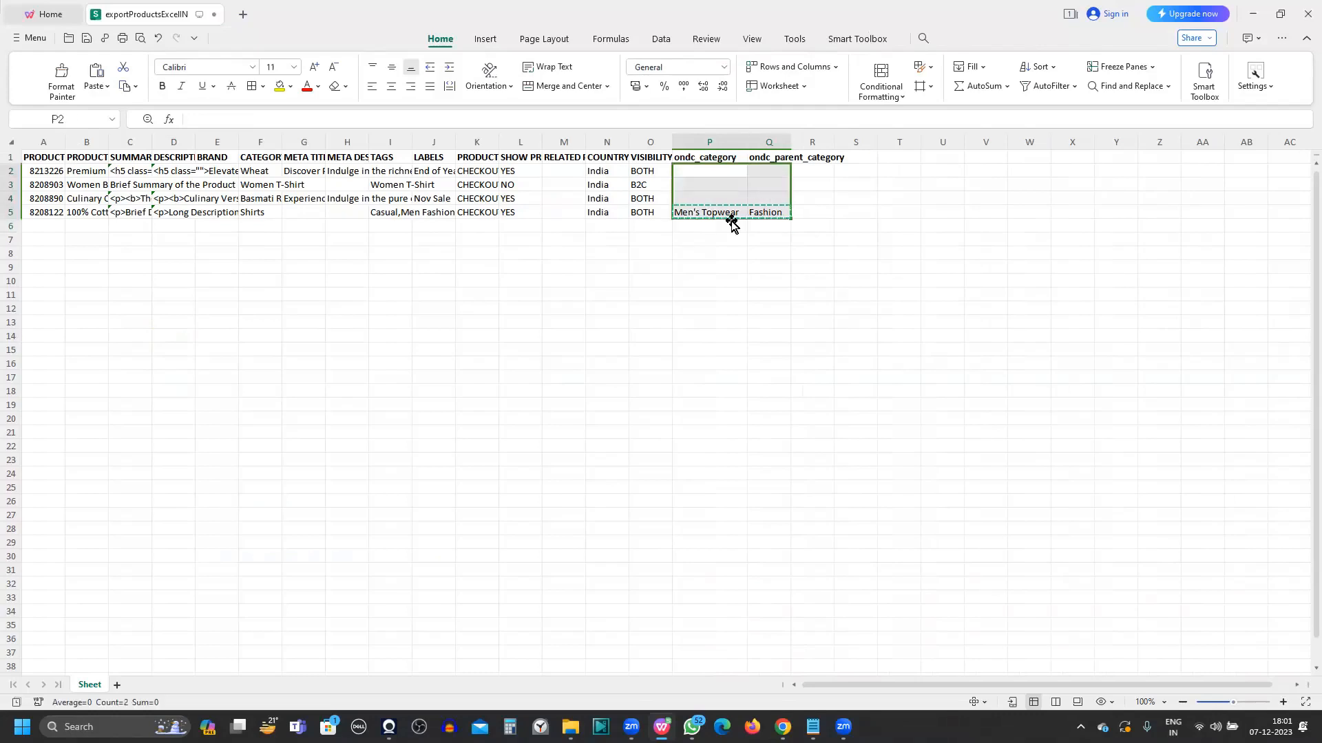
key("ctrl+v")
left_click(709, 267)
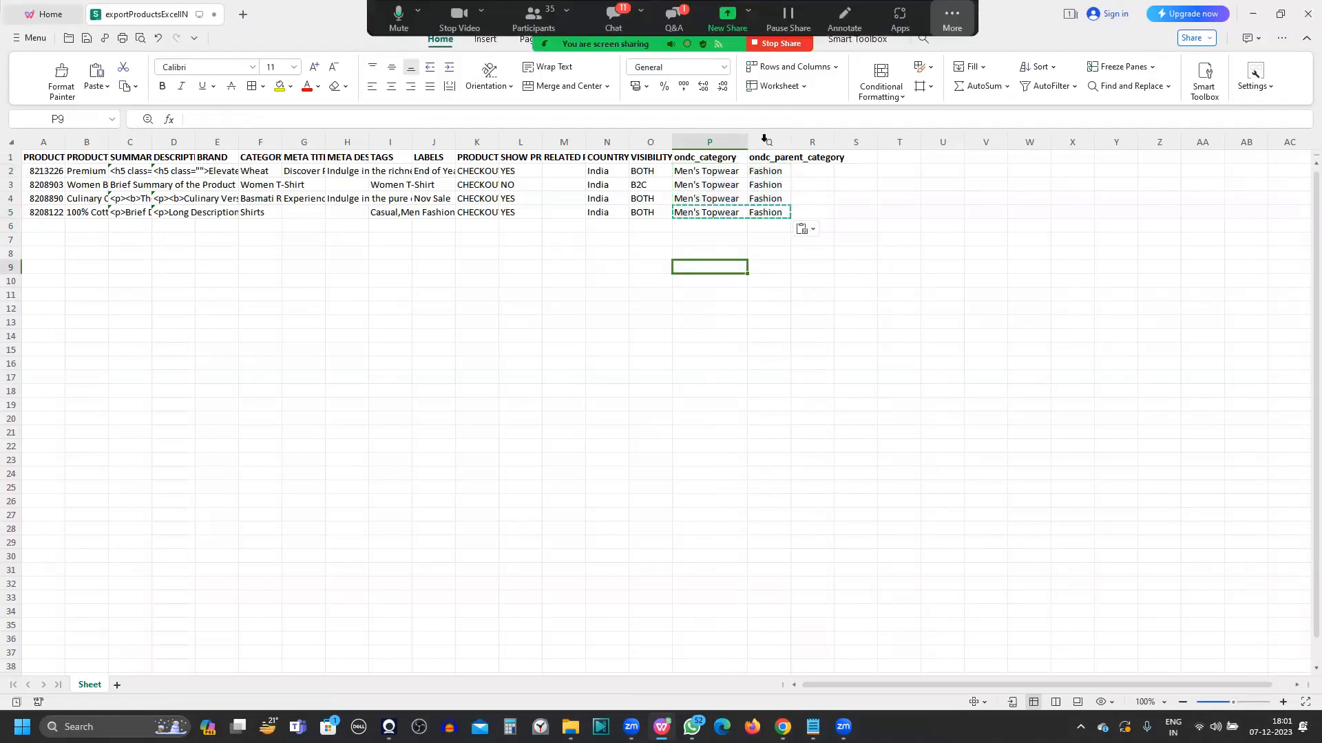
Hide the floating meeting controls, fit the ondc_parent_category column to its contents, and review both ONDC columns
left_click(952, 19)
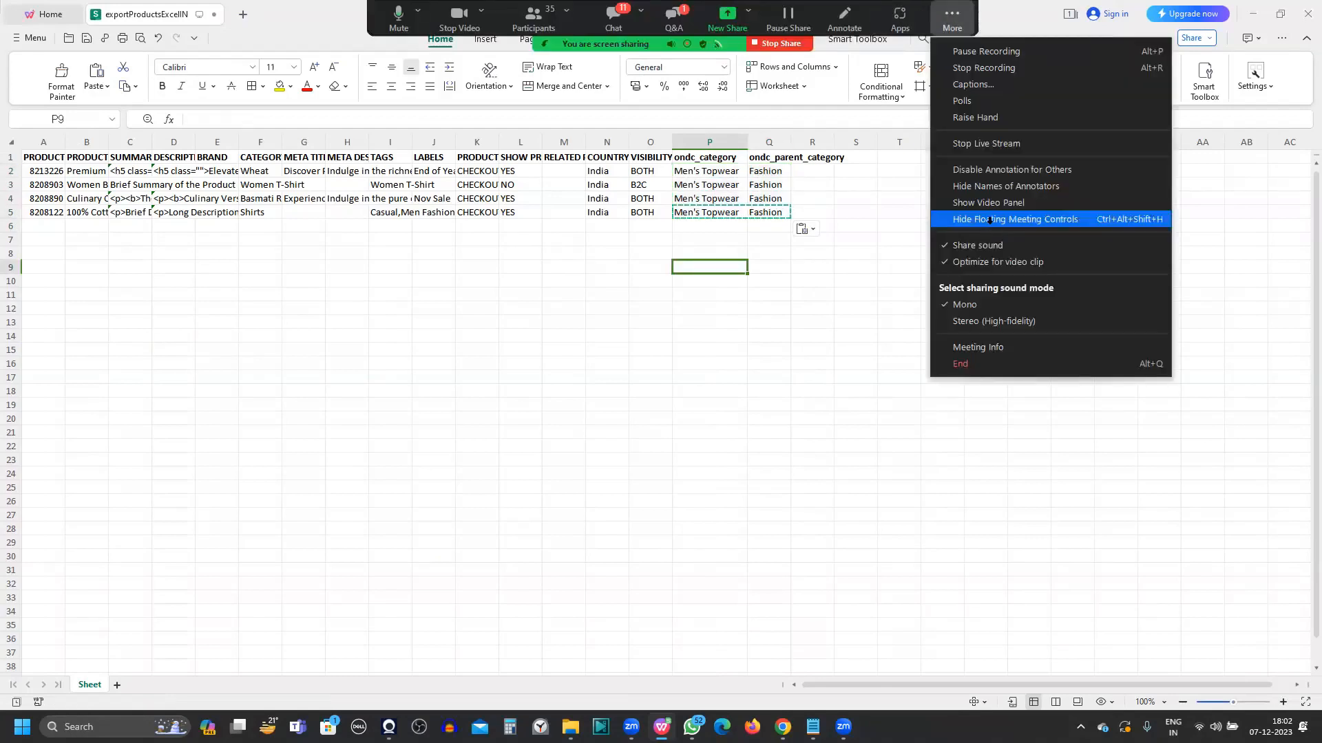
left_click(987, 219)
double_click(792, 141)
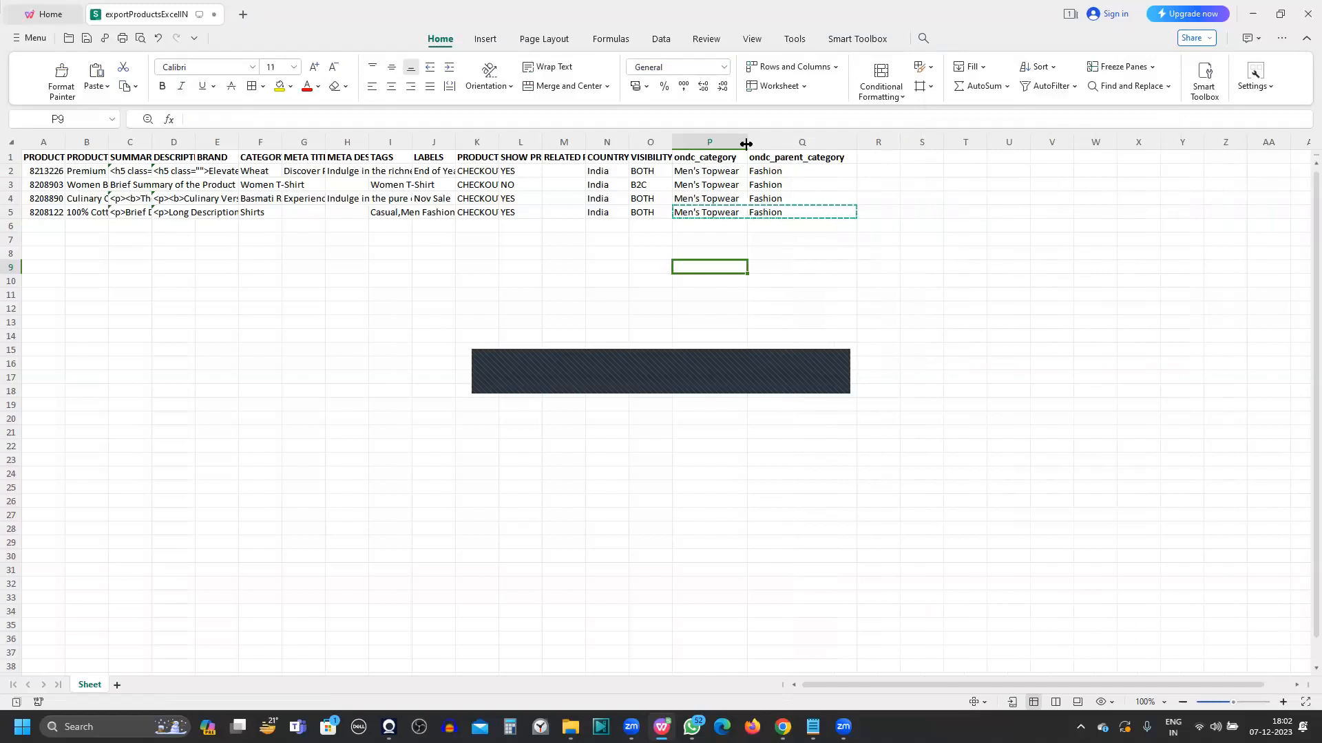
left_click(785, 208)
left_click(785, 141)
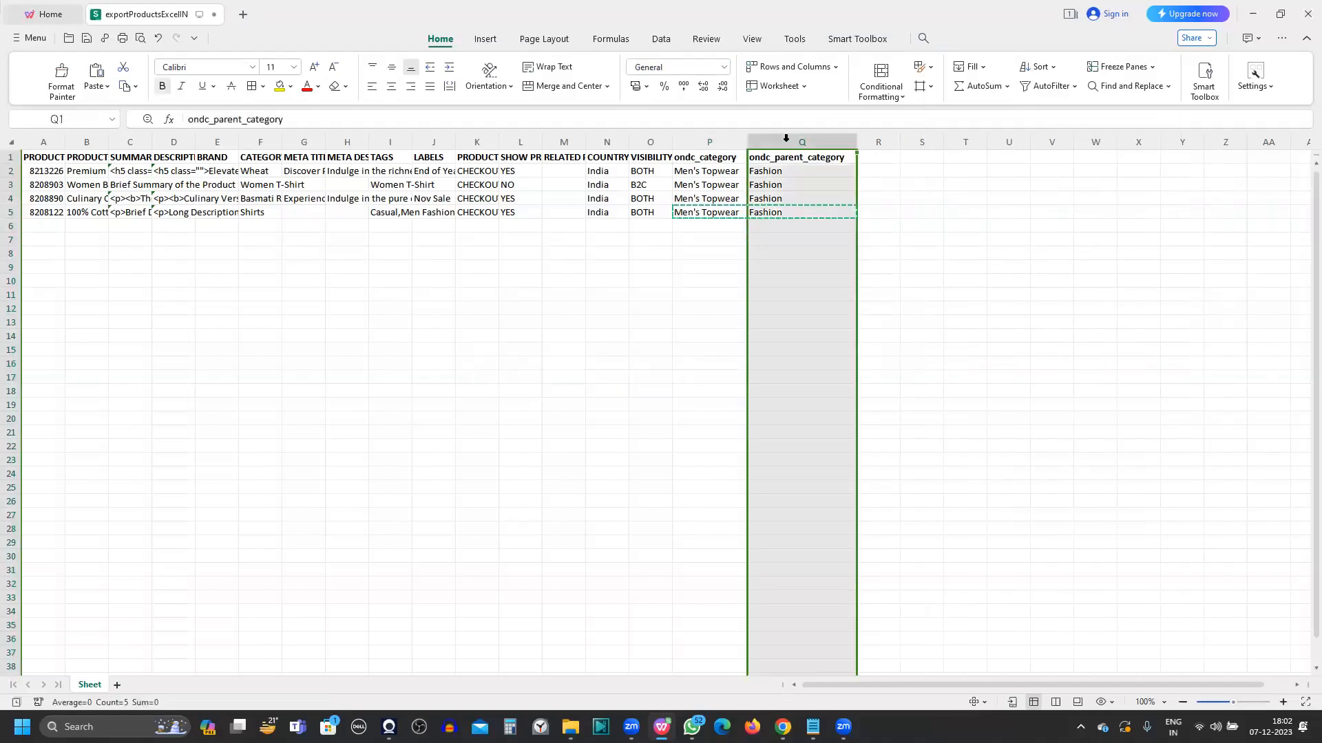
left_click(709, 141)
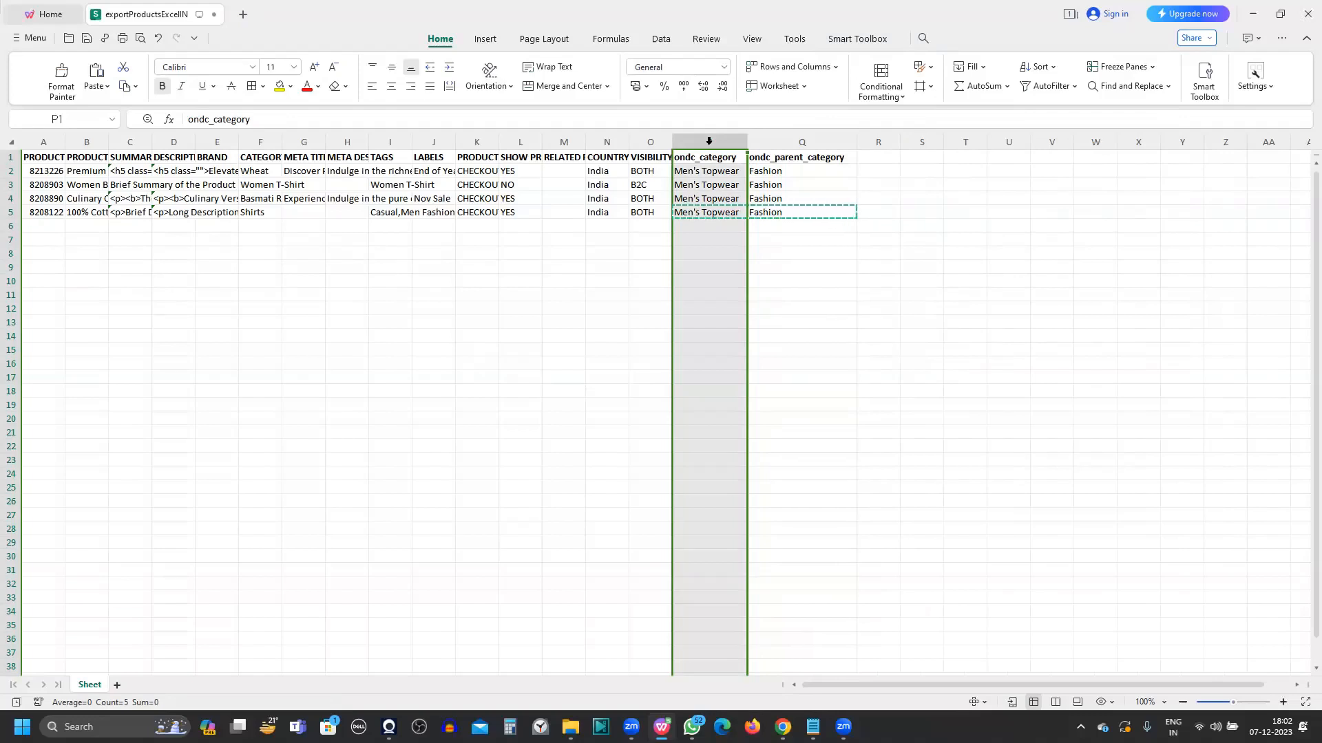
Hide the floating meeting controls again and save the edited products worksheet
left_click(952, 13)
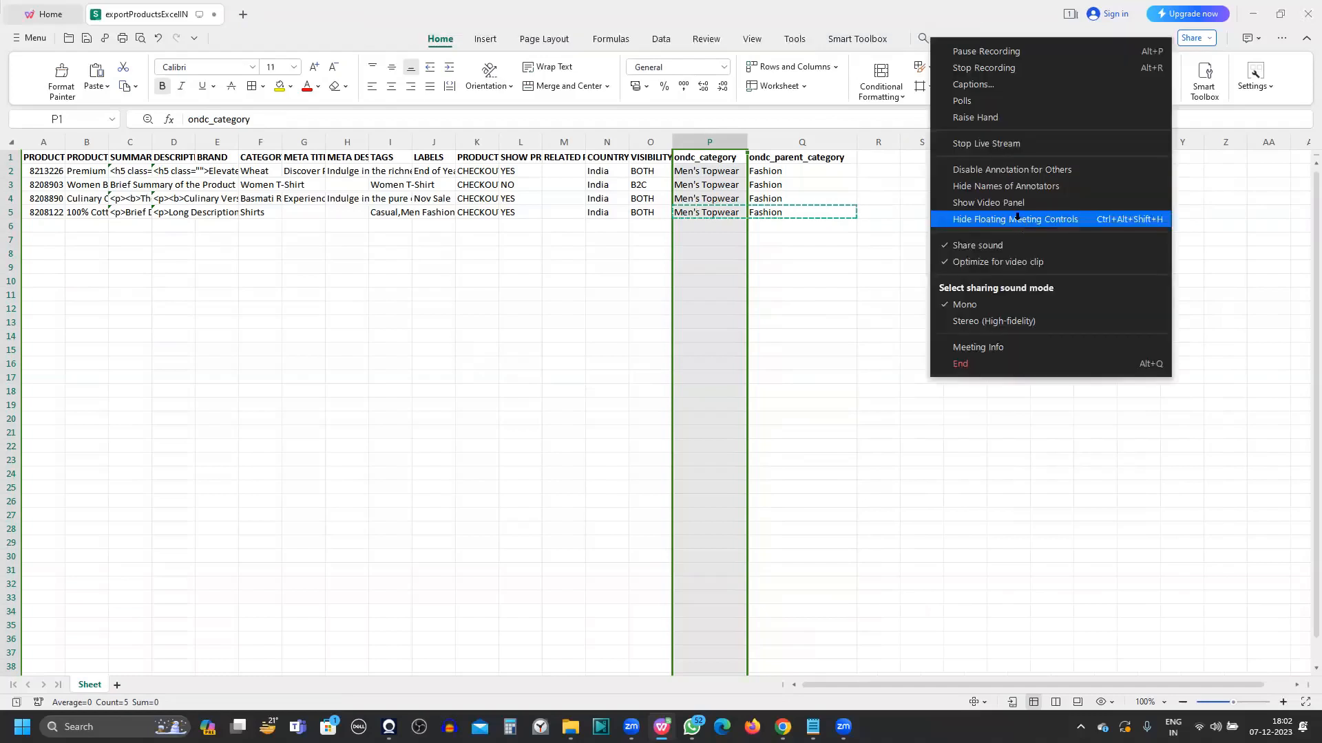
left_click(1017, 219)
left_click(710, 199)
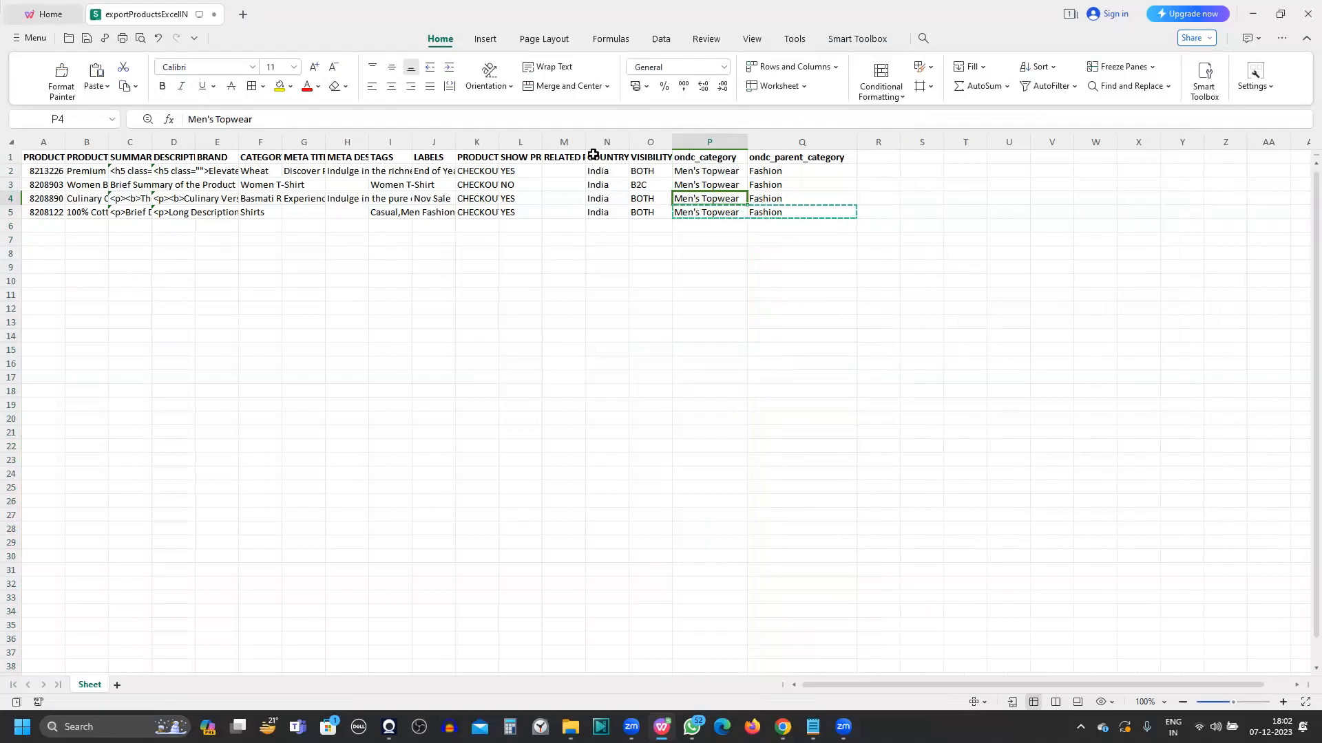
left_click(84, 38)
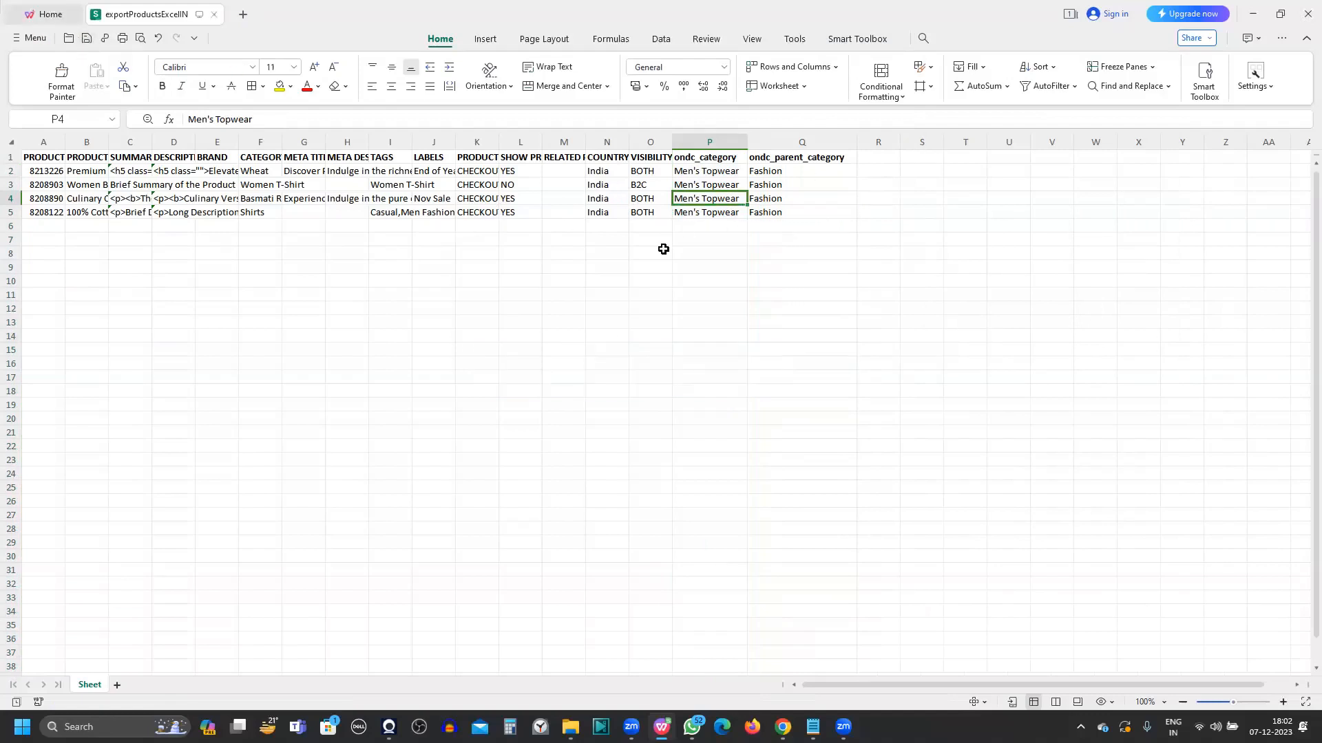
Switch back to the Linker.Store browser window and update the products by uploading the edited exportProductsExcelIN file
mouse_move(782, 727)
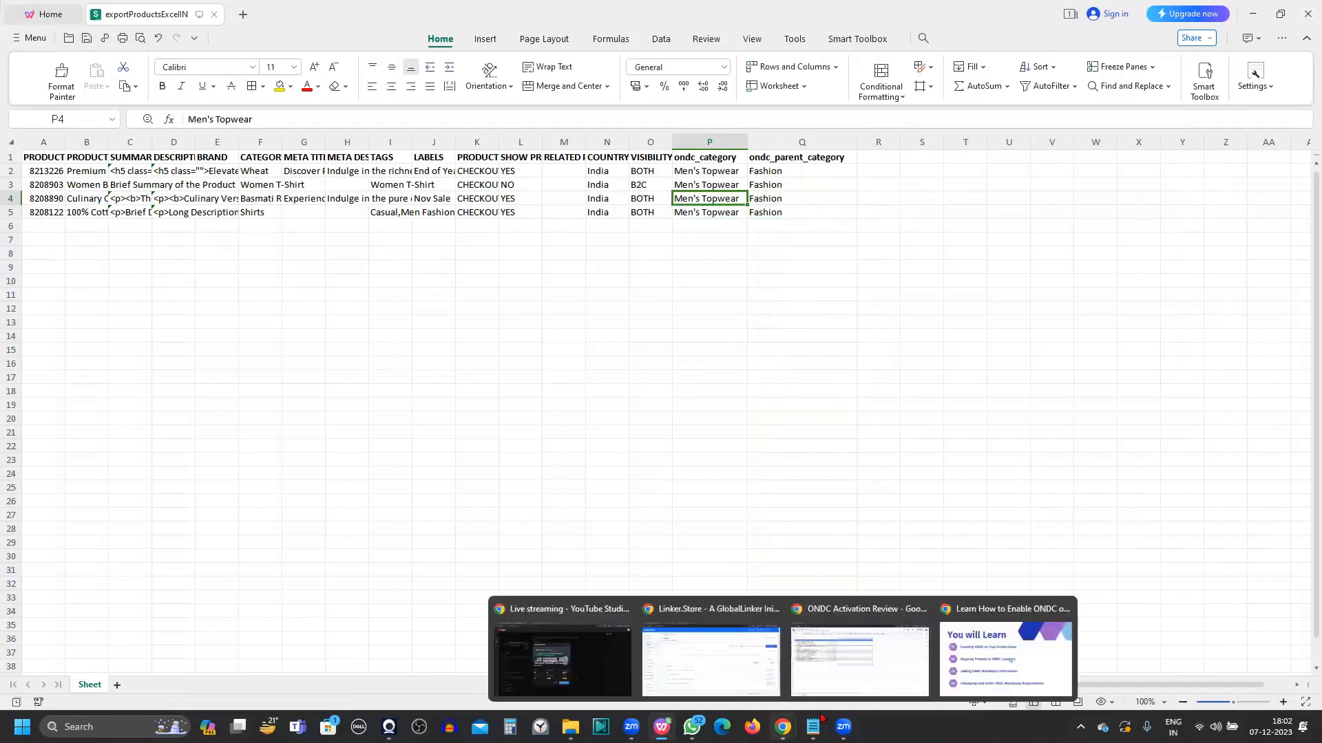
left_click(724, 680)
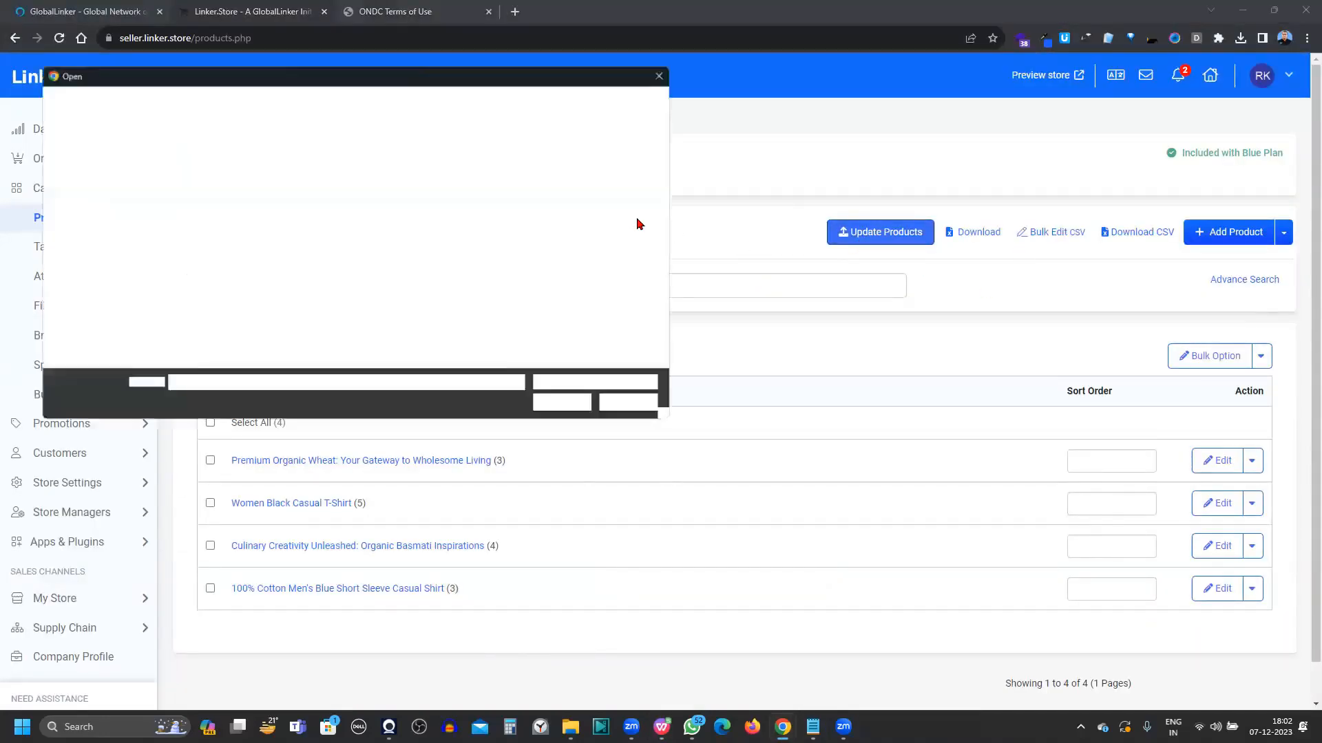
left_click(227, 178)
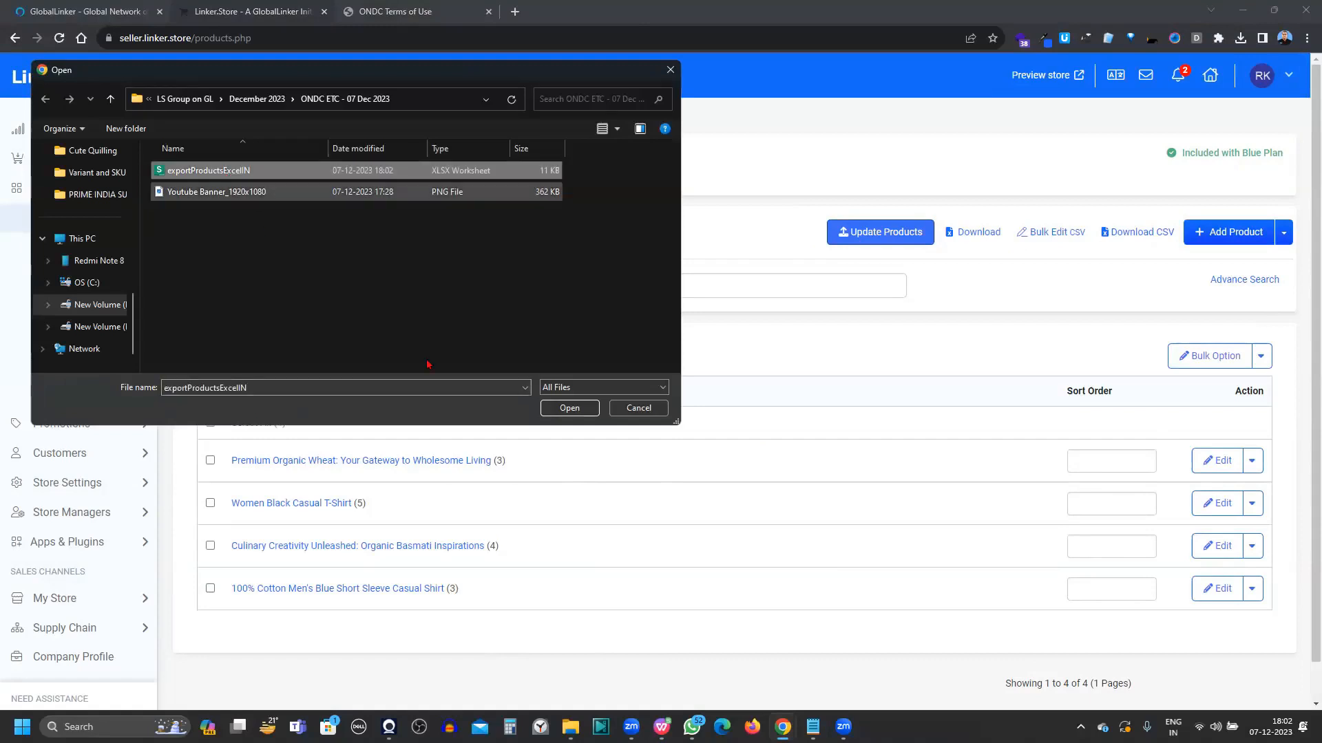
left_click(577, 408)
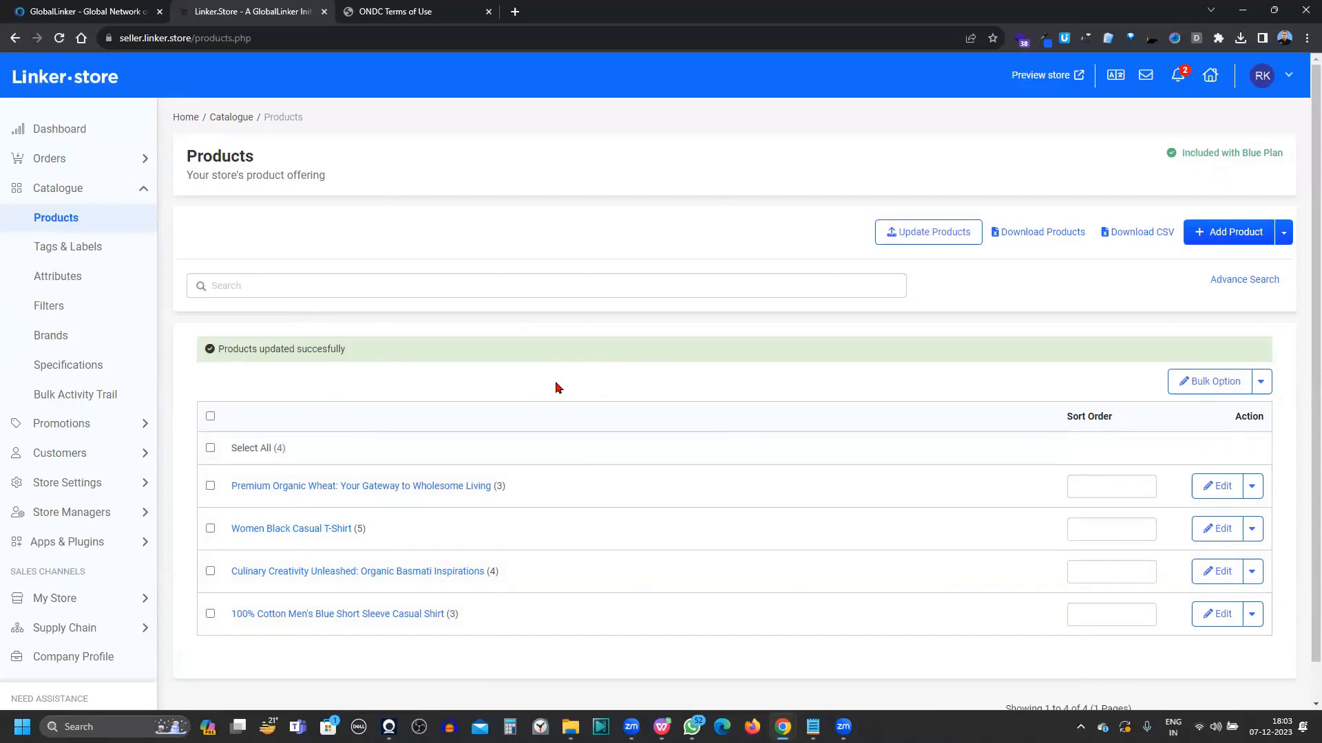
key("alt+Tab")
key("alt+Tab")
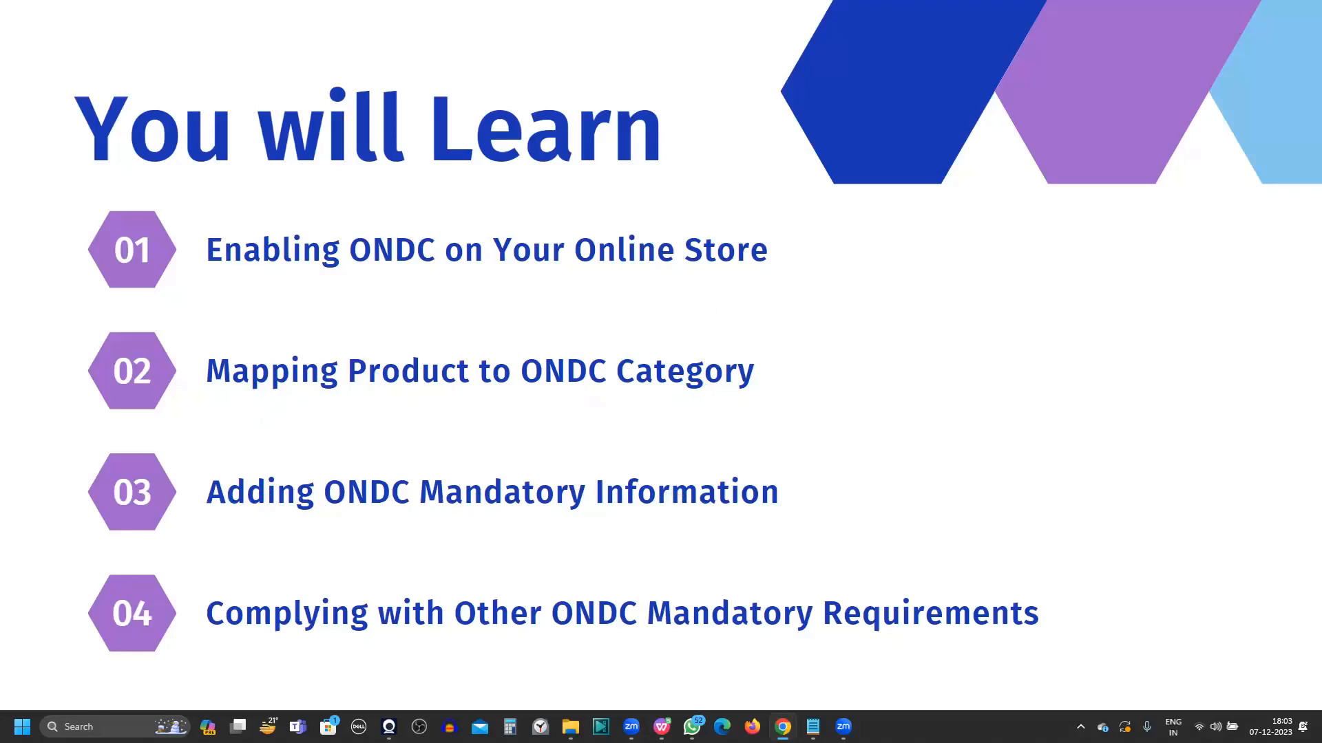
key("alt+Tab")
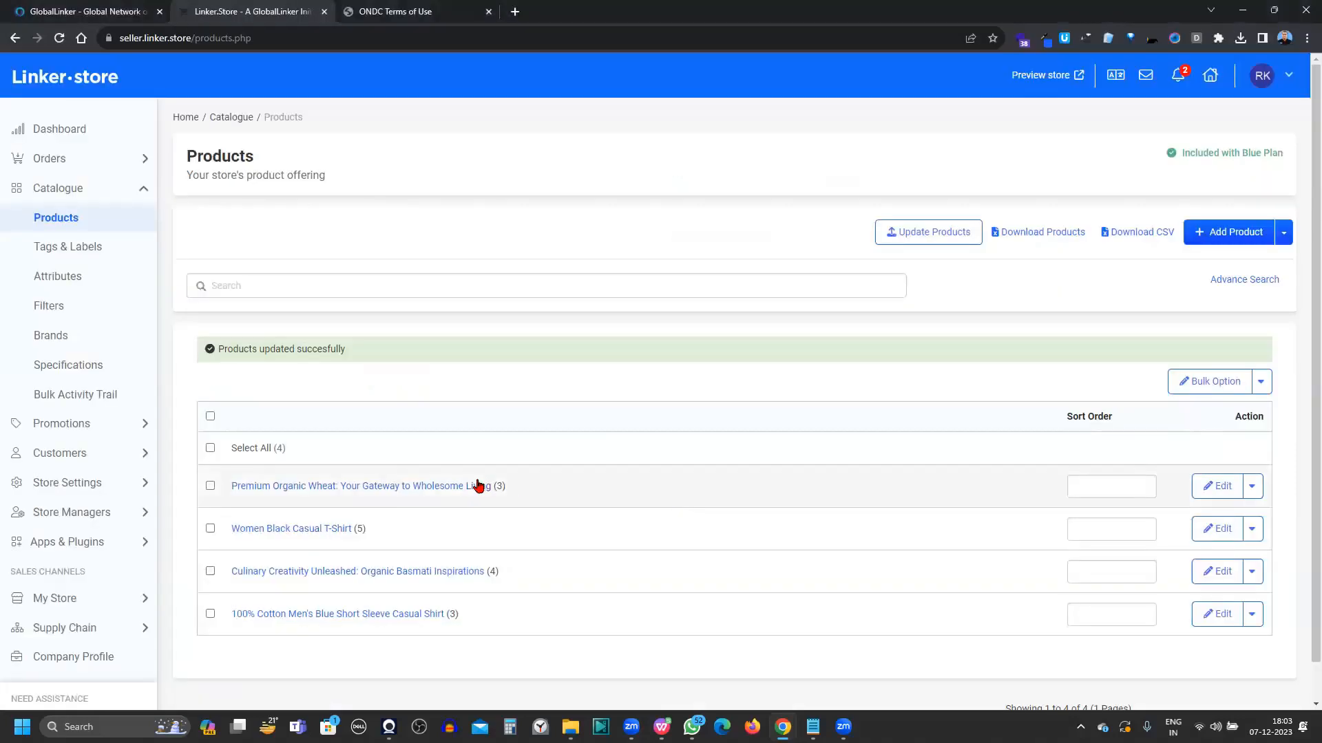
Download the product variants CSV as exportVariant and open the downloaded file in WPS Spreadsheets
left_click(60, 38)
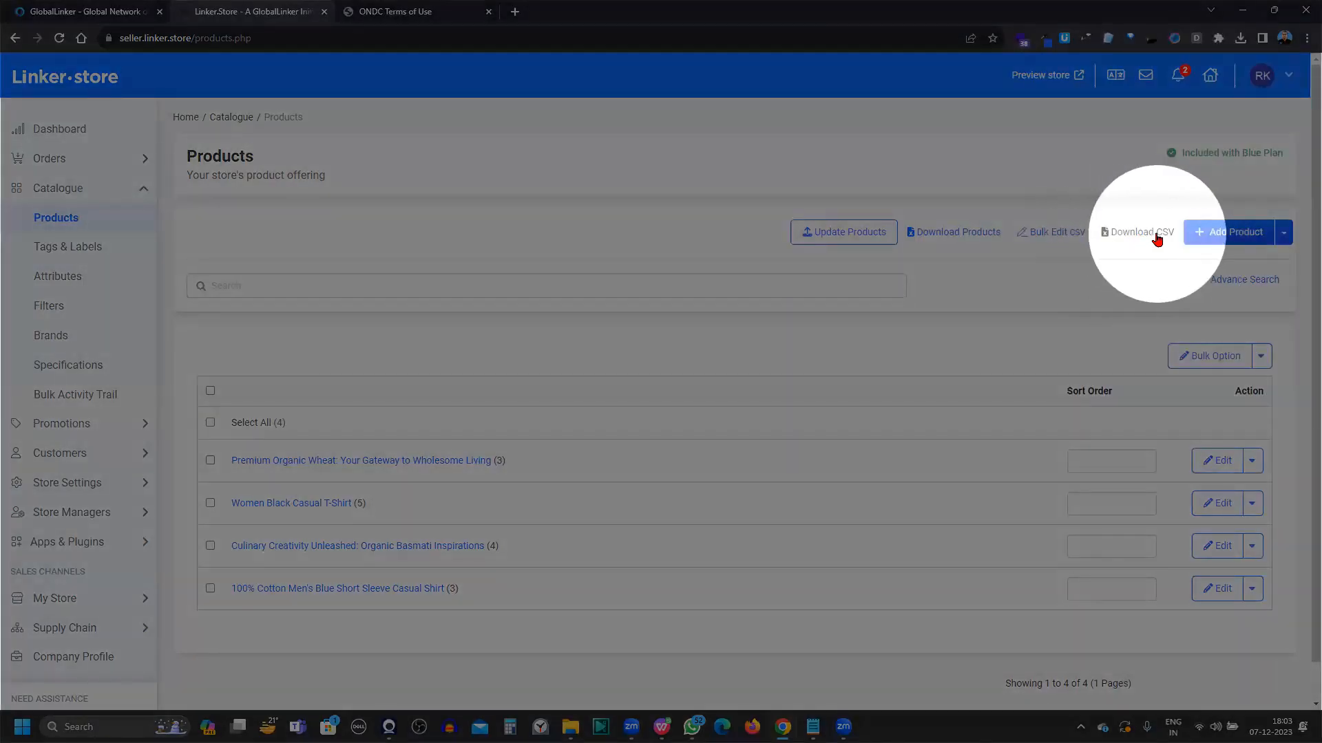
left_click(1156, 238)
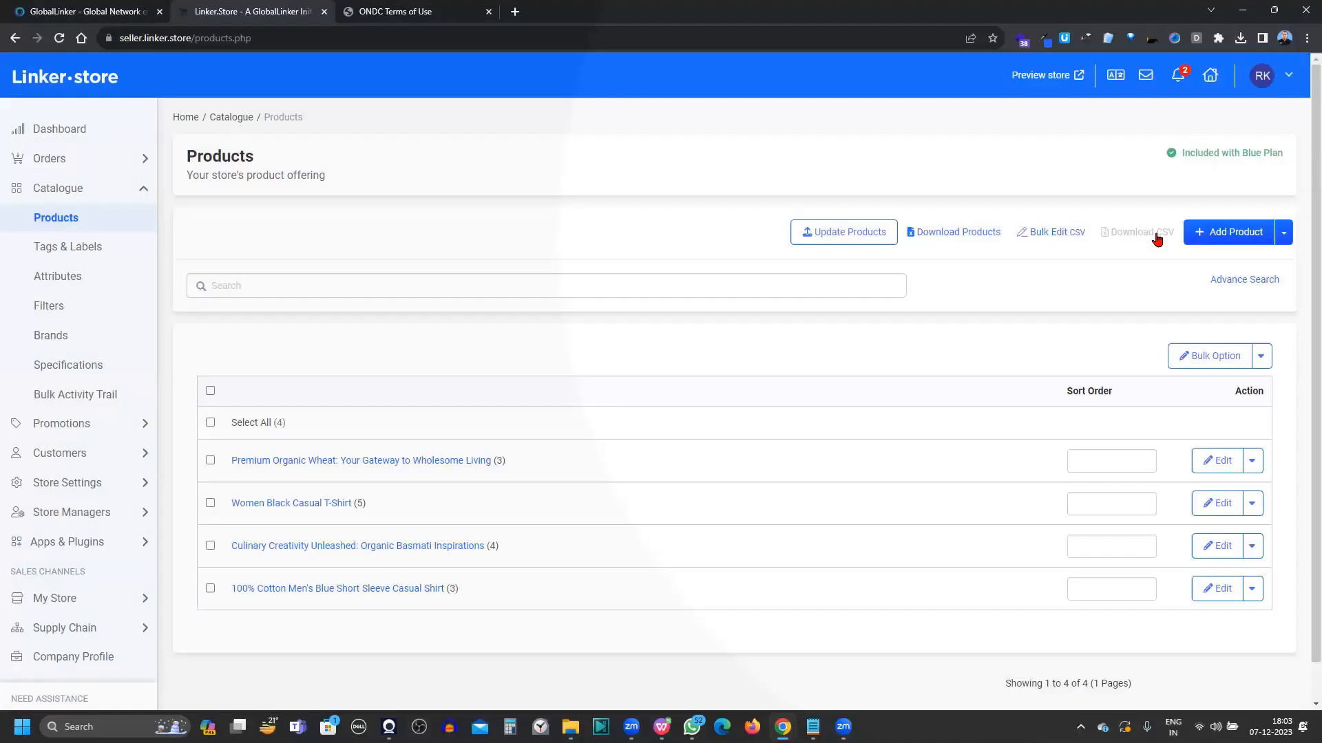
left_click(1156, 237)
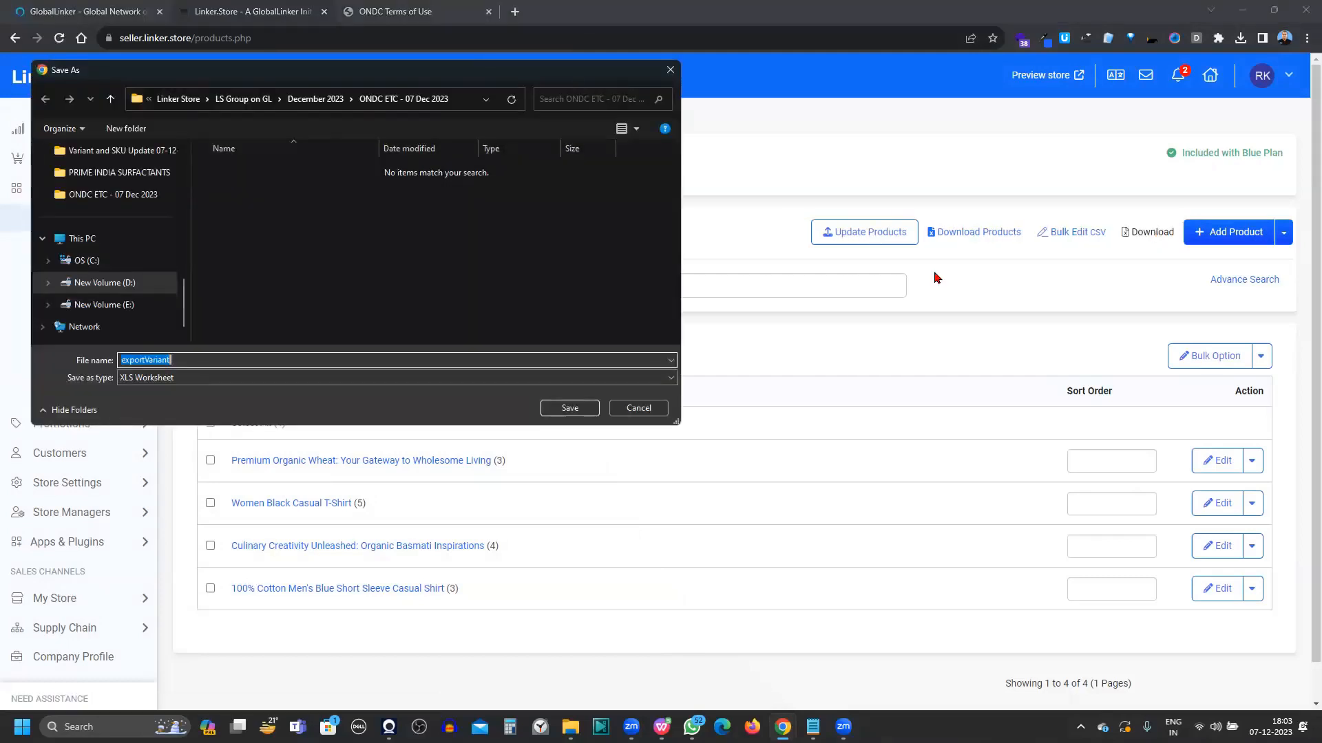
left_click(570, 408)
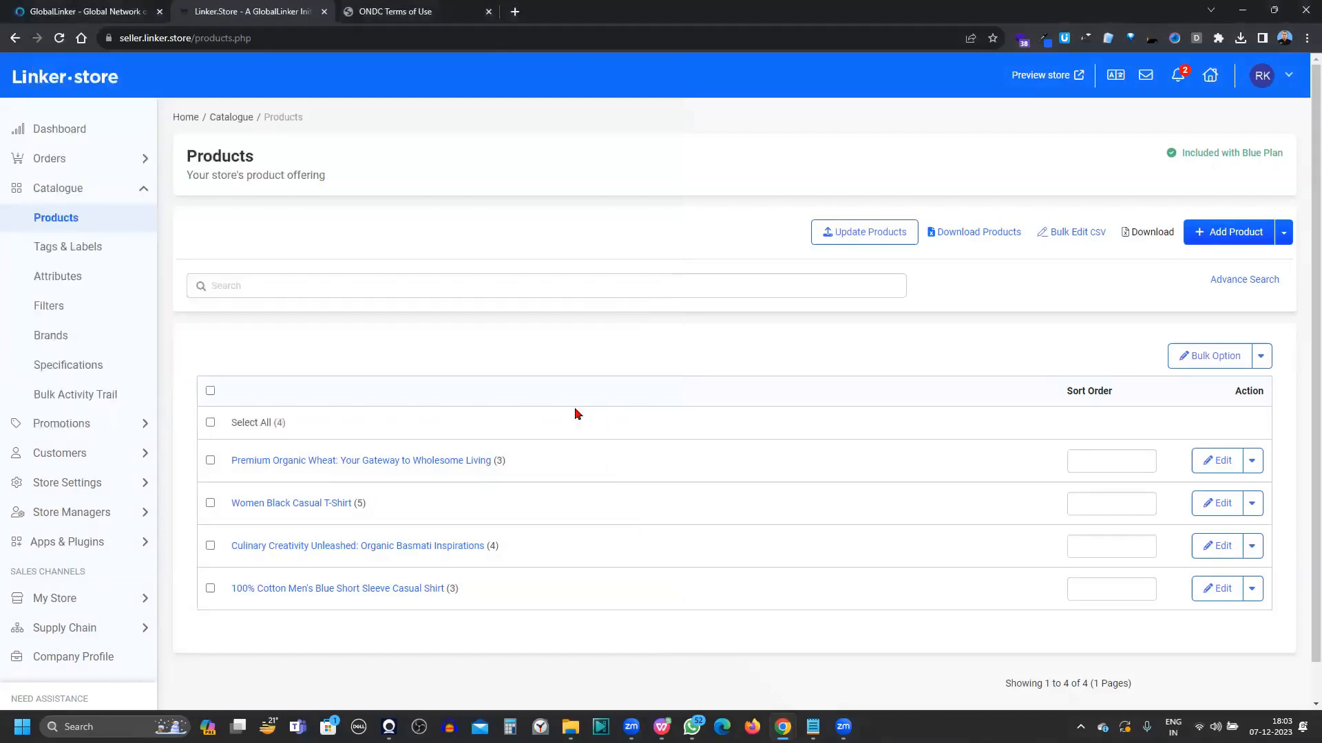
left_click(1239, 38)
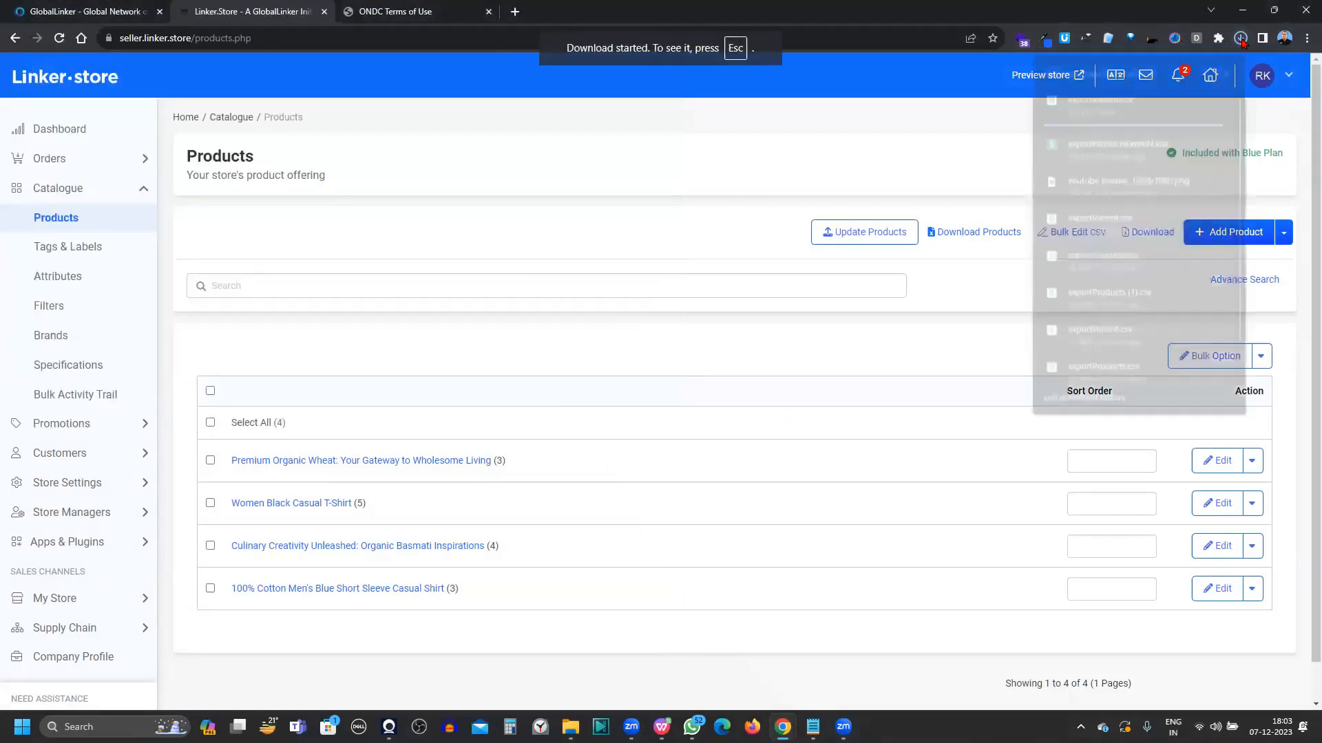
left_click(1062, 101)
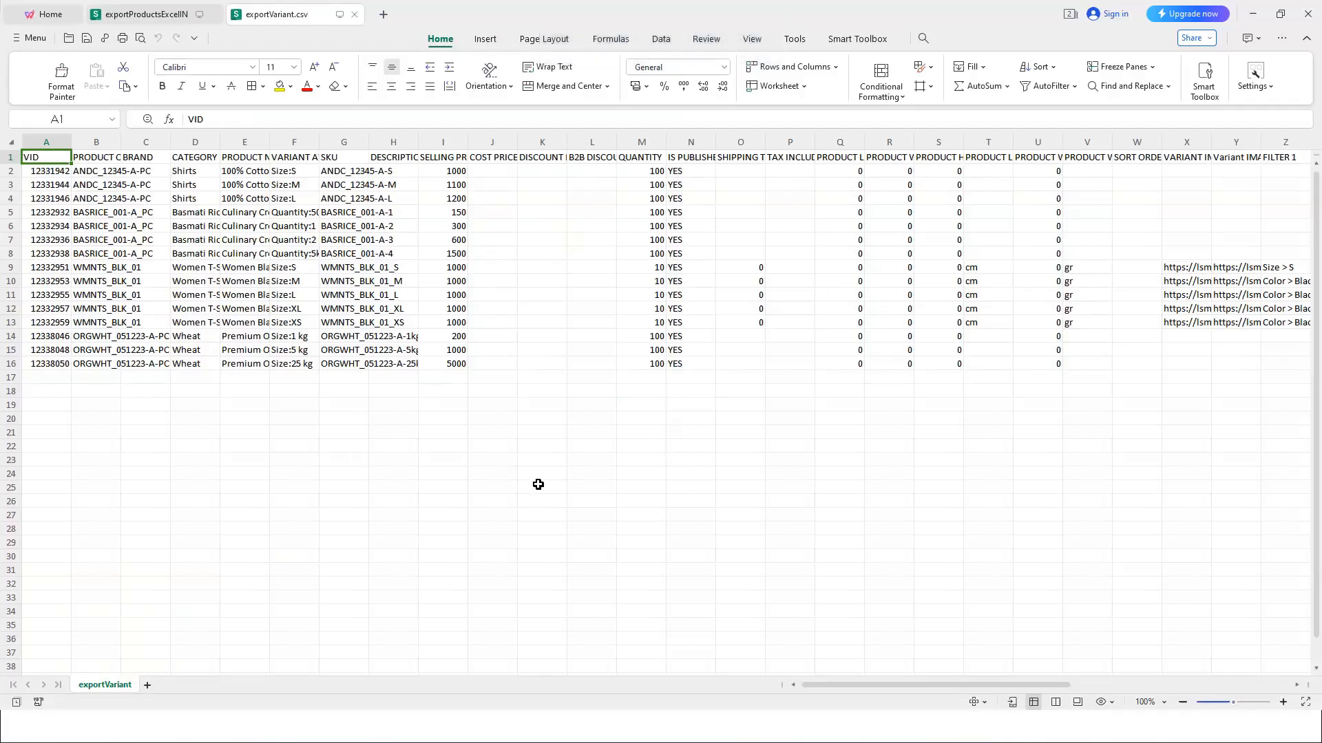
Examine the ONDC columns from net_unit to net_quantity_or_measure_of_commodity_in_pkg and the first variant's entries in them
left_click_drag(923, 692, 1198, 691)
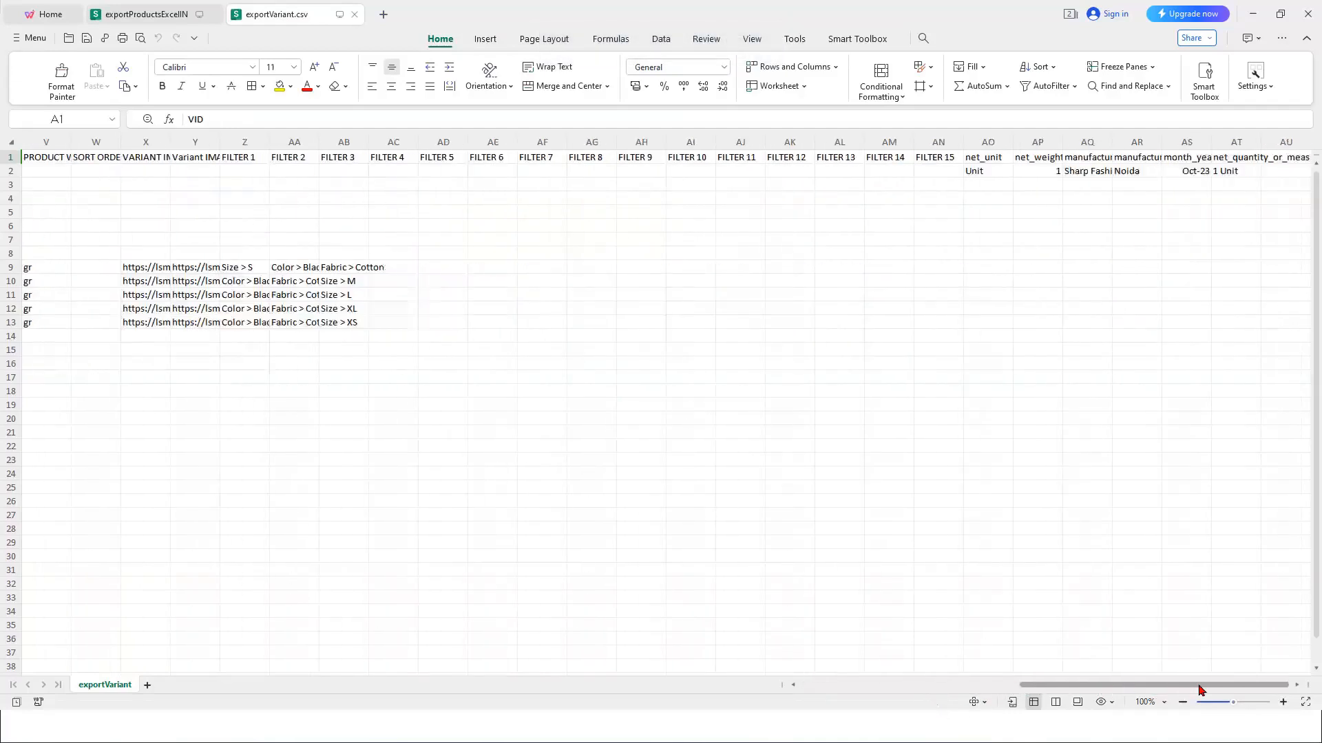
left_click(992, 171)
key("Right")
key("Right")
key("Right")
key("Right")
key("Right")
key("Right")
key("Right")
key("Right")
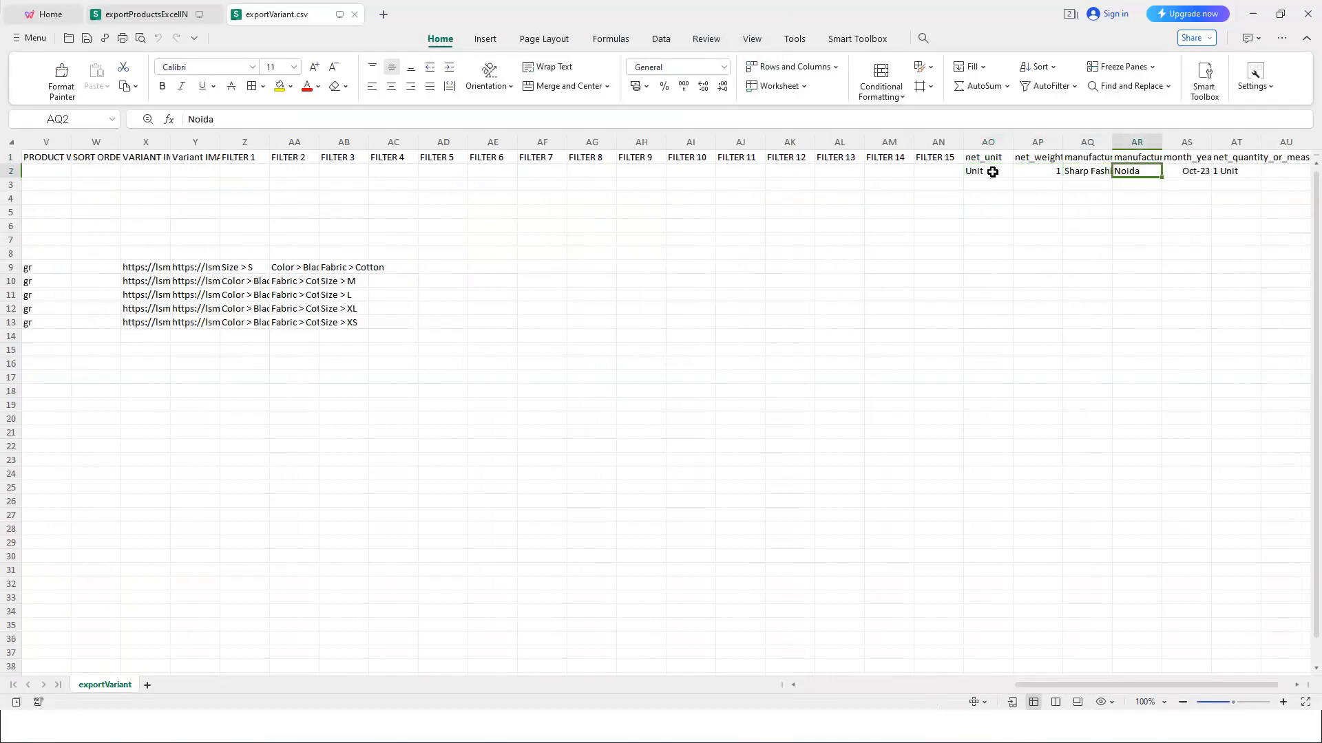
key("Left")
key("Left")
key("Left")
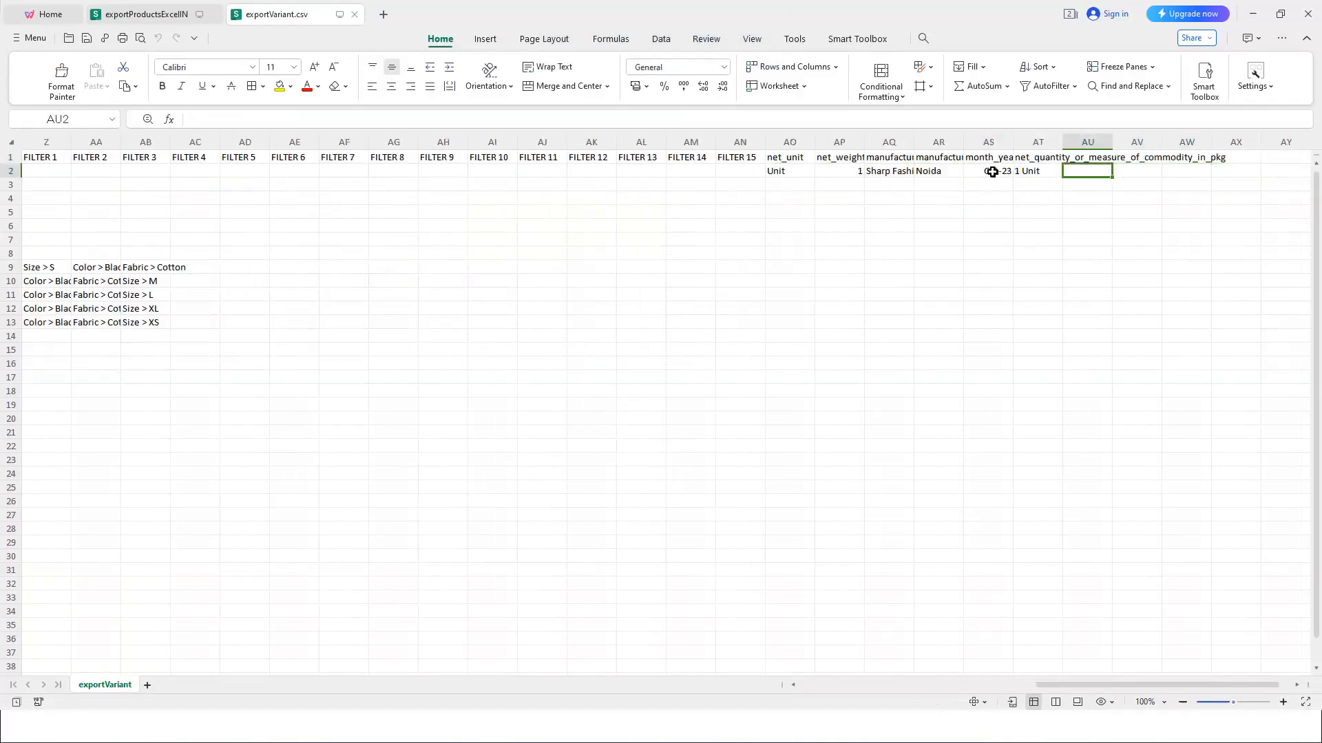
key("Up")
key("Left")
key("Left")
key("Left")
key("Left")
key("Left")
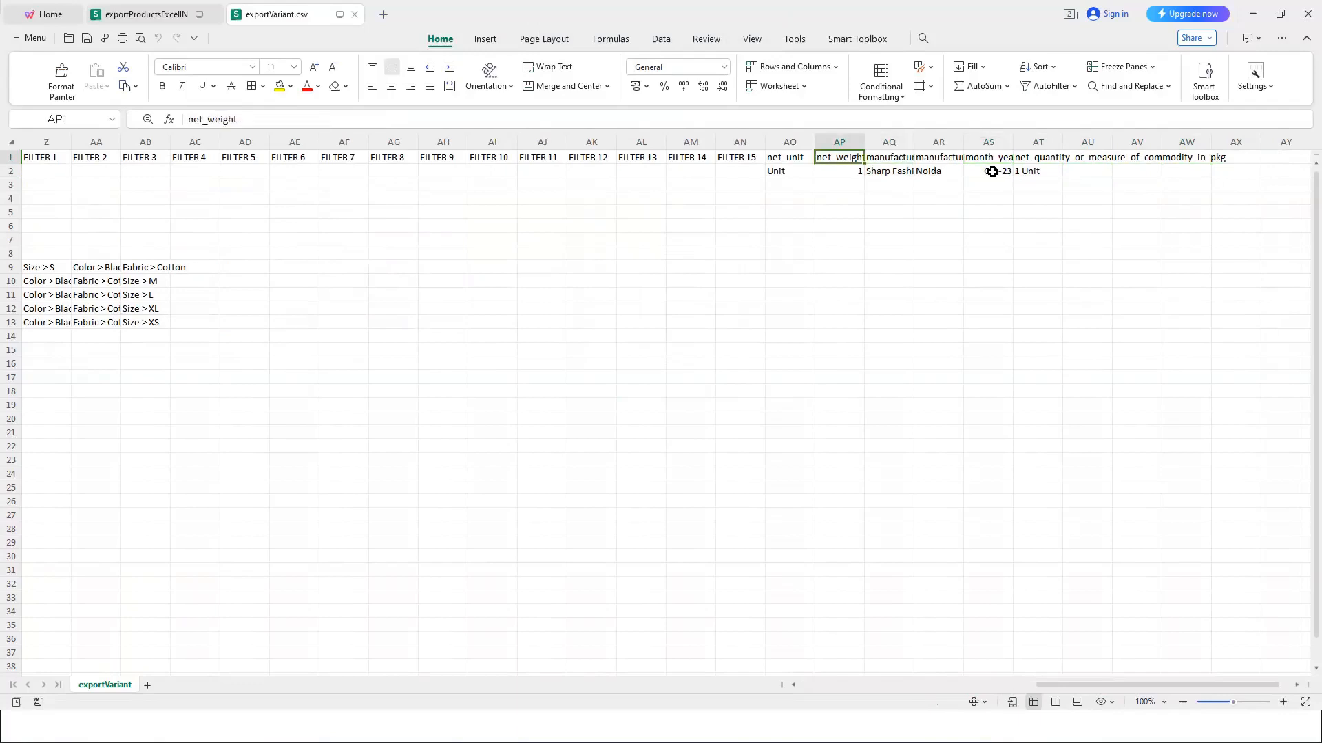
key("Right")
key("Right")
key("Right")
key("Right")
key("Right")
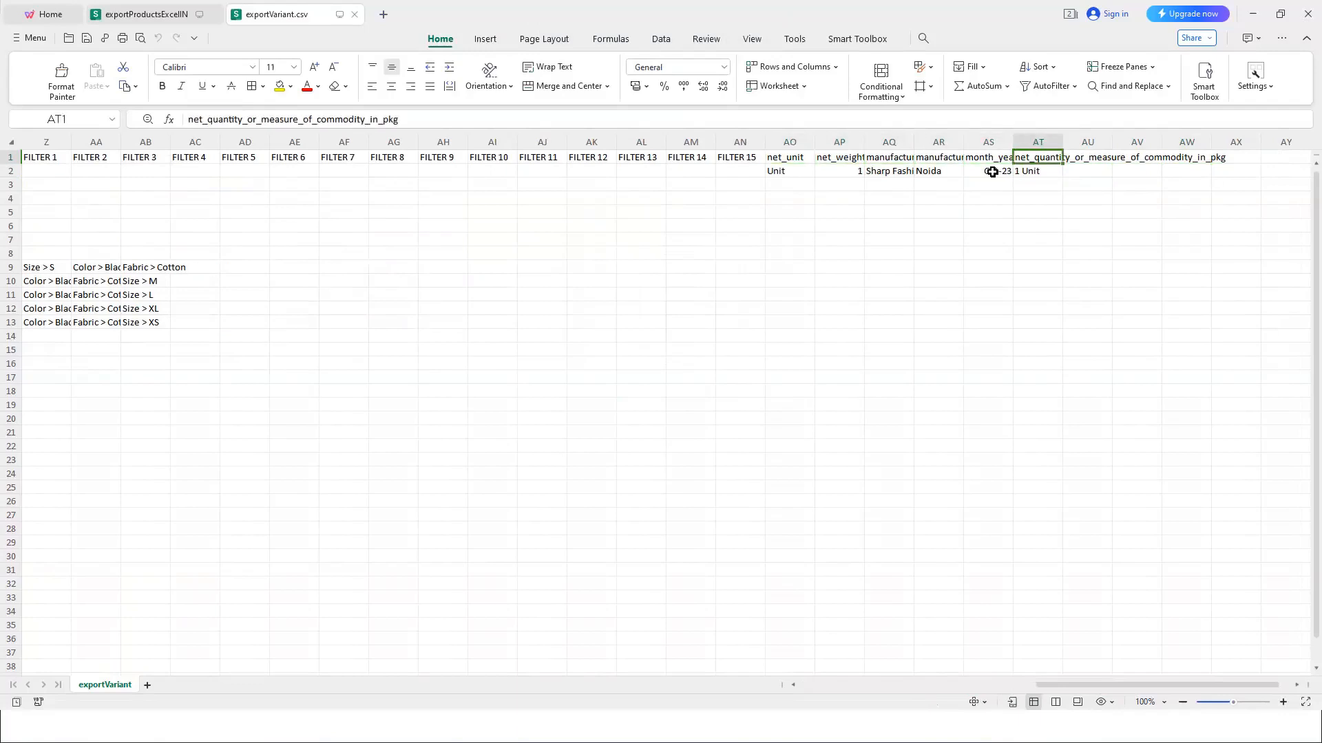
key("Left")
key("Left")
key("Left")
key("Left")
key("Left")
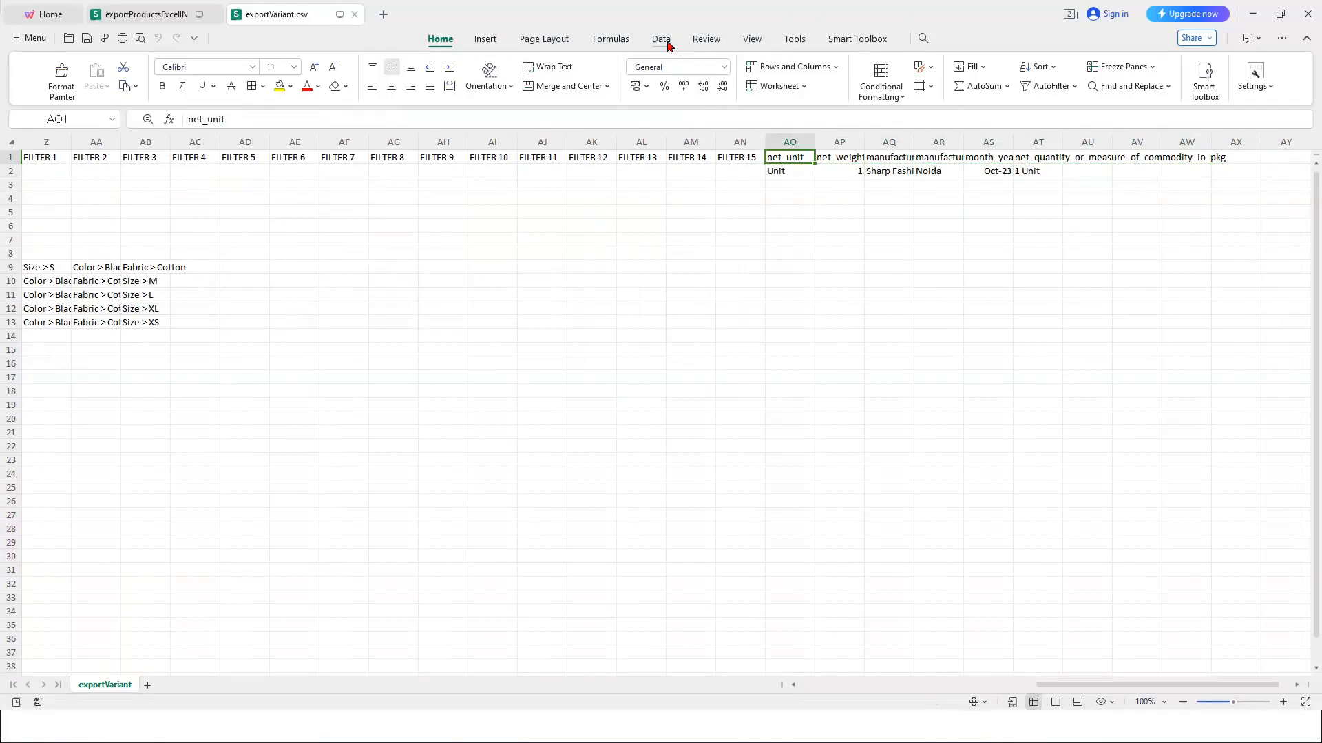
Freeze the header row of the exportVariant worksheet
left_click(752, 39)
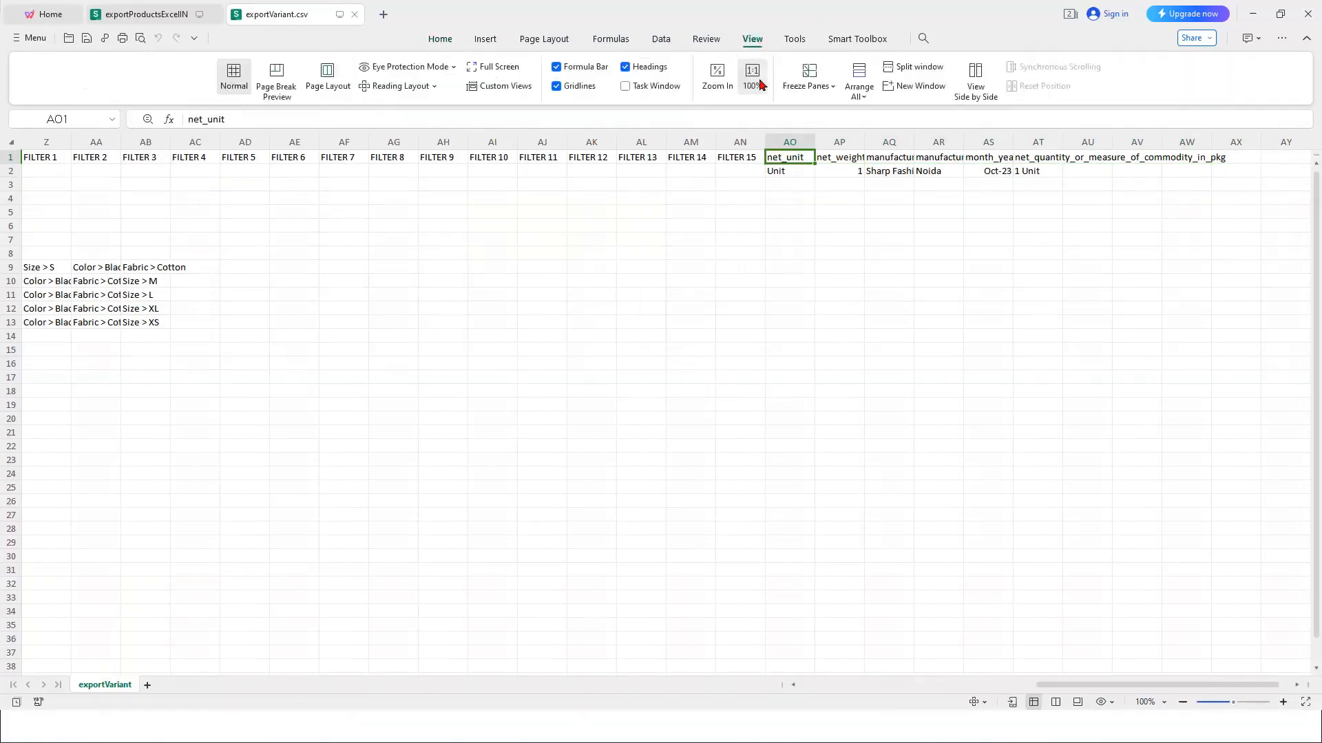
left_click(824, 93)
left_click(831, 140)
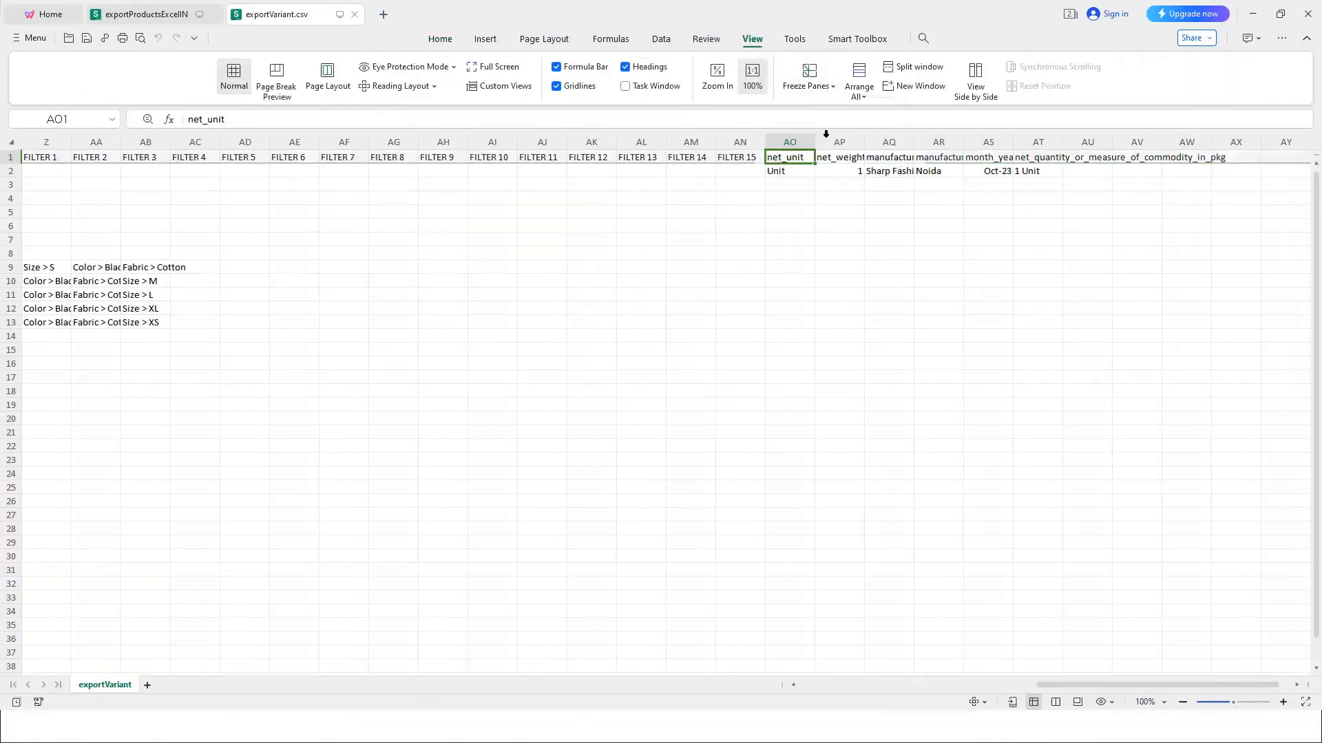
Fill the first variant's ONDC values in columns AO to AT down to the last variant in row 16
left_click(732, 153)
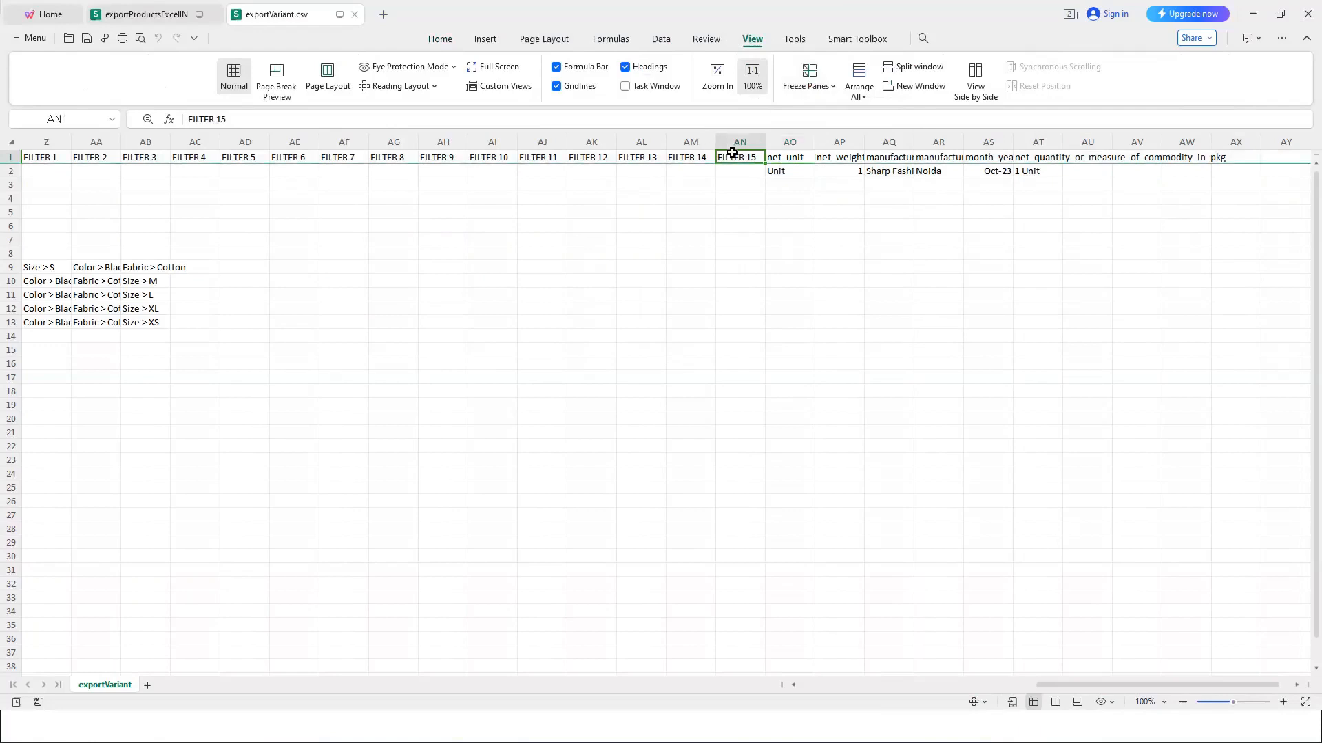
key("ctrl+Home")
key("Down")
key("Down")
key("Down")
key("Down")
key("Down")
key("Down")
key("Down")
key("Down")
key("Down")
key("Down")
key("Down")
key("Down")
key("Down")
key("Down")
key("Down")
key("Down")
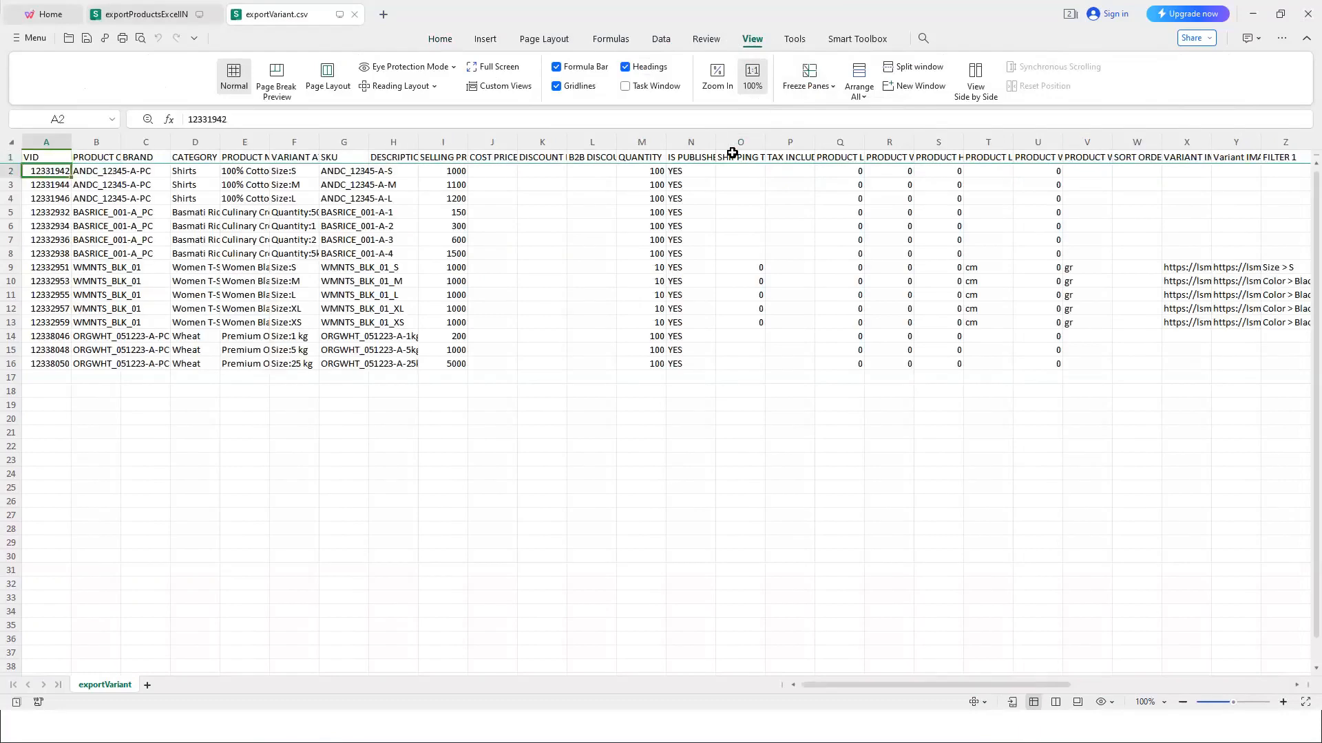
key("Up")
key("Right")
key("Right")
key("Right")
key("Right")
key("Right")
key("Right")
key("Right")
key("Right")
key("Right")
key("Right")
key("Right")
key("Right")
key("Right")
key("Right")
key("Right")
key("Right")
key("Right")
key("Right")
key("Right")
key("Right")
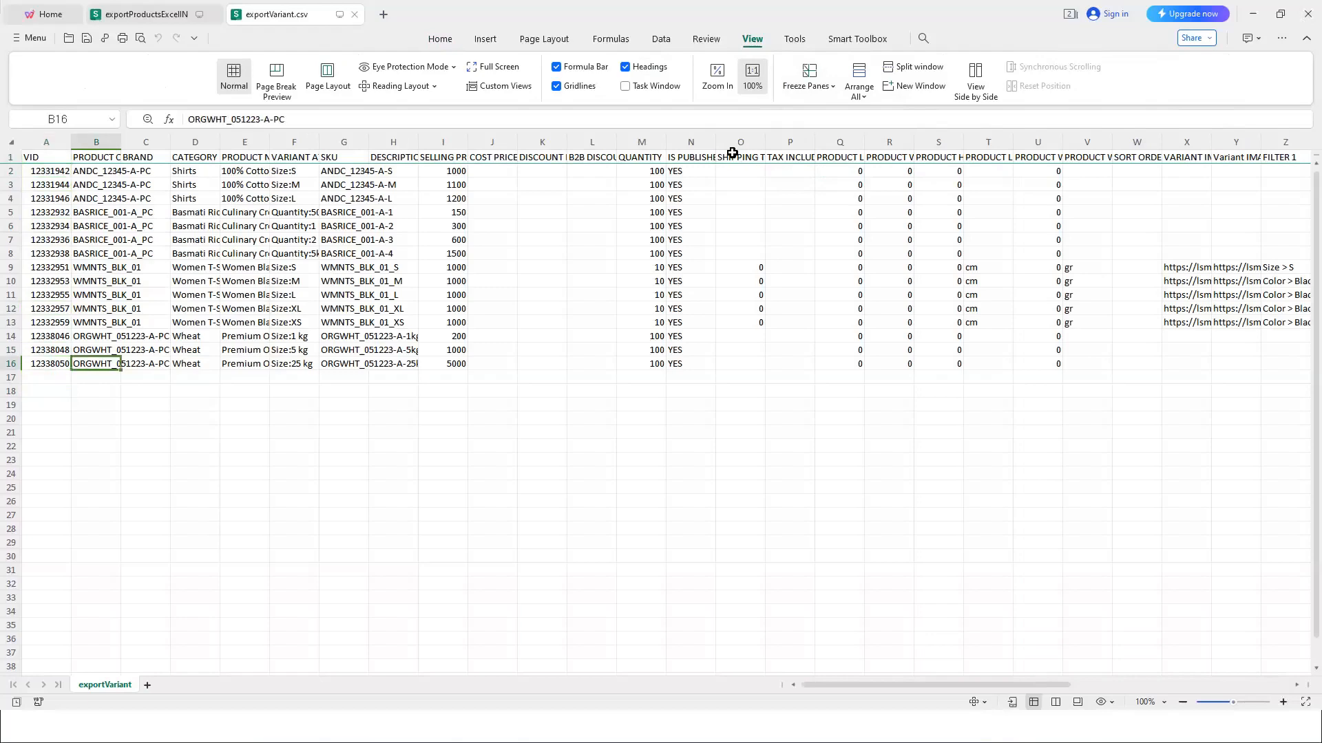
key("Right")
key("Right")
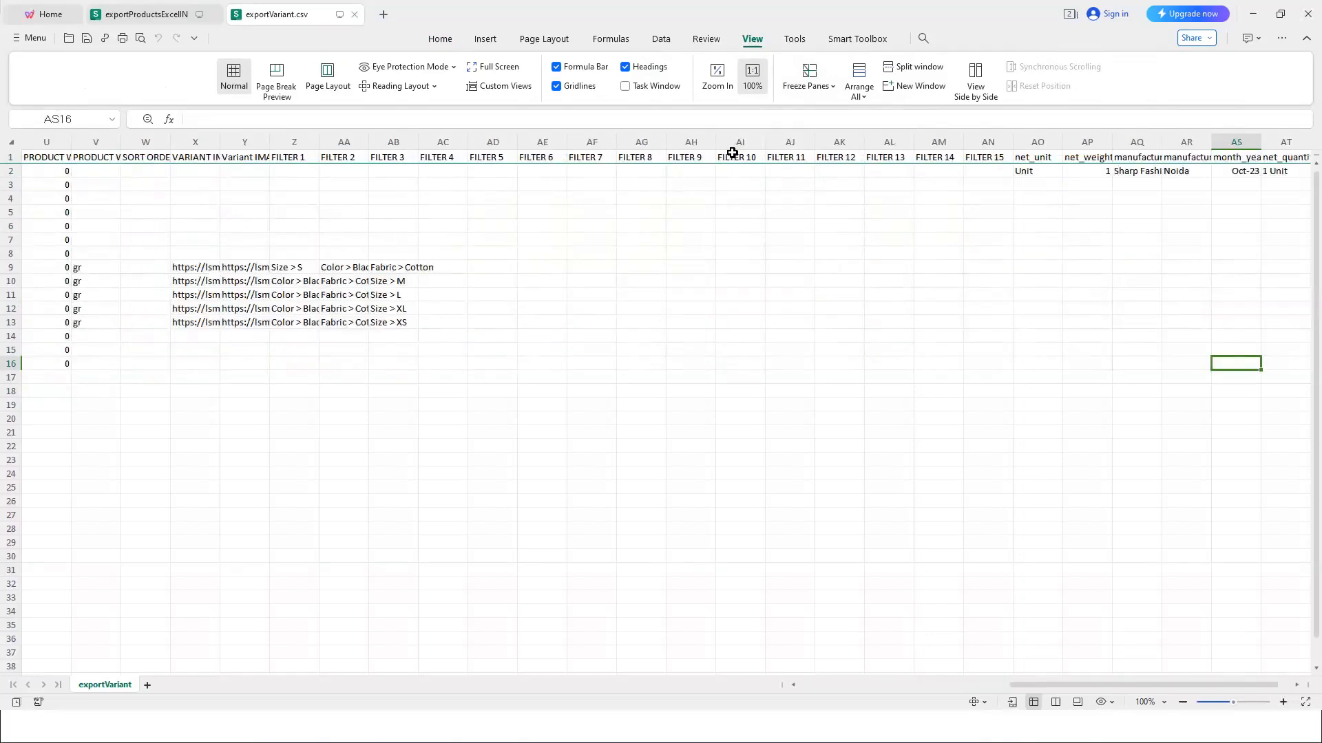
key("Left")
key("Left")
key("Left")
key("Left")
key("shift+Right")
key("shift+Right")
key("shift+Right")
key("shift+Right")
key("shift+Right")
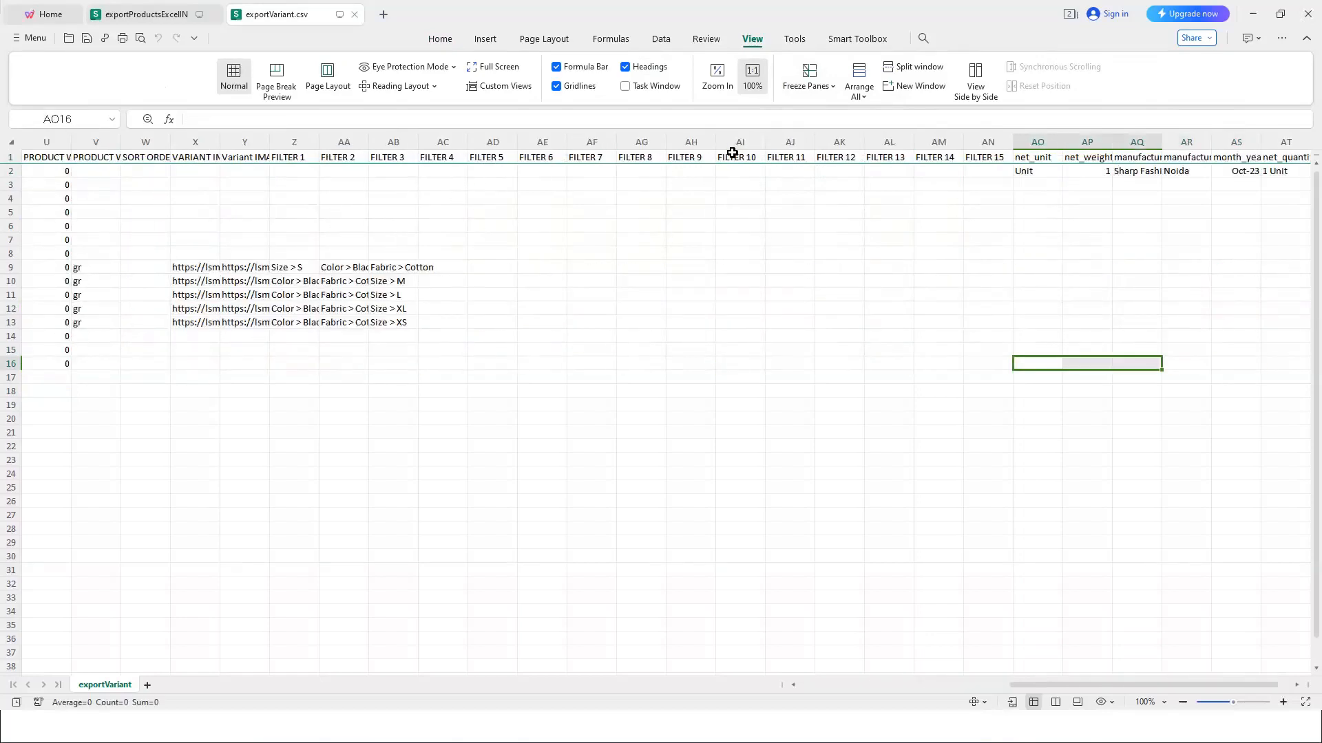
key("ctrl+shift+Up")
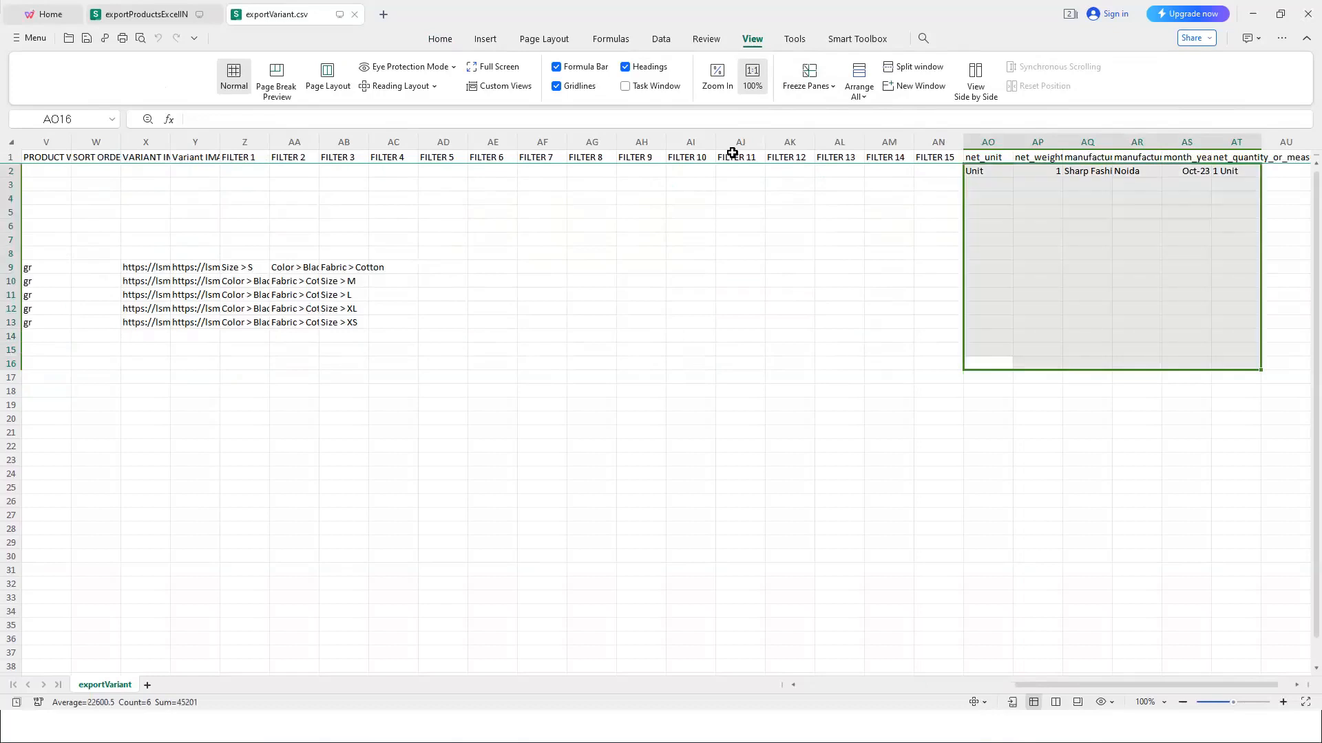
key("ctrl+d")
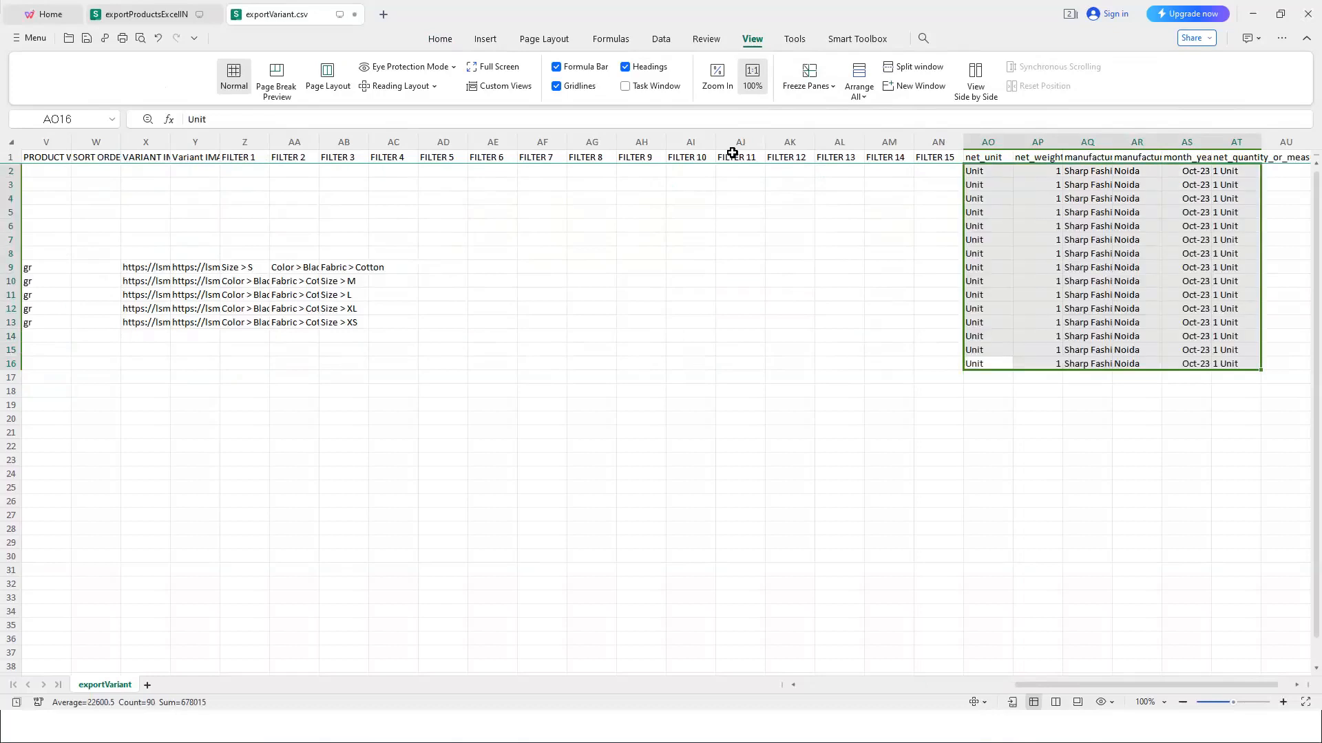
Save the edited exportVariant file, keeping its CSV format
left_click(855, 336)
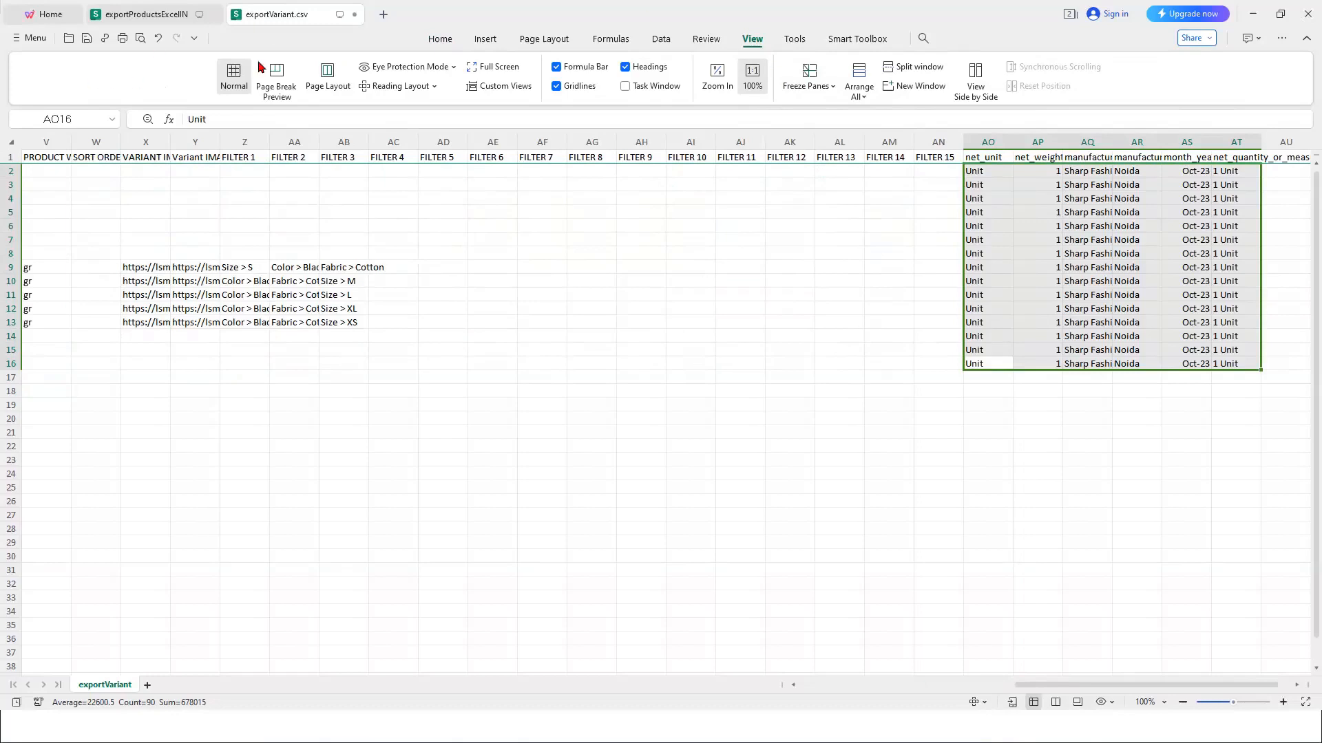
left_click(441, 40)
left_click(84, 41)
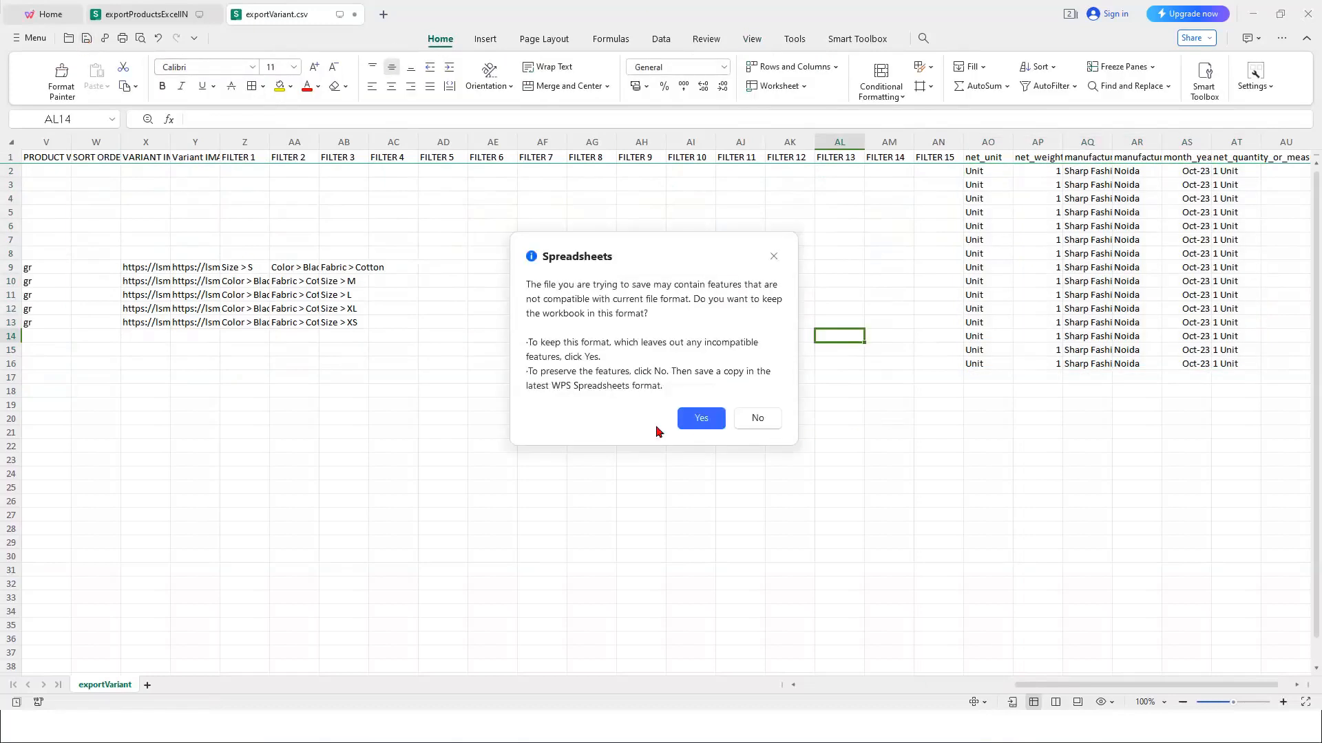
left_click(709, 410)
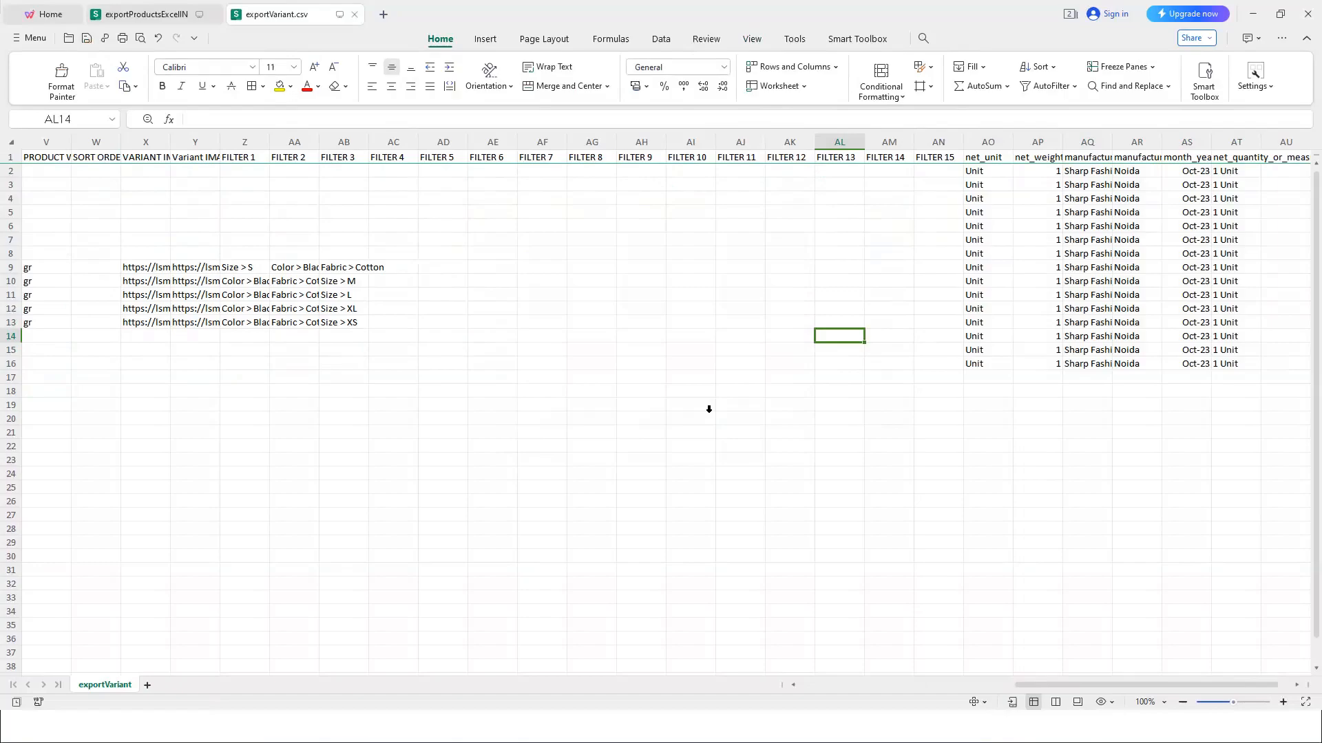
Switch back to the Linker.Store browser window and bulk edit the variants by uploading exportVariant with the Update inventory option
key("alt+Tab")
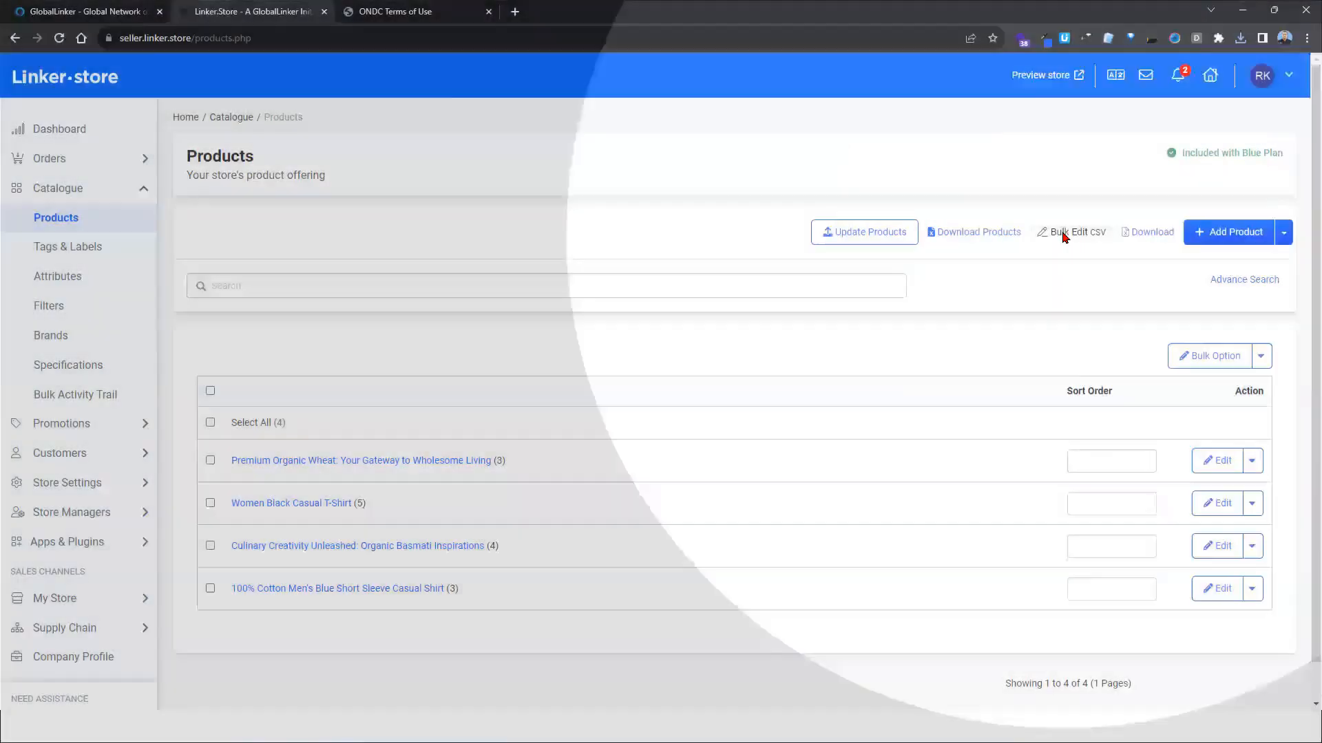
left_click(1063, 237)
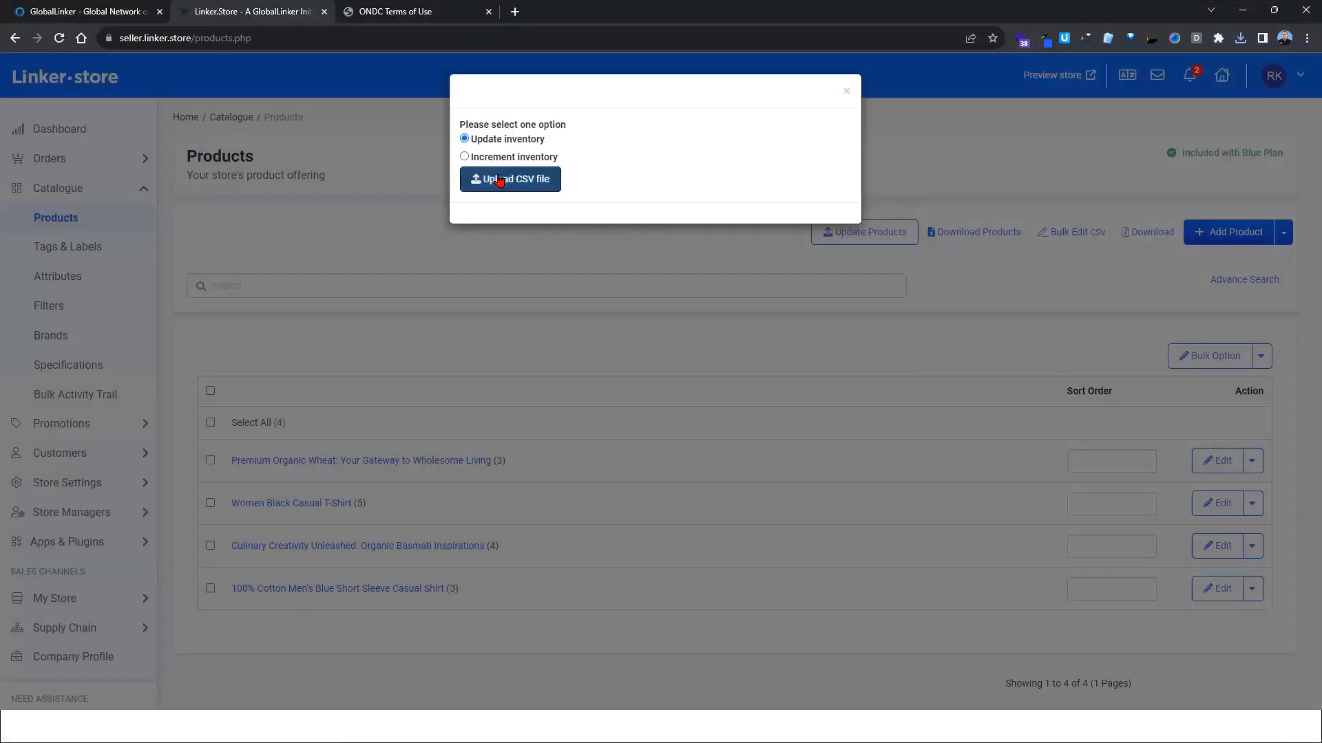
left_click(492, 179)
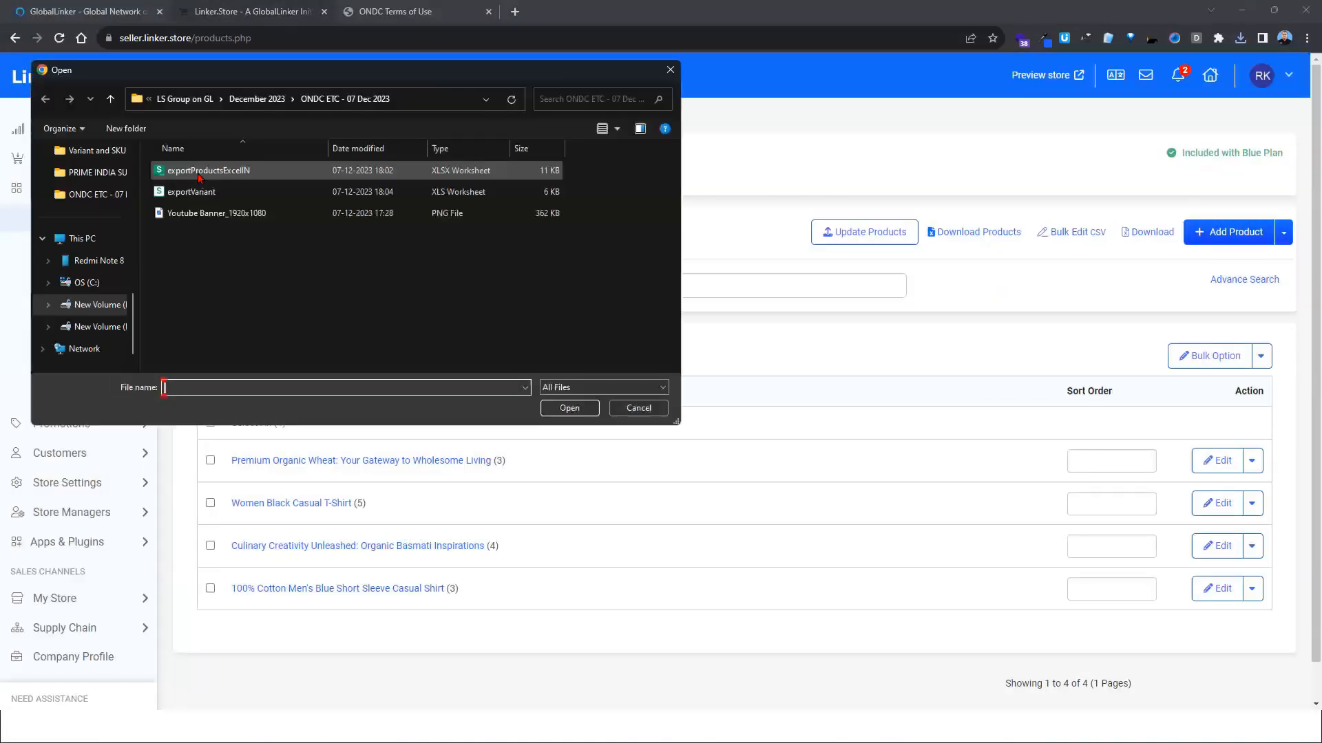
left_click(189, 193)
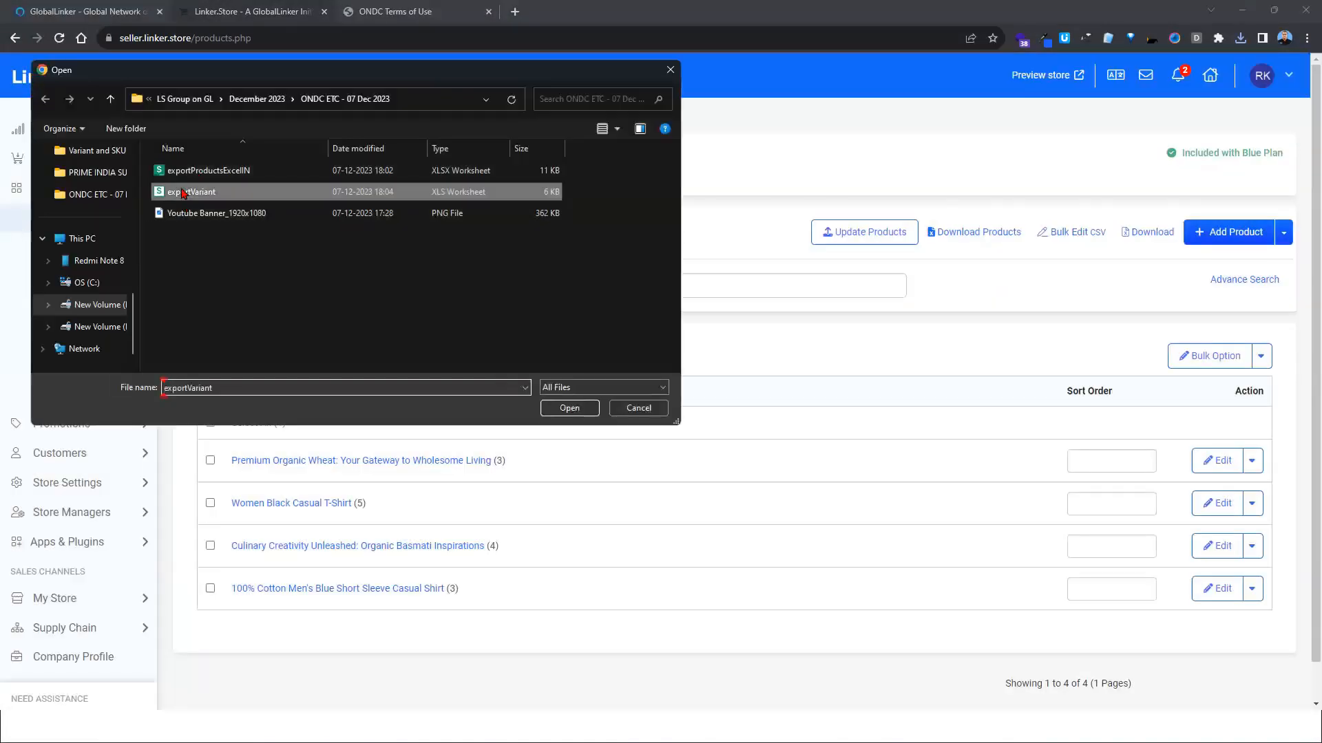
left_click(569, 408)
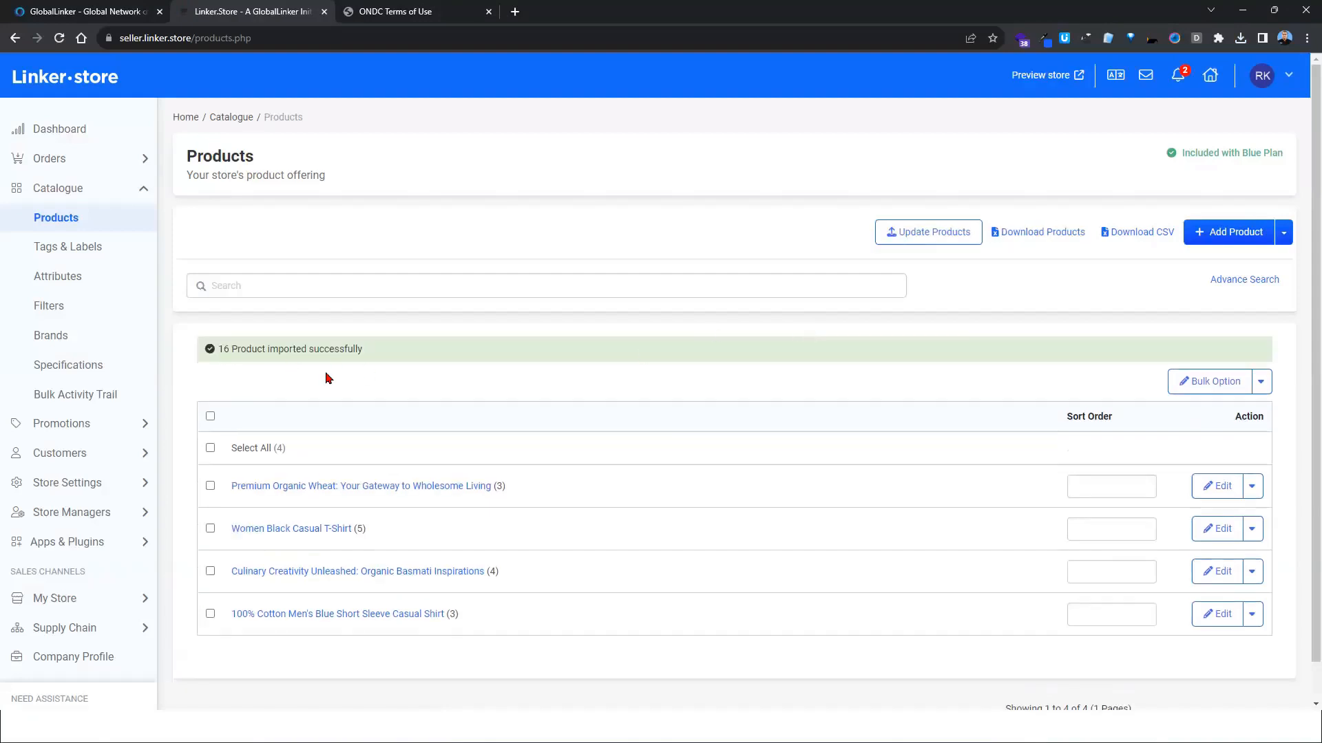
key("alt+Tab")
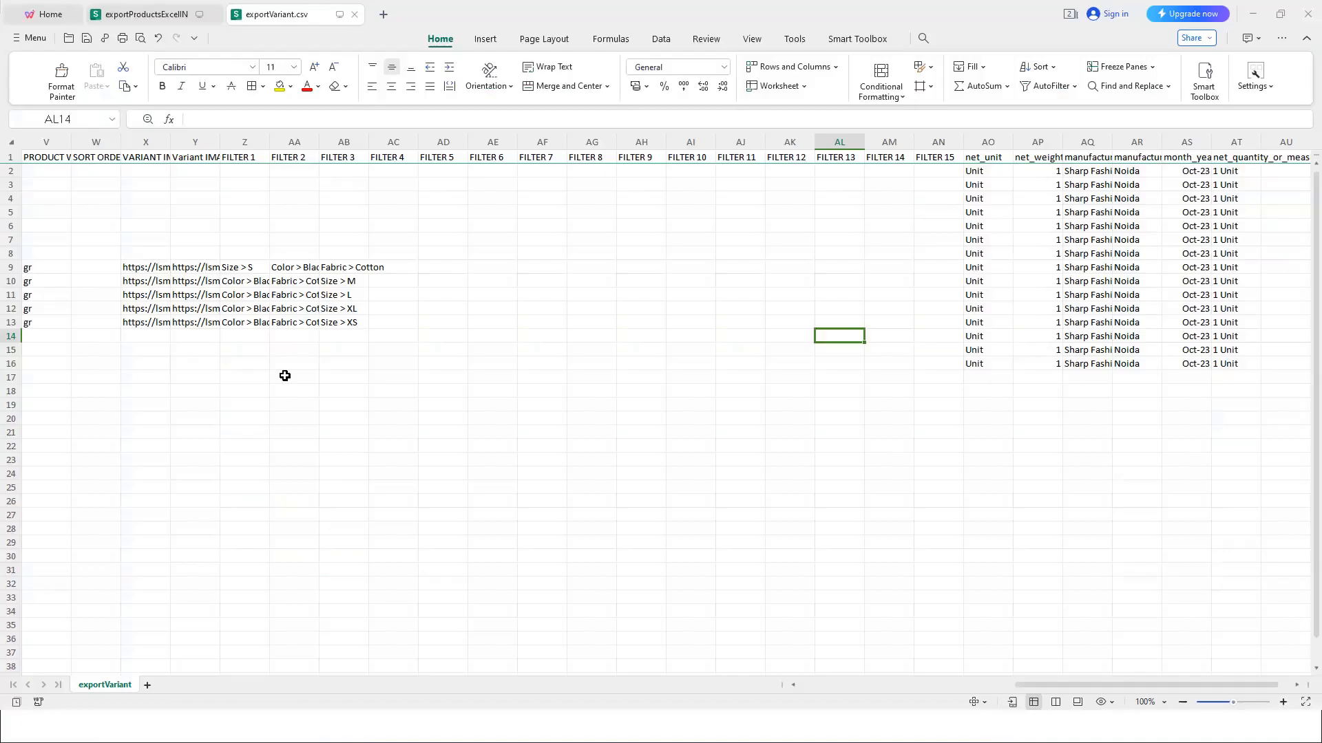
key("alt+Tab")
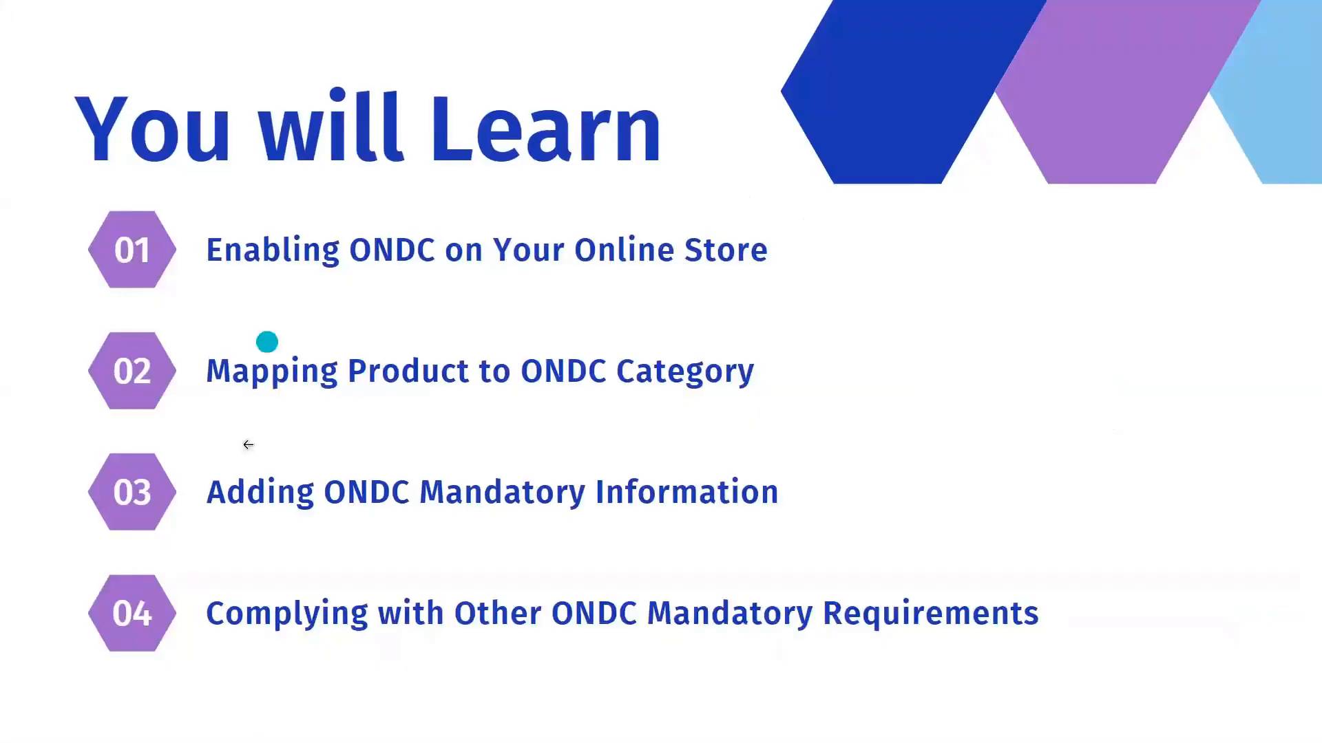
key("alt+Tab")
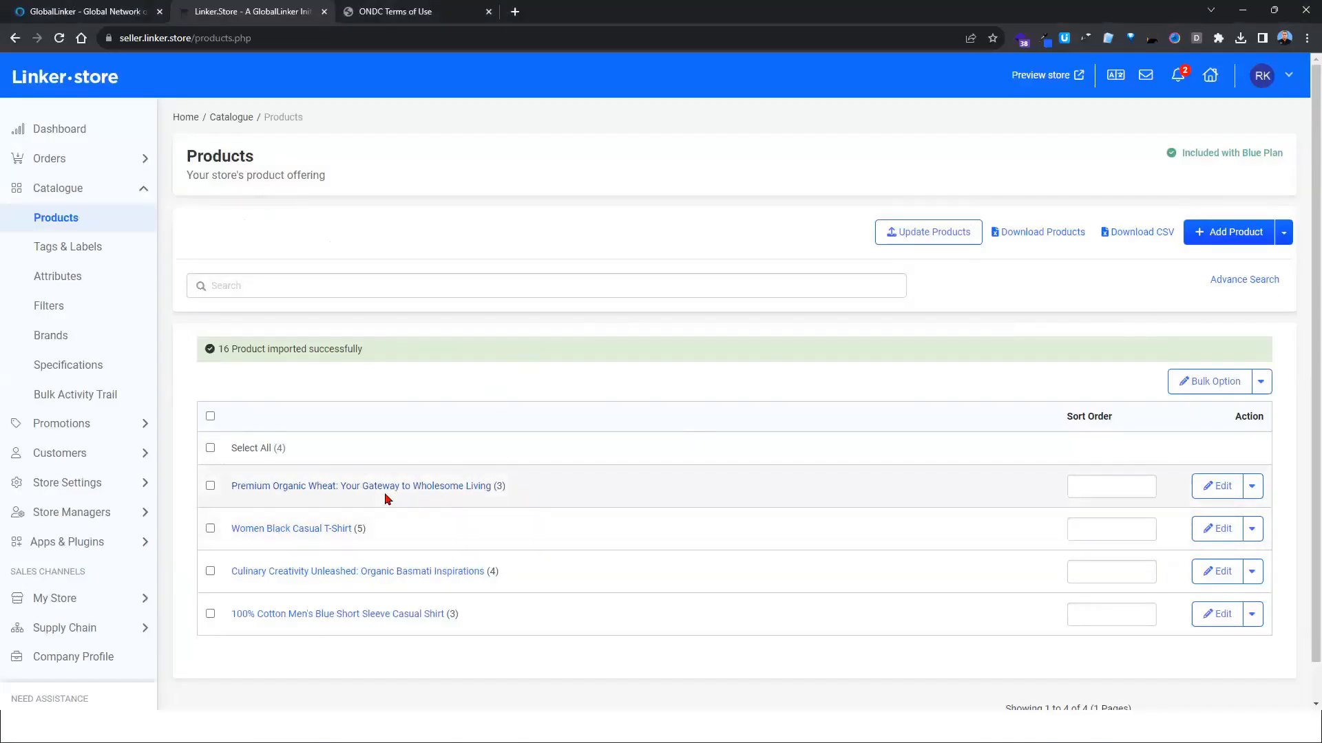
Open the Premium Organic Wheat product for editing and examine its ONDC related details
left_click(1215, 490)
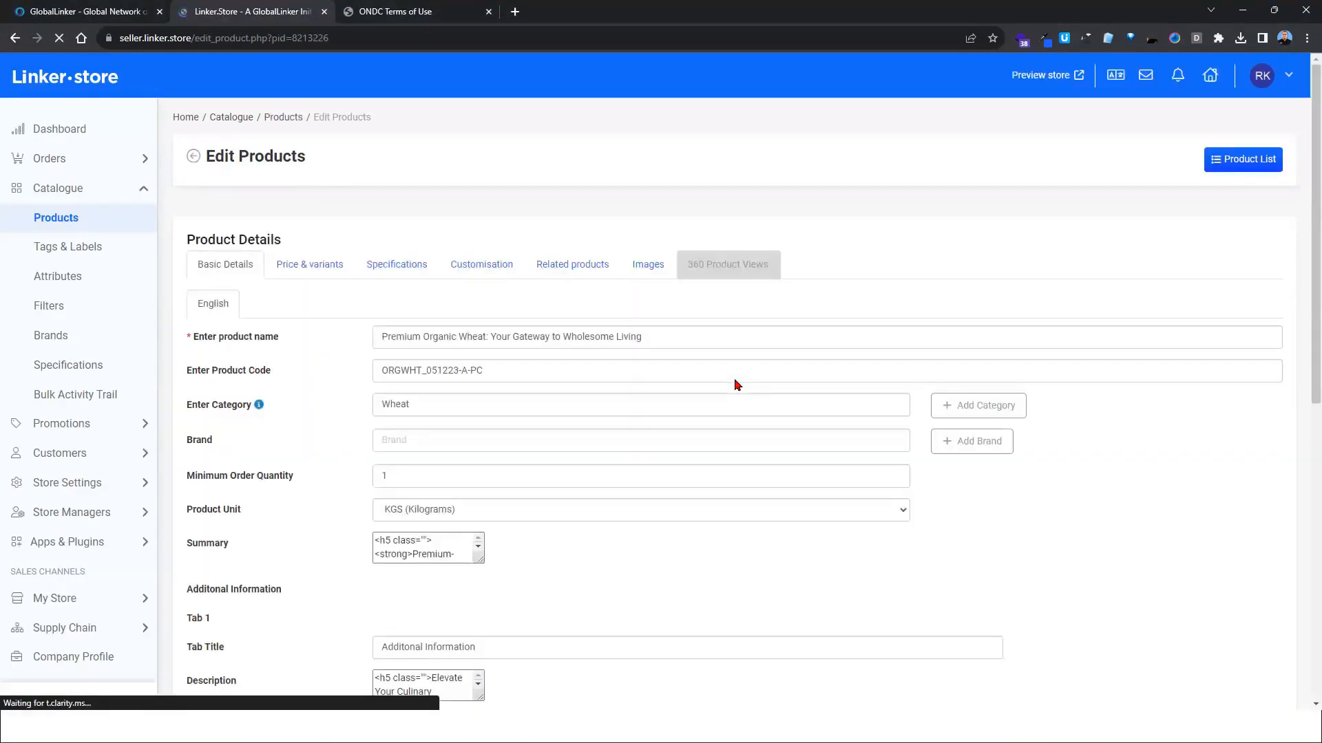
scroll(291, 478, "down", 8)
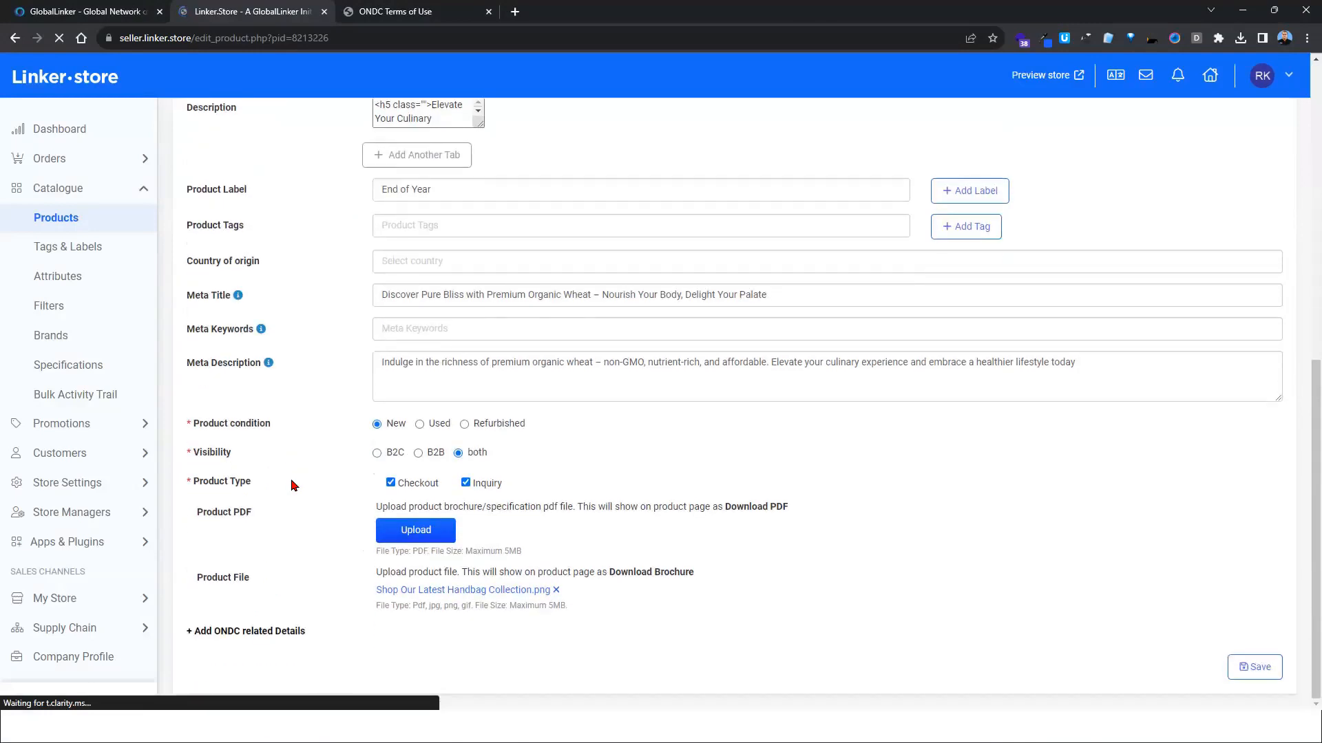
scroll(274, 636, "down", 3)
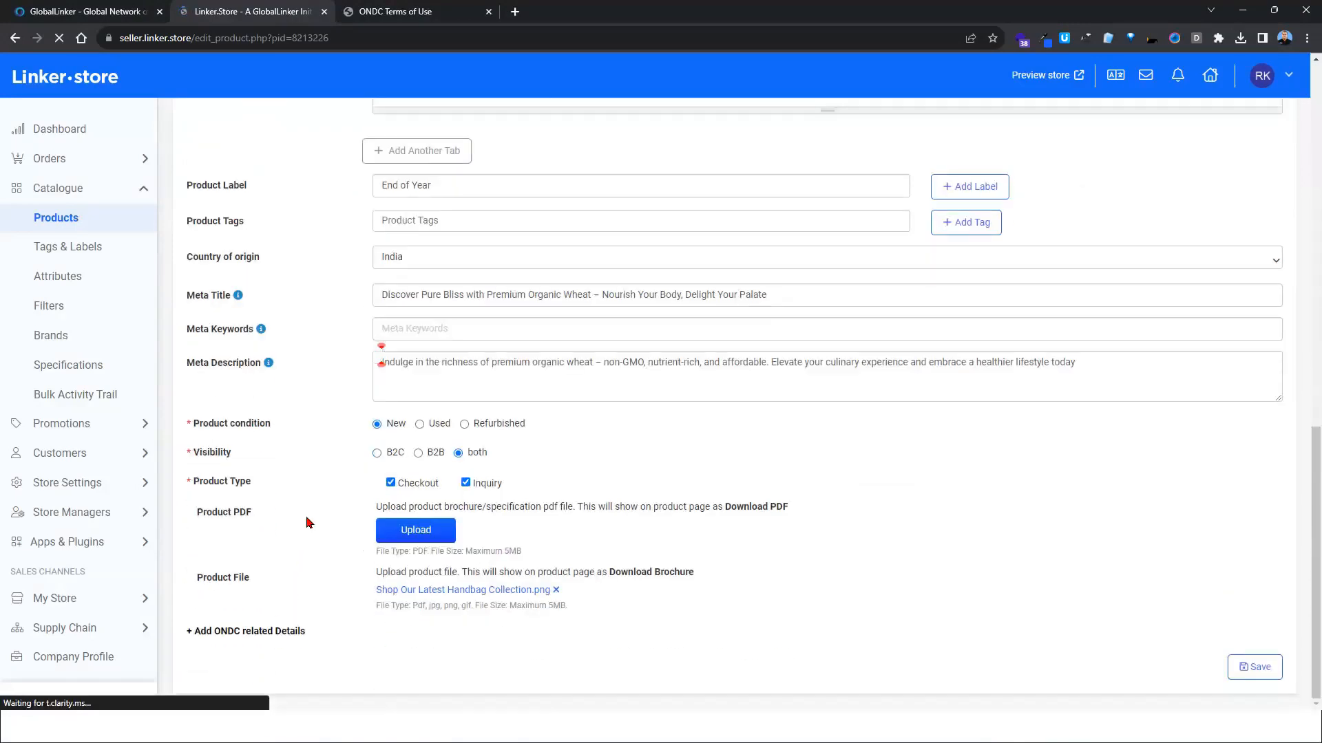
left_click(261, 639)
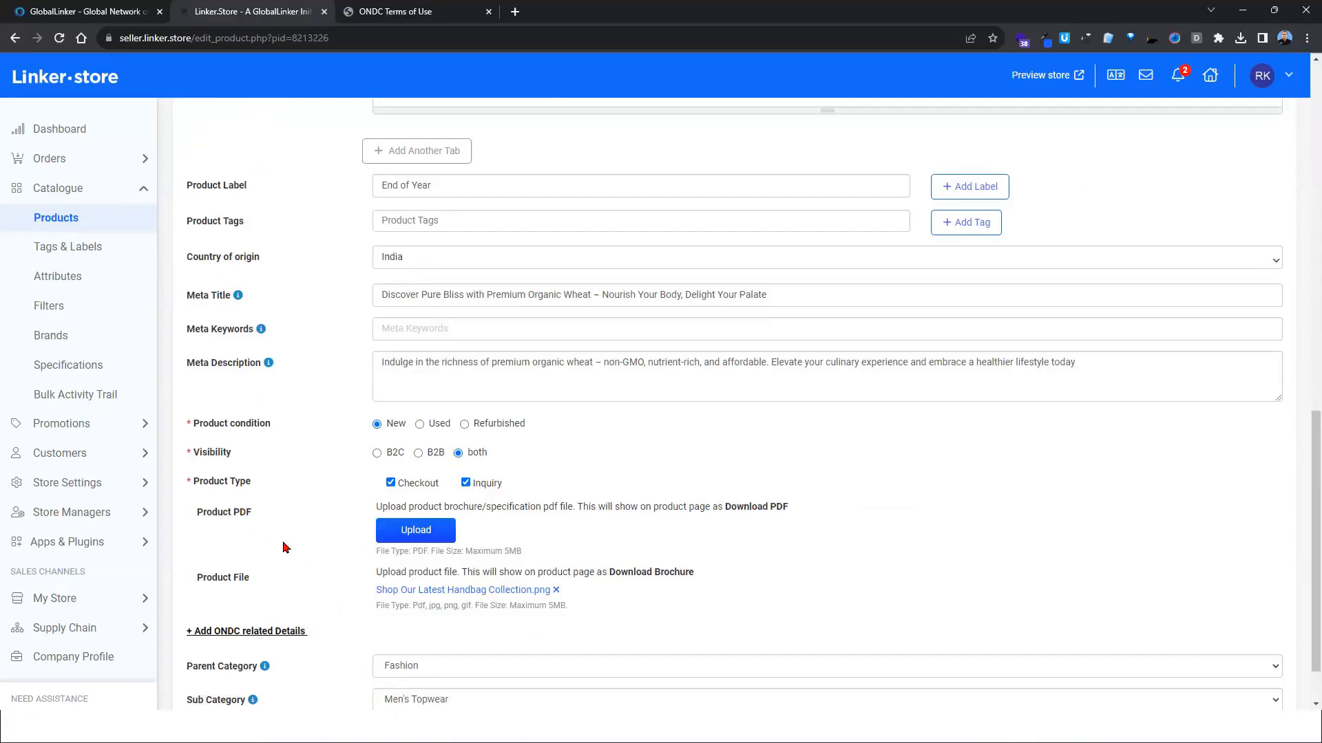
scroll(286, 547, "down", 1)
Check the ONDC related details of the product's 1 kg variant and close its editor without saving
scroll(286, 478, "up", 15)
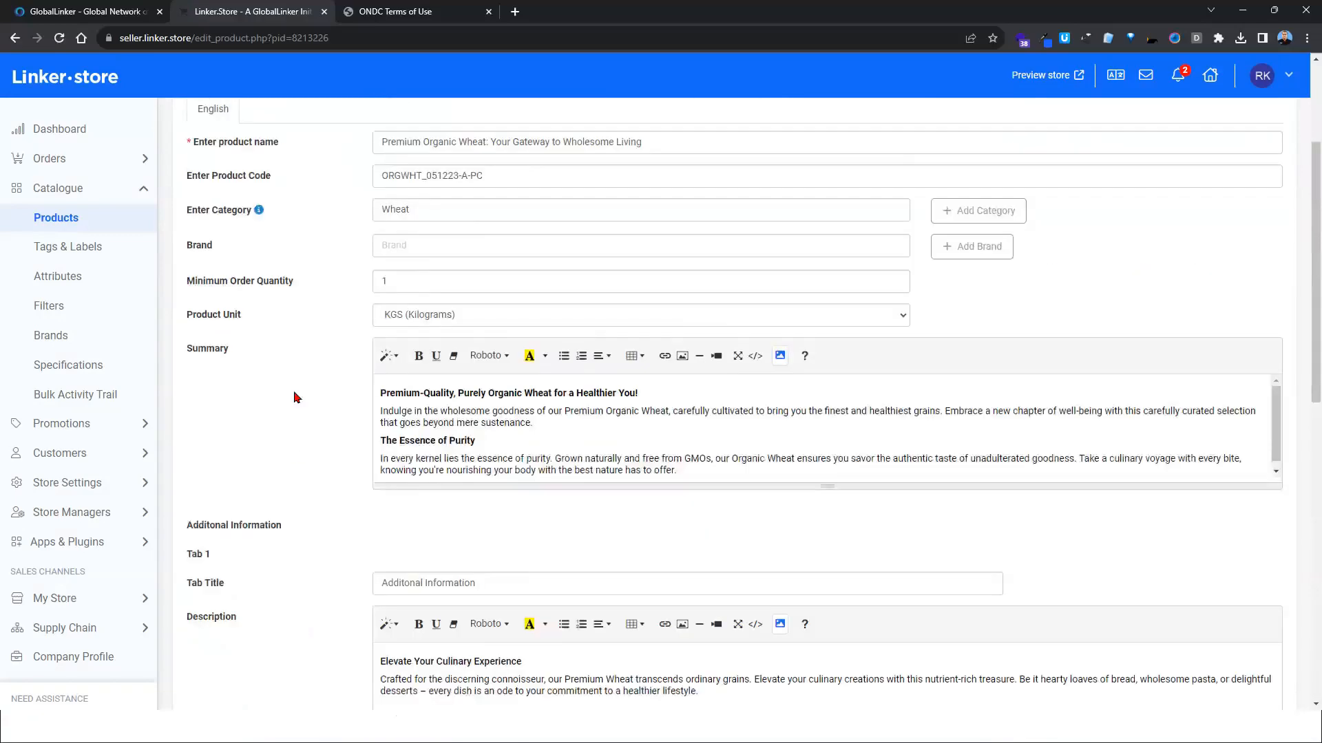
left_click(307, 262)
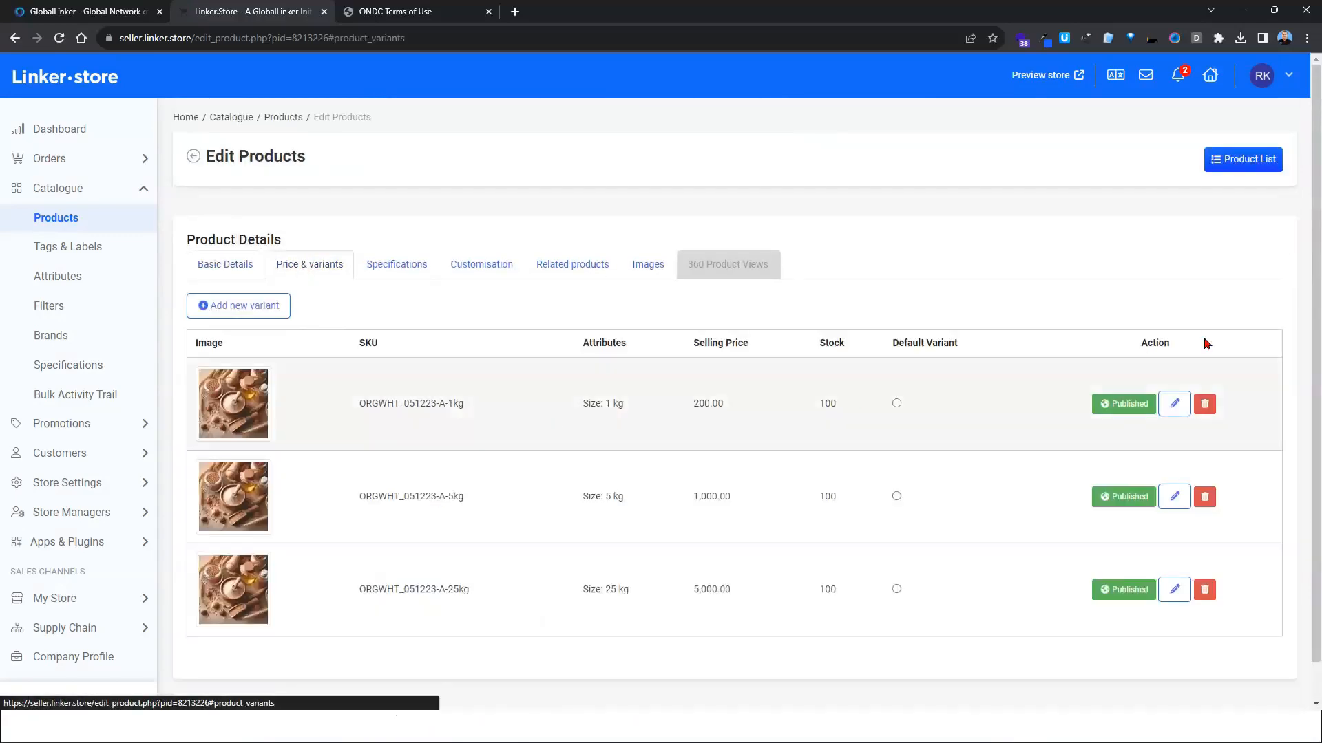
left_click(1174, 413)
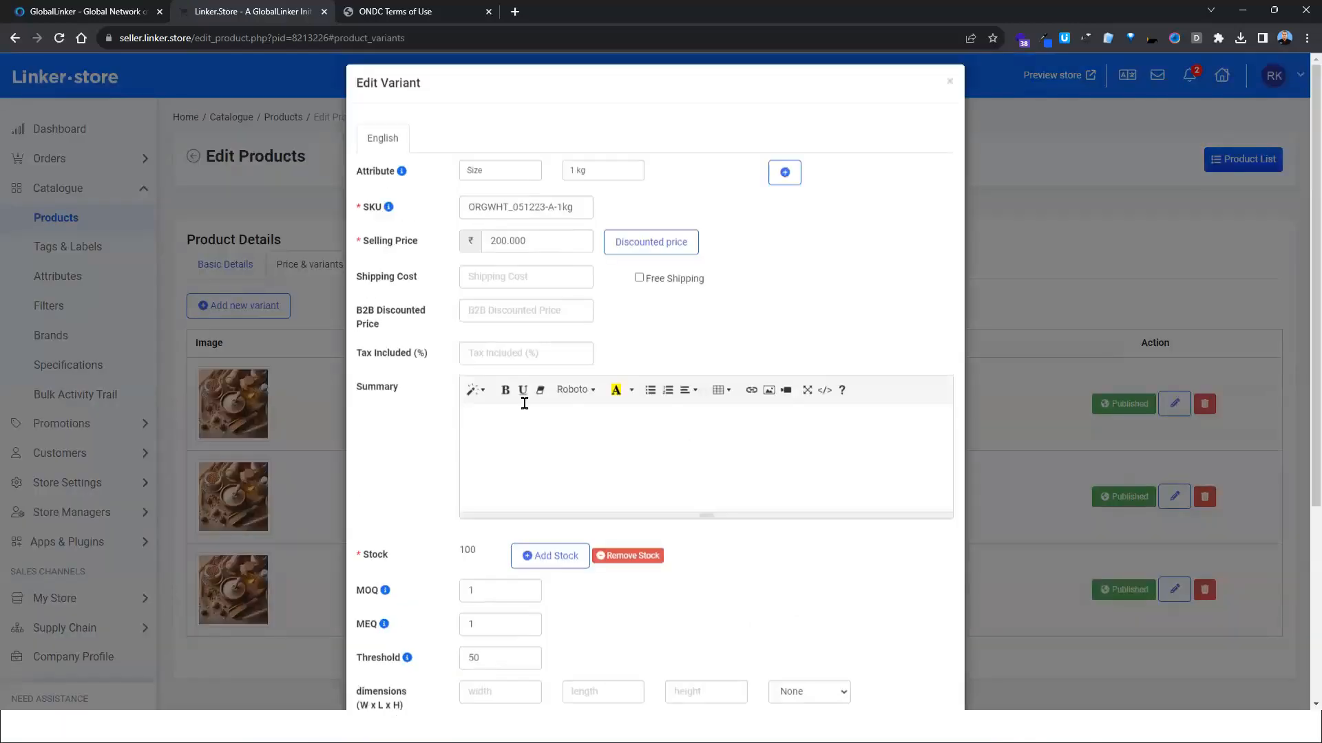
scroll(415, 474, "down", 4)
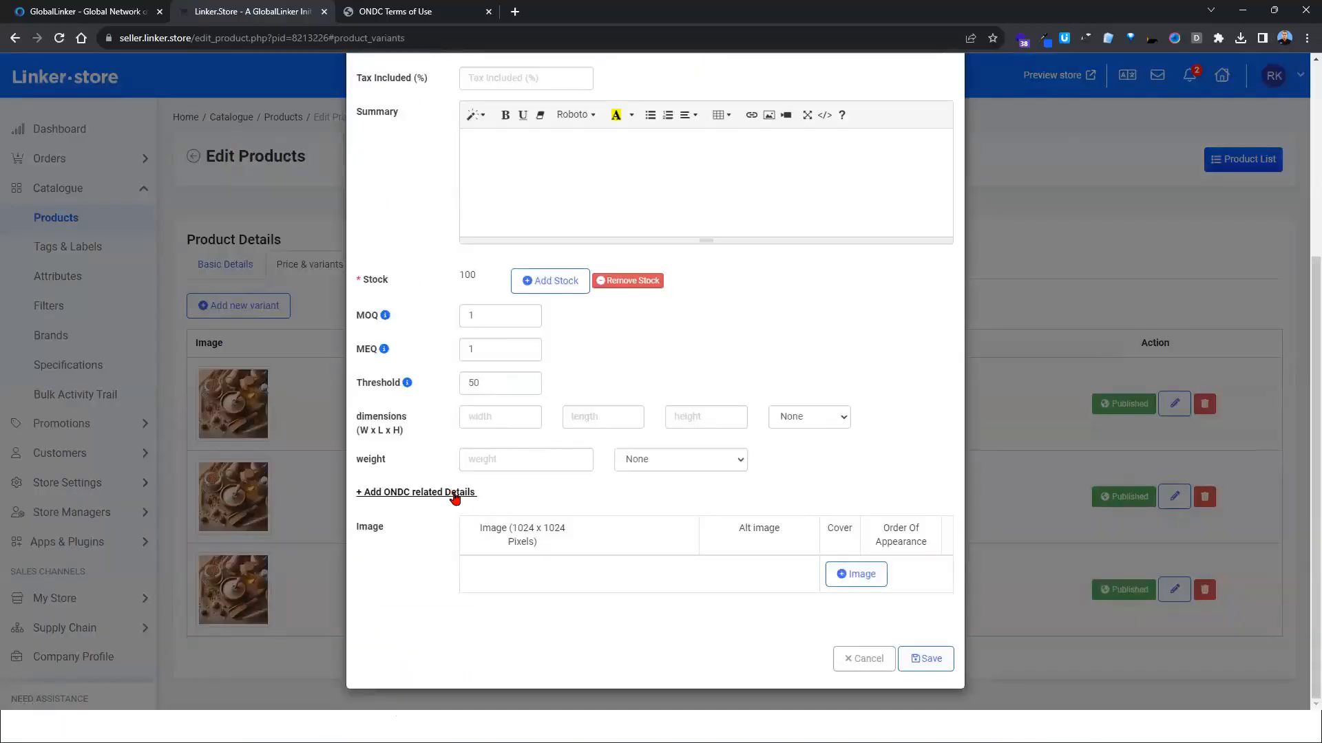
left_click(441, 492)
scroll(454, 535, "down", 3)
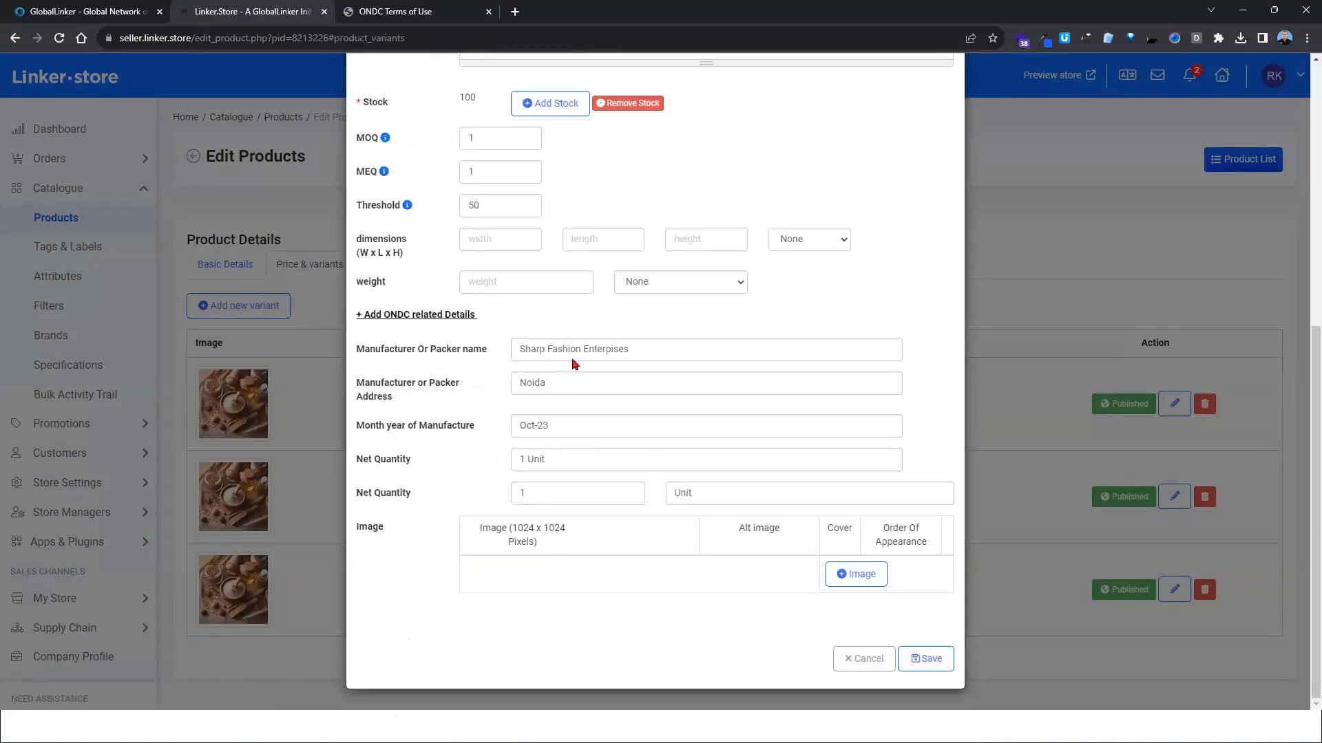
left_click(848, 657)
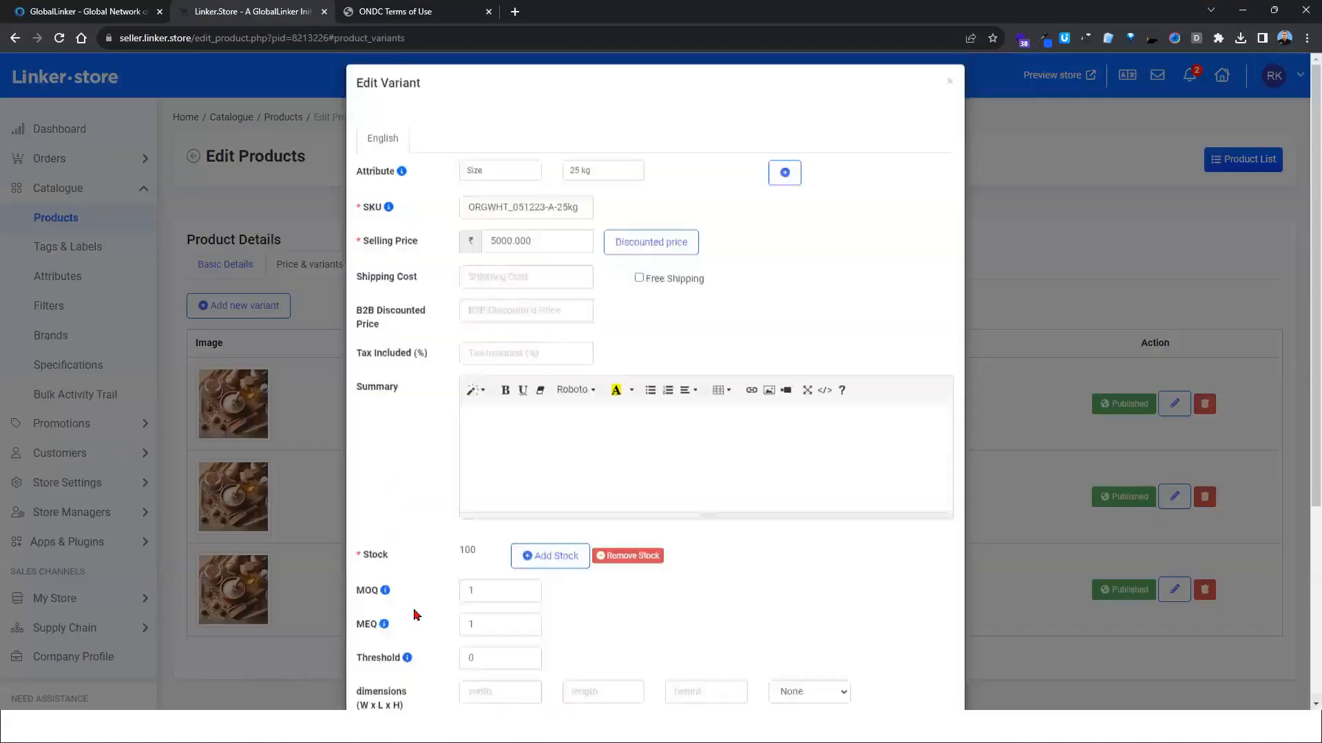
Review the ONDC related details of the 25 kg wheat variant and save the variant
scroll(409, 517, "down", 4)
left_click(427, 496)
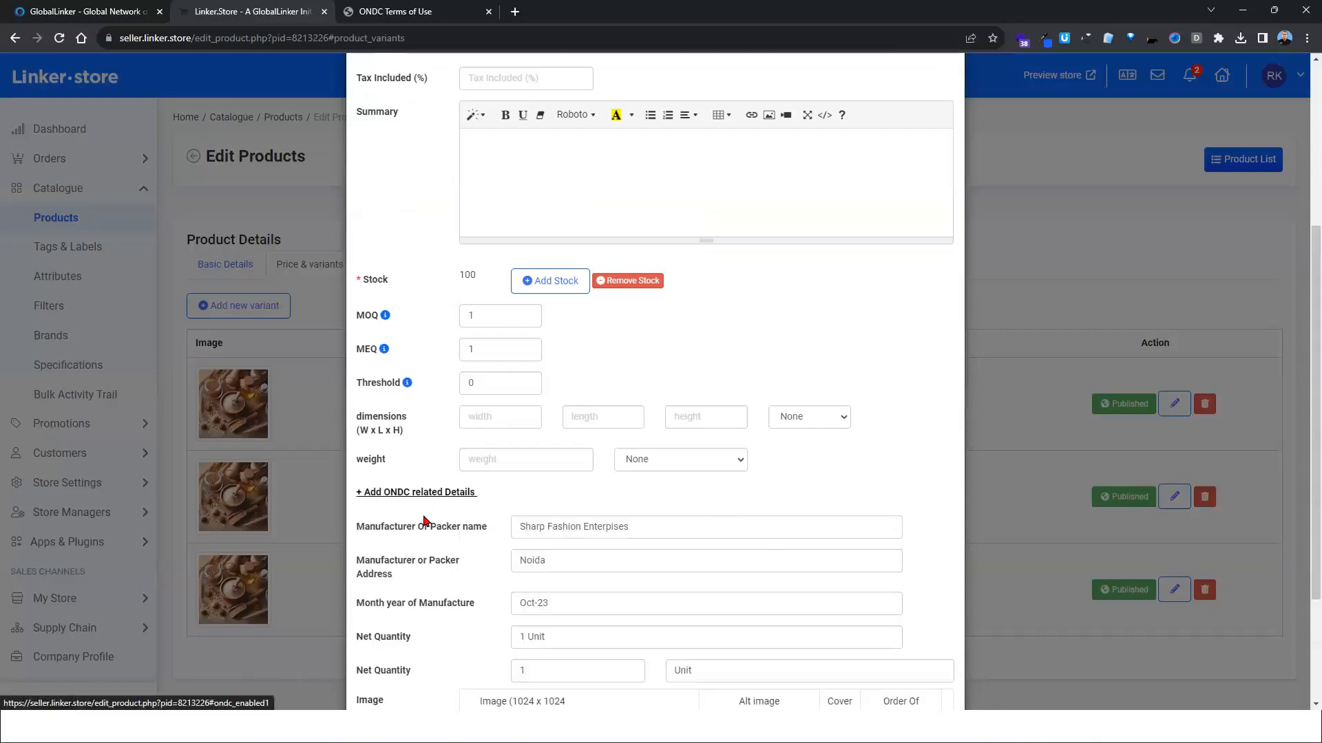
scroll(611, 515, "down", 3)
left_click(924, 659)
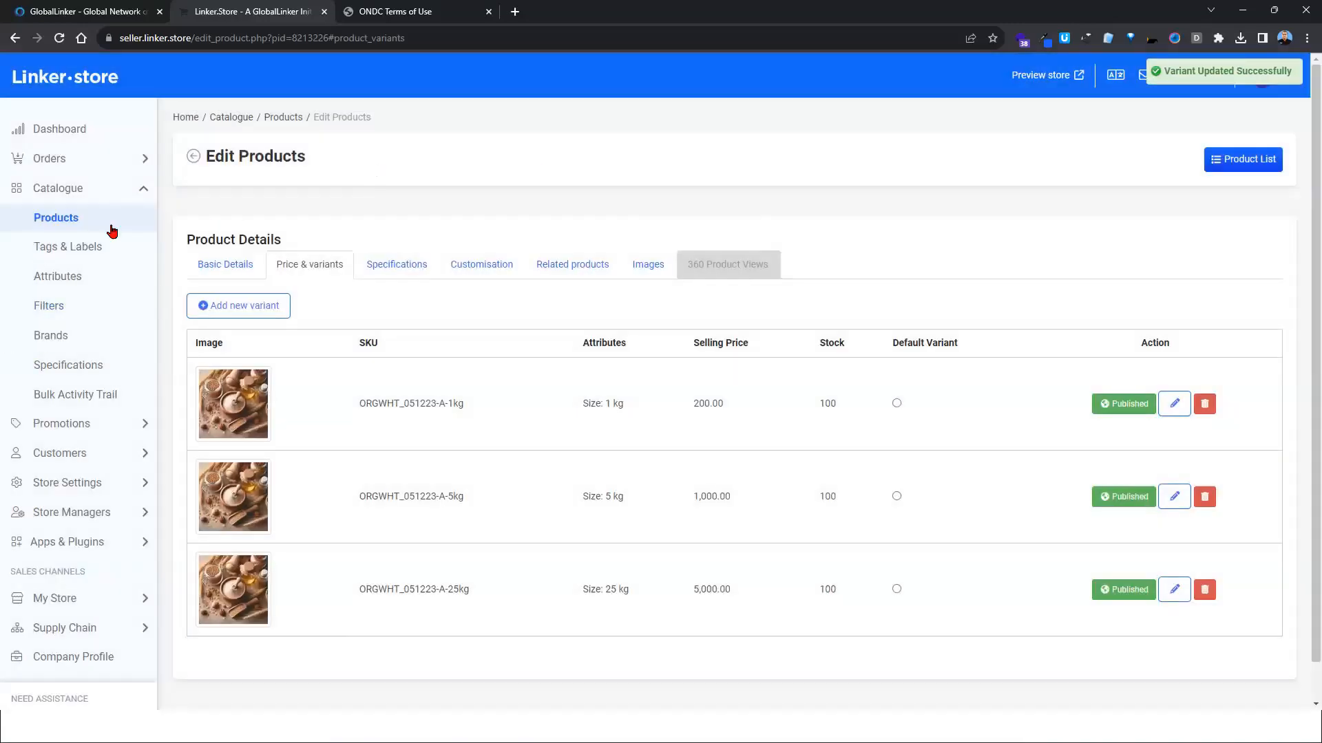
Return to the store's Products list and switch to the presentation slides
key("alt+Tab")
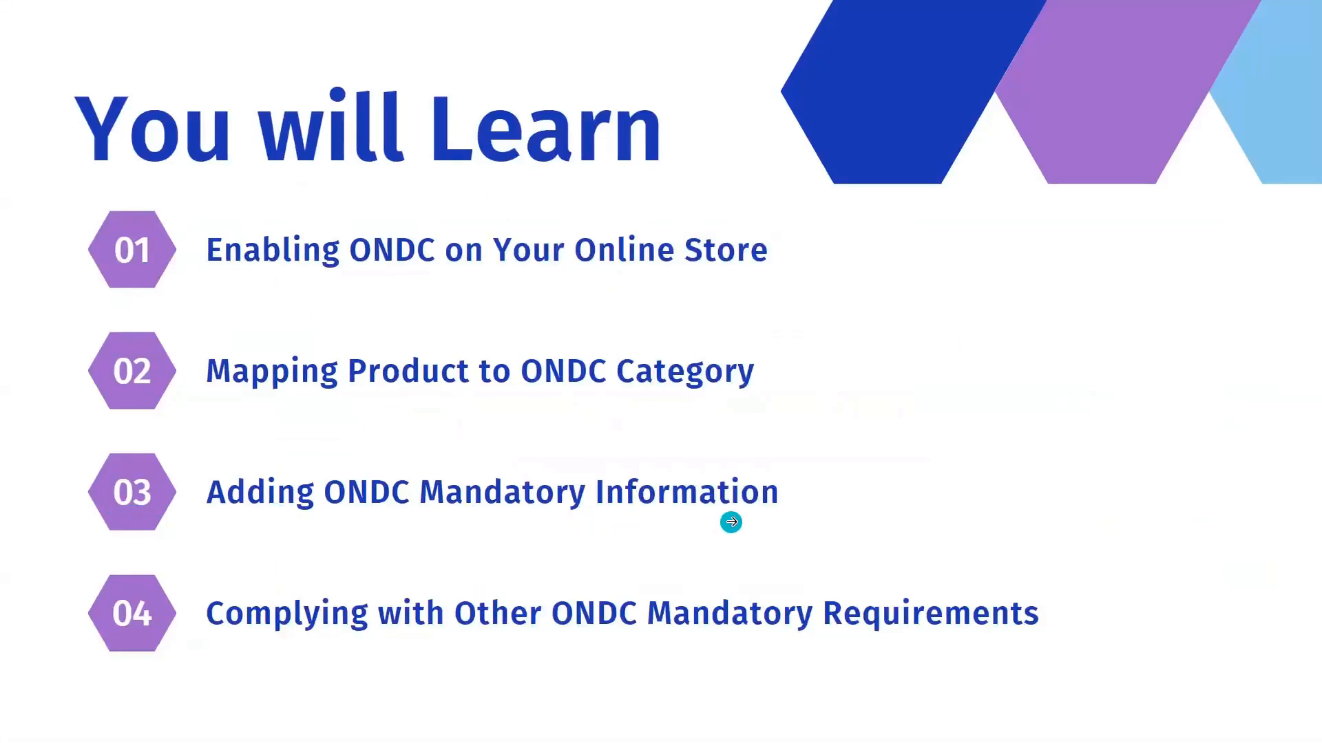
key("alt+Tab")
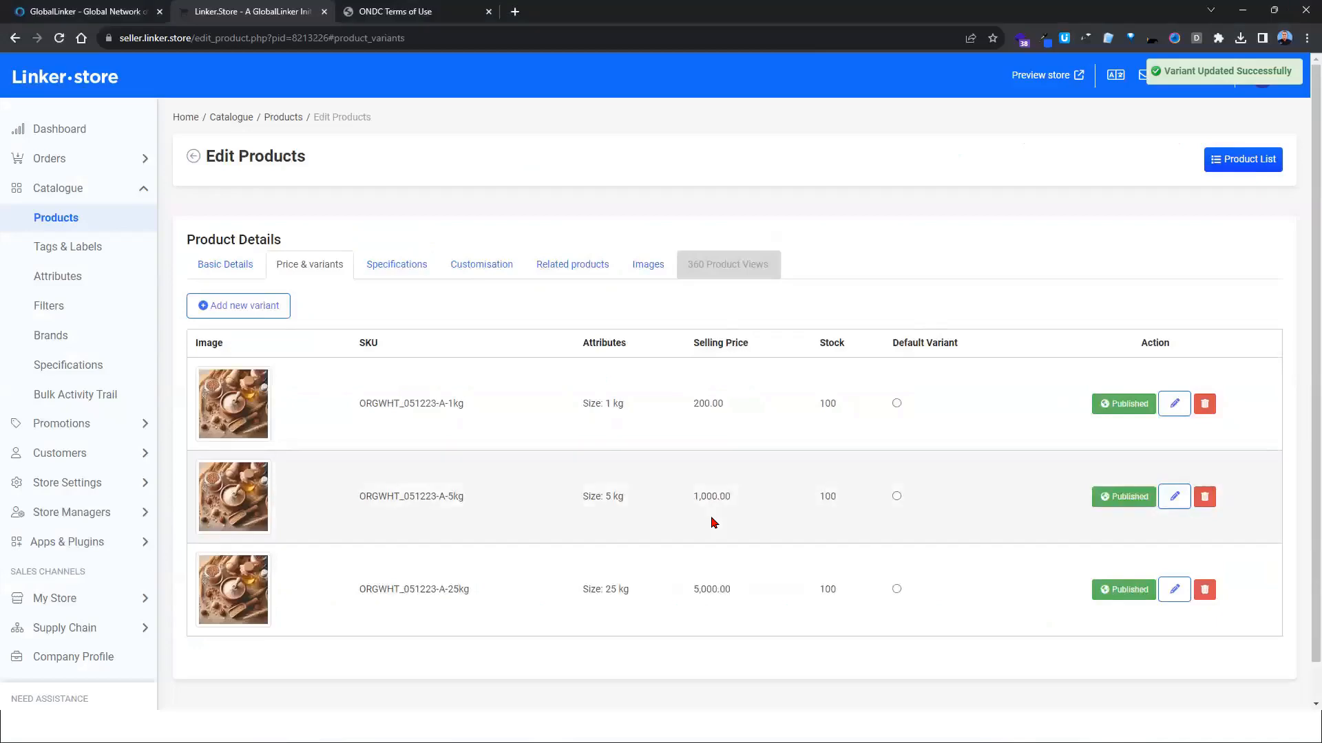
left_click(90, 219)
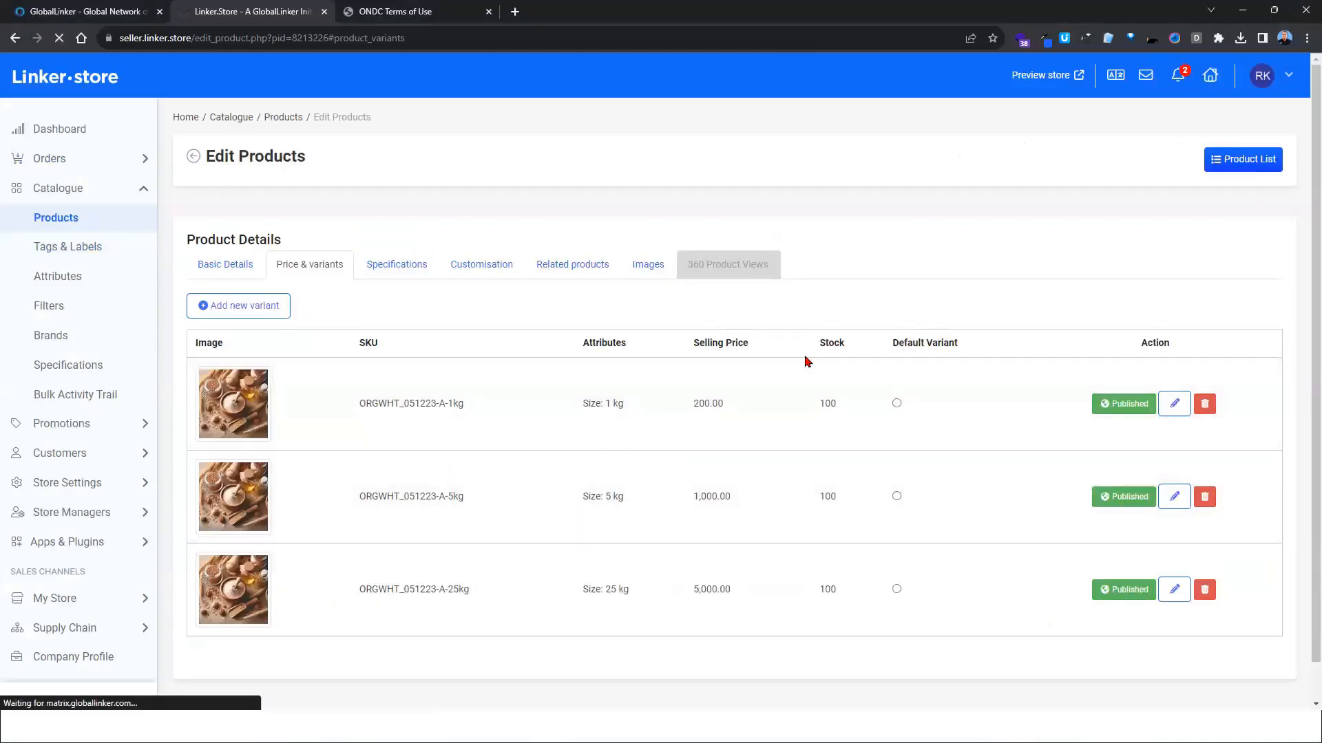
key("alt+Tab")
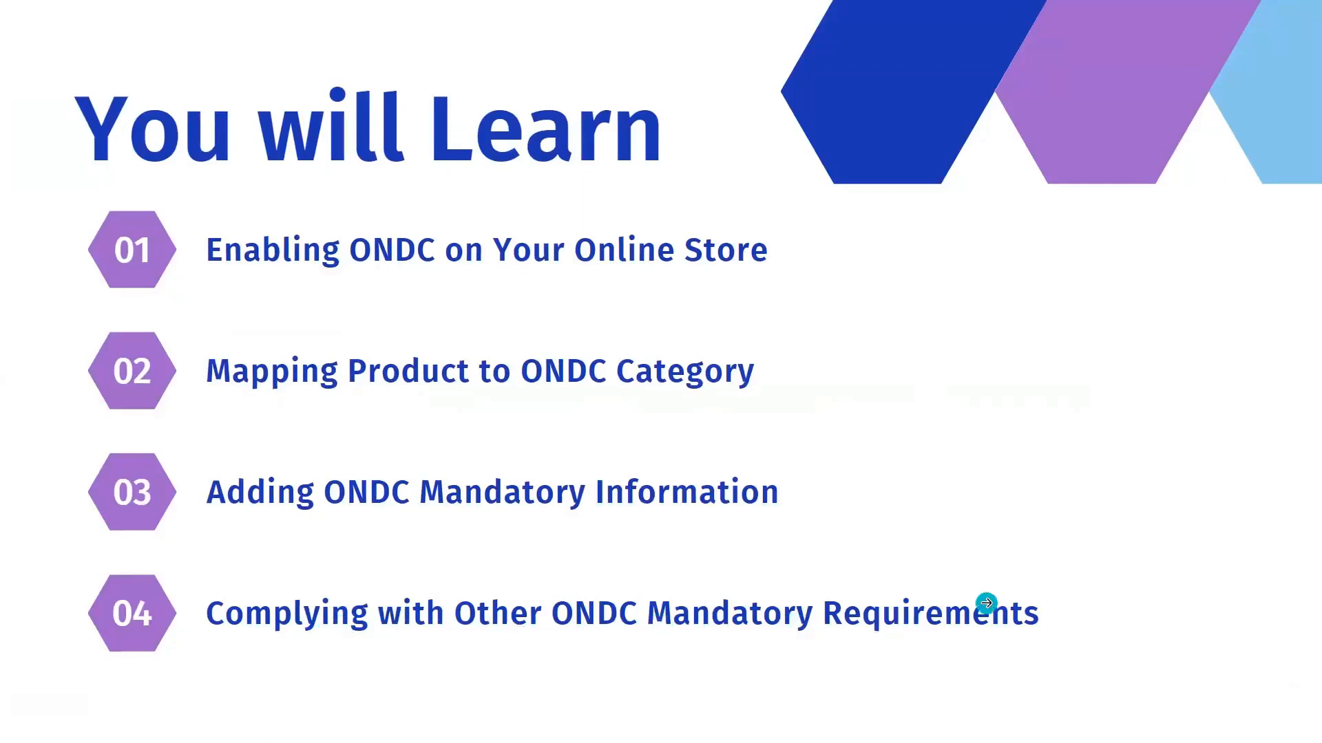
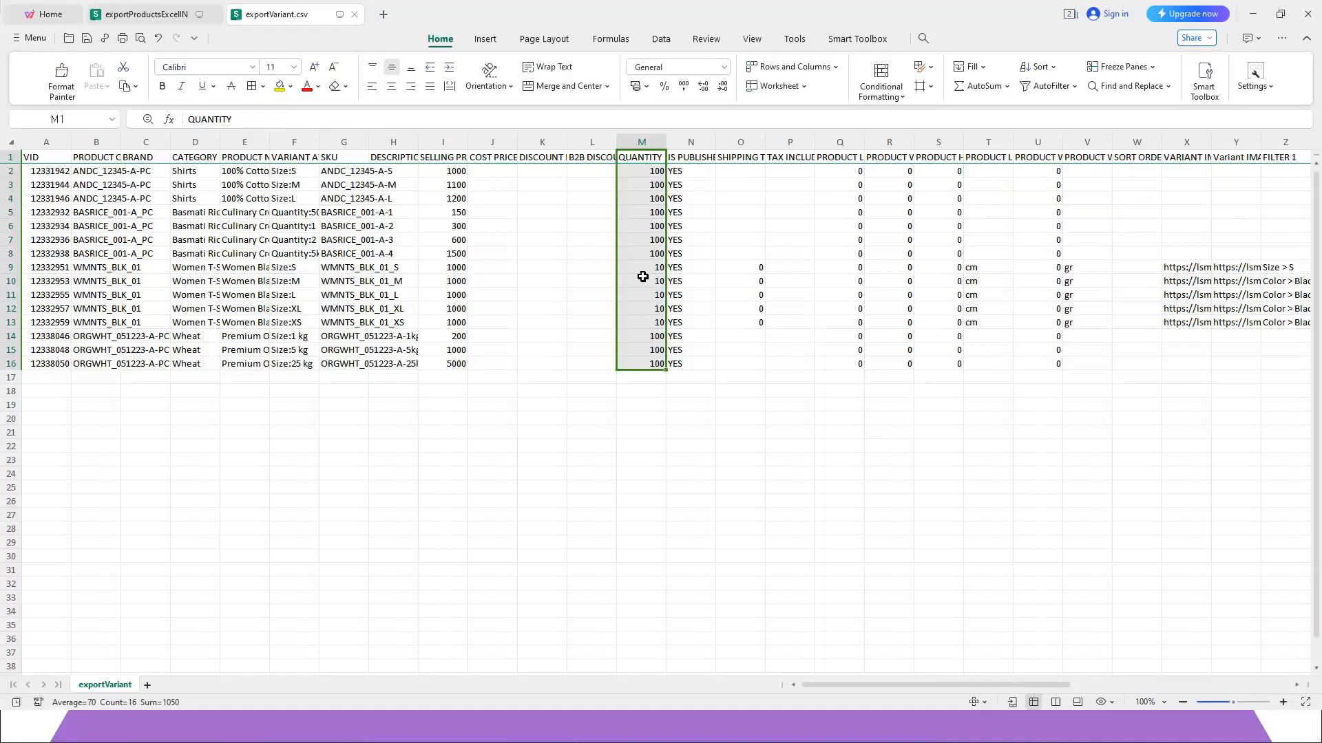
Examine the QUANTITY column in exportVariant.csv and switch back to the Linker.Store browser window
left_click(654, 255)
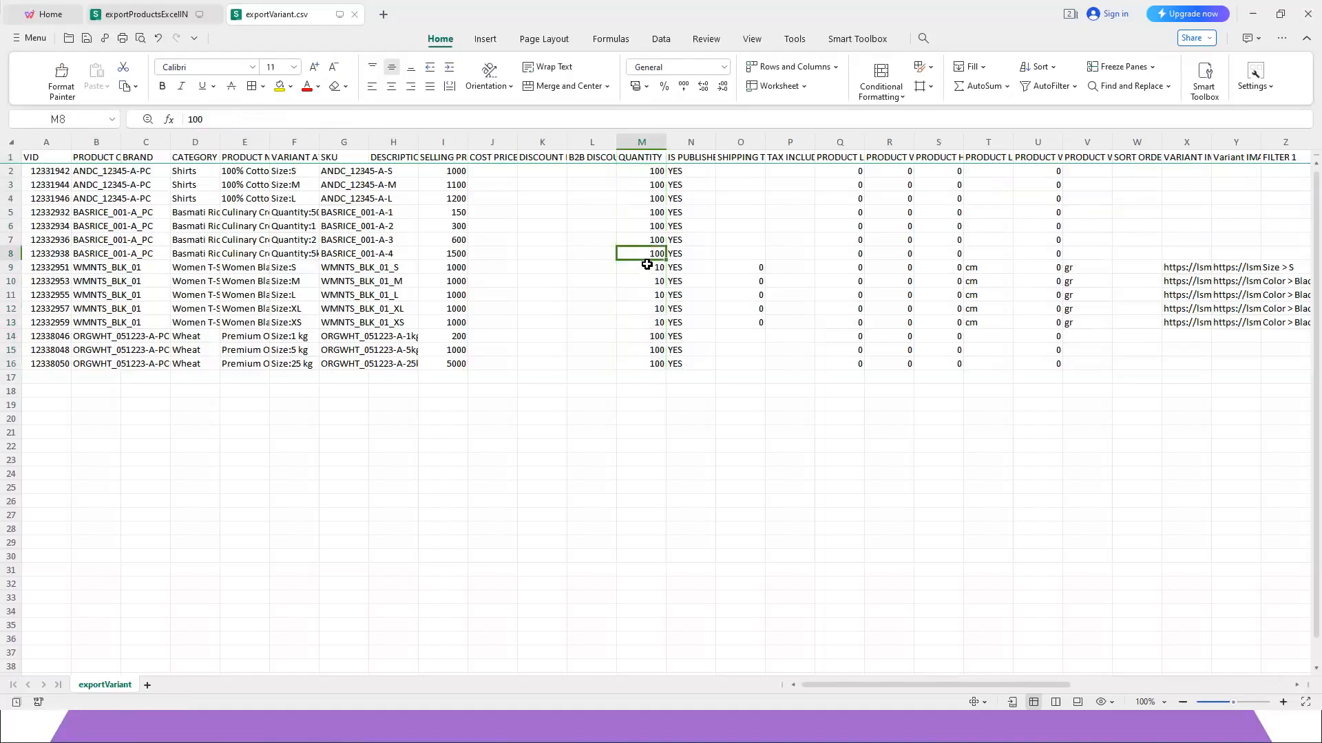
key("alt+Tab")
key("alt+Tab")
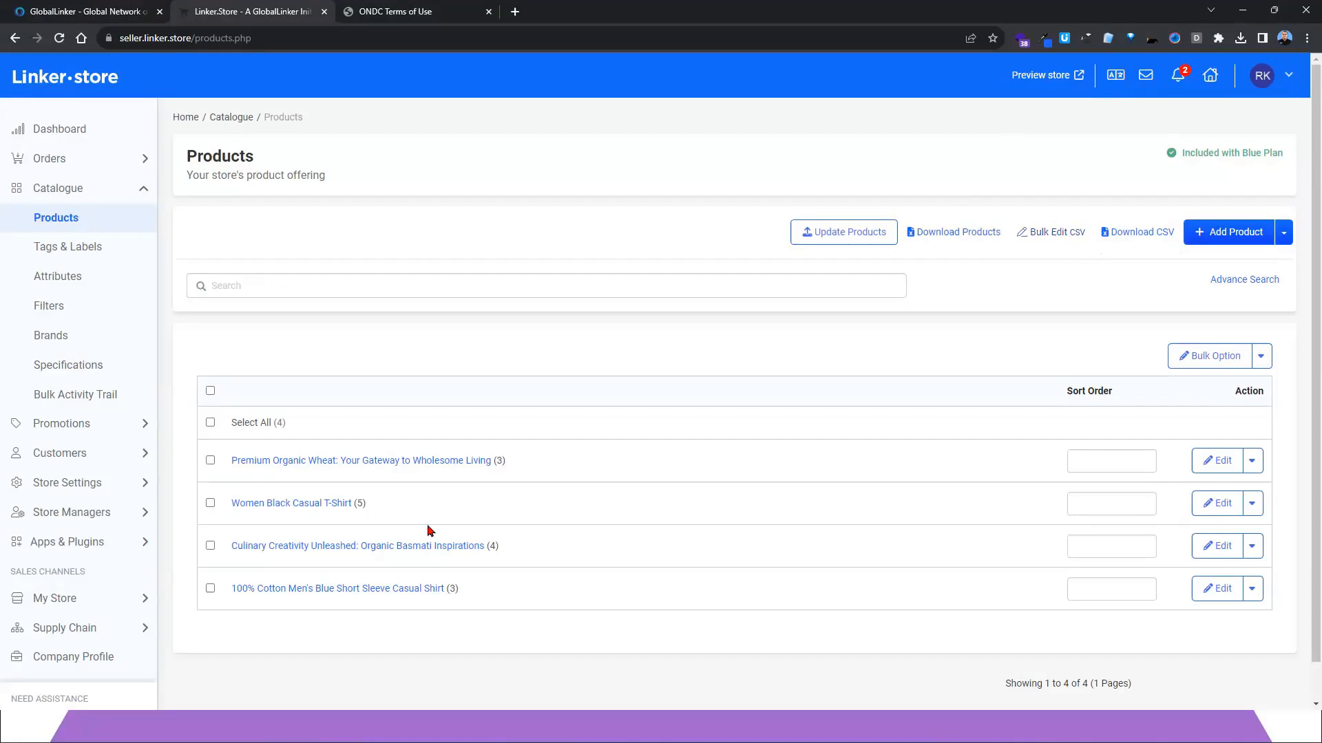
Open the 1 kg variant of Premium Organic Wheat for editing and examine its stock options
left_click(369, 461)
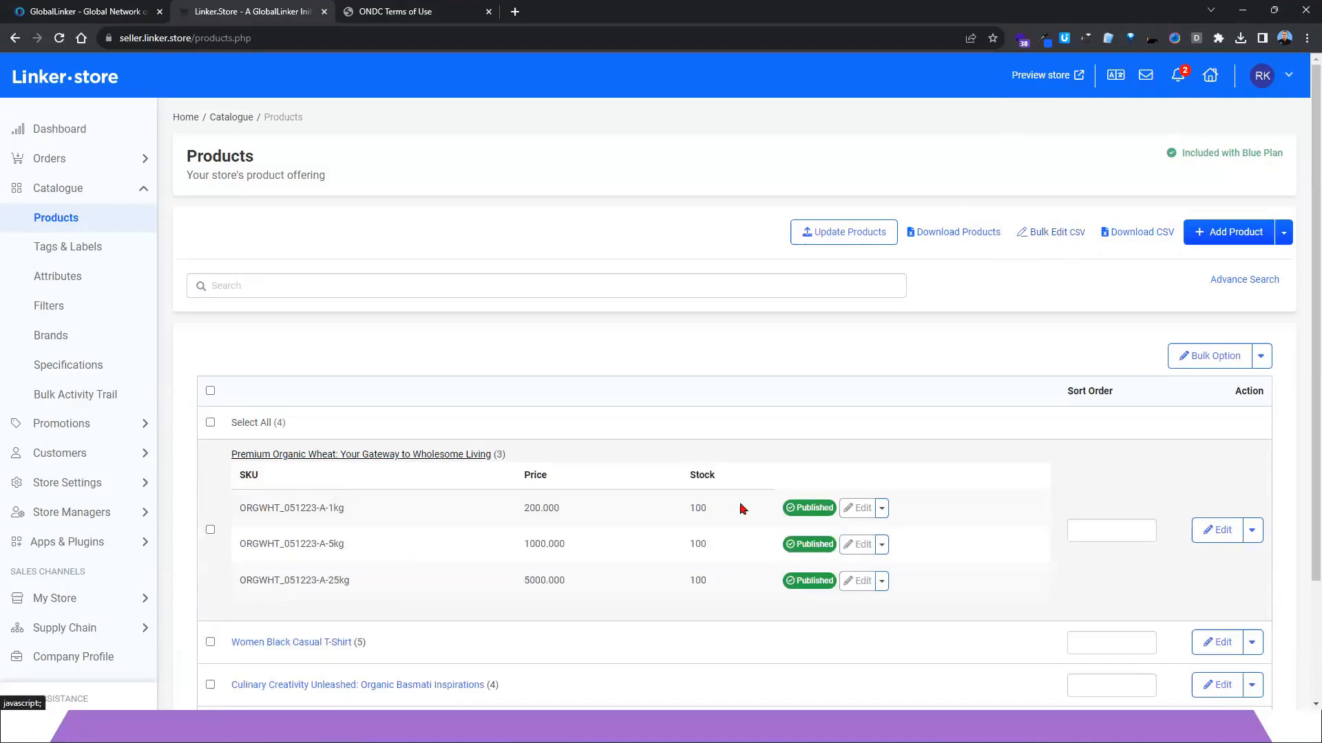
left_click(859, 508)
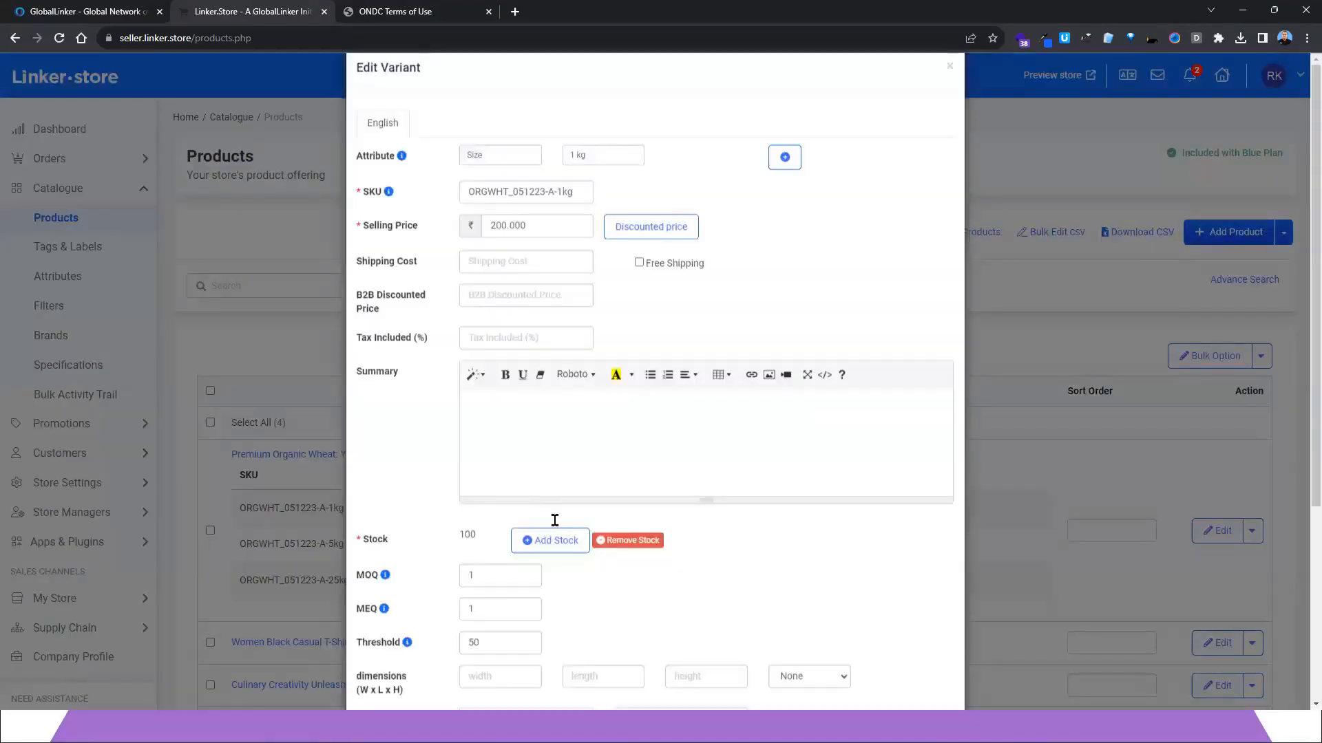
scroll(531, 522, "down", 1)
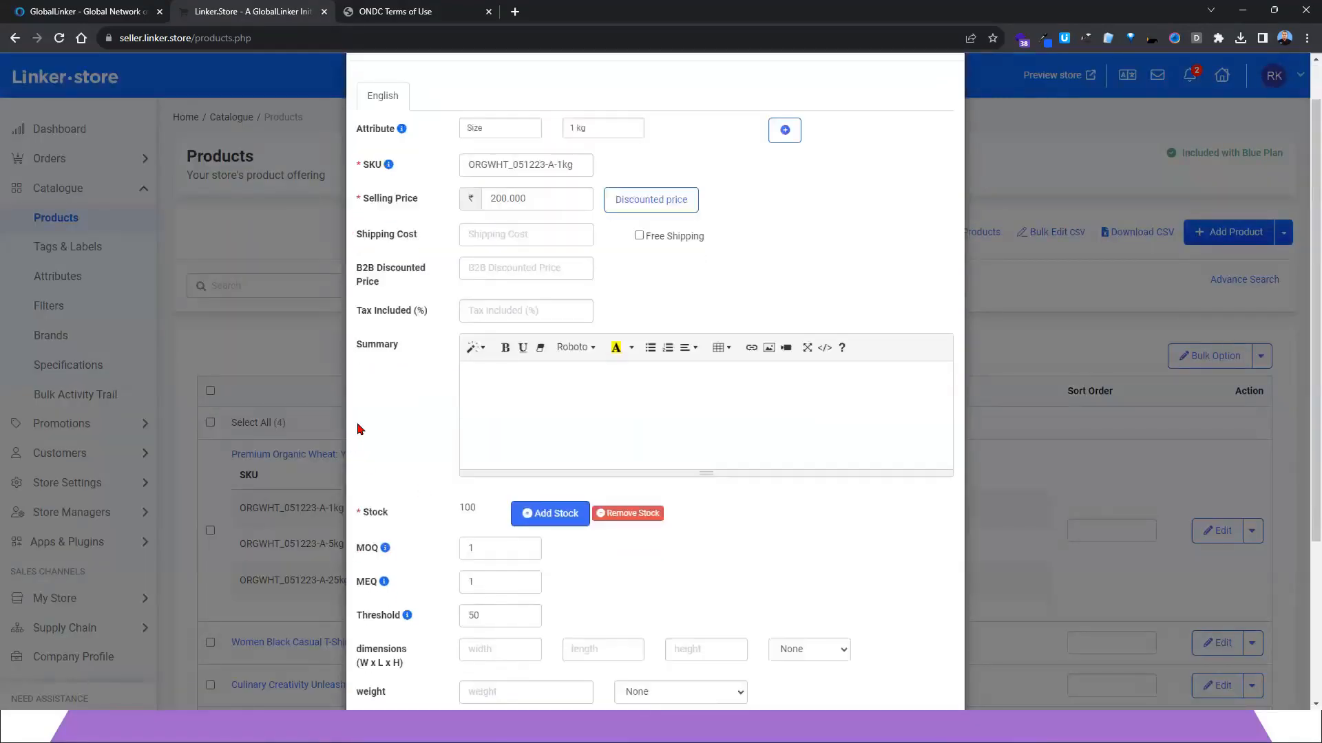
scroll(377, 437, "down", 2)
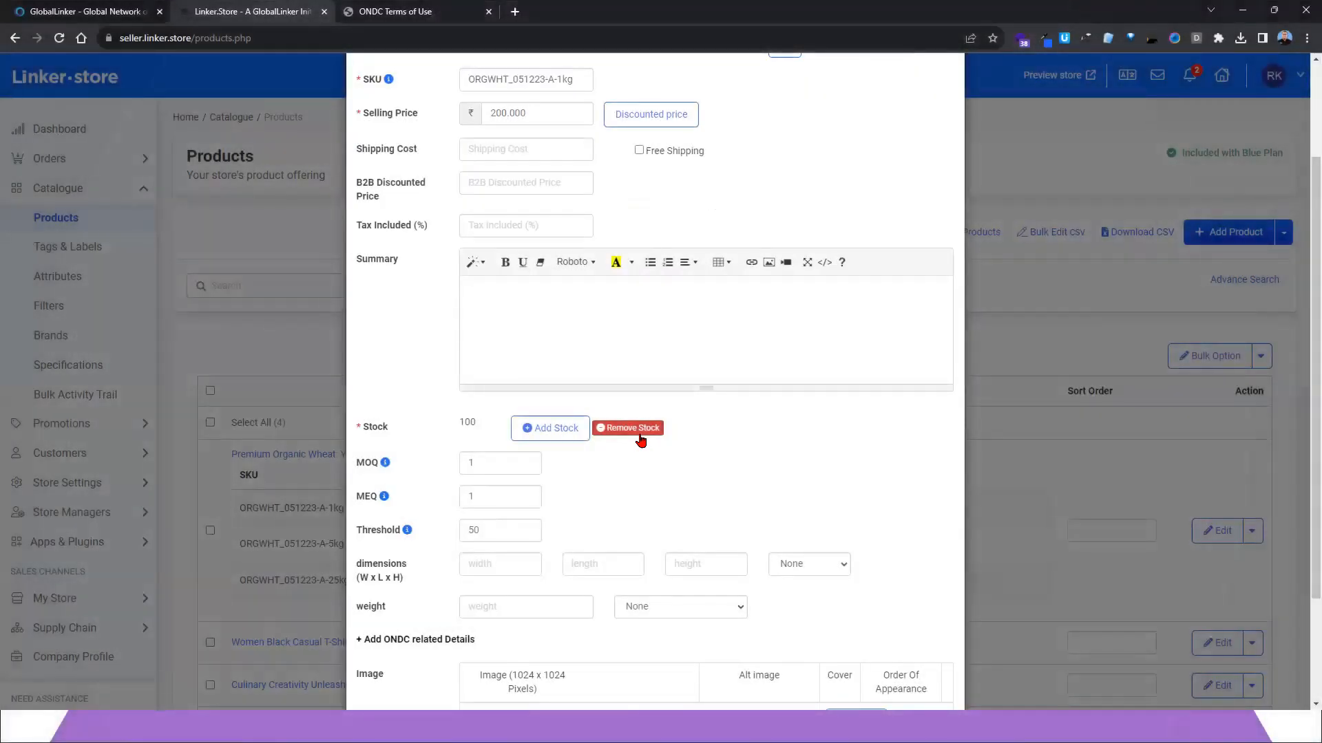
Read the ONDC Mandatory Requirement slide in the presentation window, return to Linker.Store, and close the variant editor unchanged
key("alt+Tab")
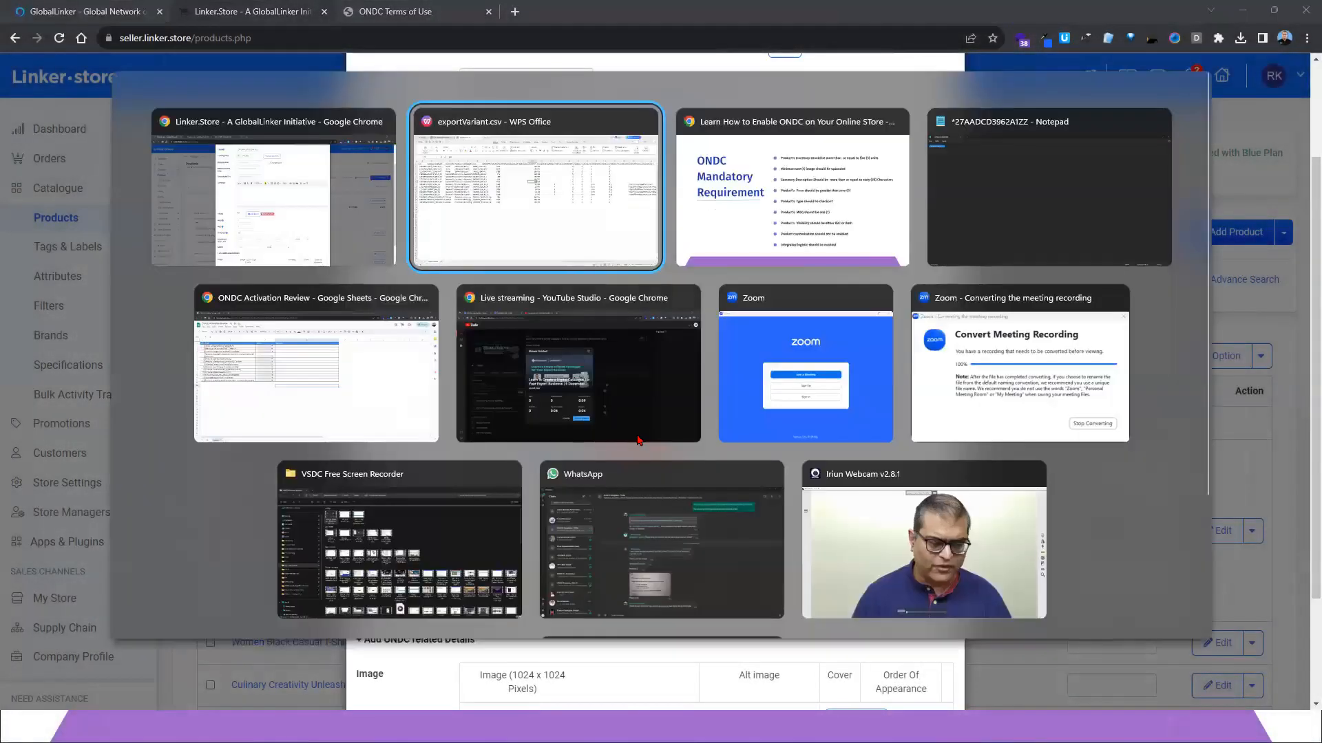
left_click(751, 183)
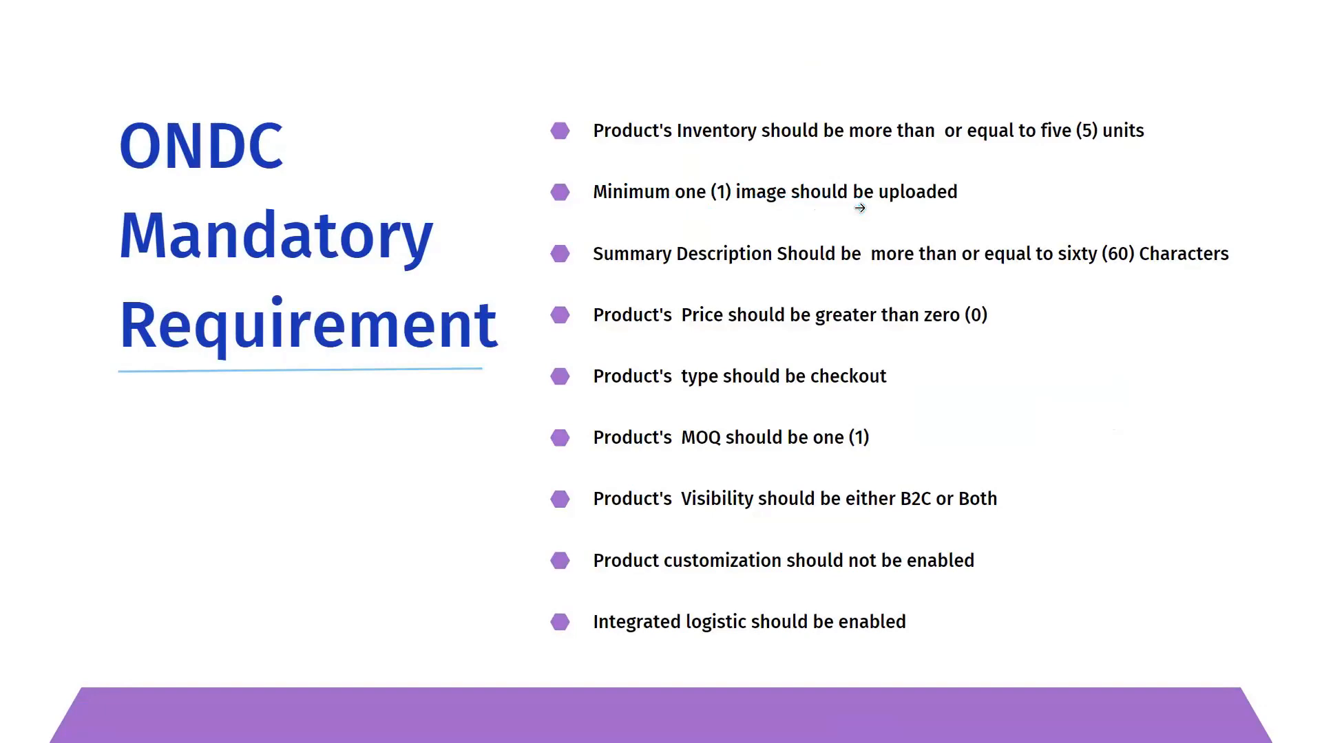
key("alt+Tab")
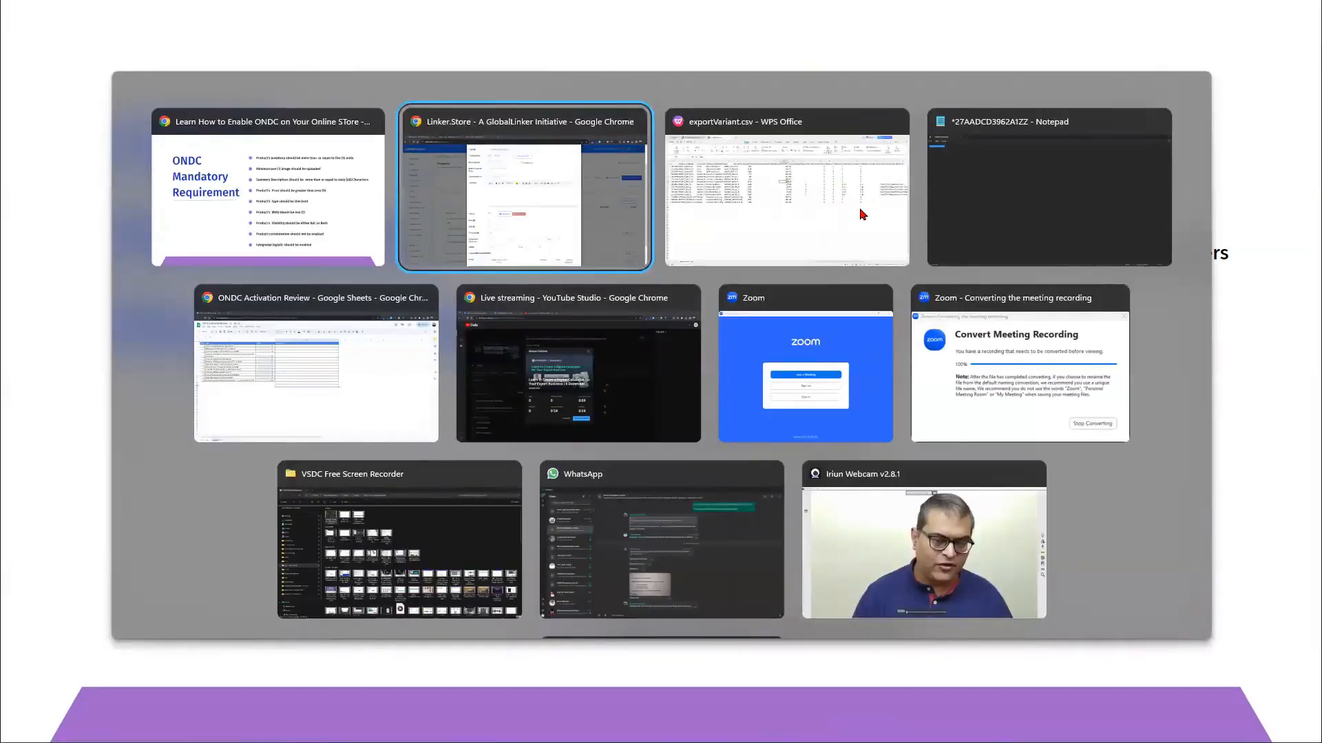
scroll(857, 183, "up", 3)
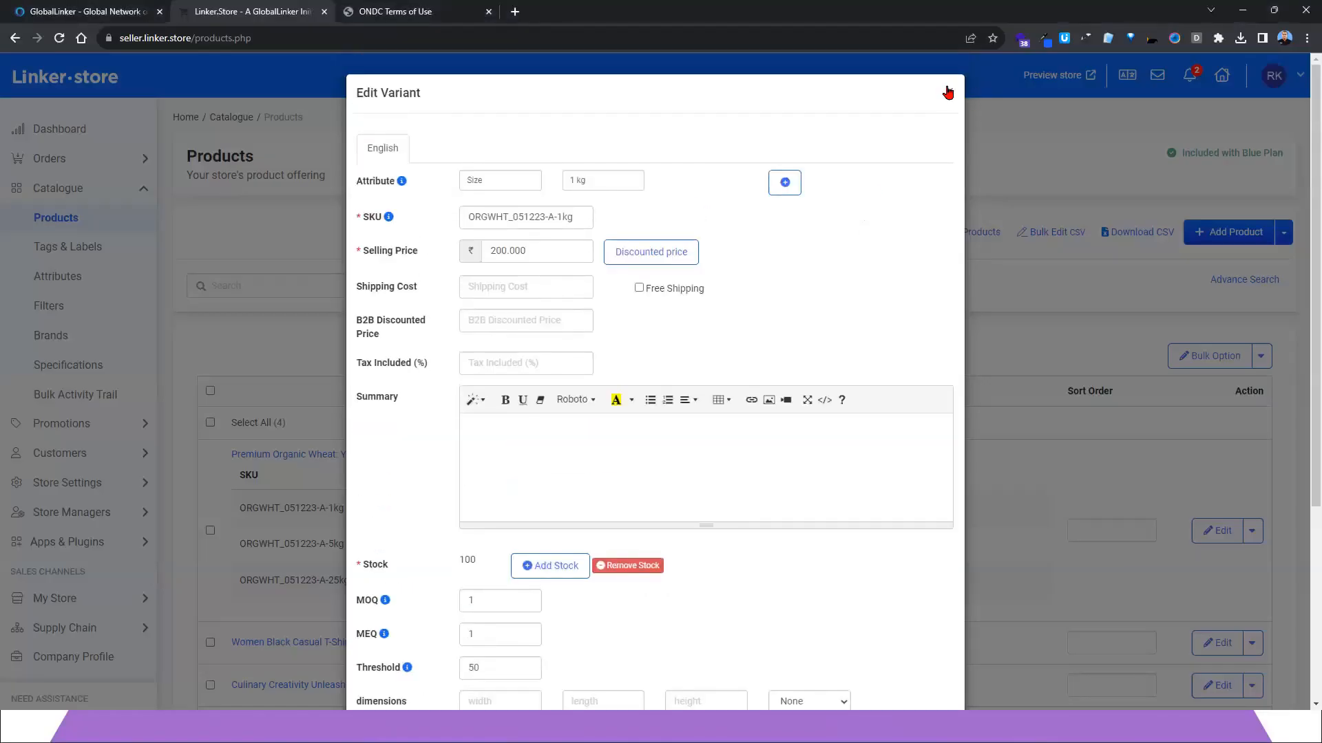
left_click(947, 94)
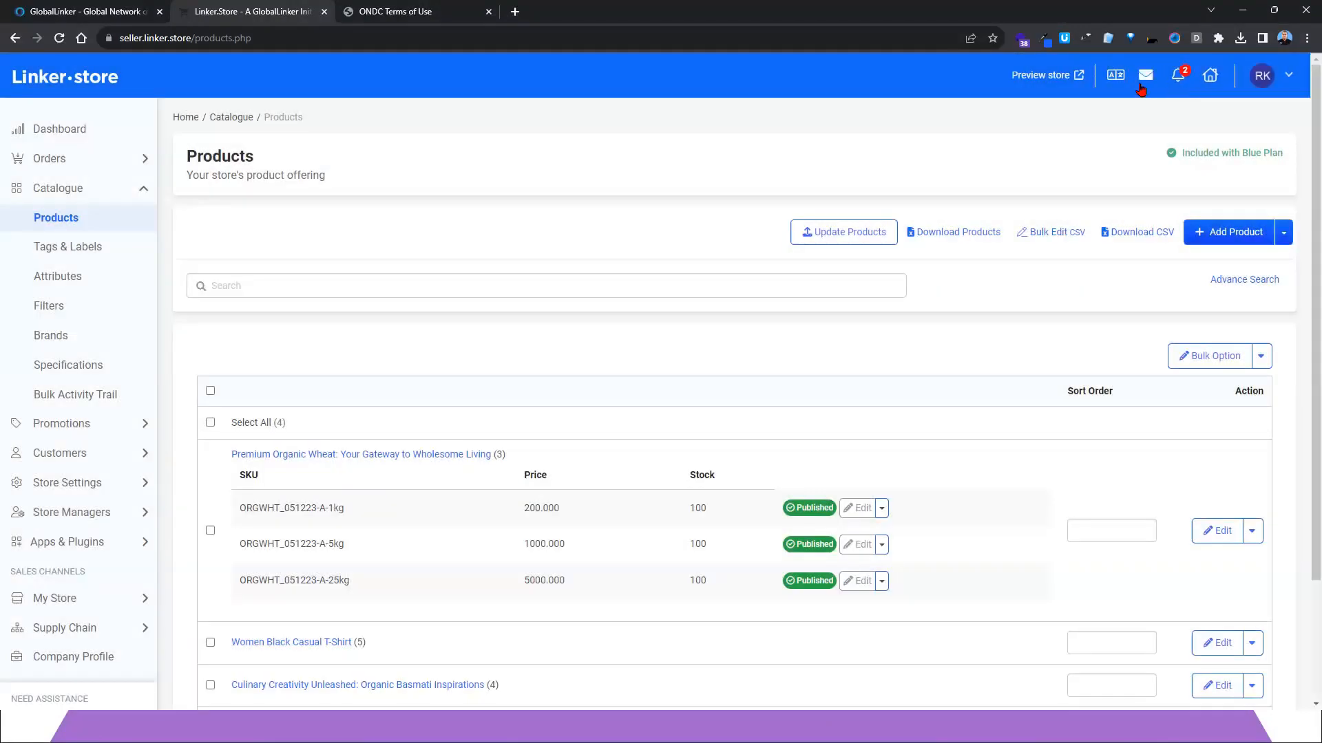
Copy the Sharp Fashion store address from the seller home page and open it in a new browser tab
left_click(1210, 76)
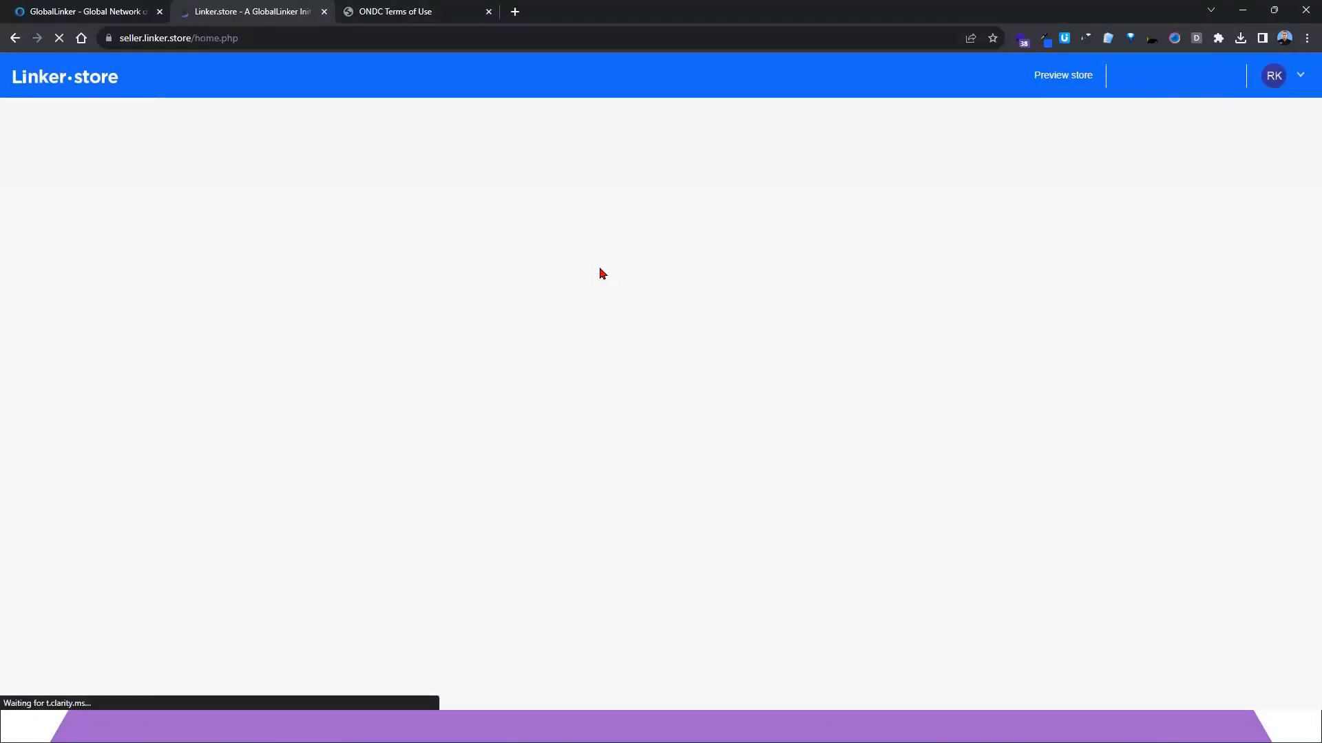
left_click_drag(659, 175, 818, 179)
key("ctrl+c")
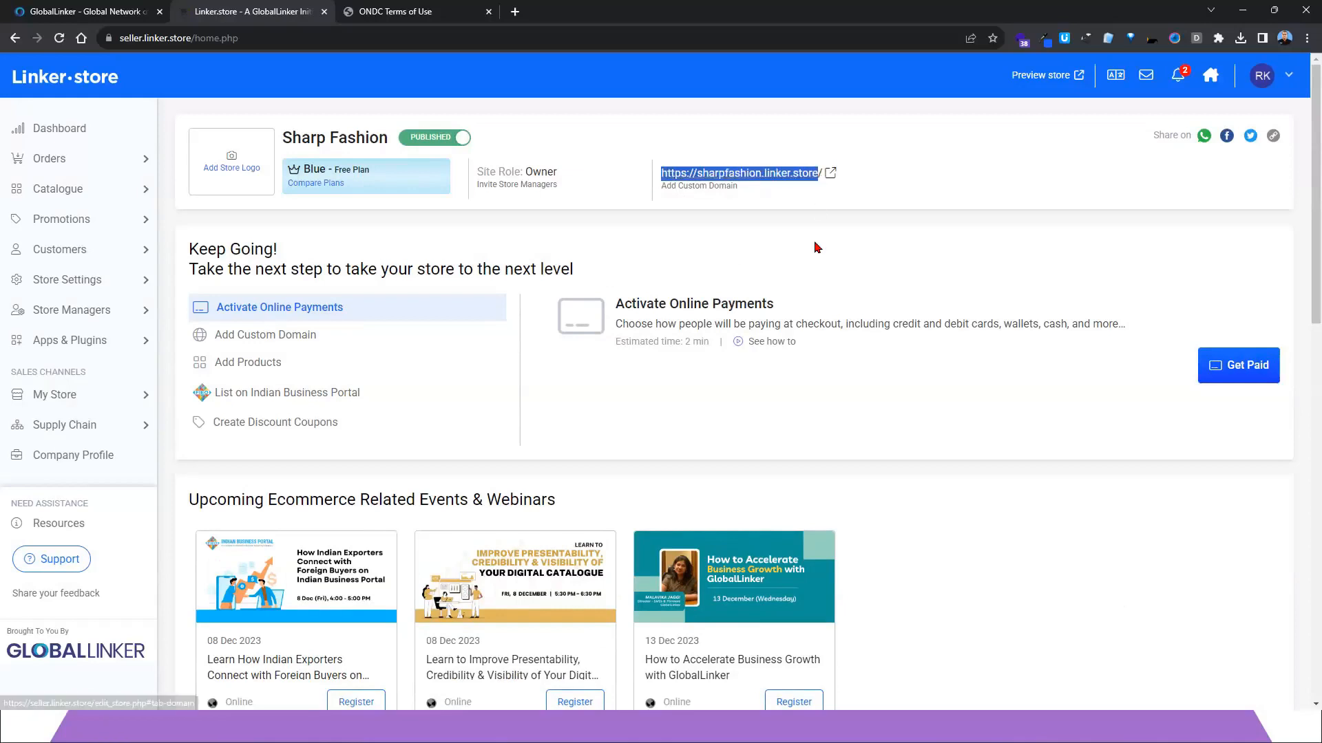
left_click(515, 12)
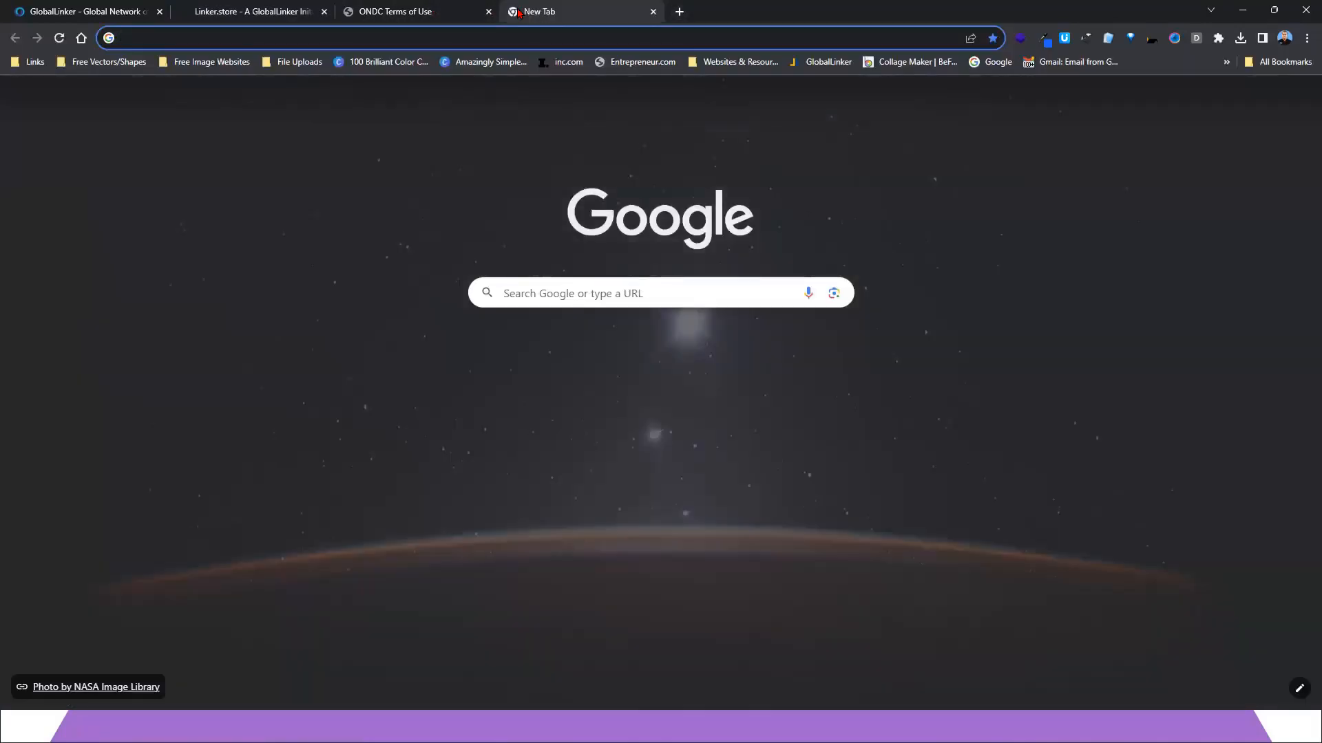
key("ctrl+v")
key("Return")
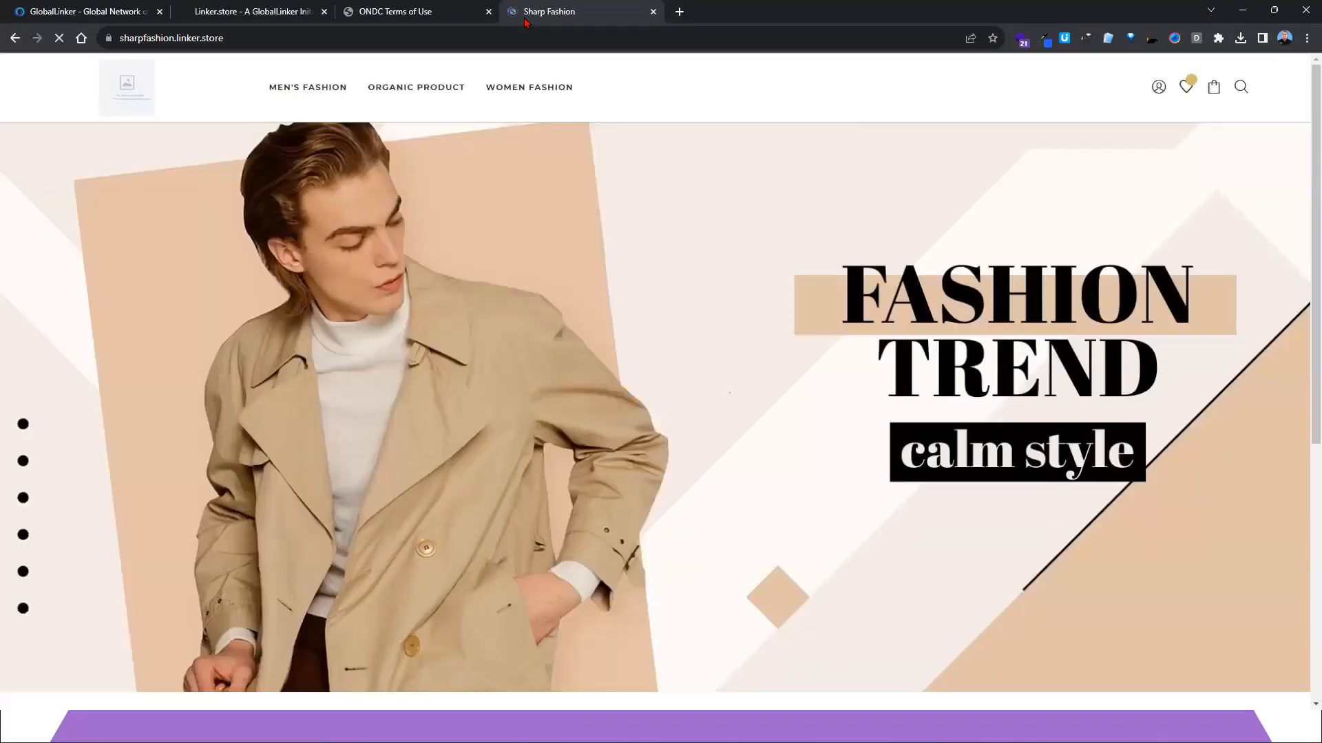
Browse the storefront's Men's Fashion, Organic Product and Women Fashion categories to check their product listings
left_click(304, 91)
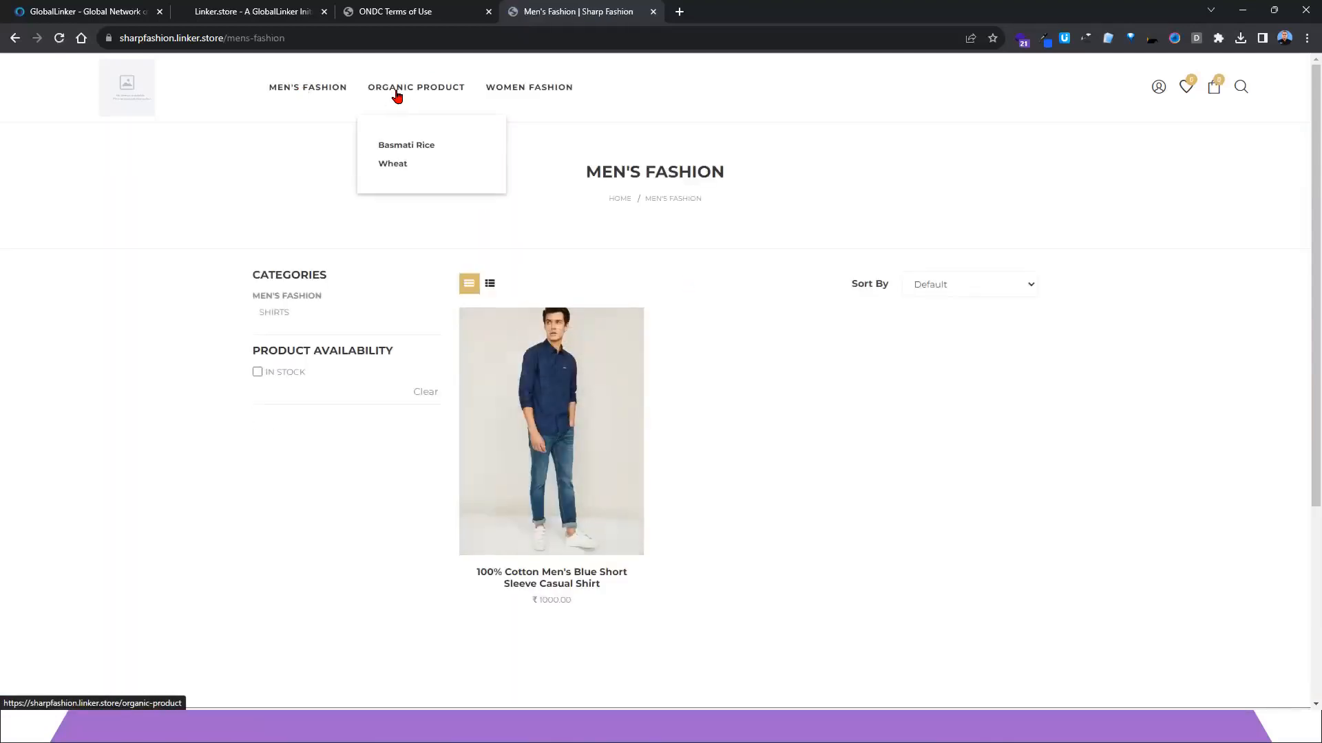
left_click(398, 95)
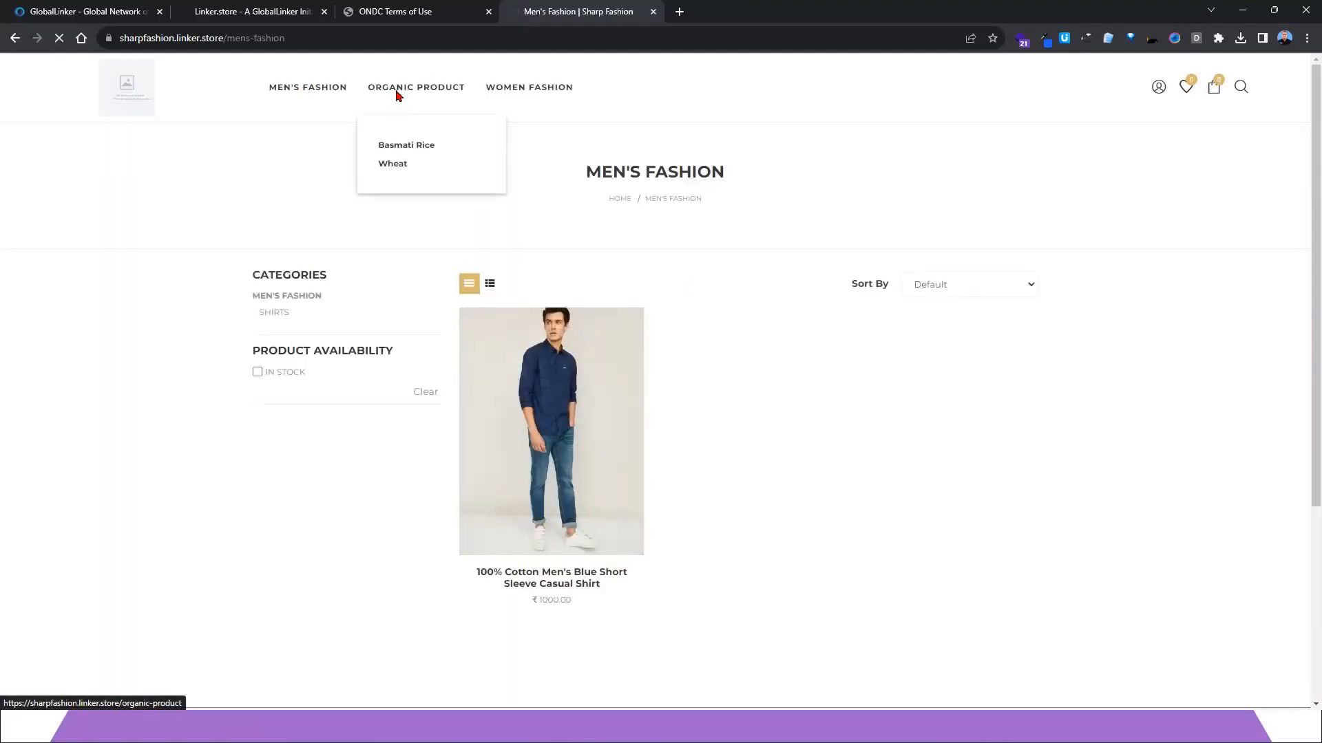
left_click(550, 92)
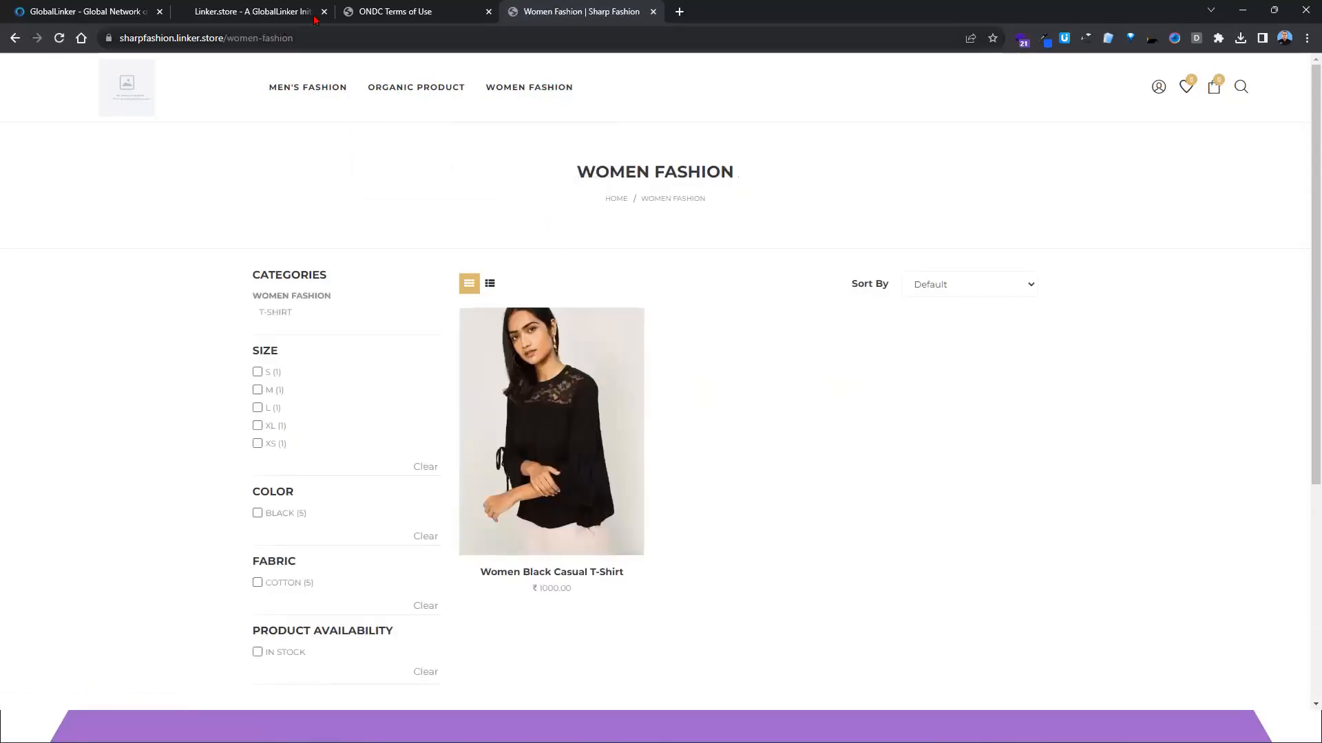
Switch to the exportVariant.csv spreadsheet in WPS Office and check the variant cover image column for rows 1 to 16
mouse_move(228, 10)
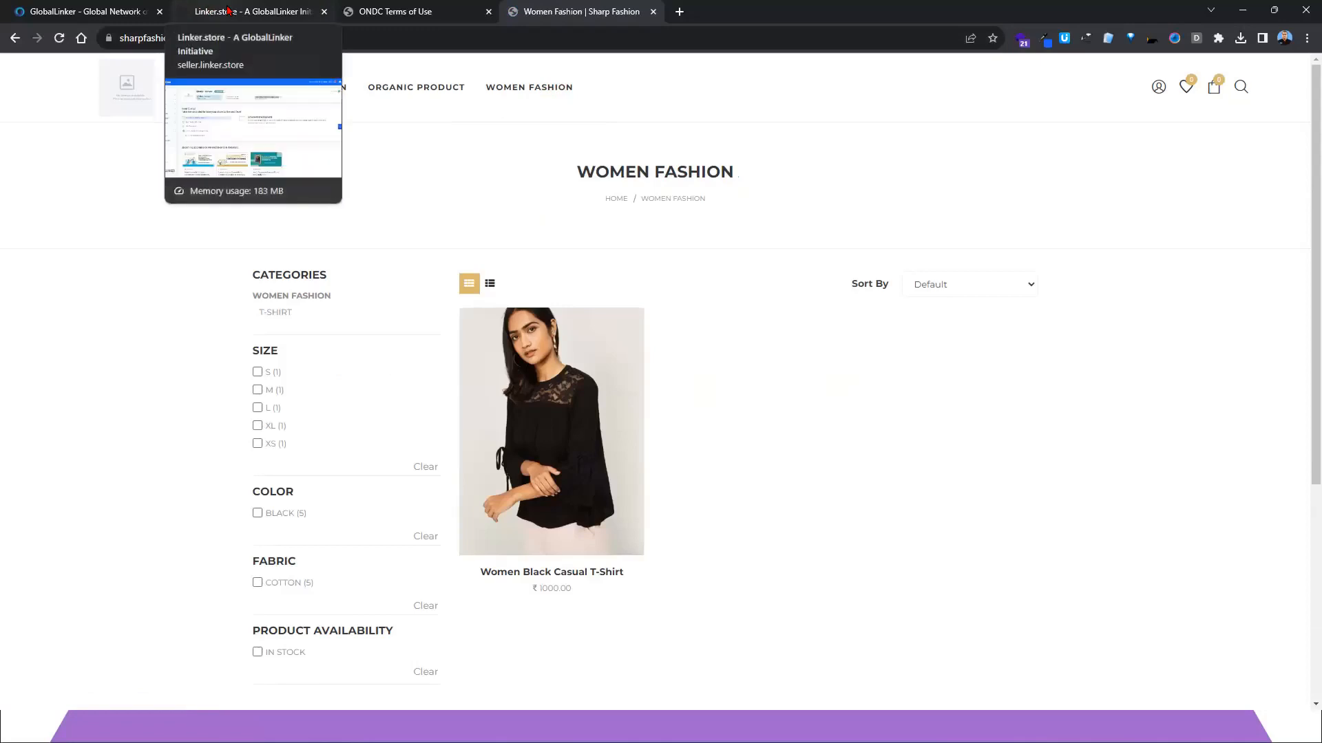
left_click(271, 19)
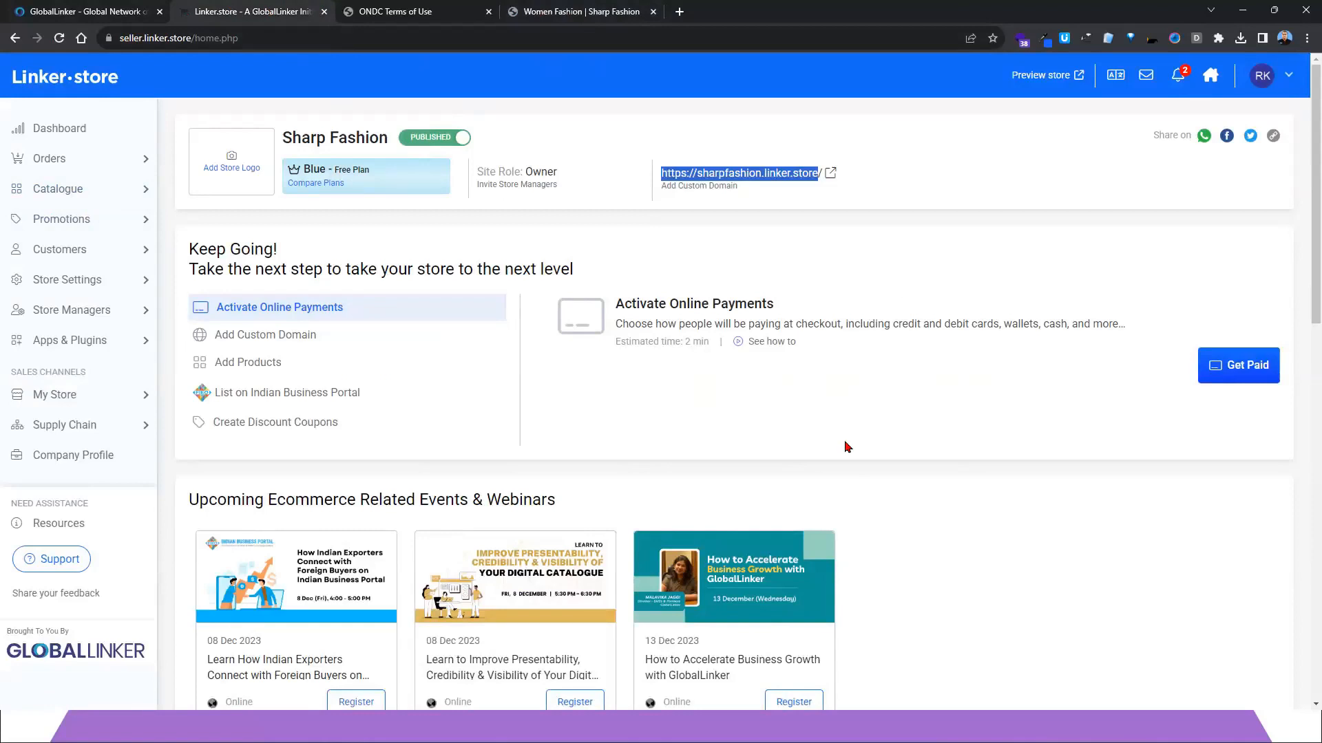
key("alt+Tab")
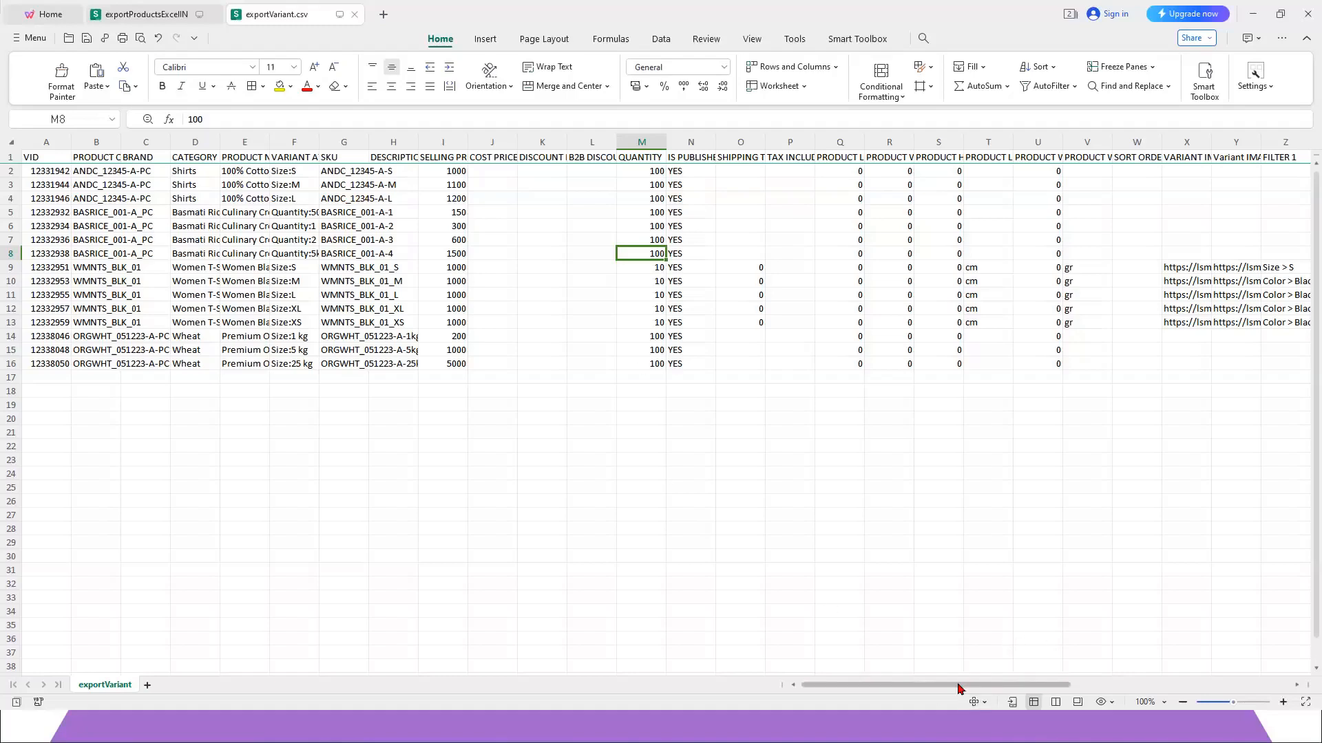
left_click_drag(958, 688, 1090, 688)
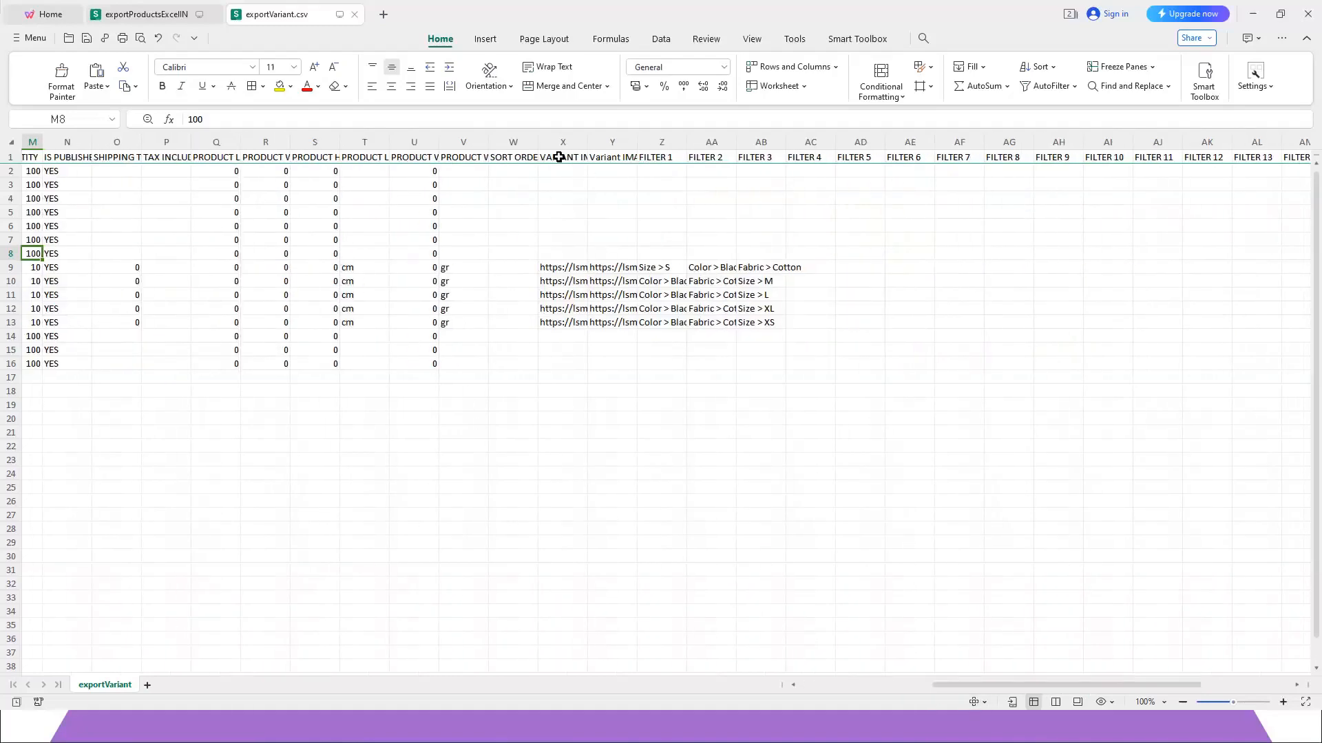
left_click_drag(559, 157, 568, 361)
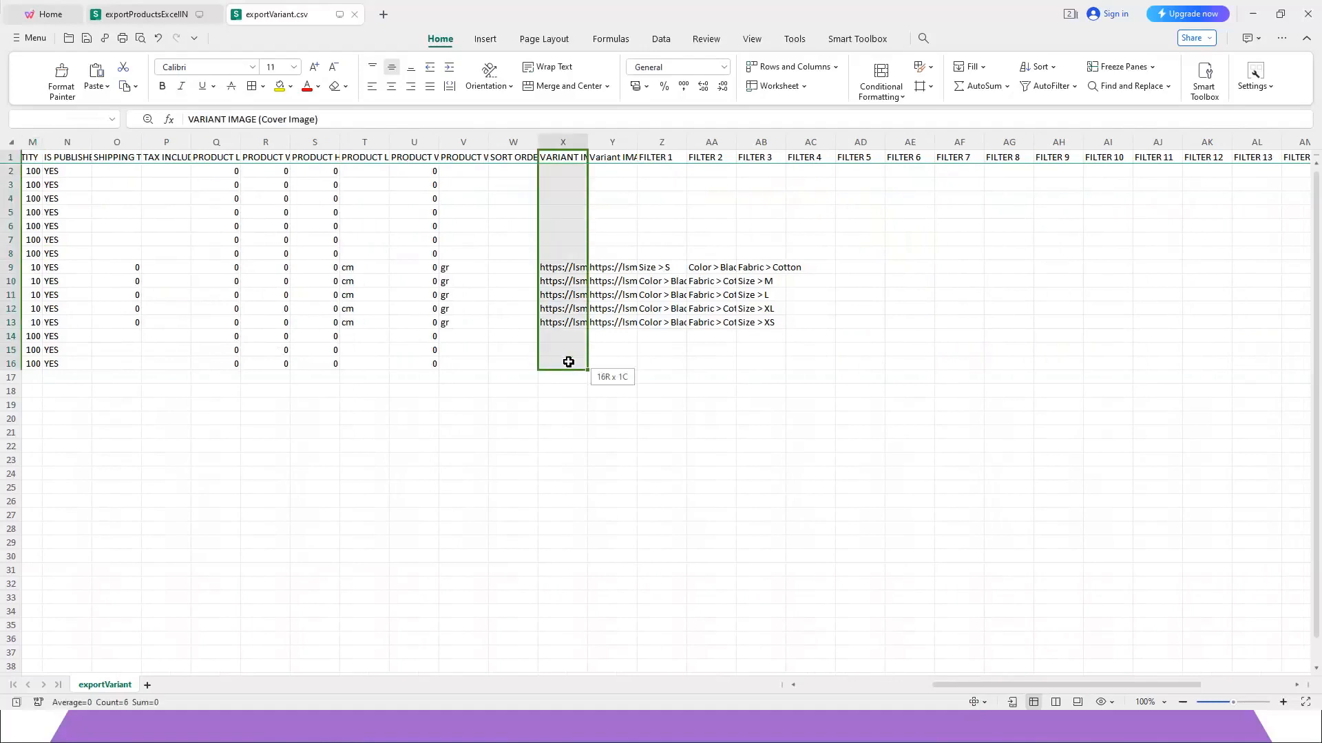
left_click_drag(567, 364, 568, 364)
Read the ONDC Mandatory Requirement slide in the presentation window, including the minimum summary length, and switch back to the Linker.Store home page
key("alt+Tab")
key("Tab")
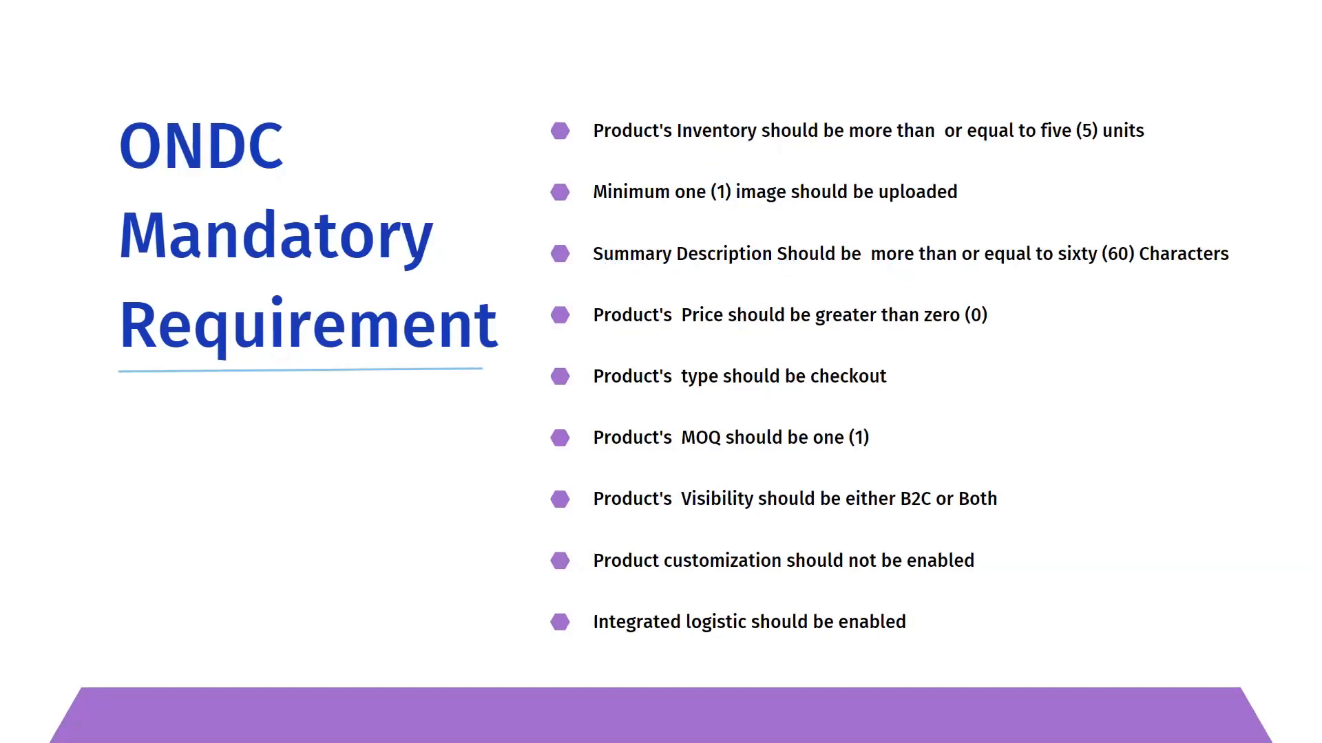
key("alt+Tab")
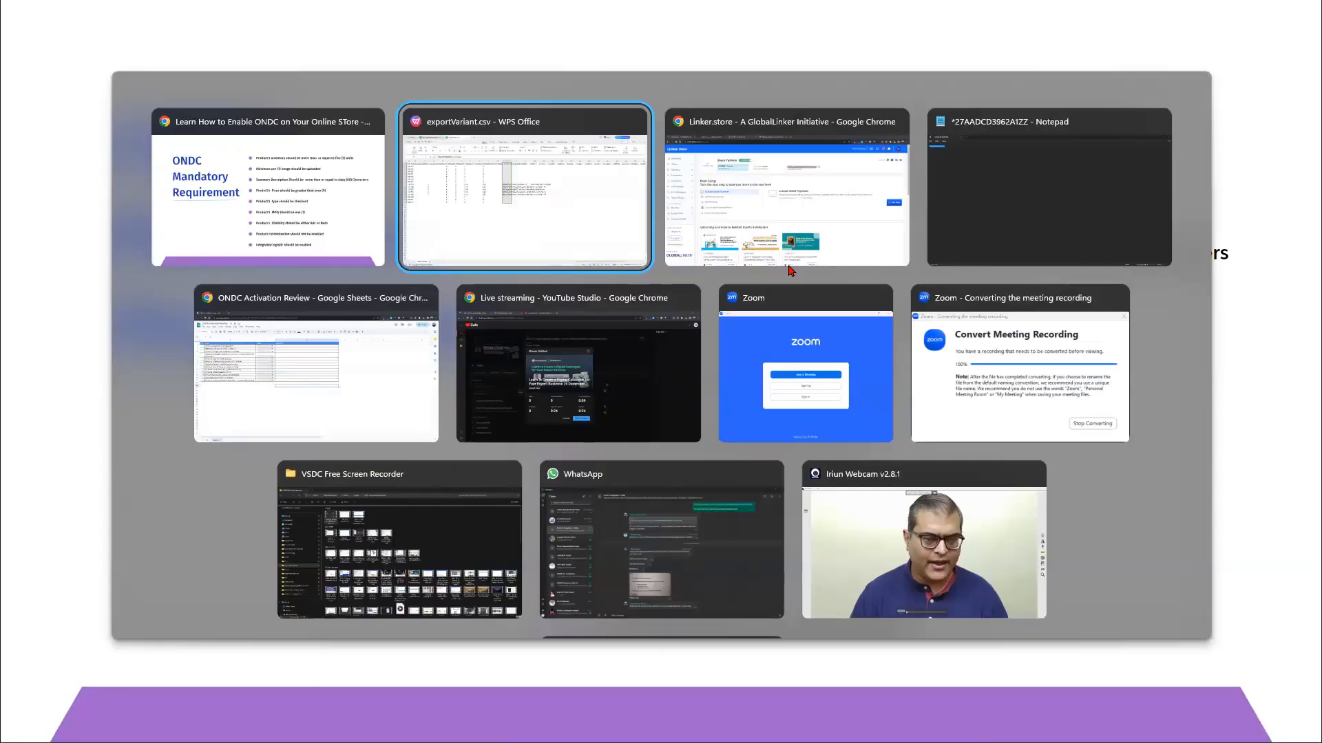
key("alt+Tab")
left_click(790, 269)
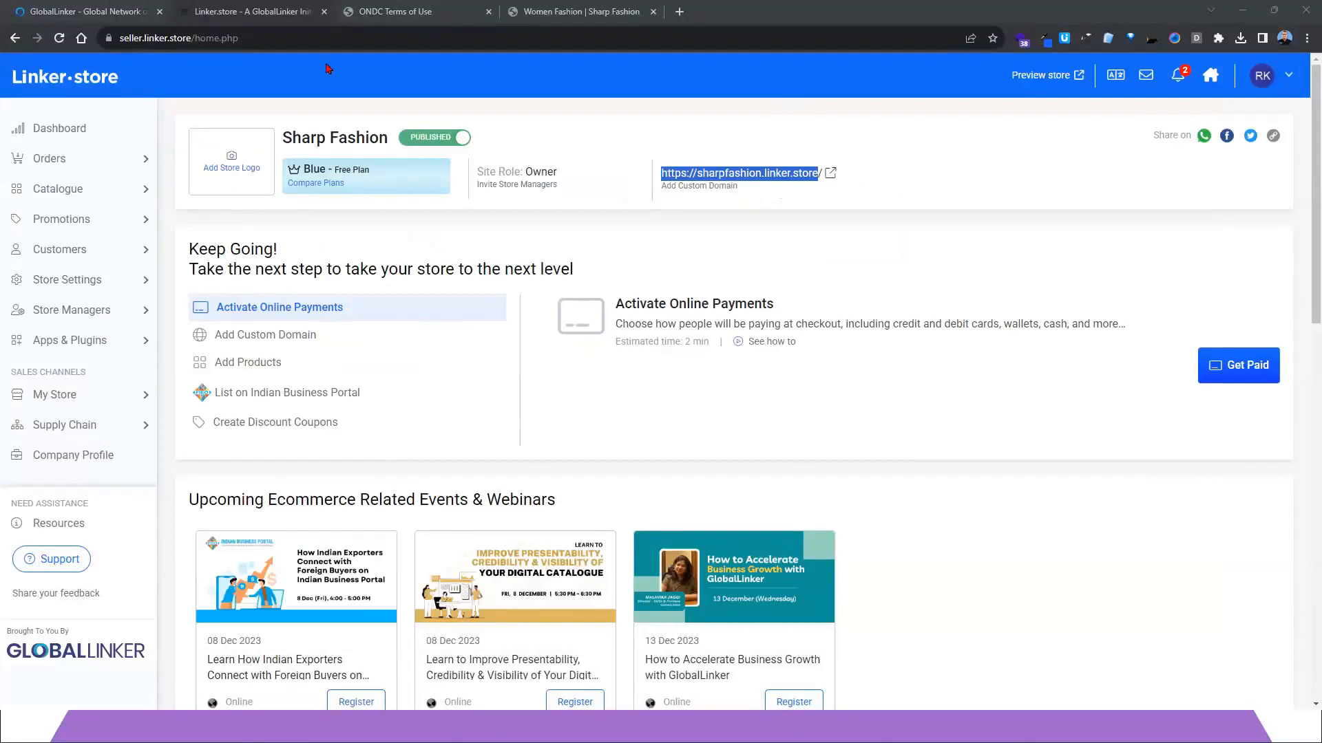
Open Premium Organic Wheat from the catalogue's product list for editing and examine its summary
left_click(105, 221)
left_click(91, 191)
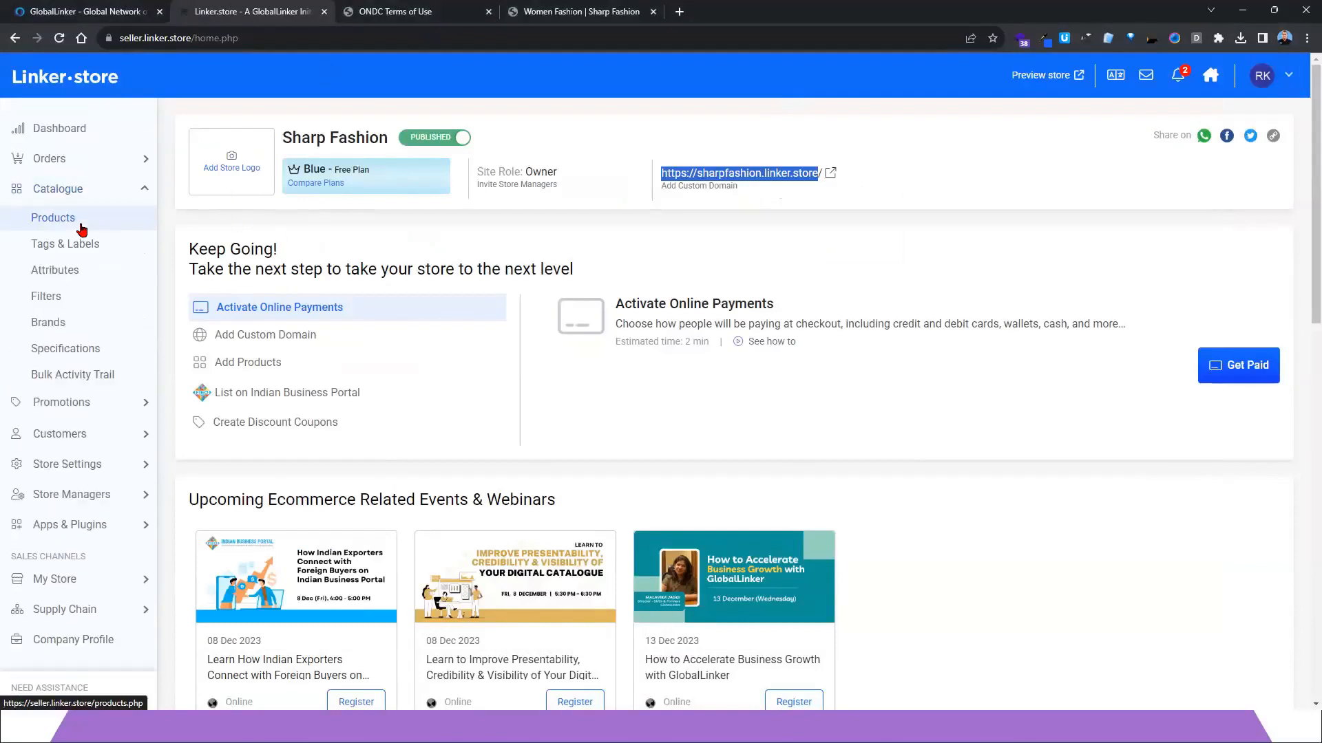
left_click(82, 226)
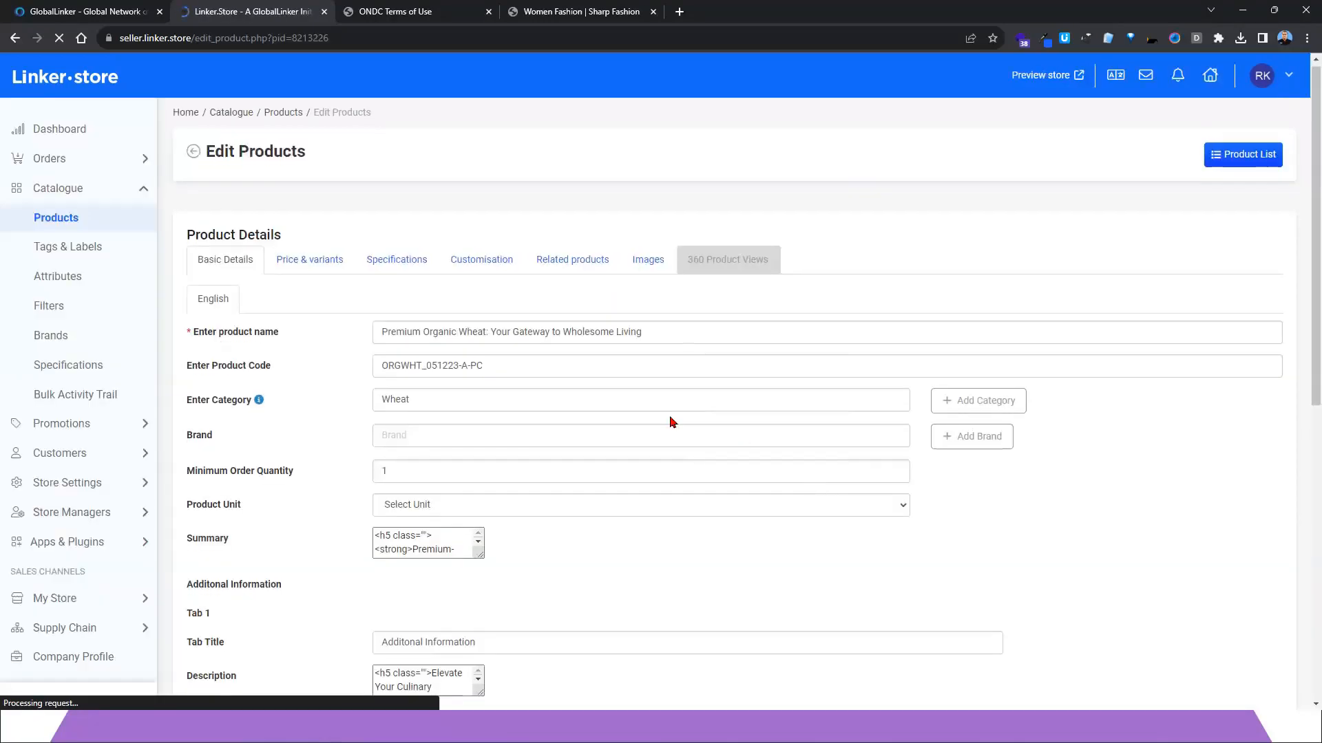
scroll(672, 421, "down", 3)
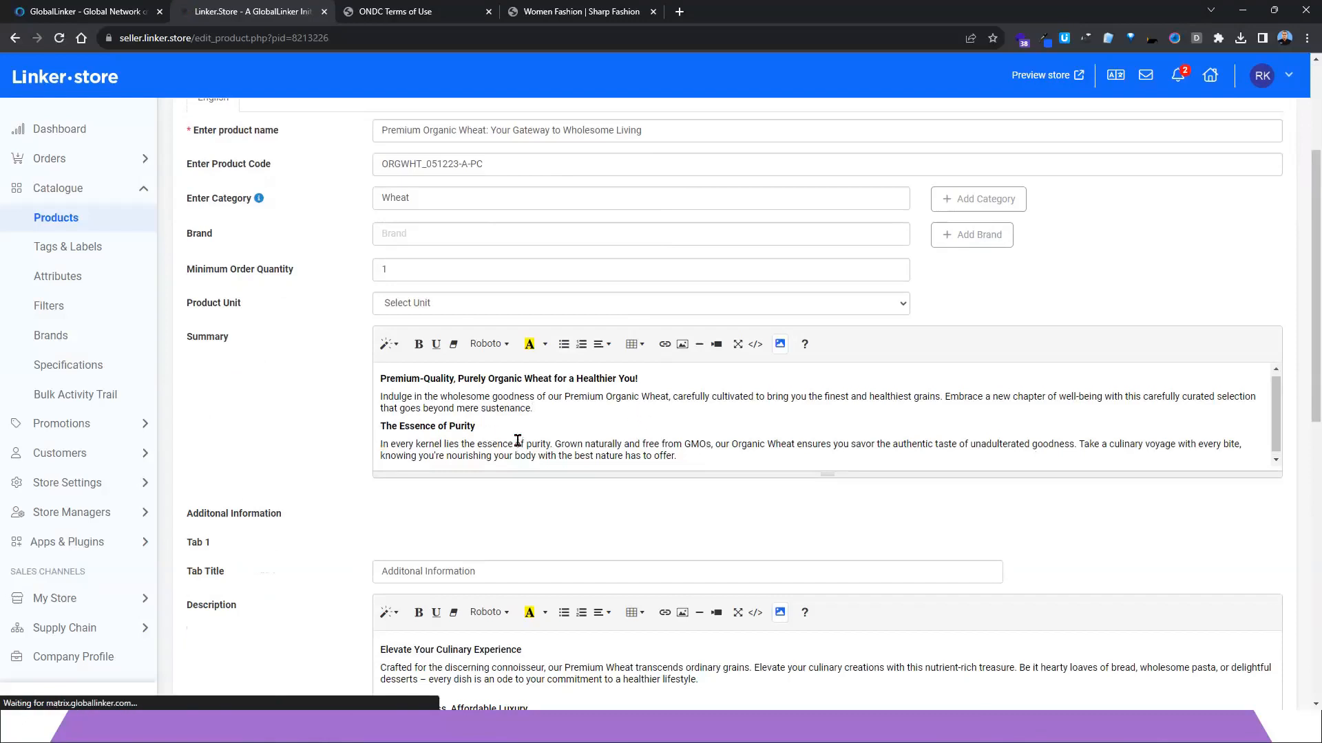
Copy the full summary text of Premium Organic Wheat
key("ctrl+a")
left_click(590, 411)
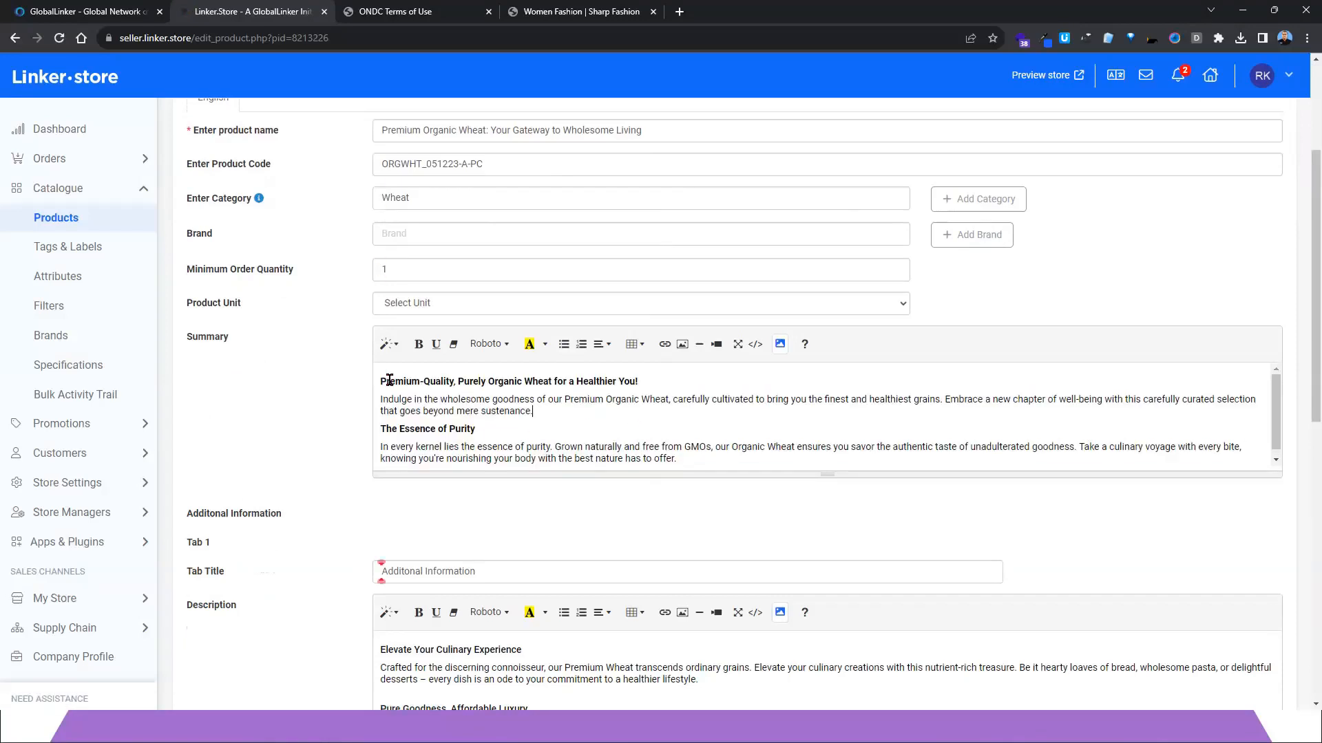
left_click_drag(381, 383, 853, 492)
key("ctrl+c")
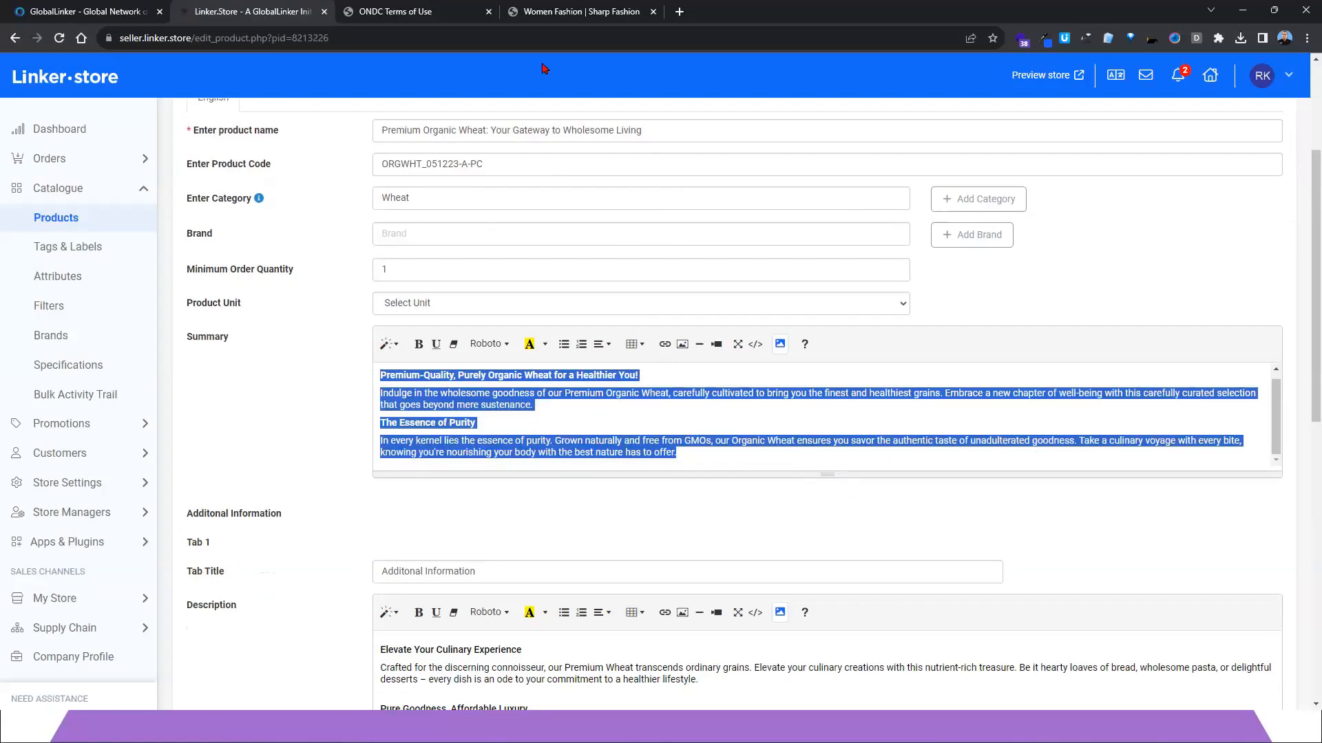
Search for "character count" in a new browser tab, open Online Character Count Tool, and paste the copied summary to measure its length
left_click(680, 12)
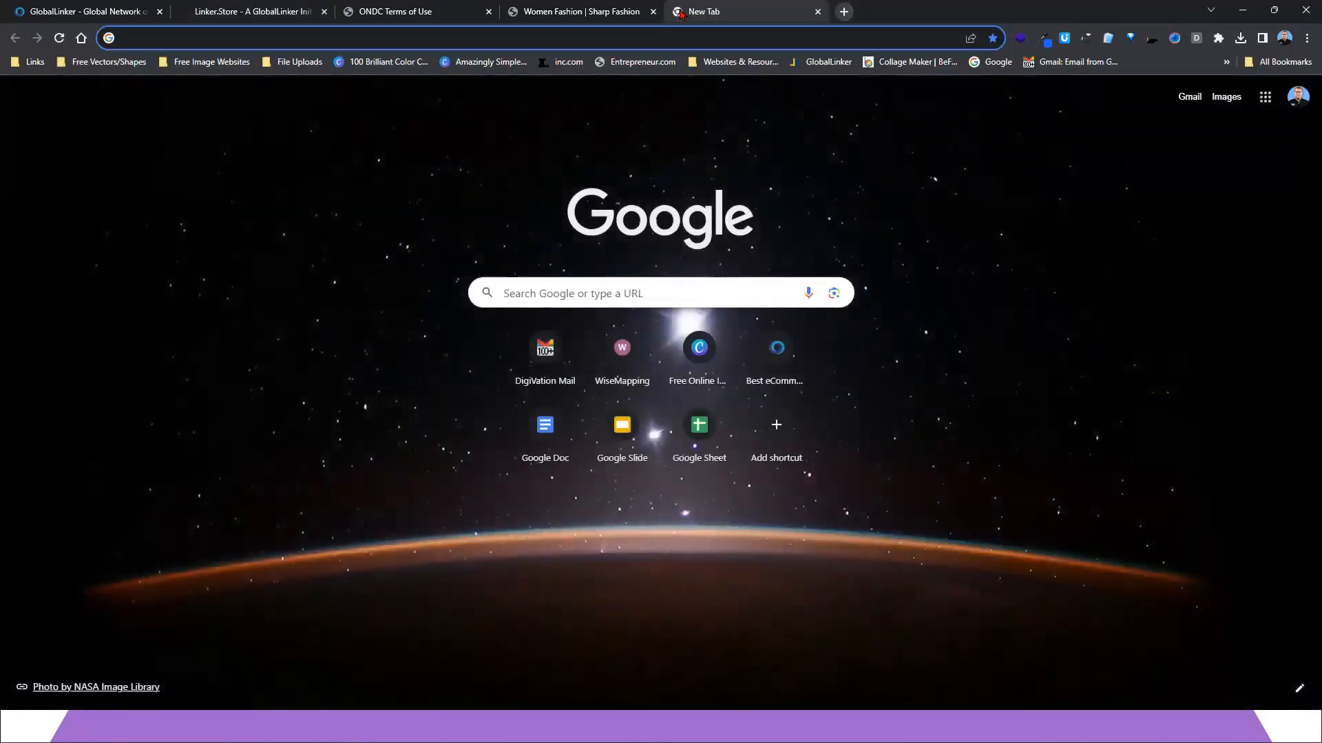
type("charactorc")
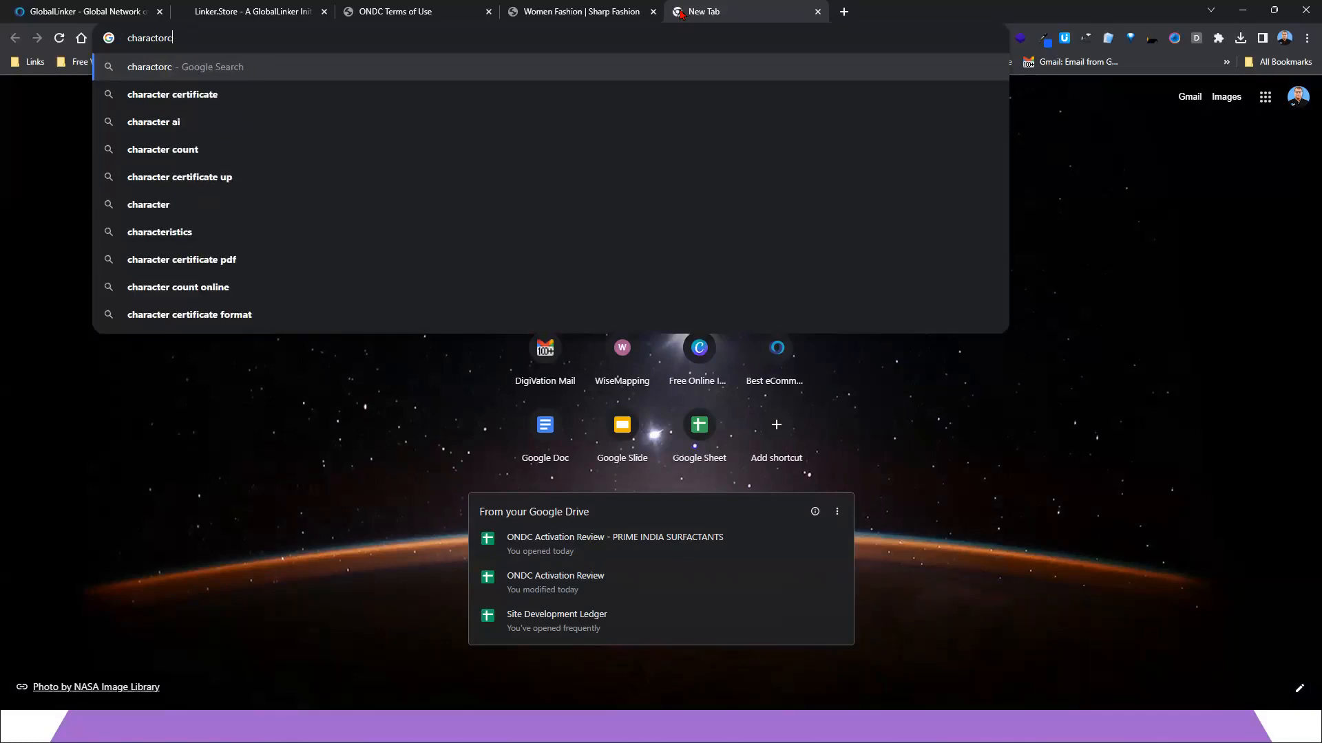
type("ount")
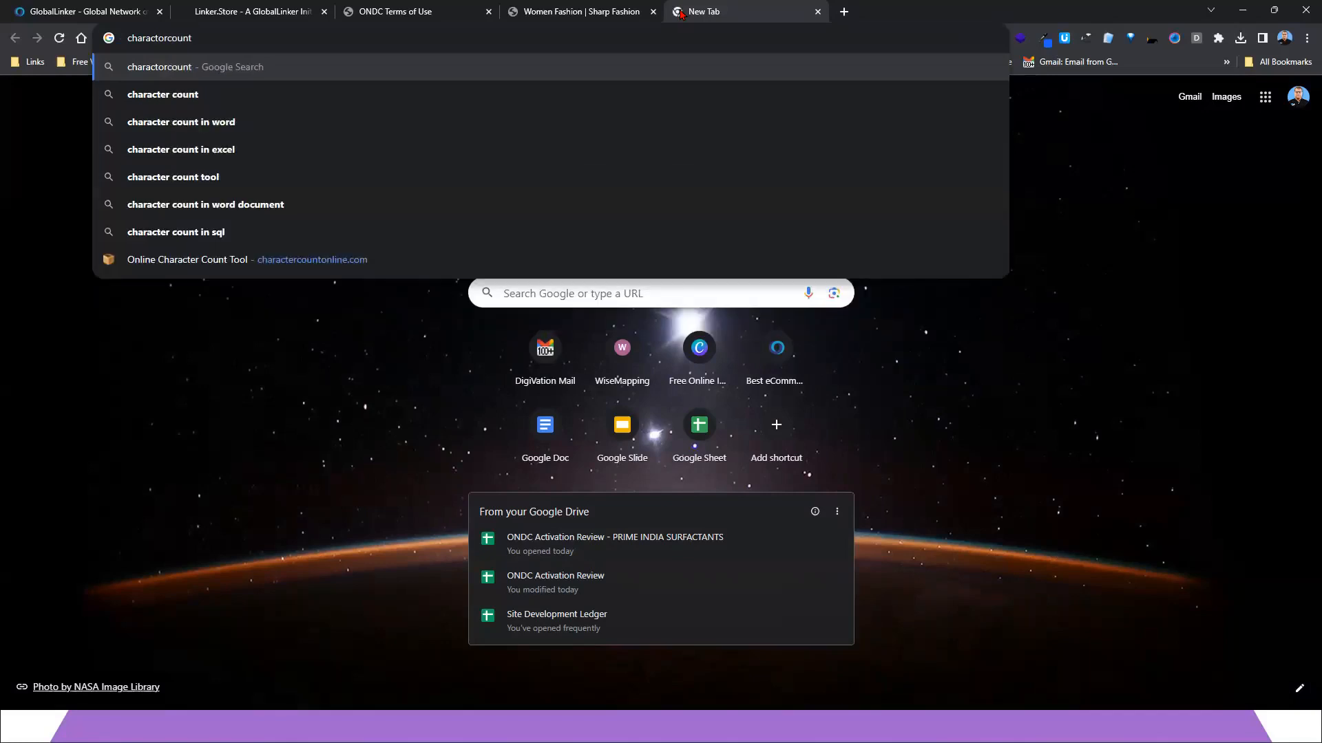
left_click(240, 91)
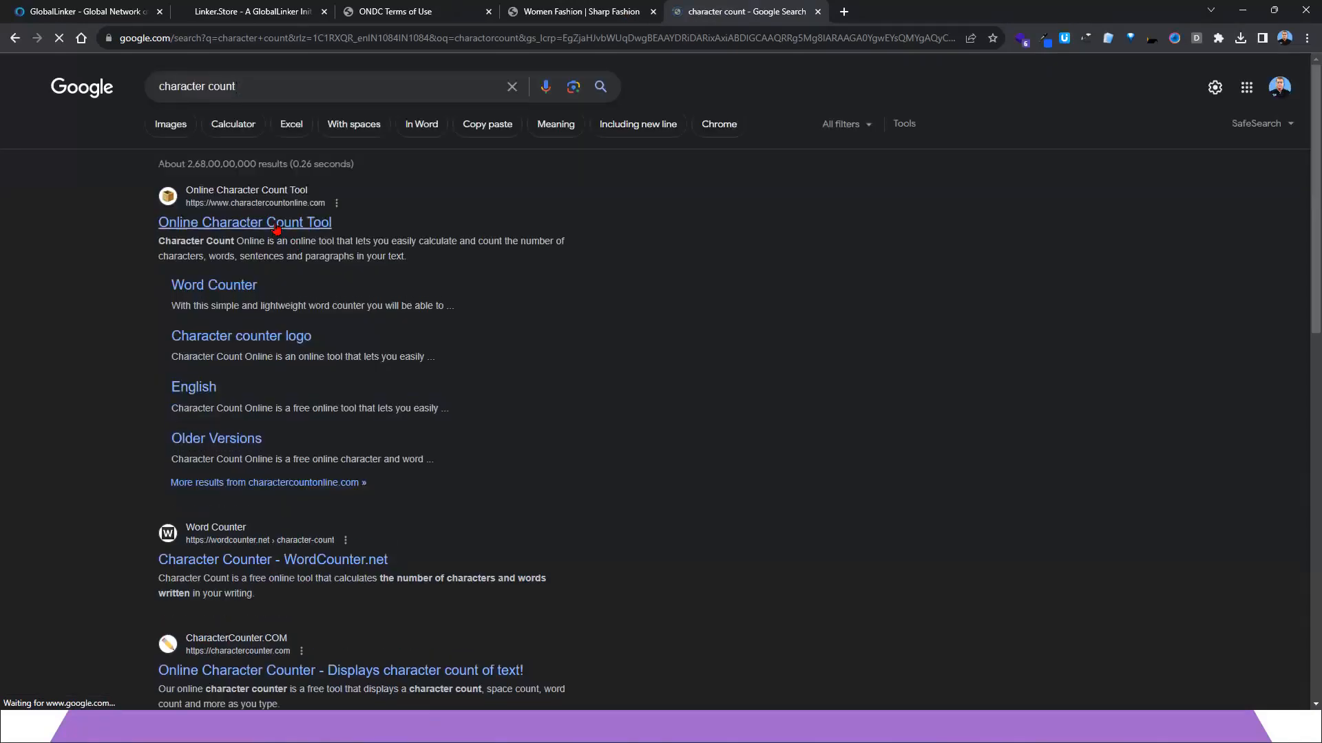
left_click(275, 224)
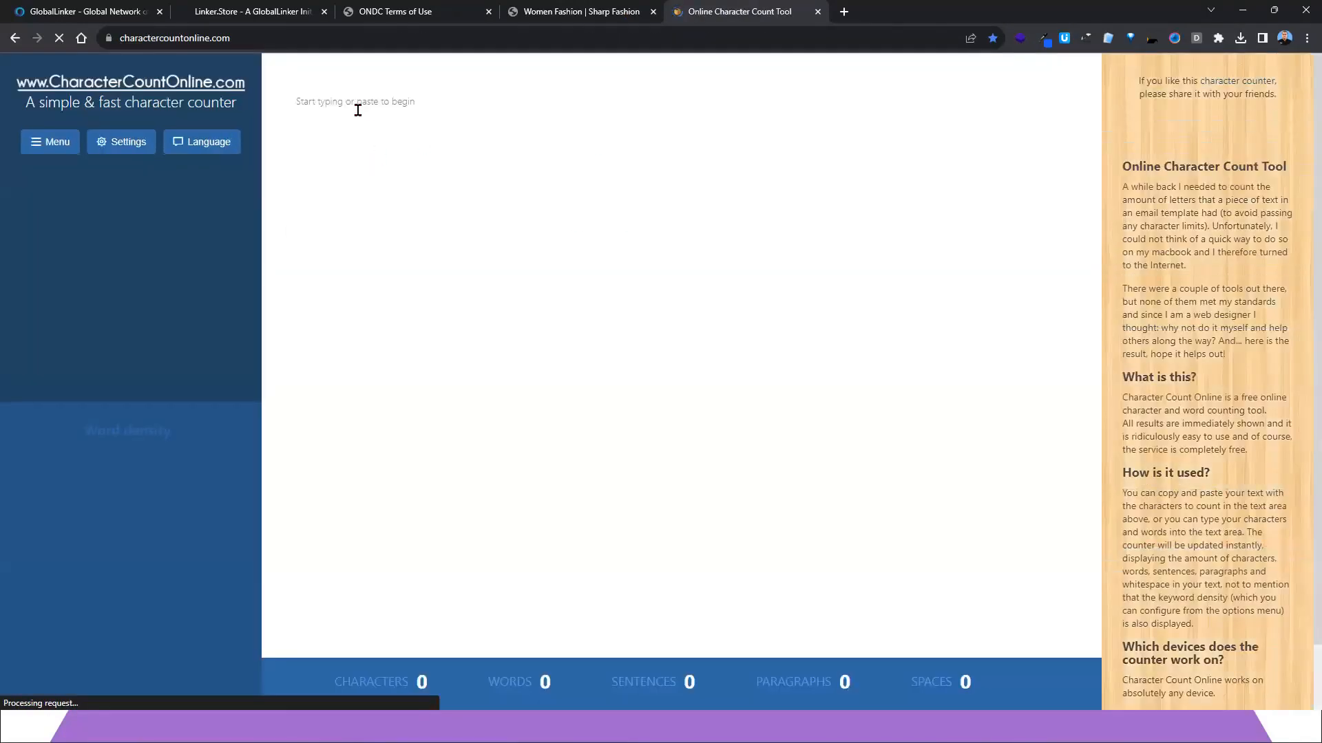
key("ctrl+v")
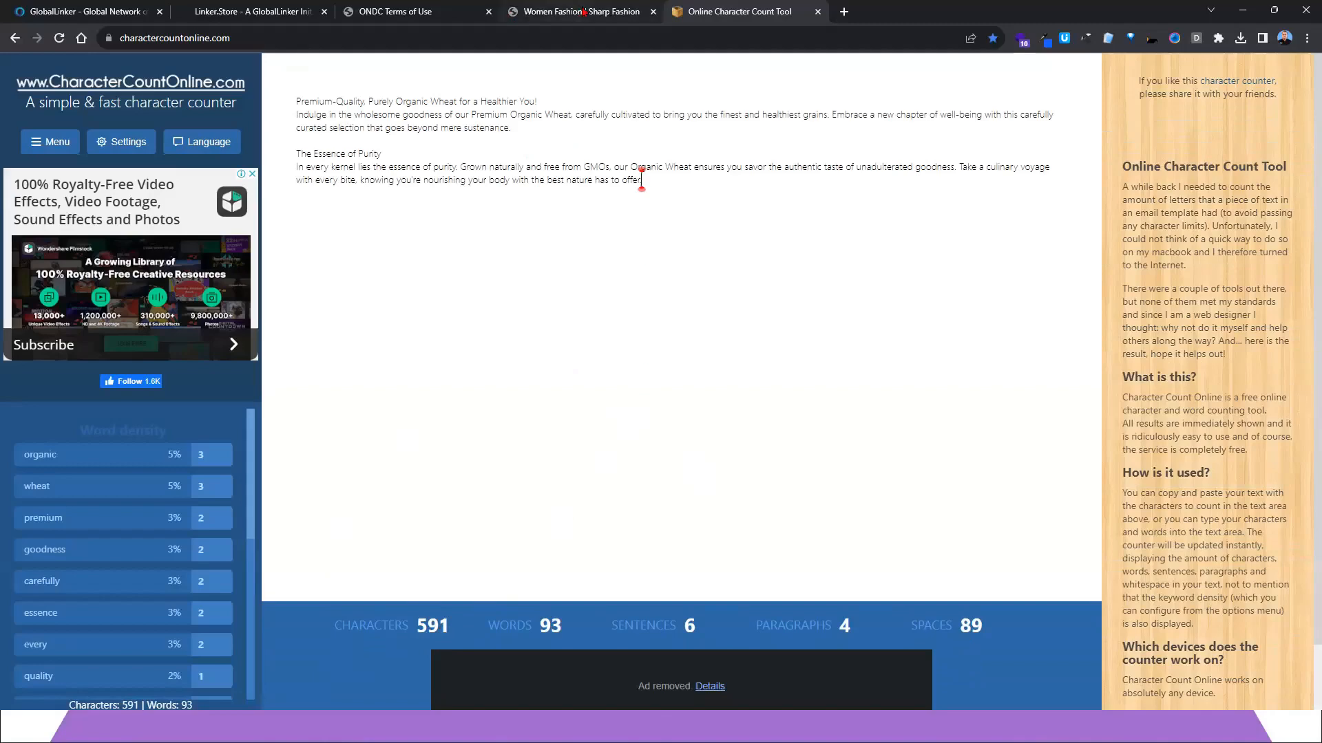
Return to the store's product list, then switch to WPS Office and show the exported products workbook
left_click(248, 11)
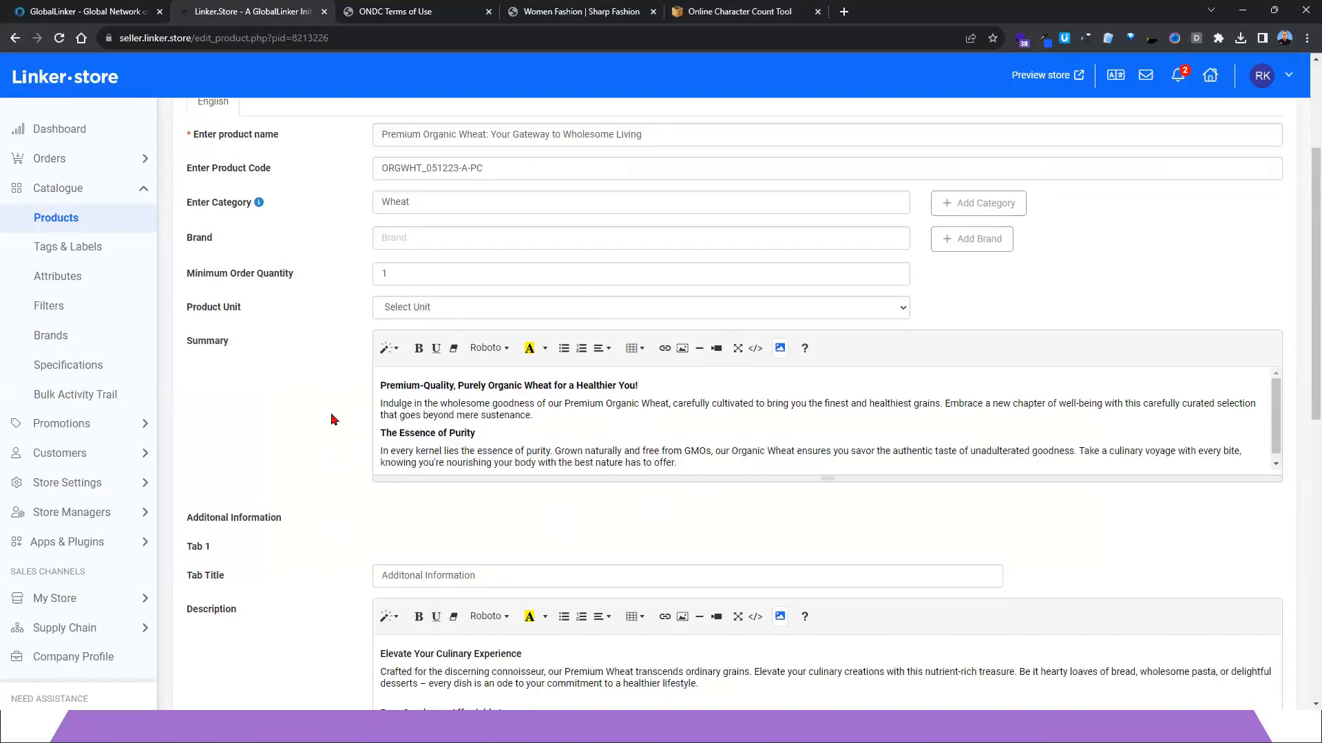
scroll(276, 275, "up", 3)
left_click(107, 225)
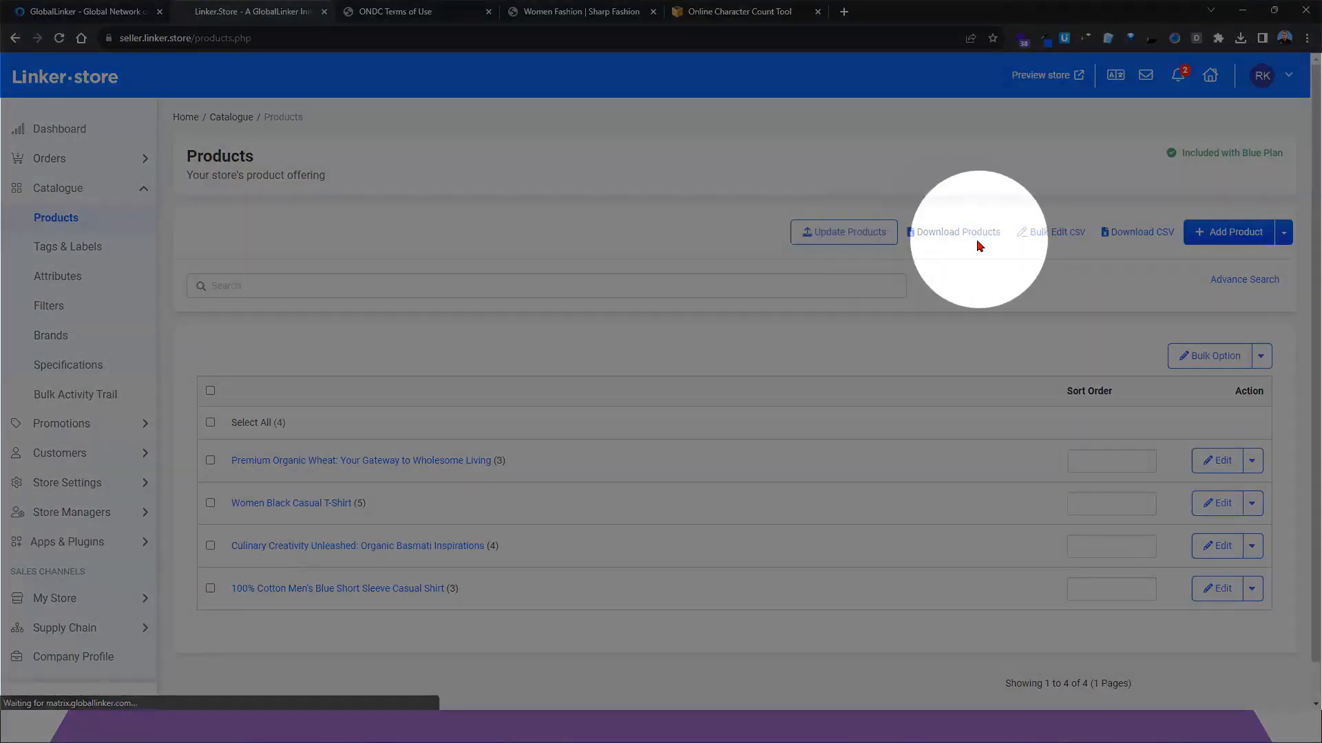
key("alt+Tab")
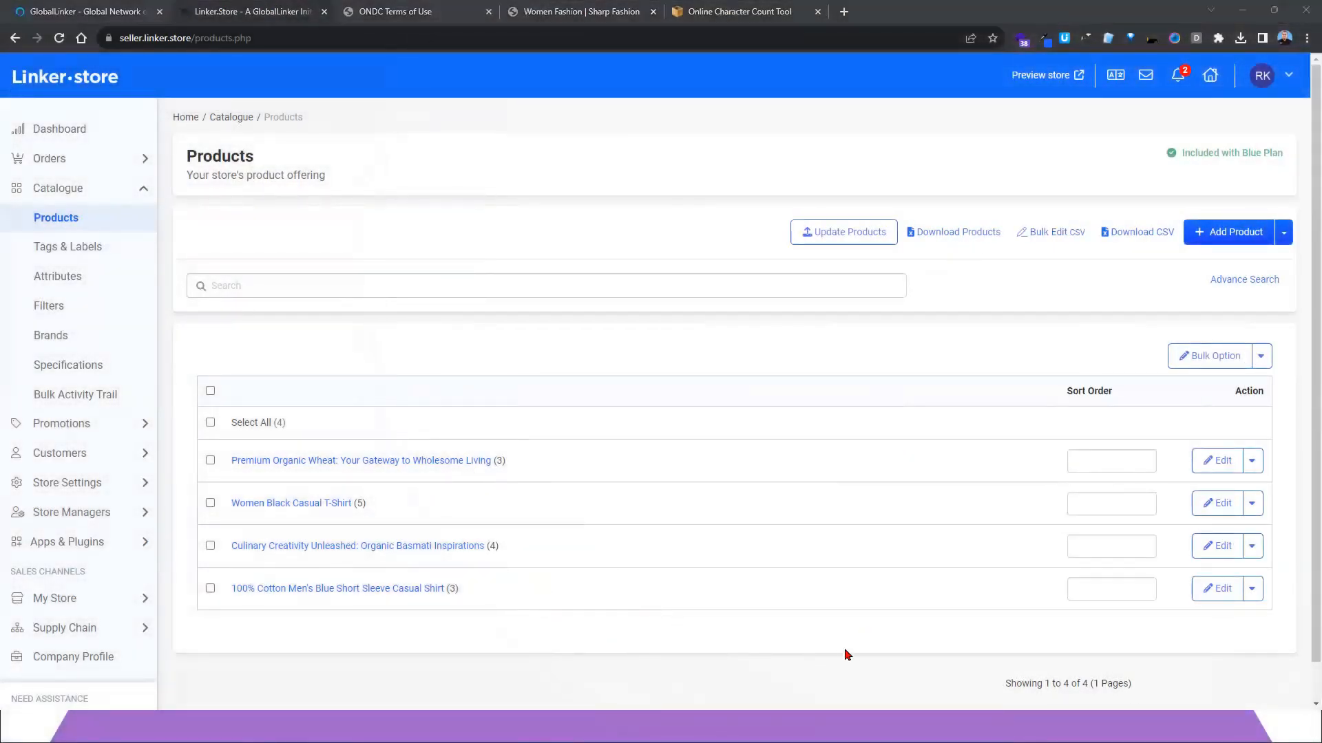
left_click(706, 231)
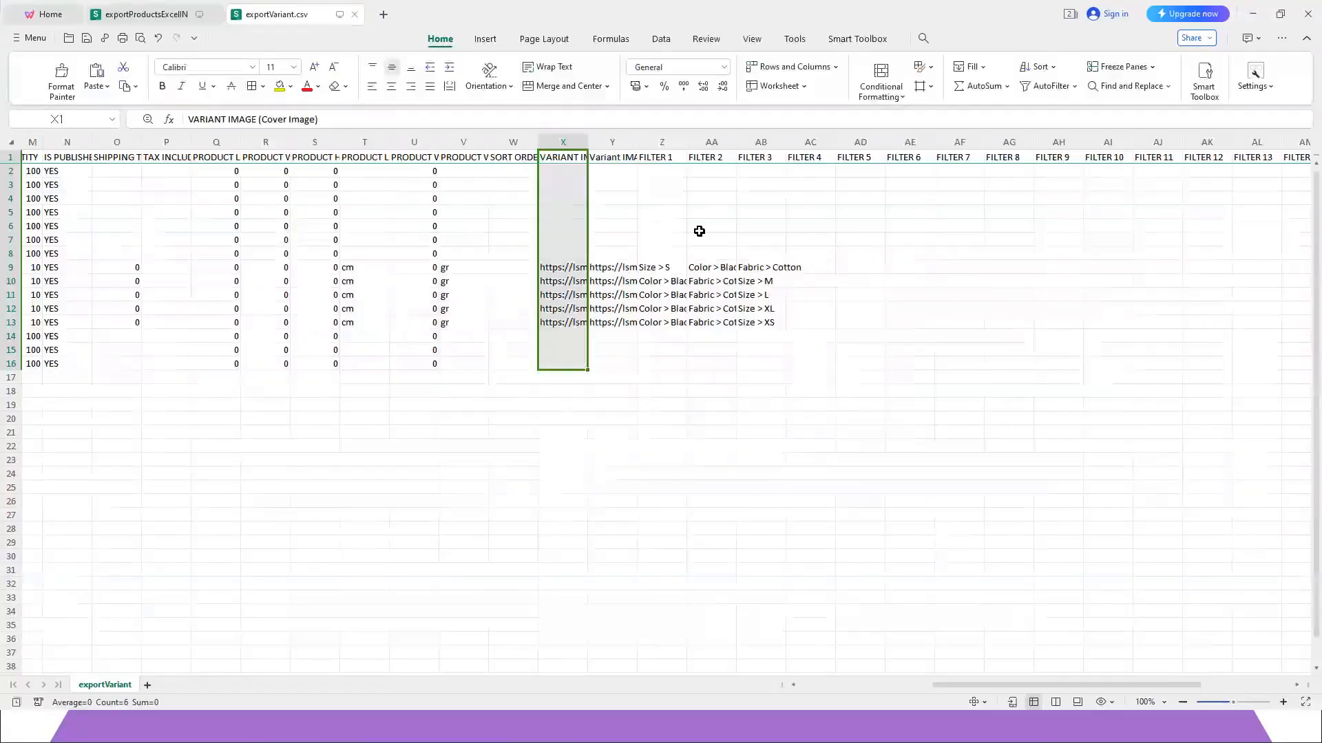
left_click(144, 9)
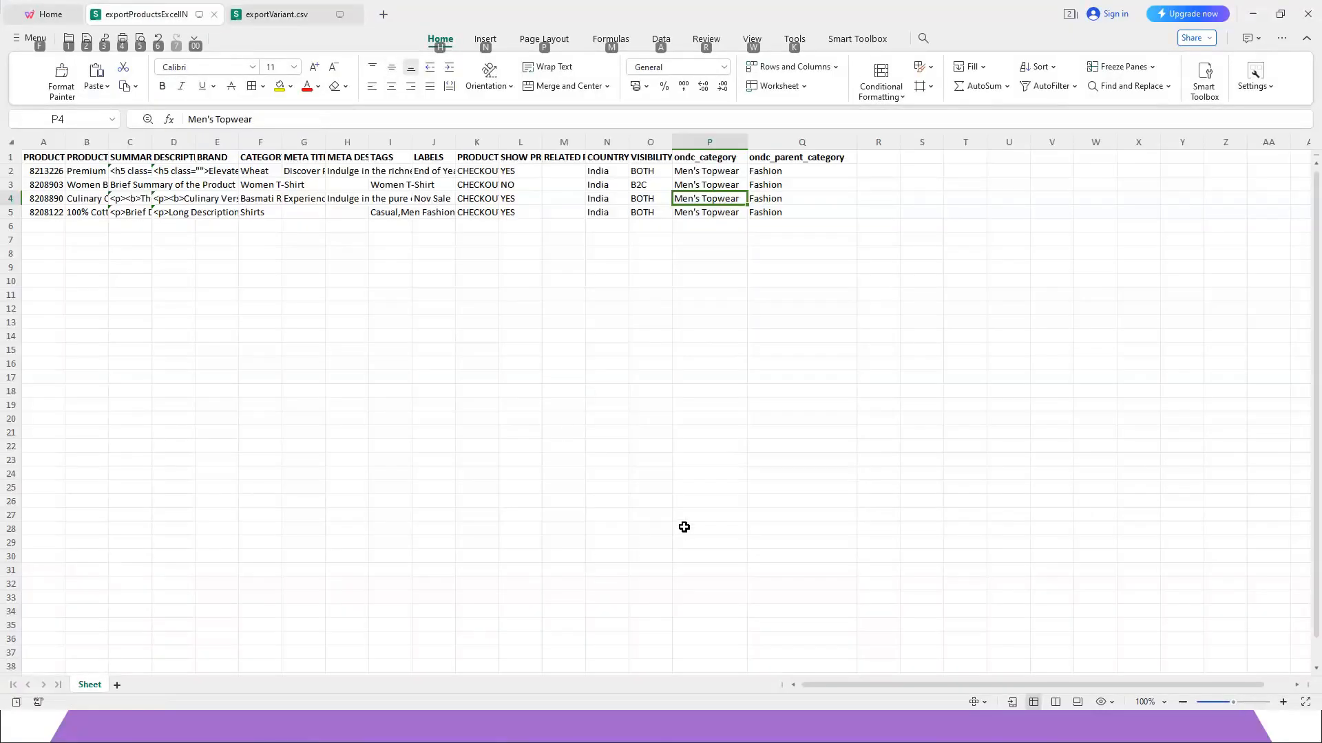
Enter a LEN formula in cell R2 that counts the characters of the product summary in C2
left_click(875, 171)
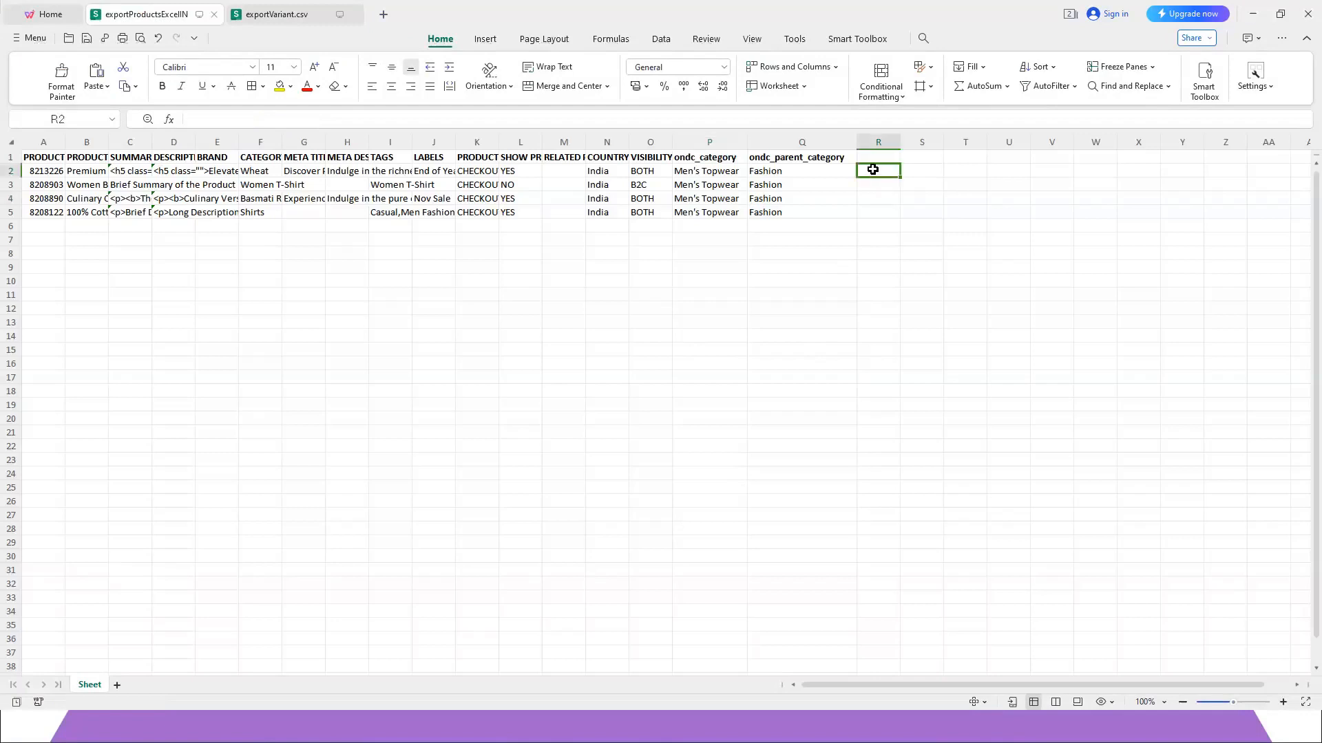
type("=le")
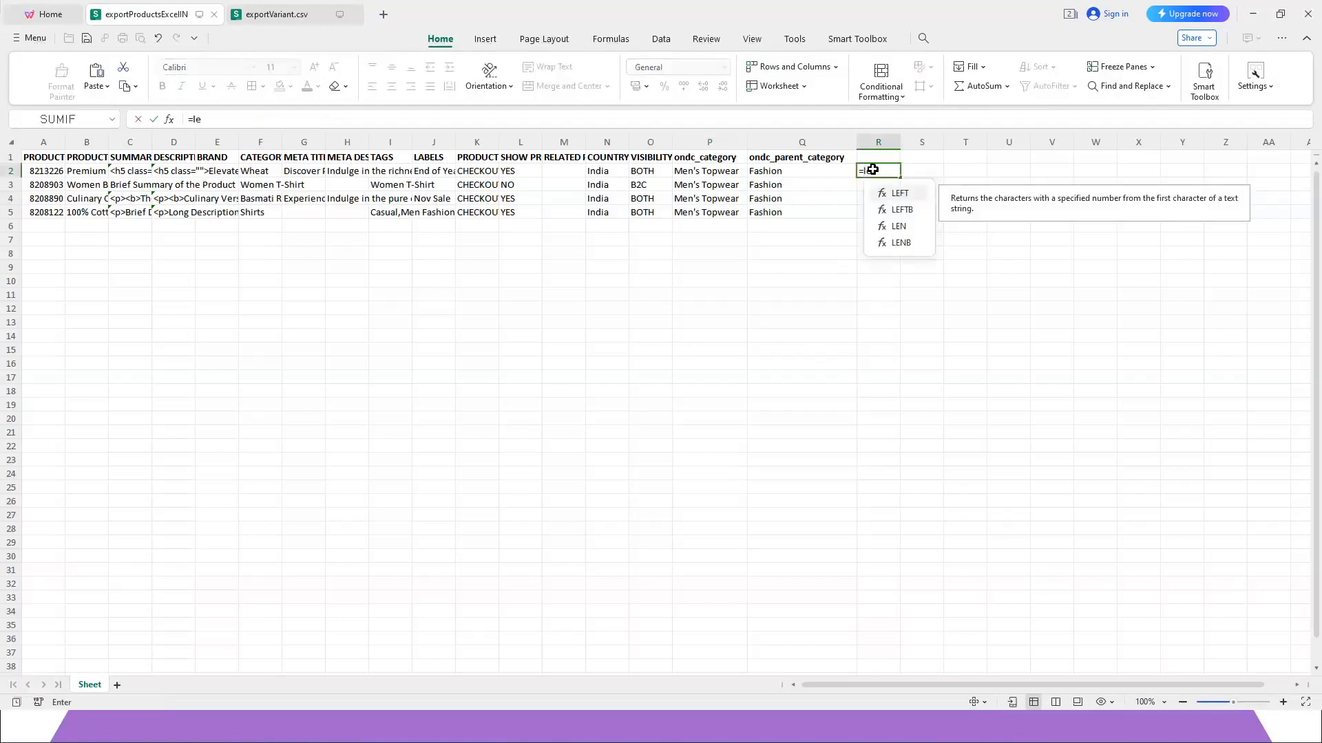
type("n")
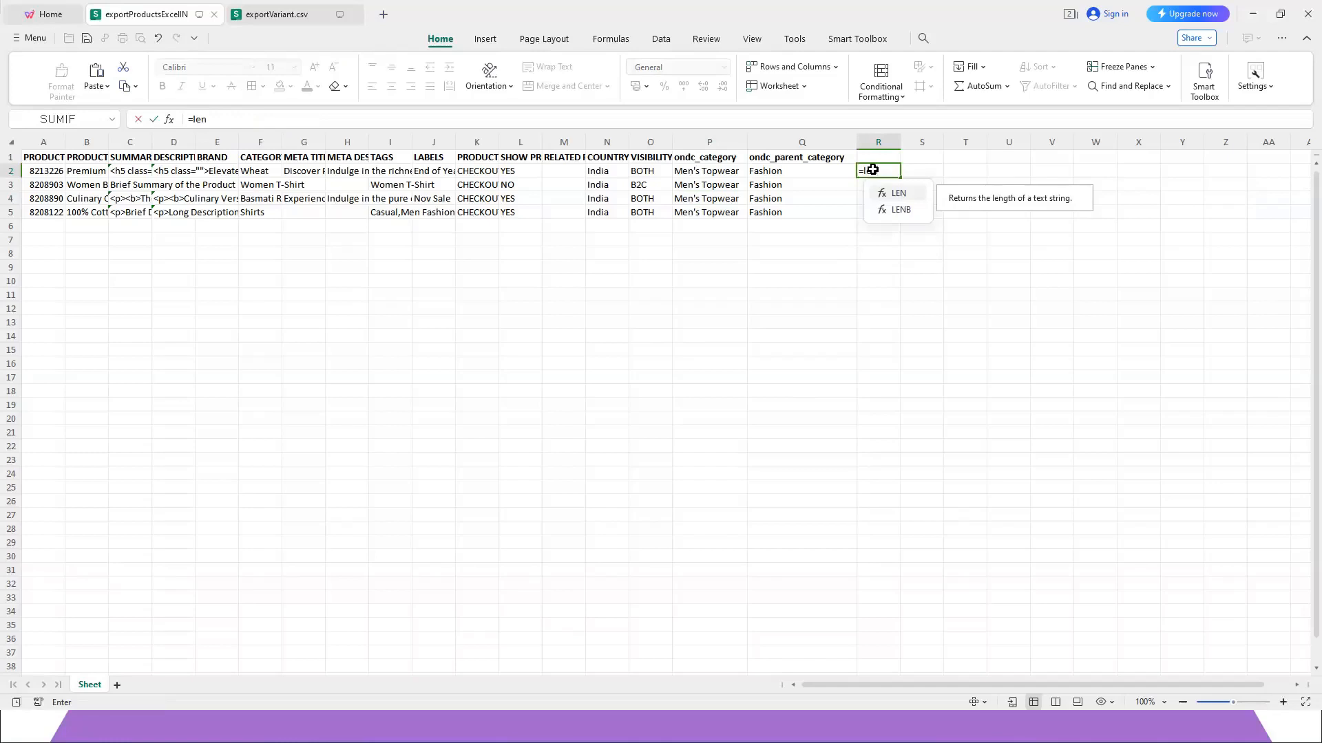
type("(")
key("Left")
key("Left")
key("Left")
key("Left")
key("Left")
key("Left")
key("Left")
key("Left")
key("Left")
key("Left")
key("Left")
key("Left")
key("Left")
key("Left")
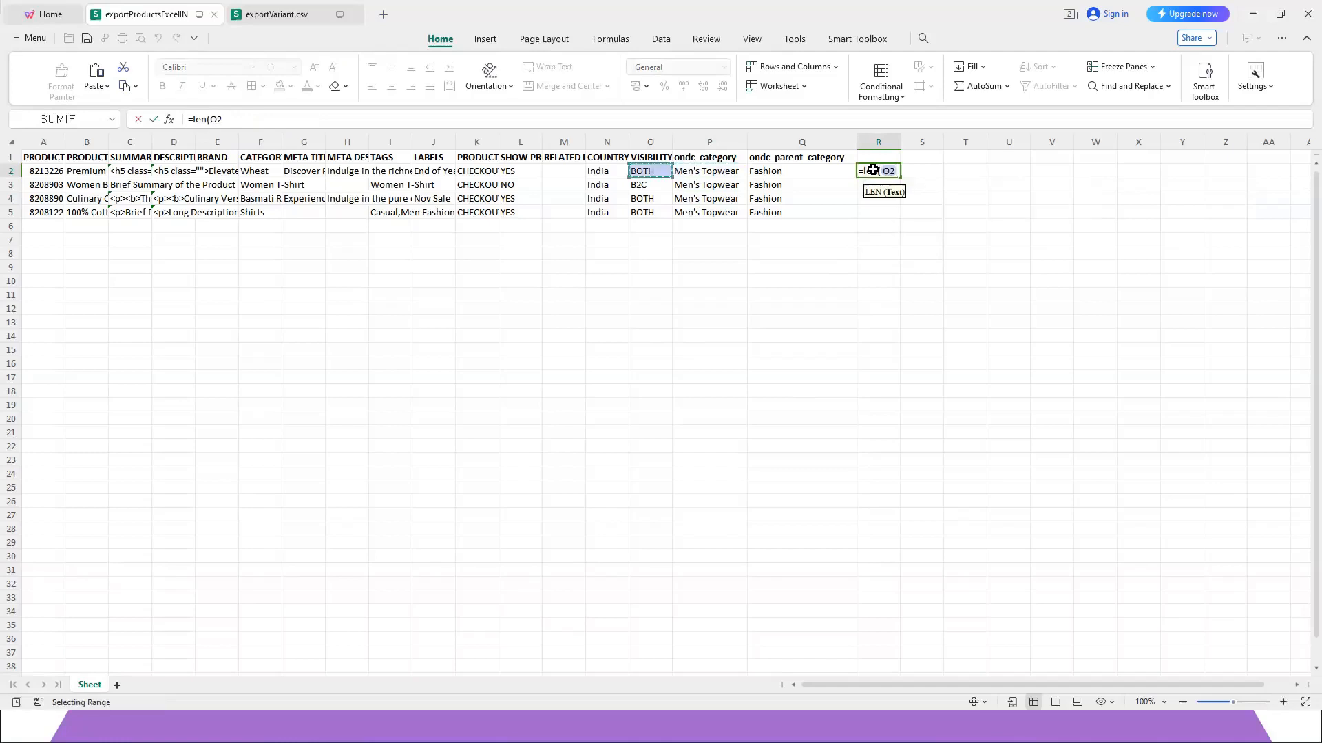
key("Left")
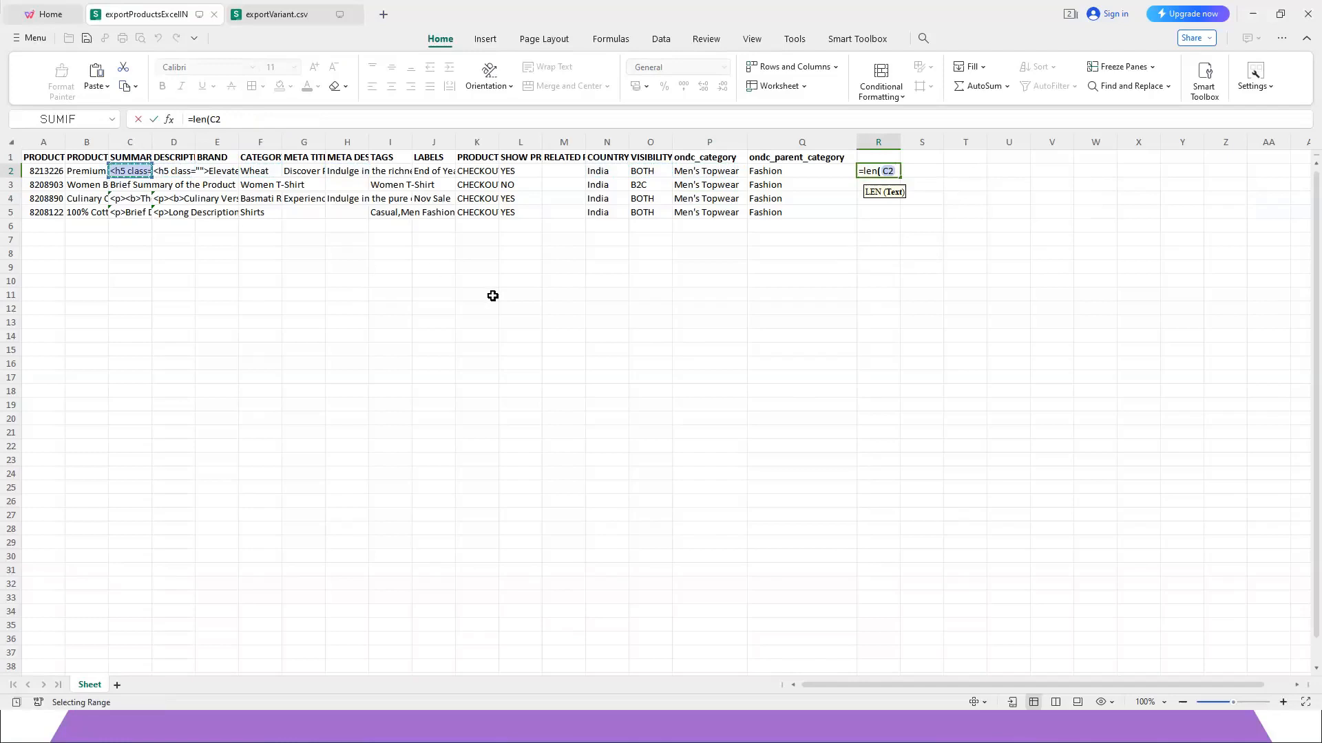
key("Return")
Fill the summary length formula from R2 down through R5 to cover all the products
key("Left")
key("Left")
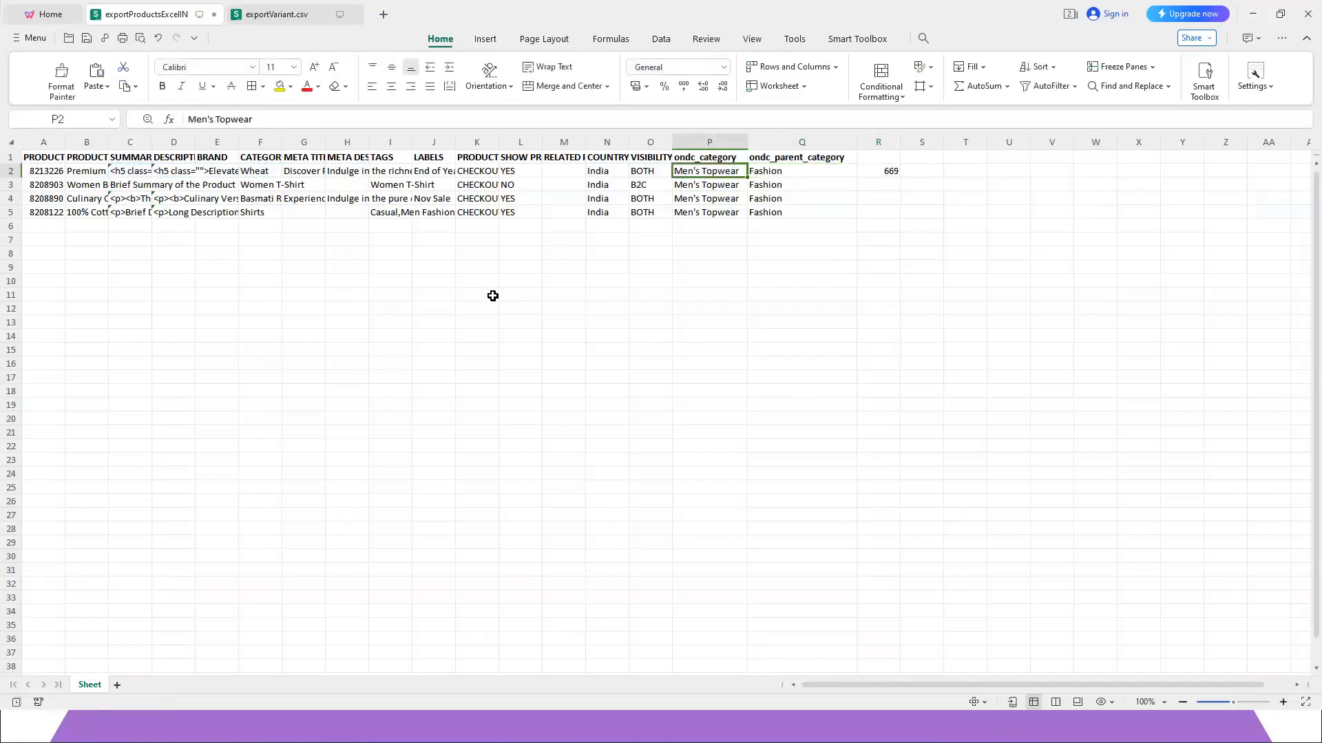
key("Right")
key("Down")
key("Down")
key("Down")
key("Right")
key("shift+Up")
key("shift+Up")
key("shift+Up")
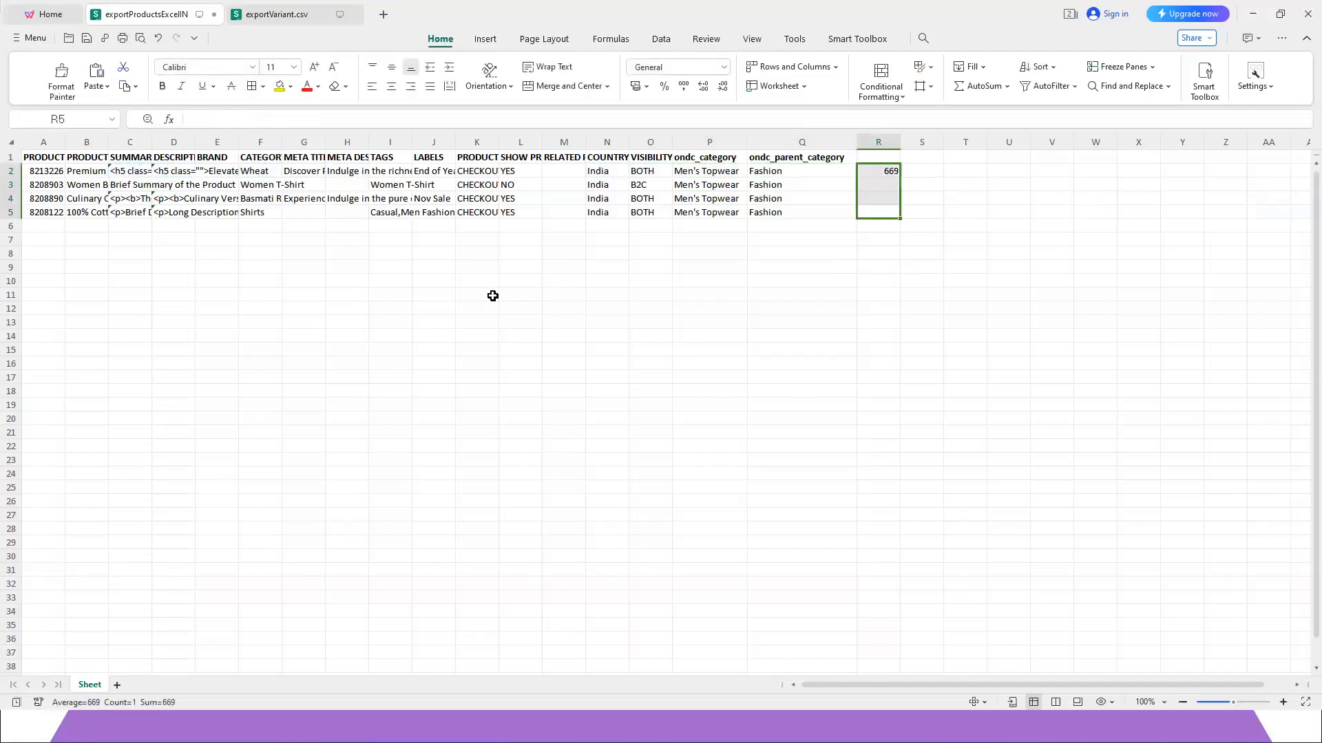
key("ctrl+d")
Review the summary lengths in R2 to R5 against the 60-character minimum and select the Women Black Casual T-Shirt row
key("Up")
key("Up")
key("Up")
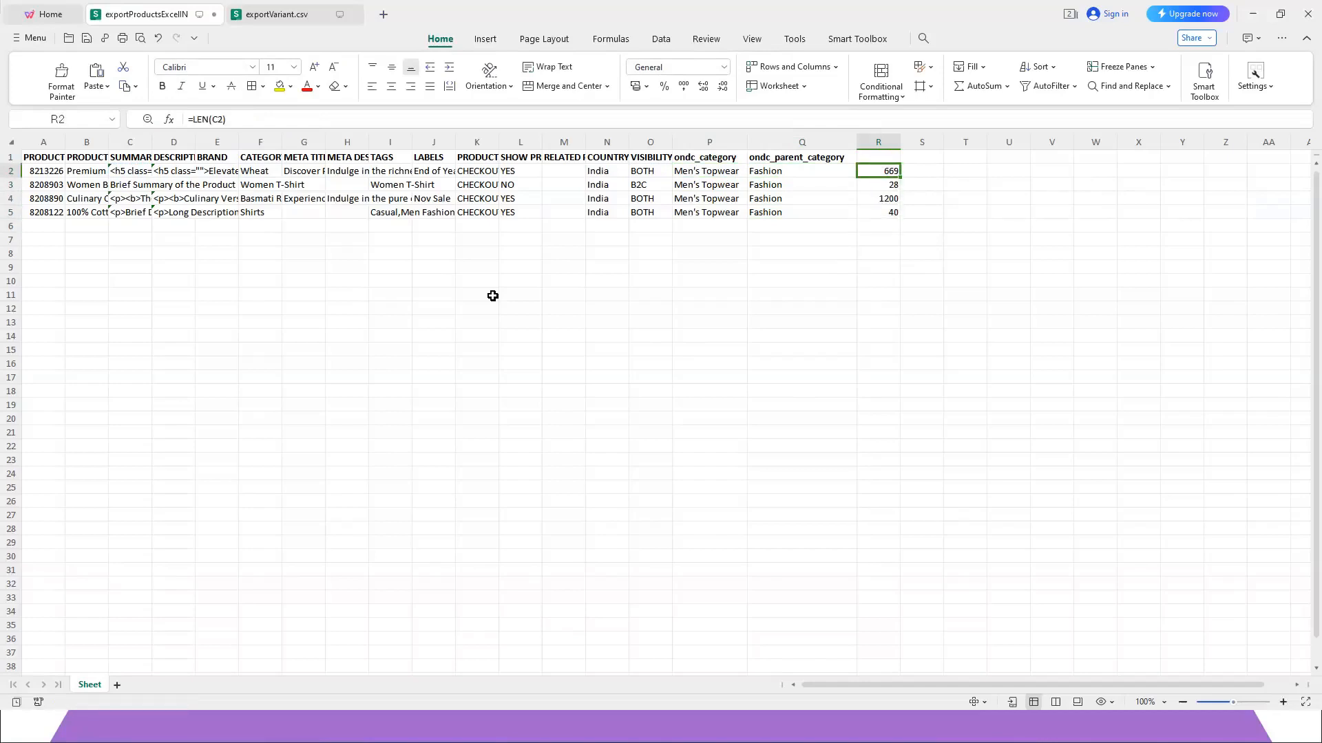
key("Down")
key("Down")
key("Down")
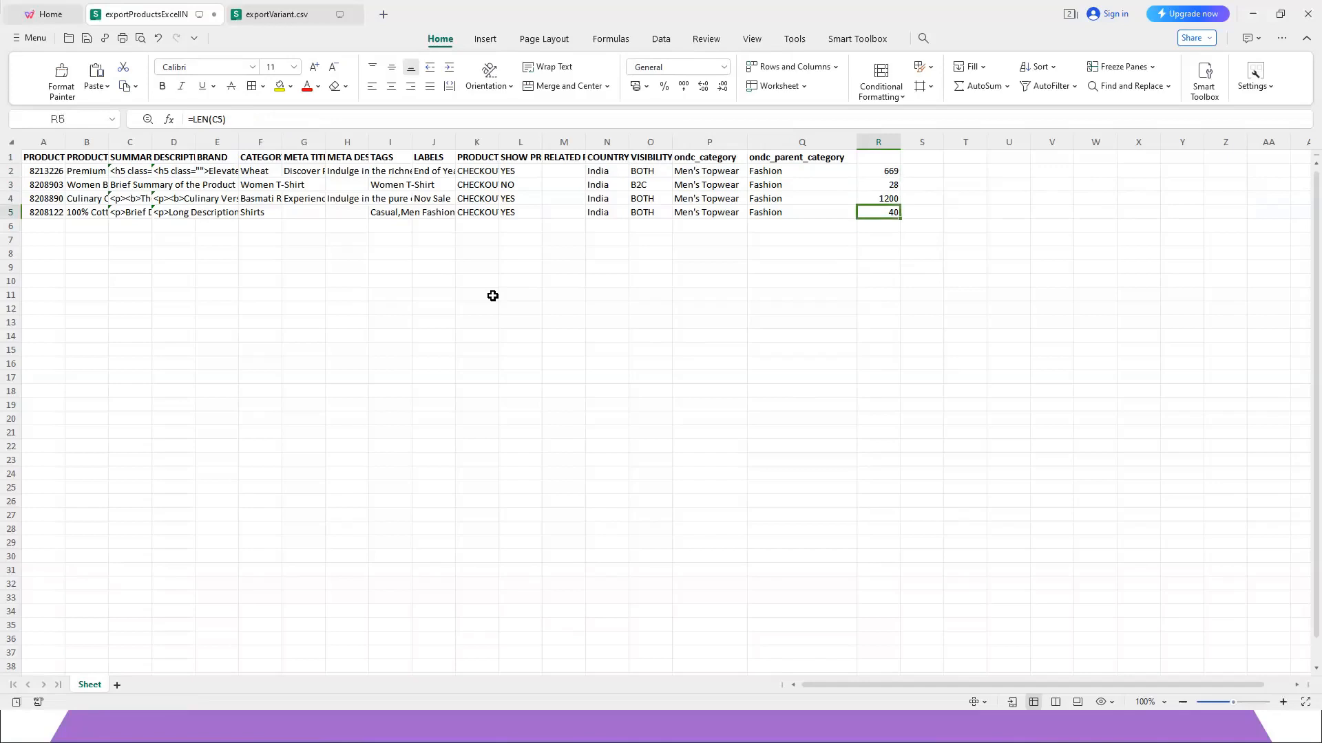
key("Up")
key("Up")
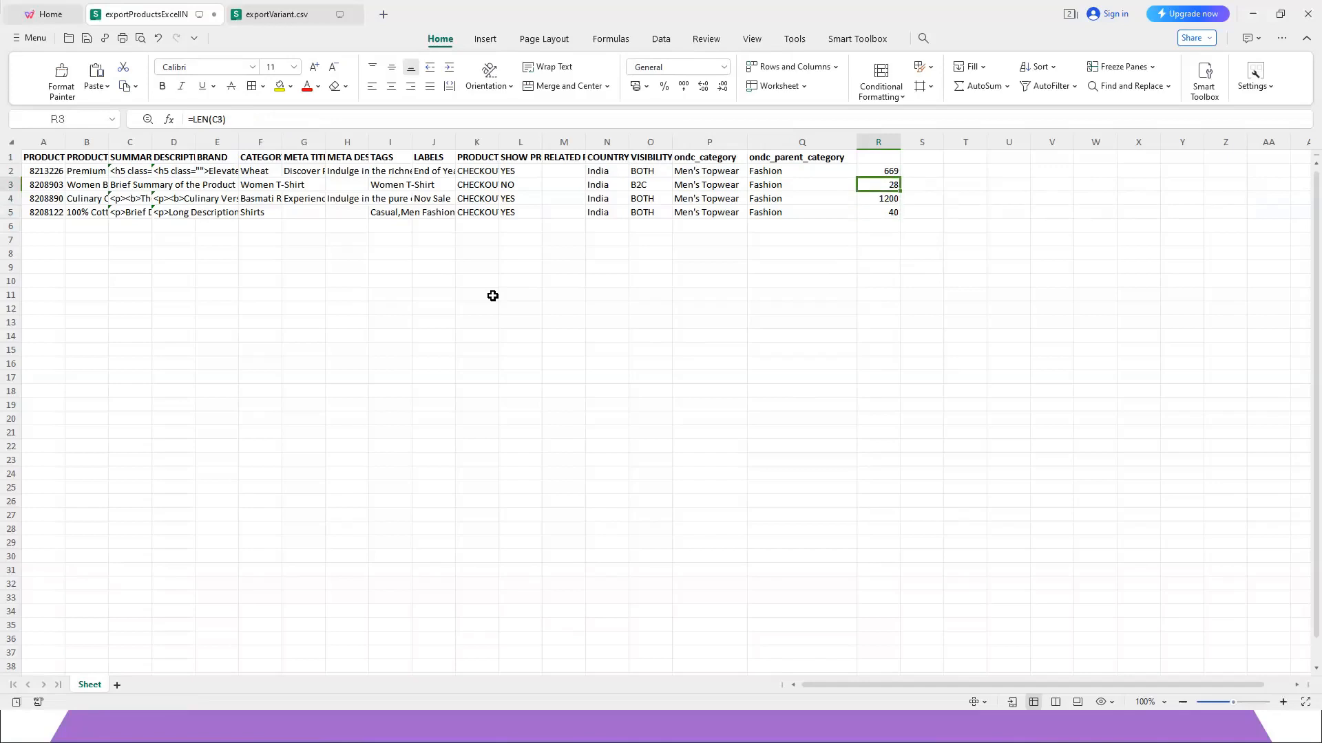
left_click(11, 184)
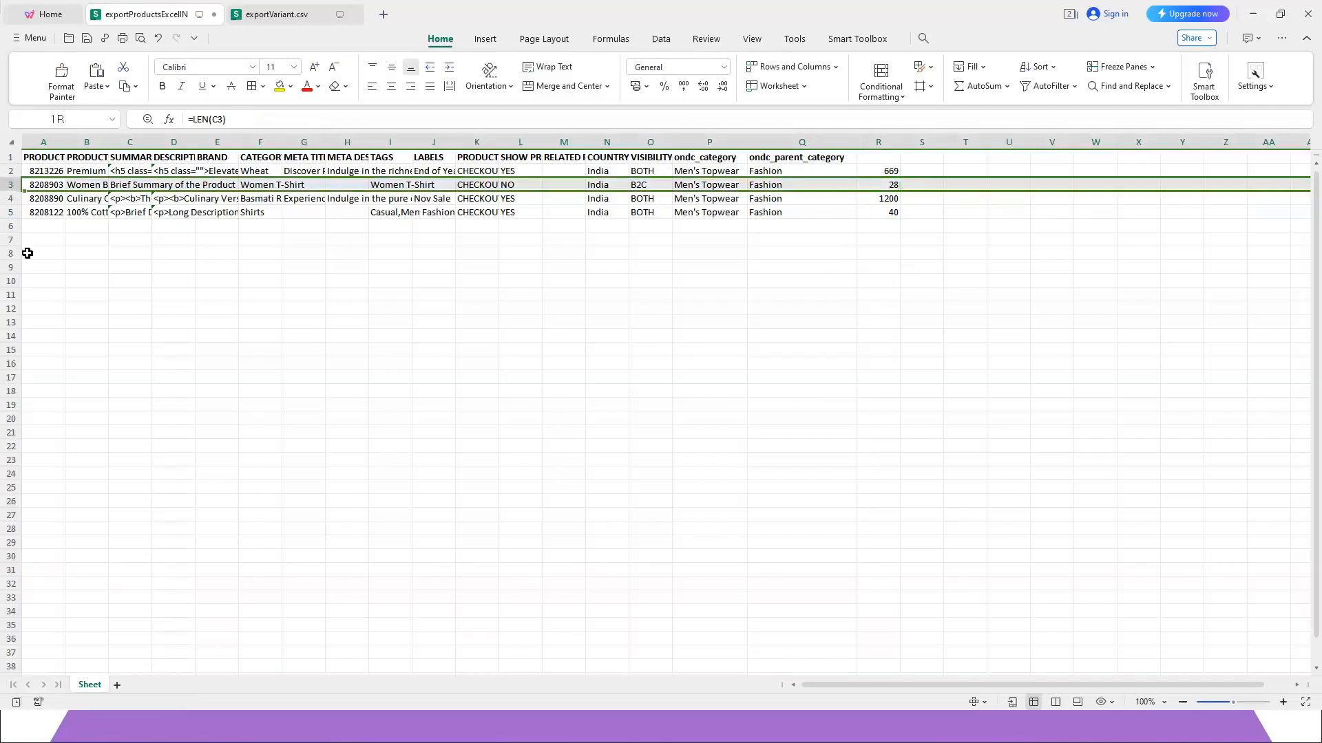
Add the row 5 product to the selected rows, then review the price rule on the ONDC Mandatory Requirement slide and return to WPS Office
left_click(11, 214, "ctrl")
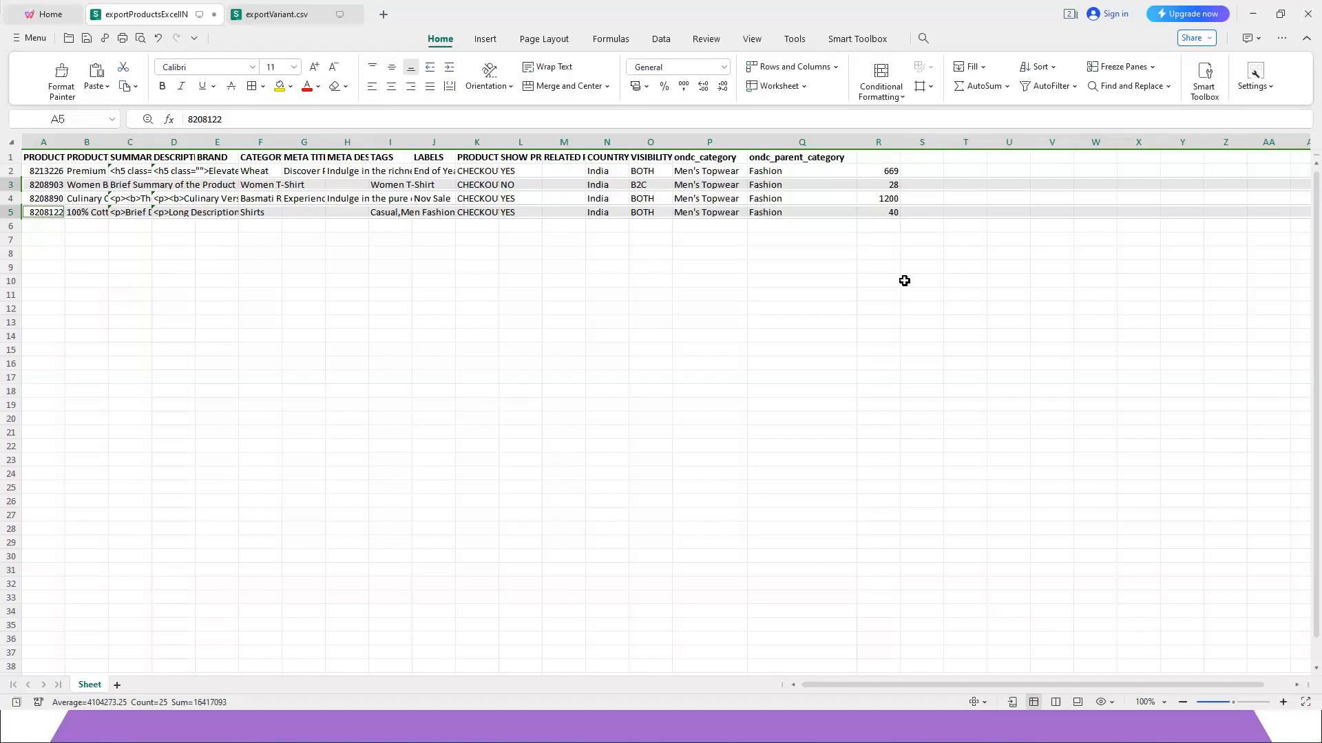
key("alt+Tab")
left_click(888, 255)
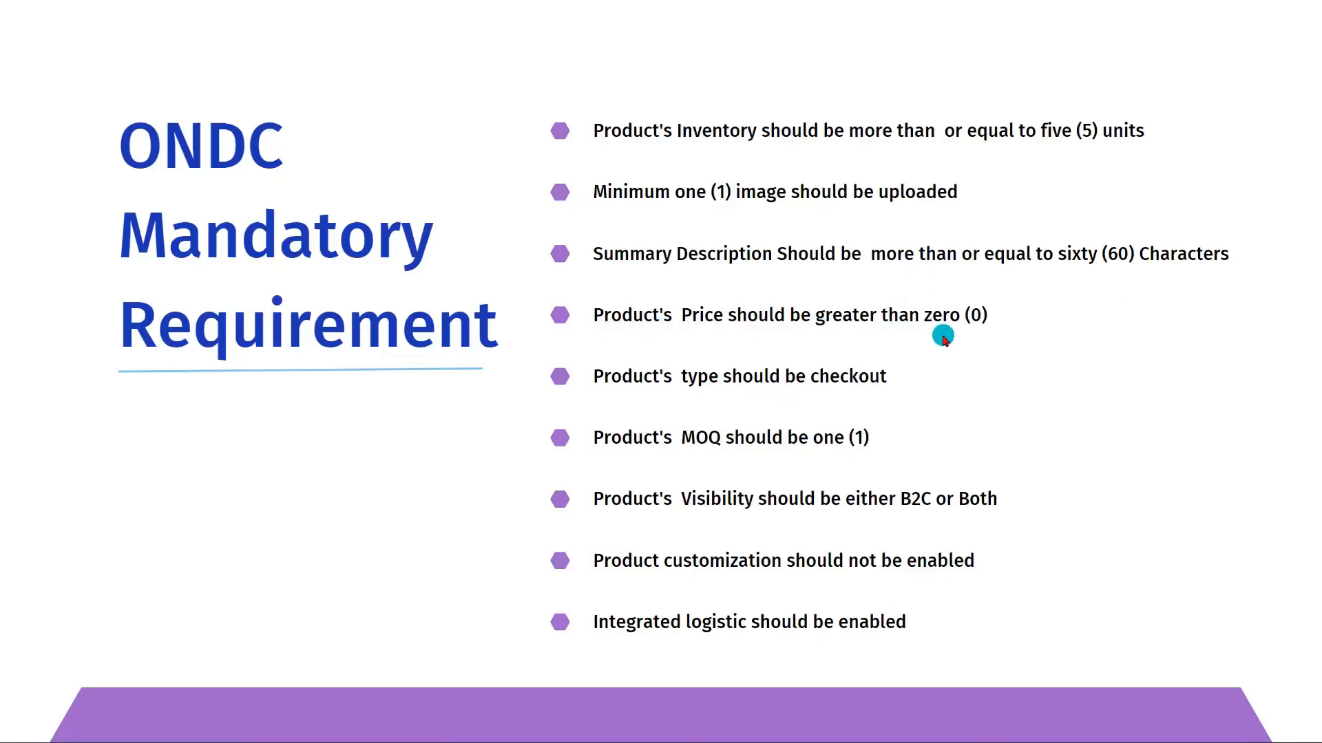
key("alt+Tab")
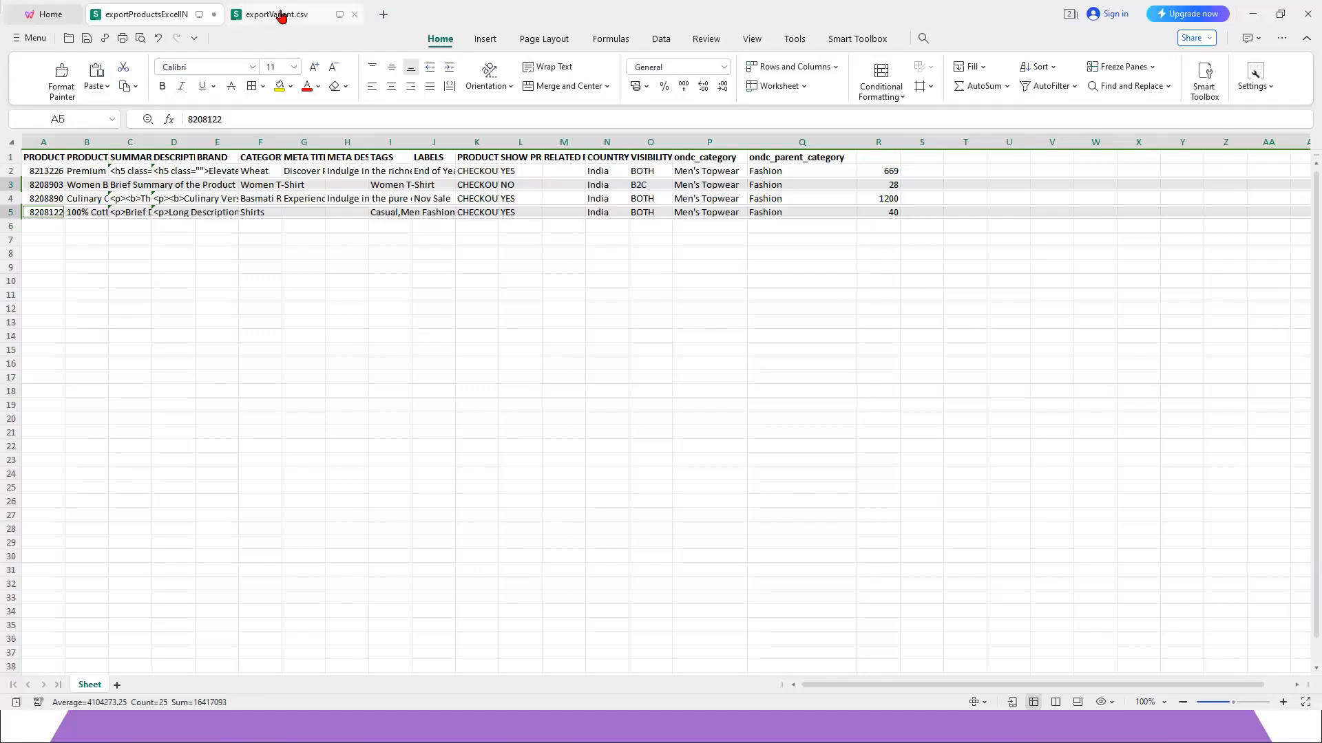
Switch to the store's product list and check the selling and discounted price settings of the Premium Organic Wheat 1 kg variant, then close its form
key("alt+Tab")
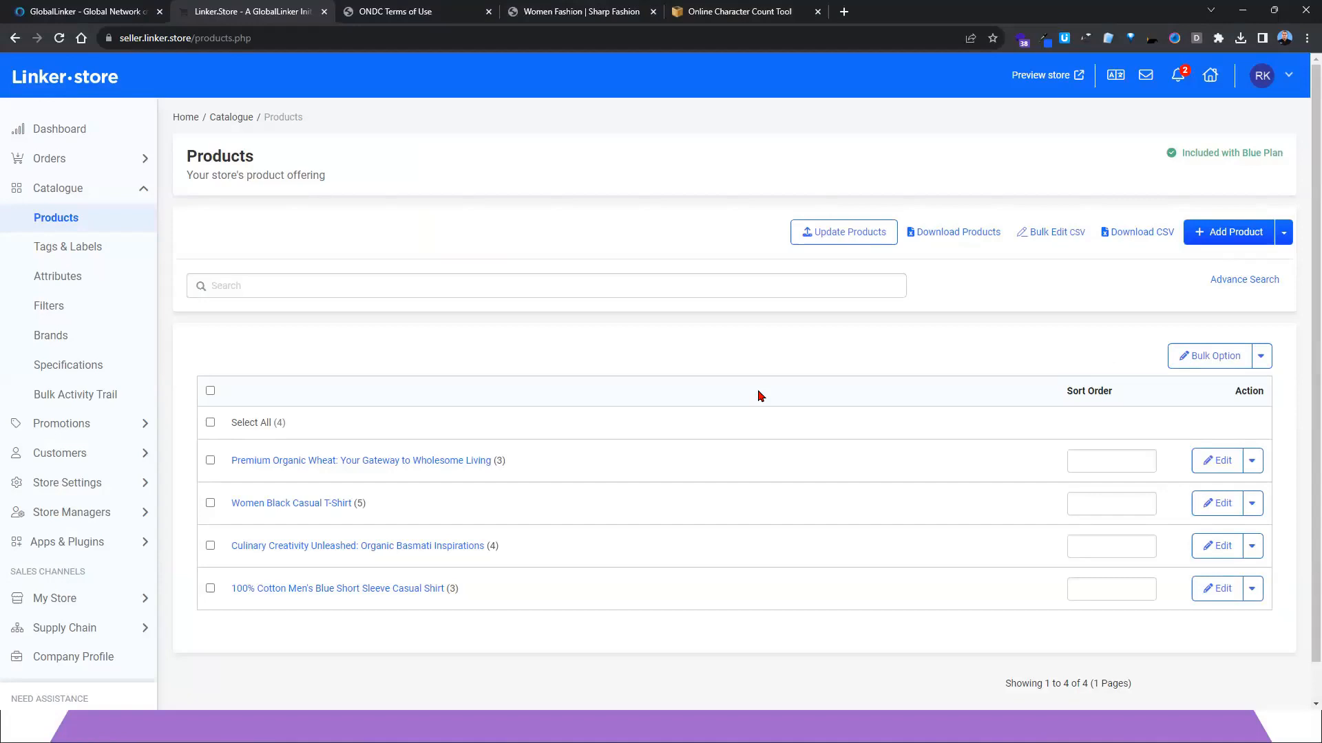
left_click(427, 463)
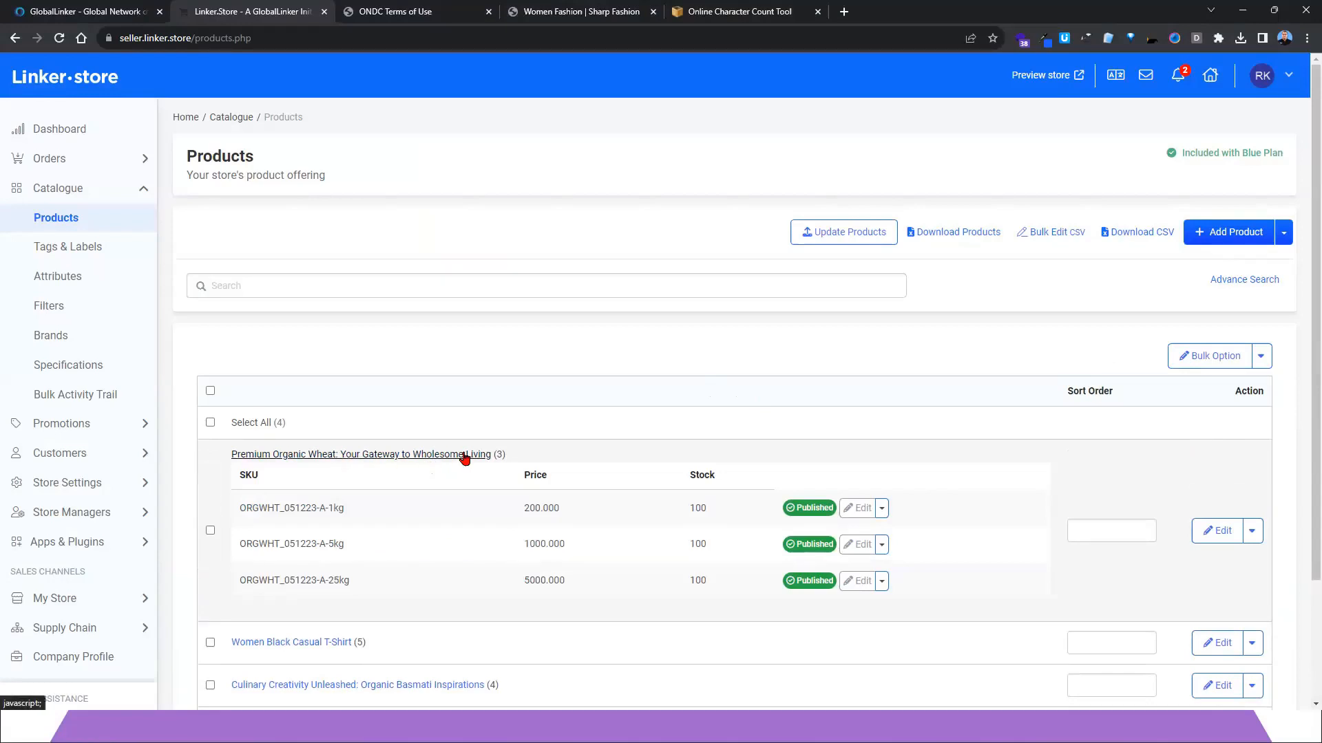
left_click(857, 508)
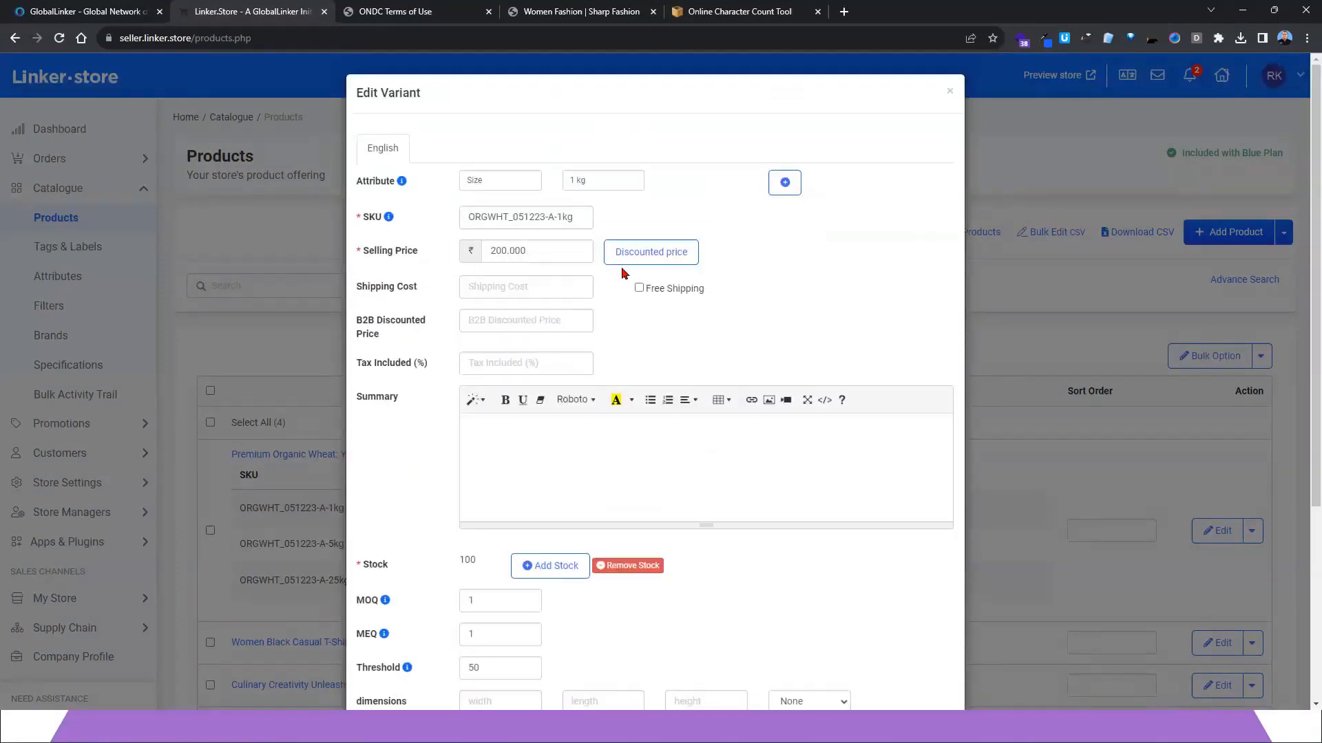
left_click(665, 259)
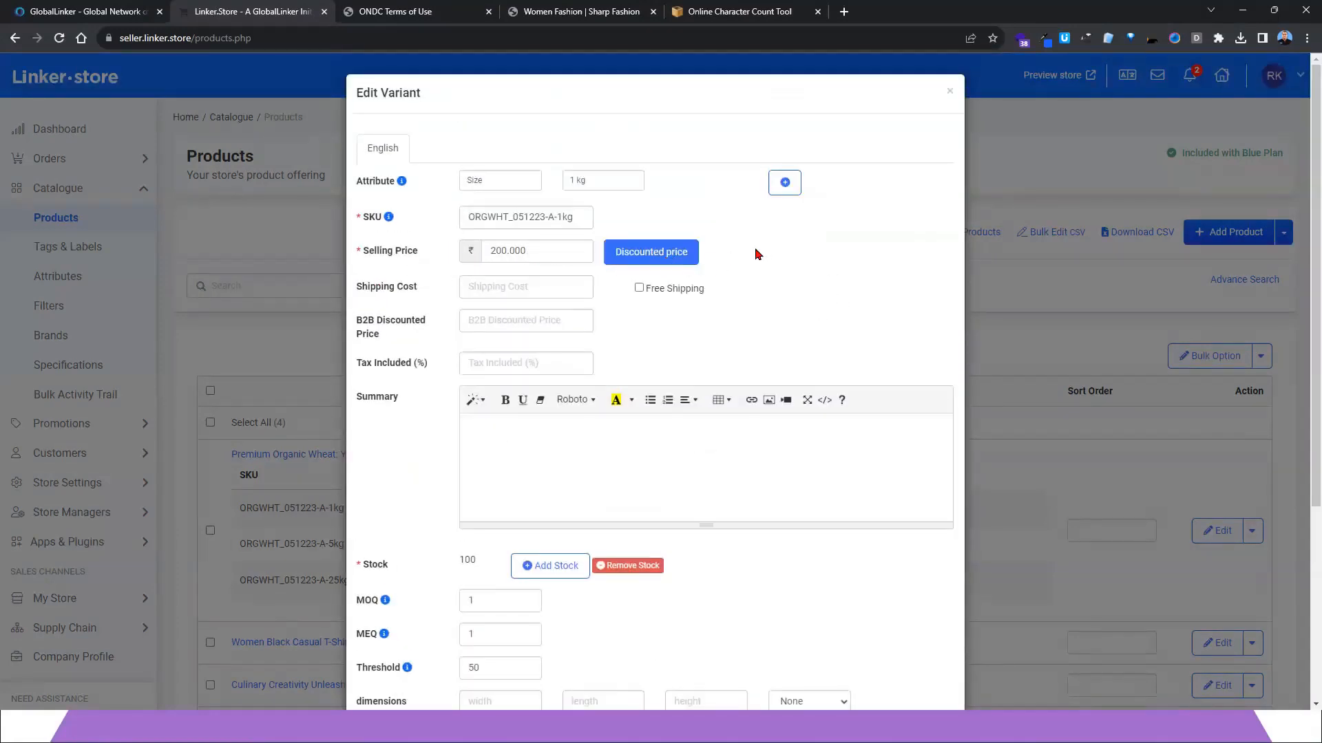
left_click(949, 92)
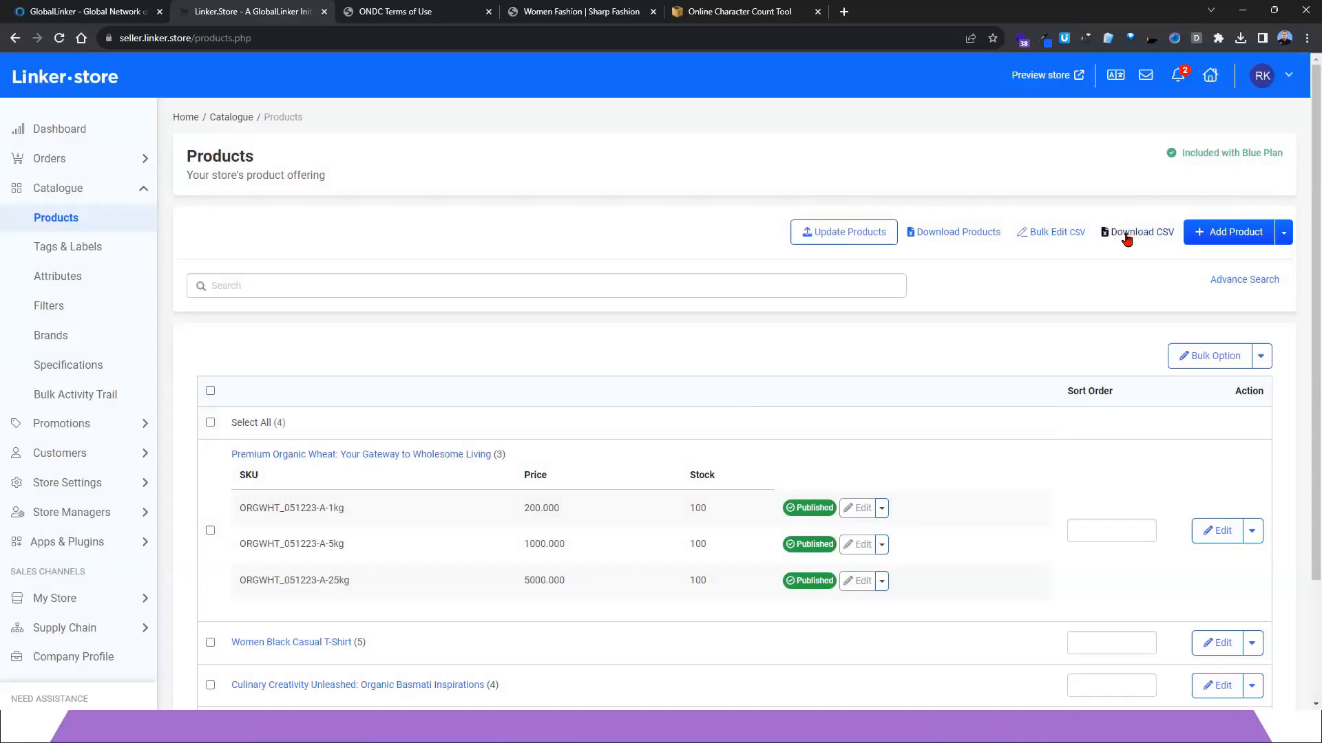
Switch to WPS Office and examine the SELLING PRICE and DISCOUNT PRICE columns in exportVariant.csv
key("alt+Tab")
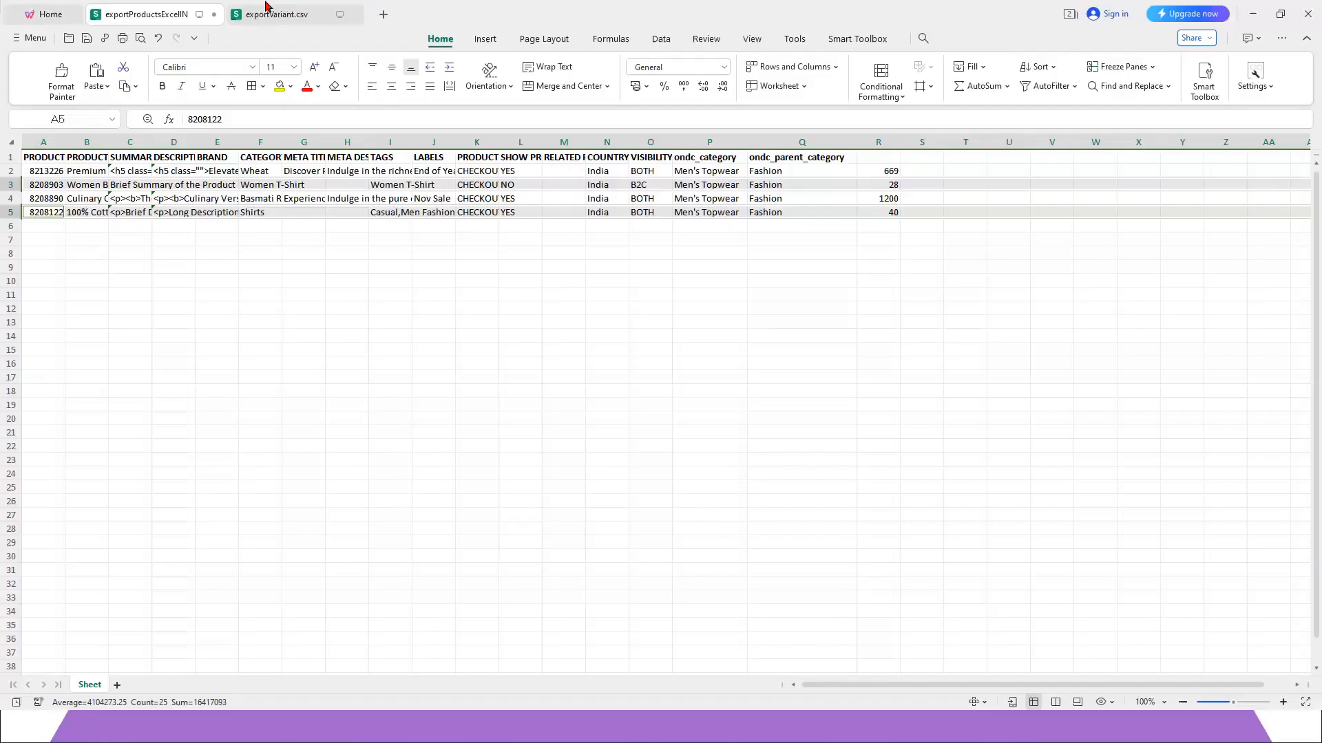
left_click(263, 11)
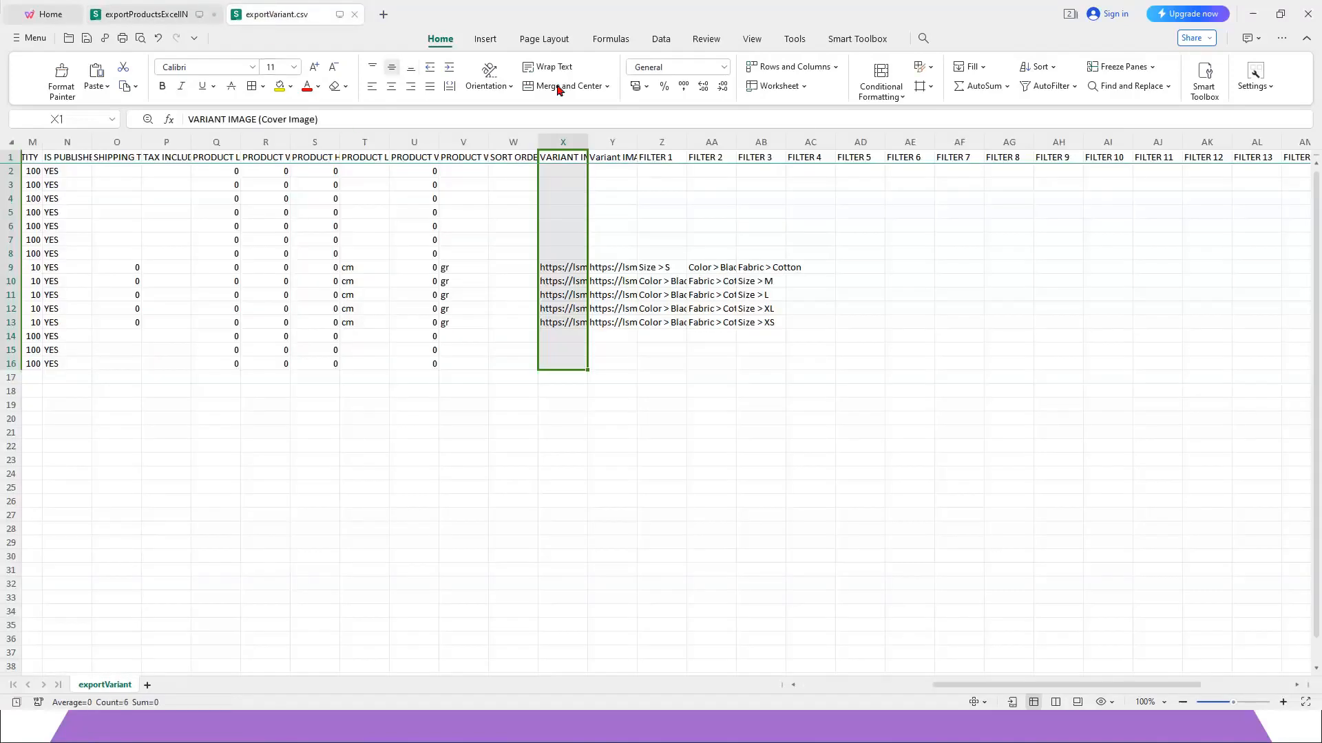
left_click(470, 292)
left_click(508, 157)
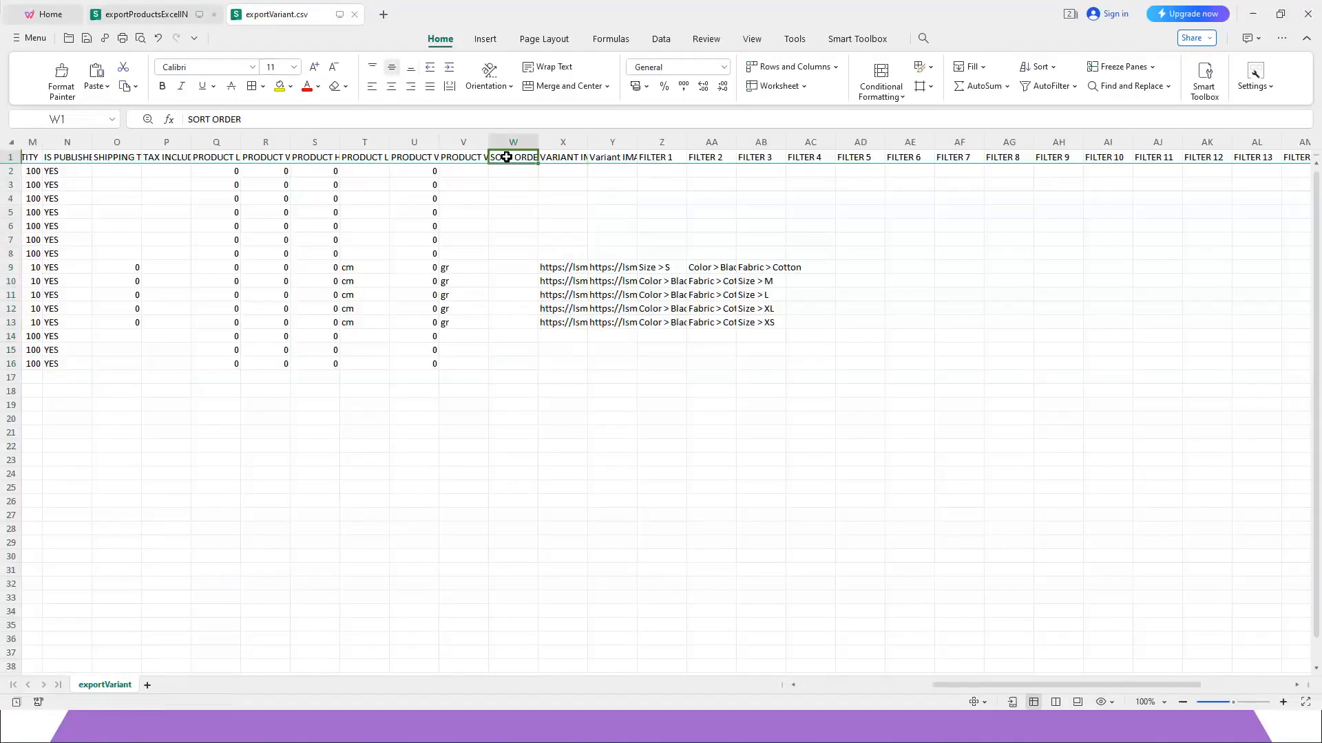
key("ctrl+Home")
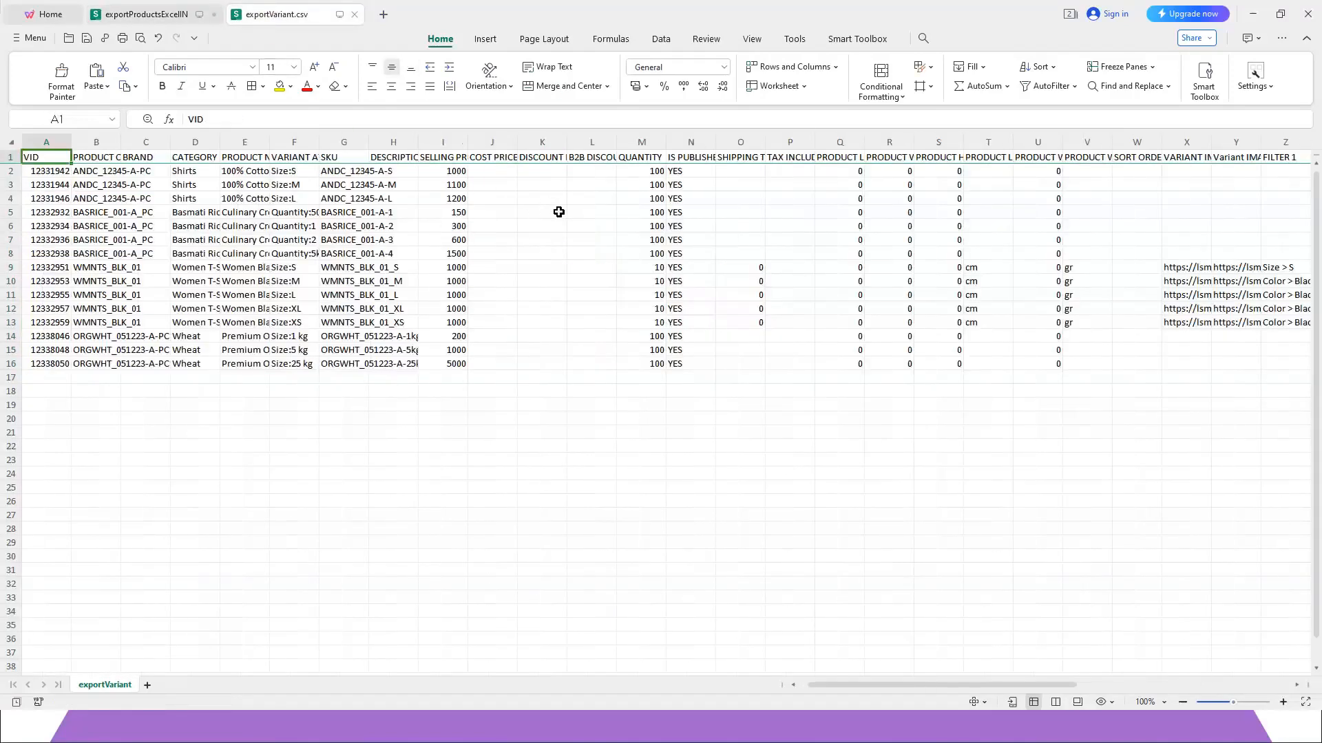
left_click(559, 212)
left_click(437, 143)
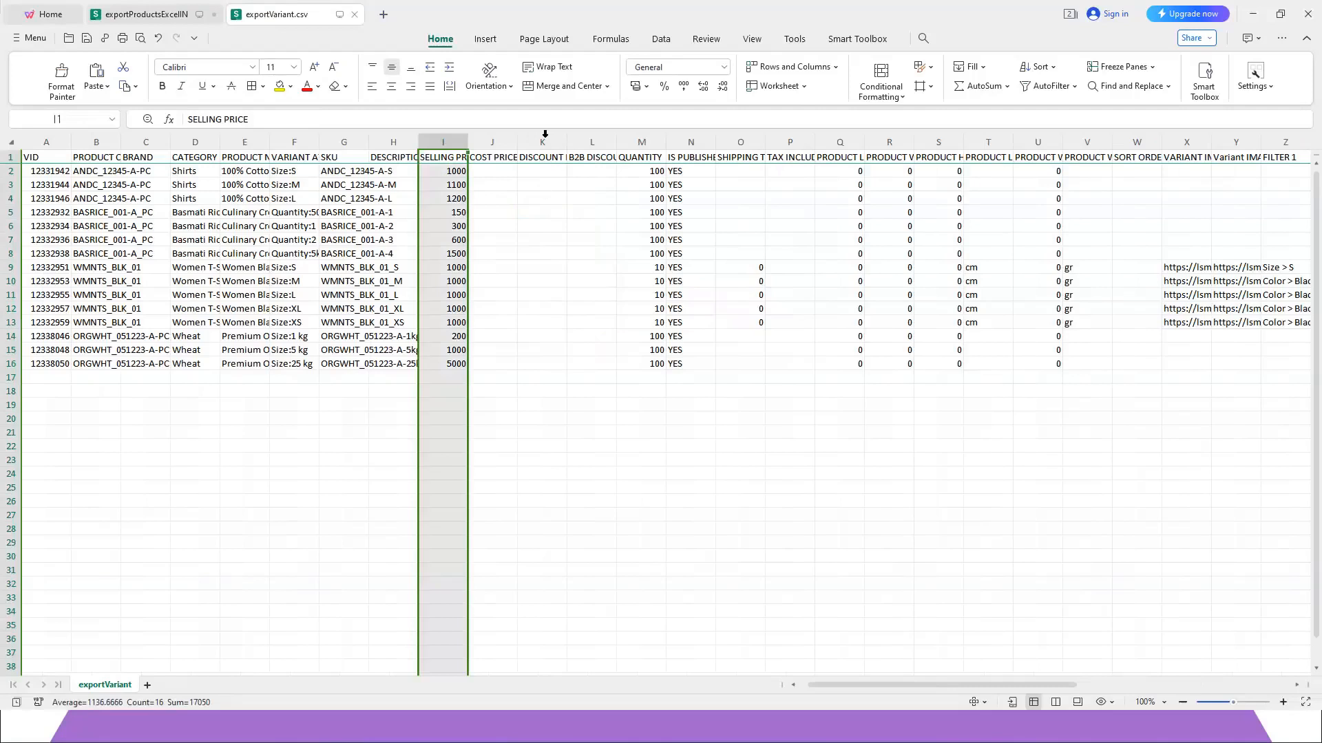
left_click(543, 141)
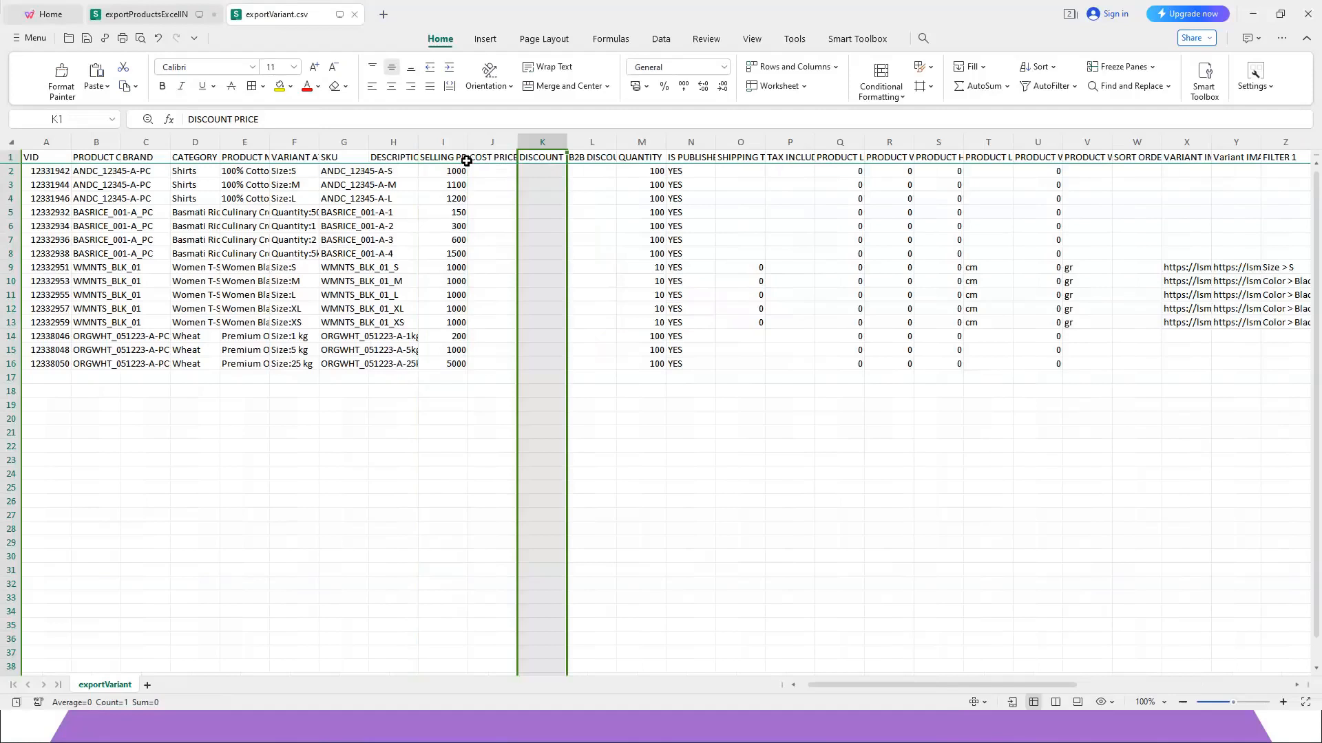
Review the product type rule on the ONDC Mandatory Requirement slide, then return to the store's product list in Chrome
key("super+Tab")
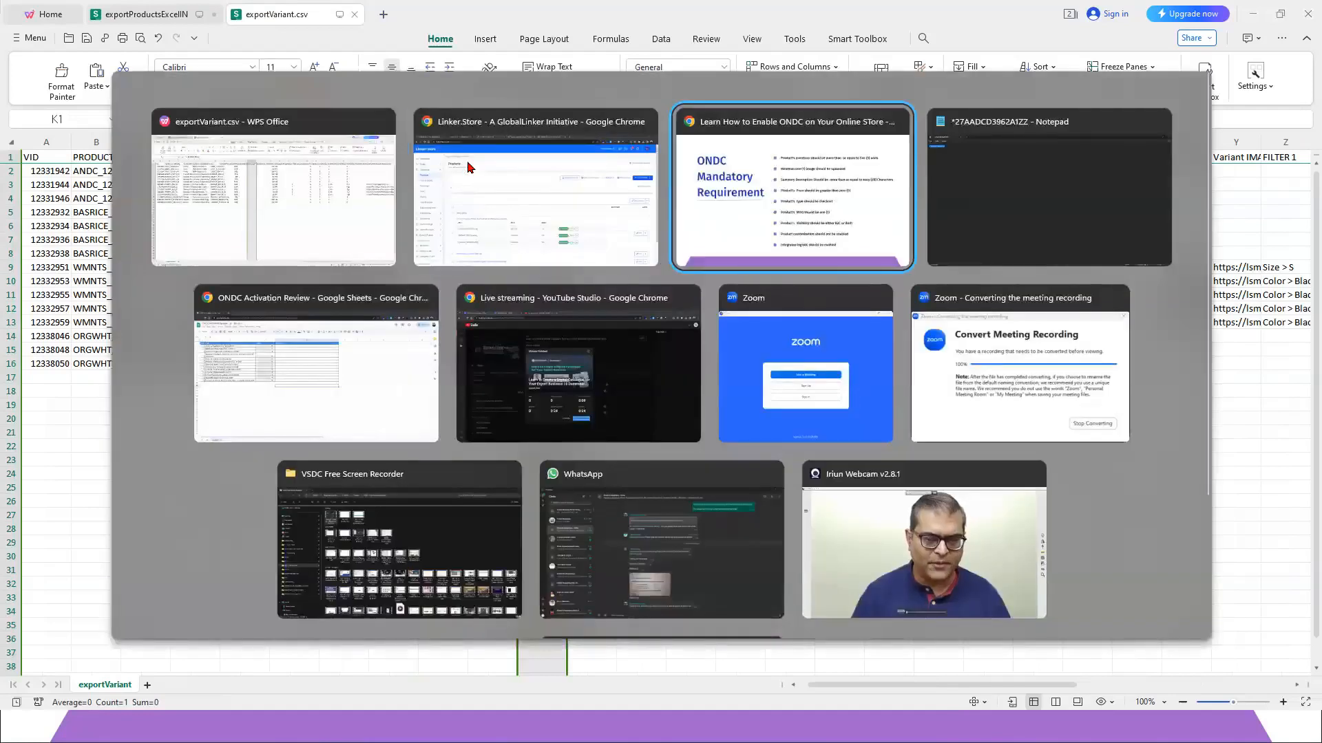
left_click(750, 183)
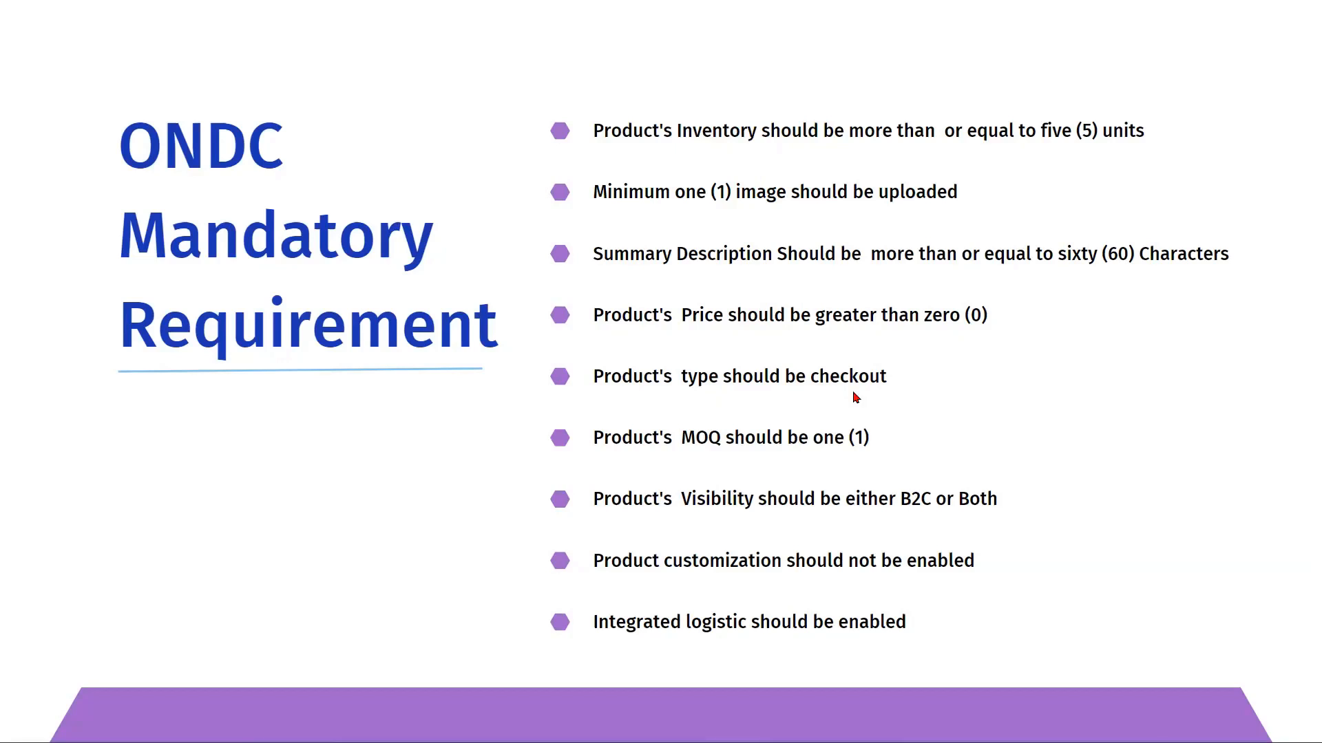
key("alt+Tab")
key("alt+Tab")
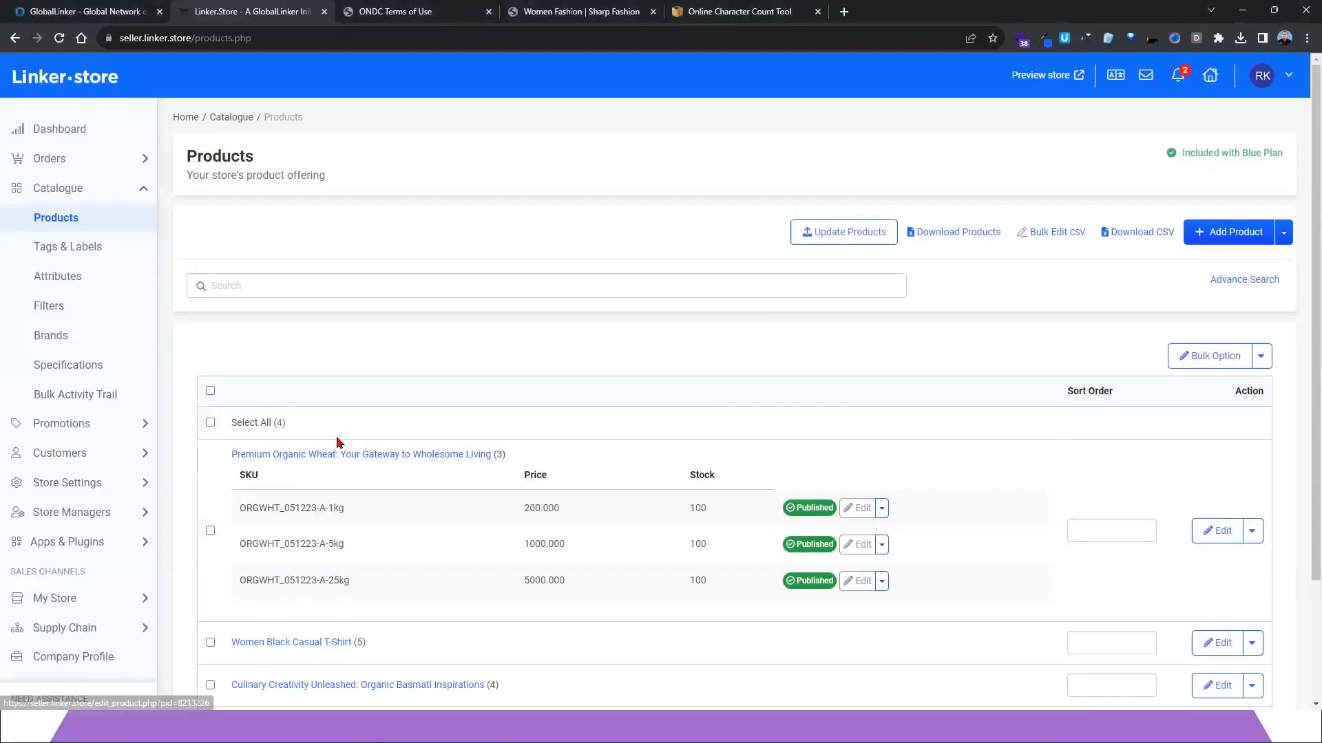
Examine the Checkout and Inquiry product type options on the Premium Organic Wheat edit page, then return to the product list without saving
left_click(365, 455)
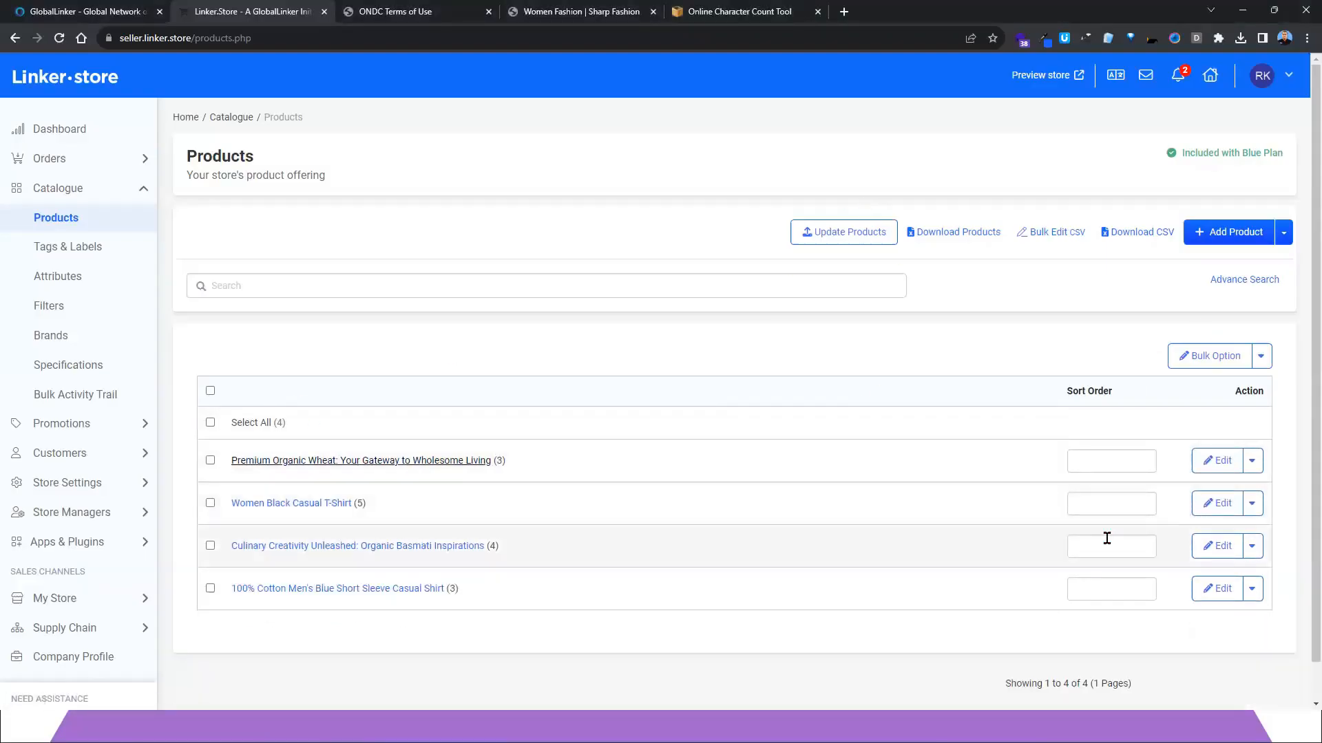
left_click(1215, 475)
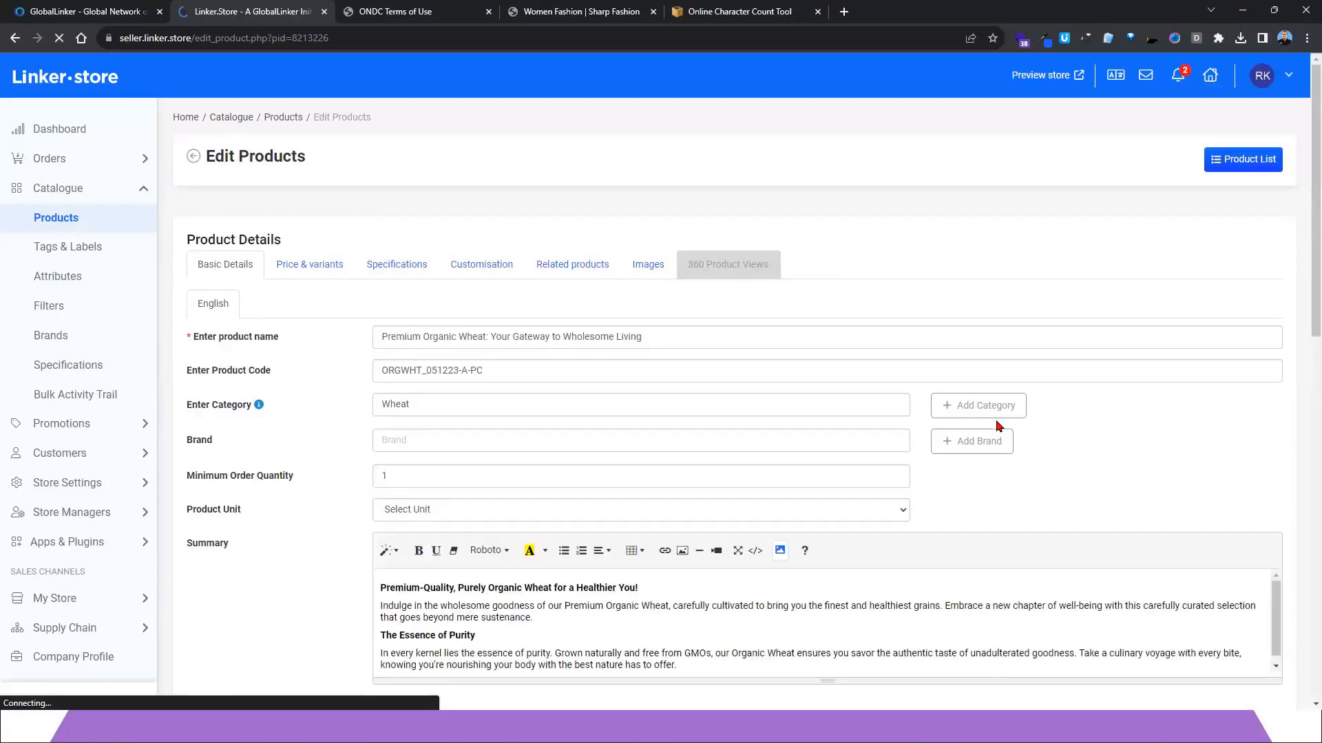
scroll(996, 425, "down", 15)
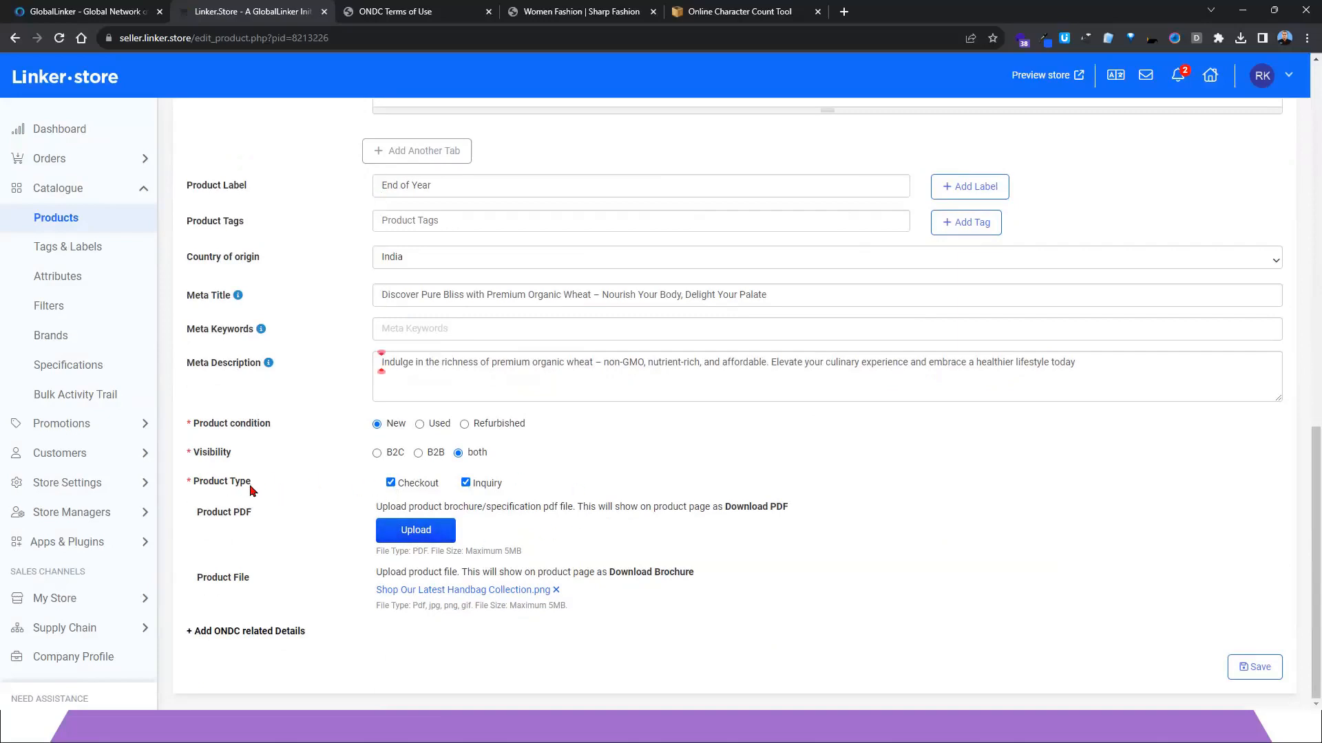
left_click(467, 484)
left_click(475, 485)
left_click(410, 484)
left_click(411, 484)
scroll(1156, 365, "up", 10)
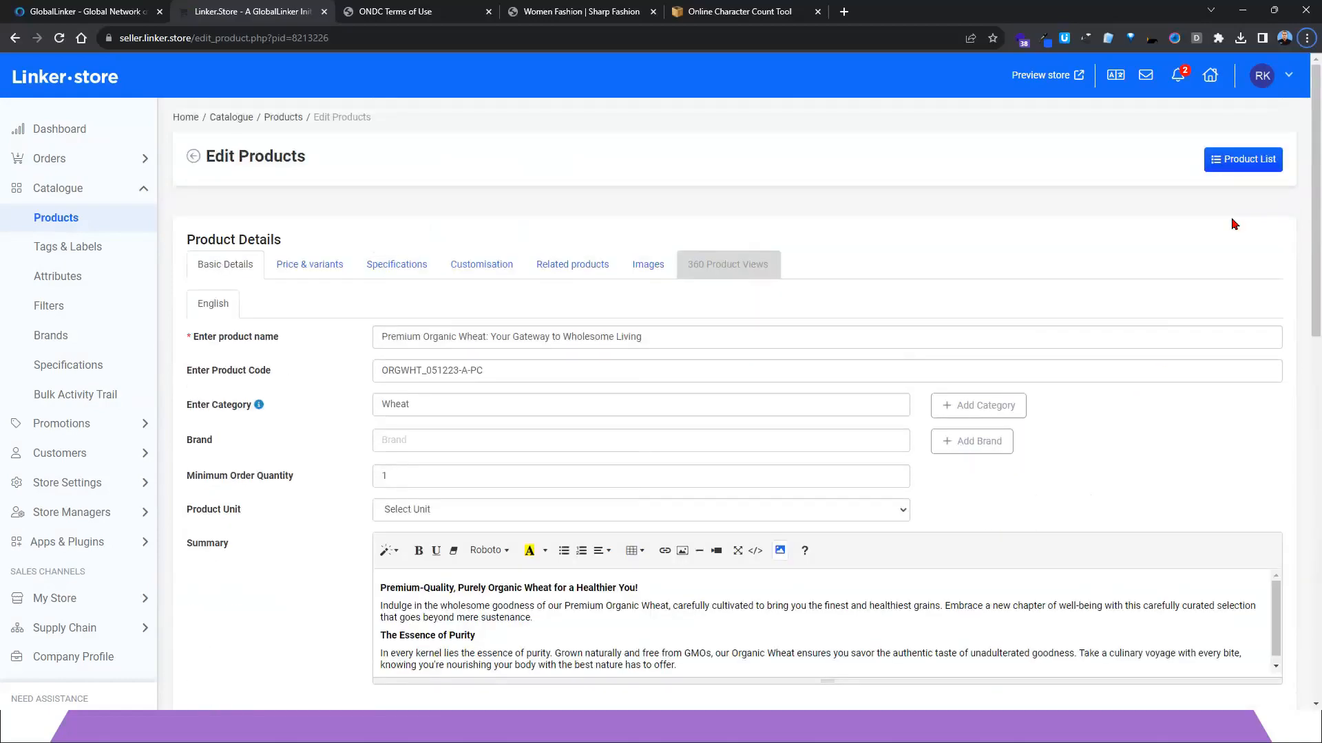
left_click(1250, 165)
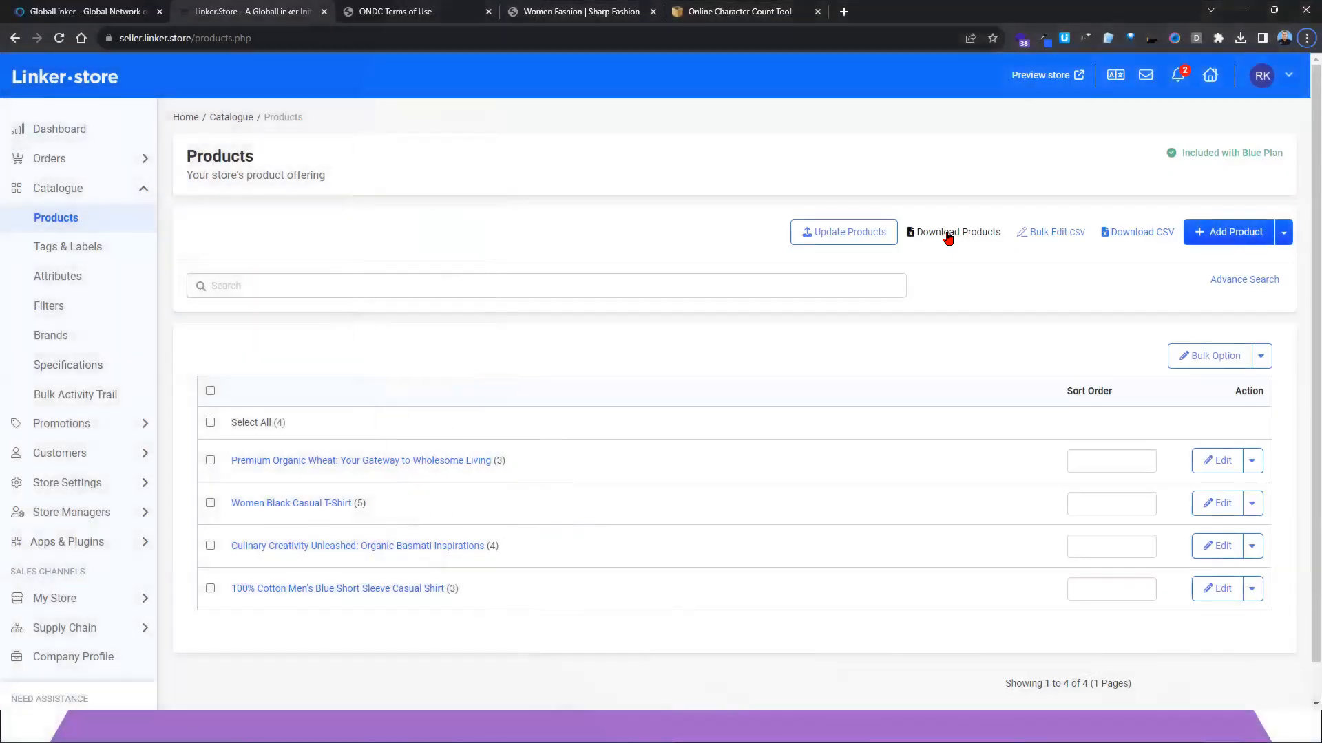
Switch to the exported products workbook in WPS Office, auto-fit the PRODUCT TYPE column and check the product types in K2 to K5
key("alt+Tab")
left_click(506, 271)
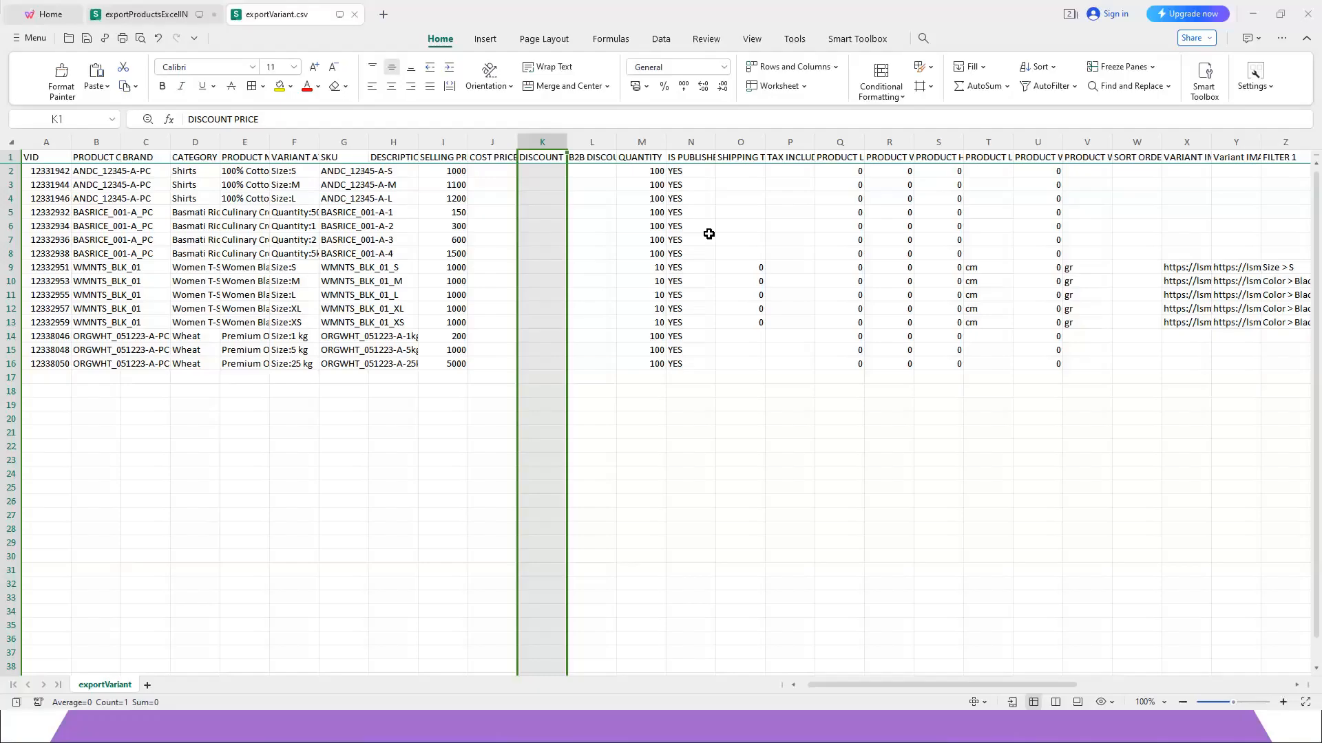
left_click(477, 305)
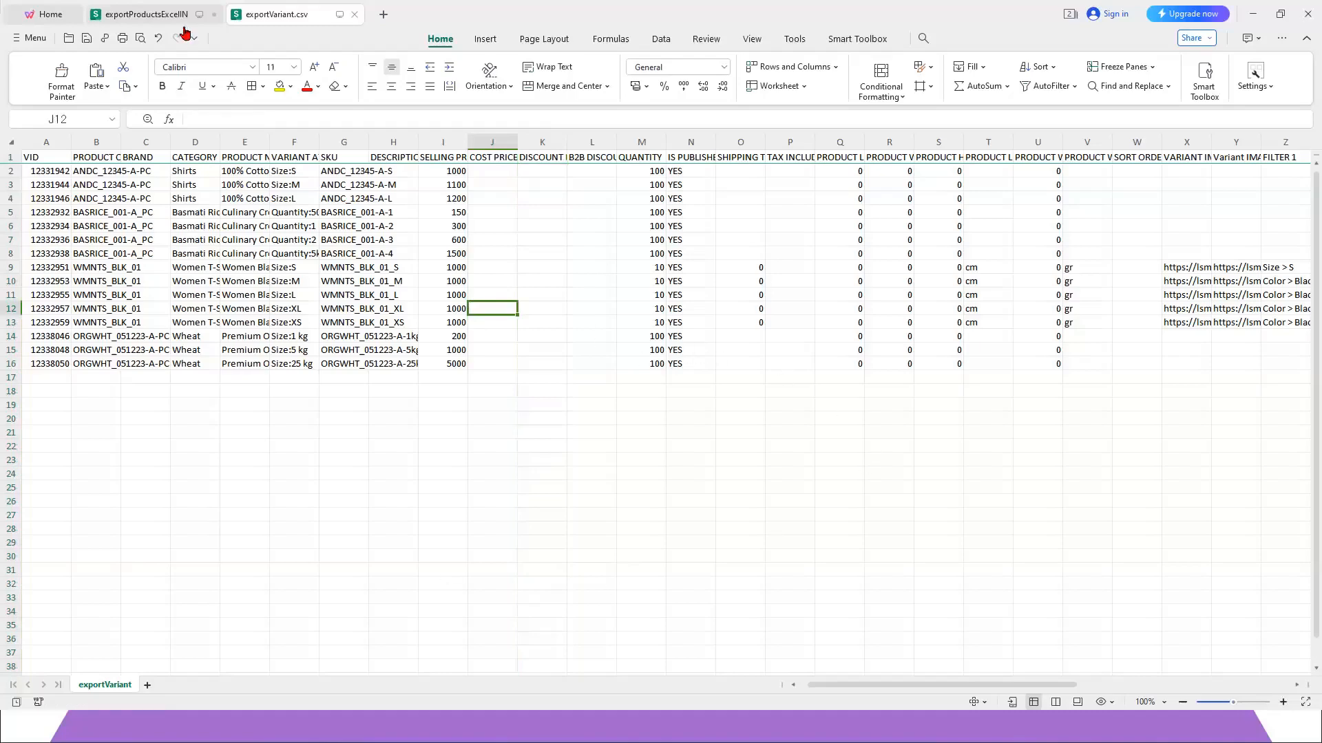
left_click(176, 15)
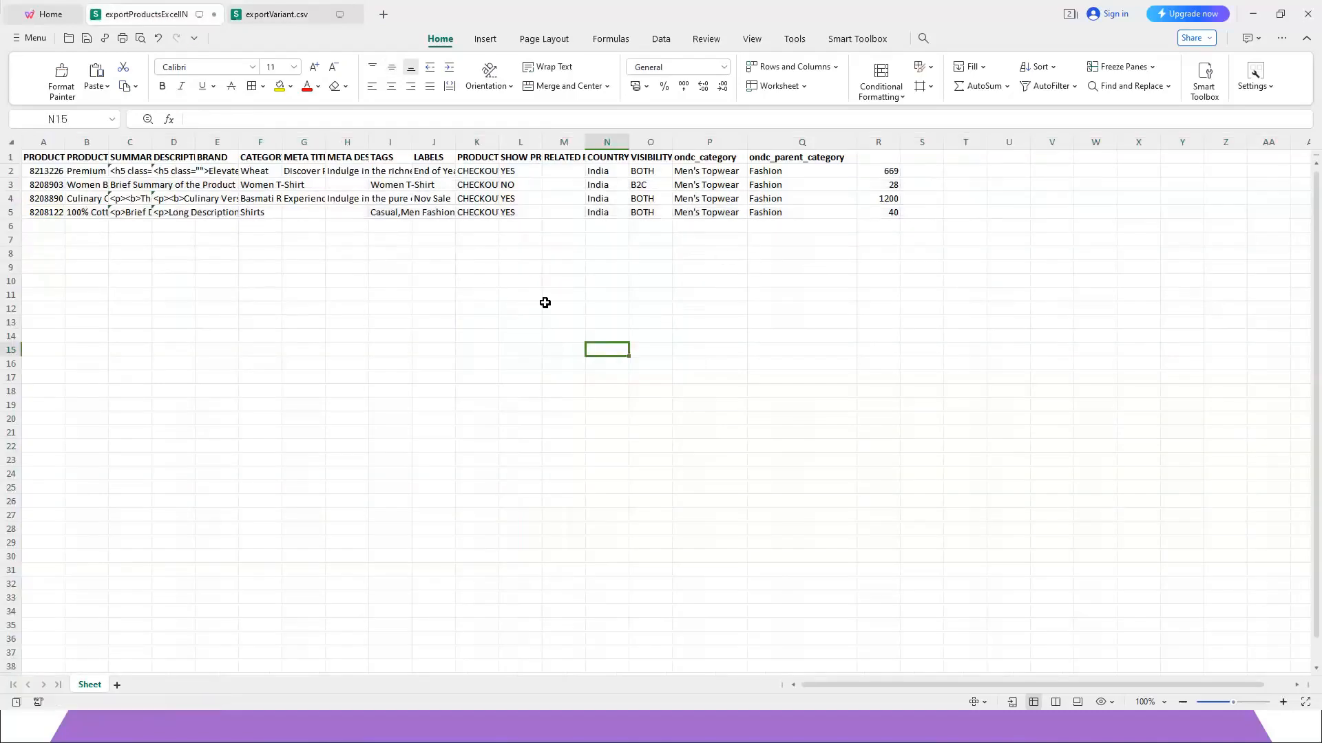
double_click(497, 145)
left_click(486, 169)
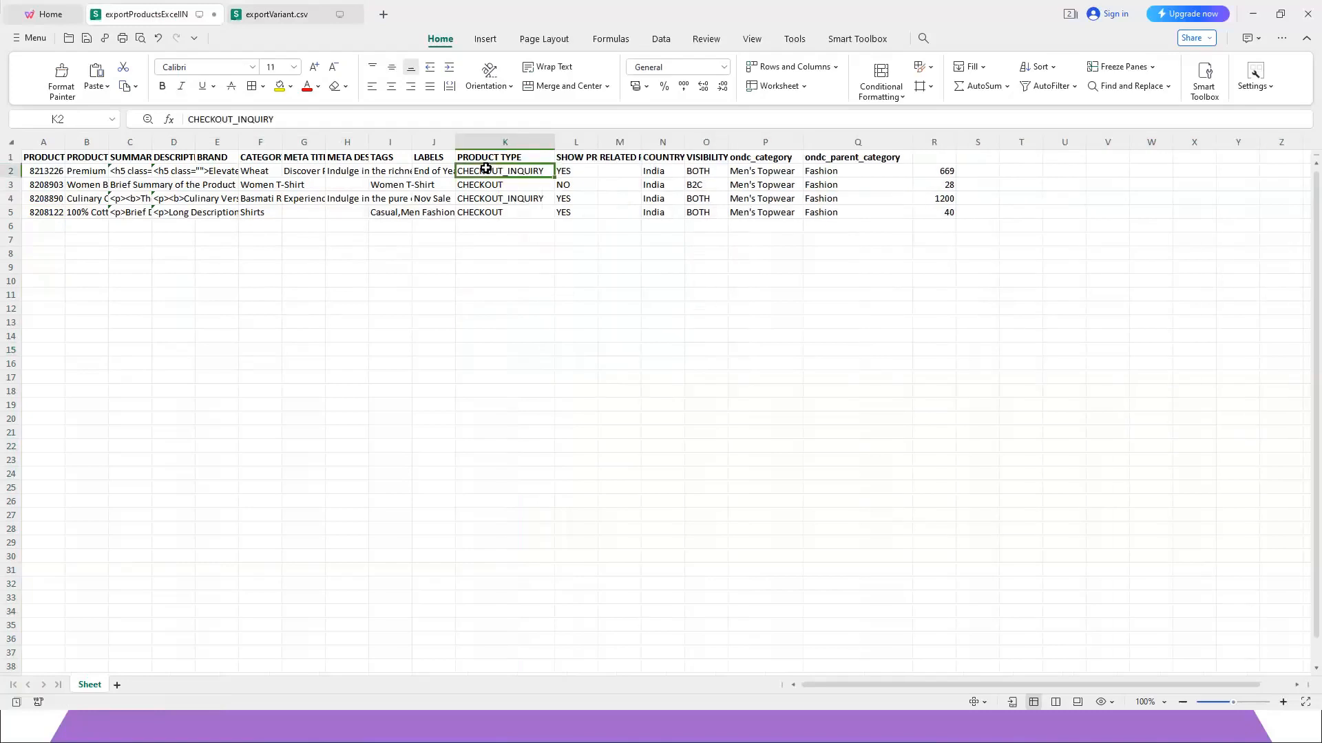
left_click_drag(486, 168, 491, 208)
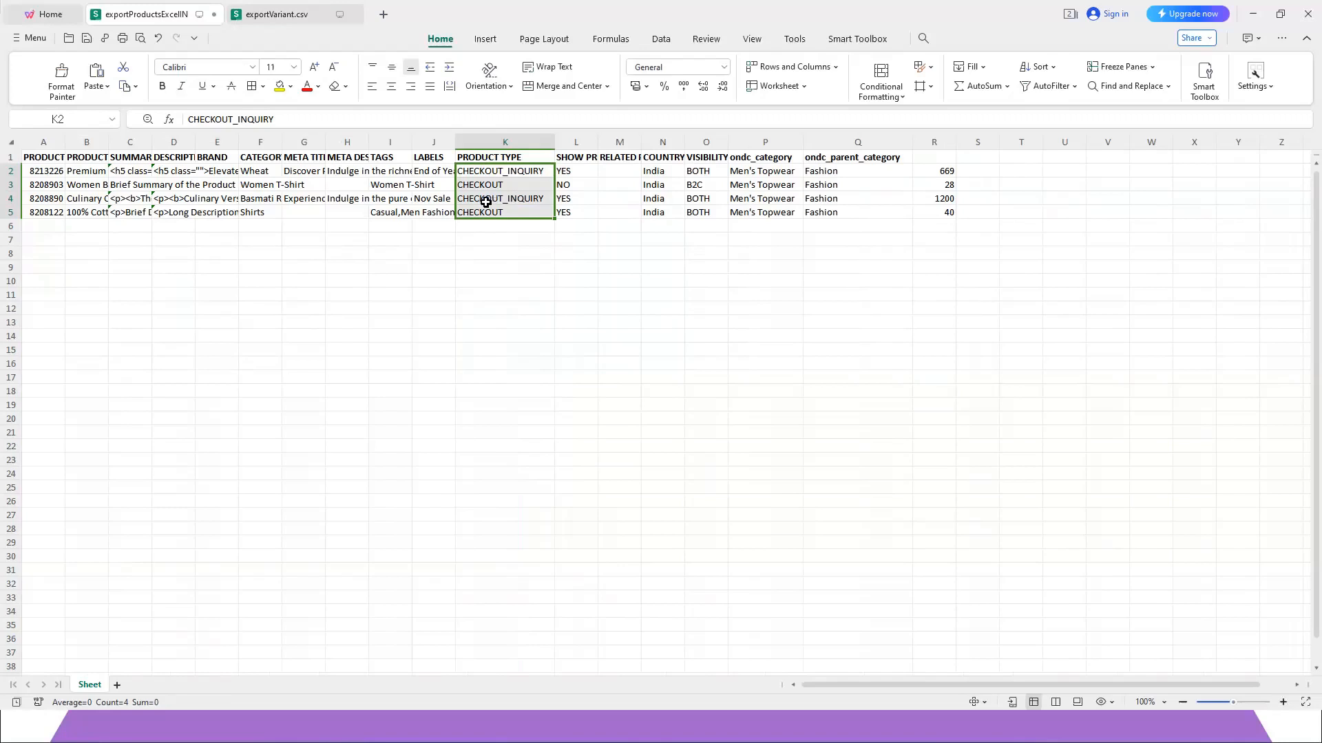
left_click(485, 202)
Review the MOQ rule on the requirement slide, then open Premium Organic Wheat for editing in the store to check its Minimum Order Quantity
key("alt+Tab")
key("alt+Tab")
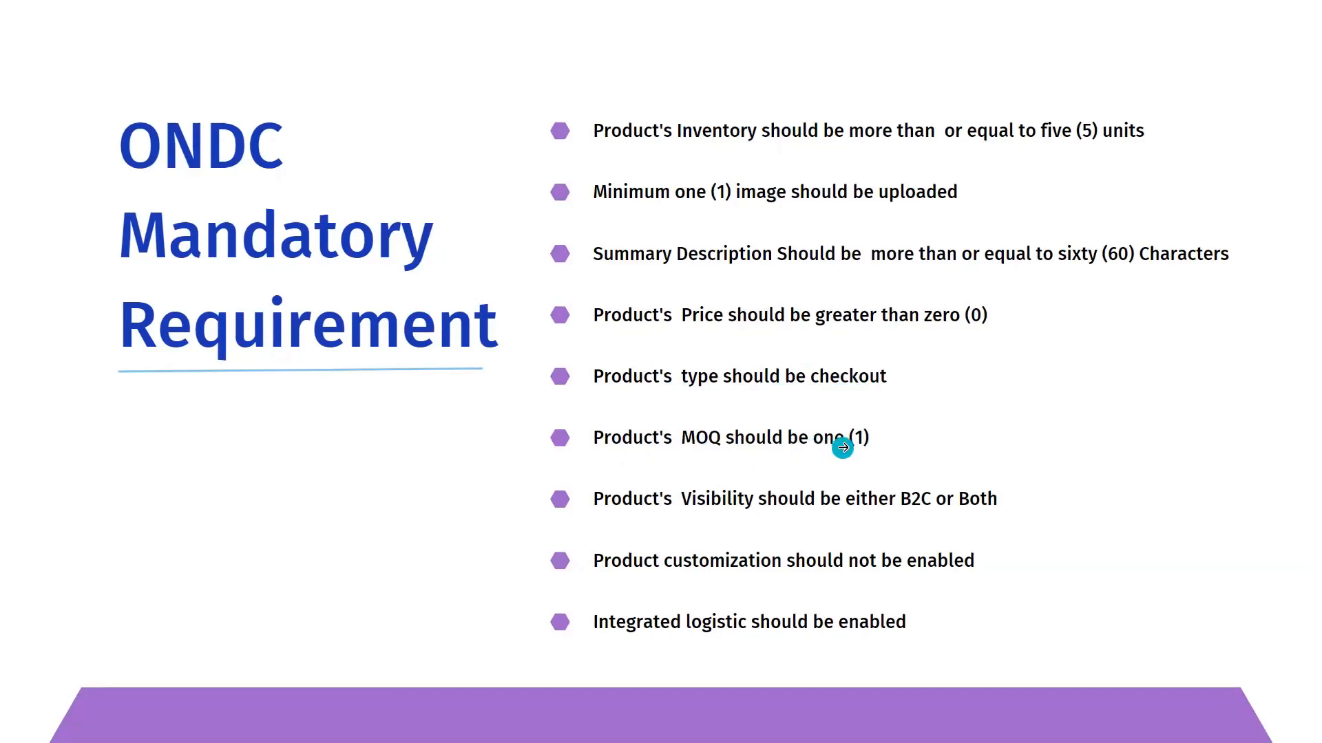
key("alt+Tab")
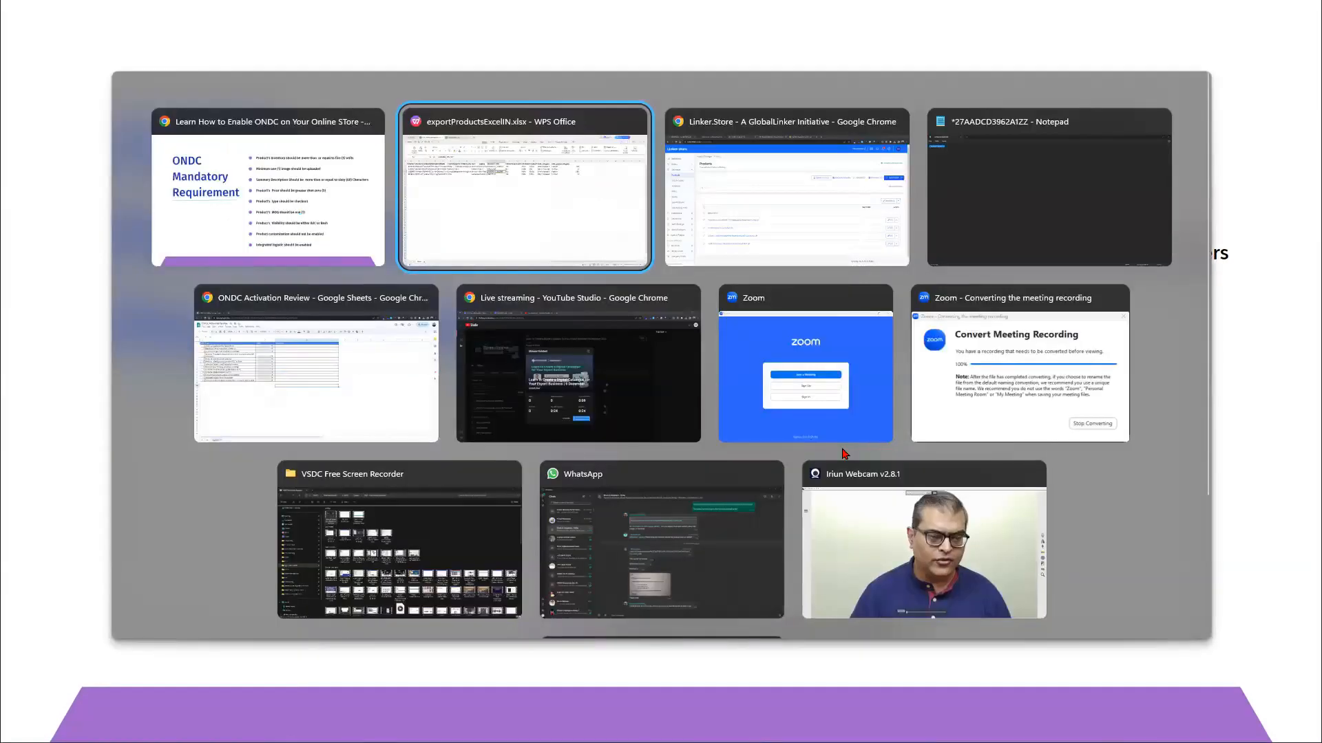
key("alt+Tab")
left_click(1206, 461)
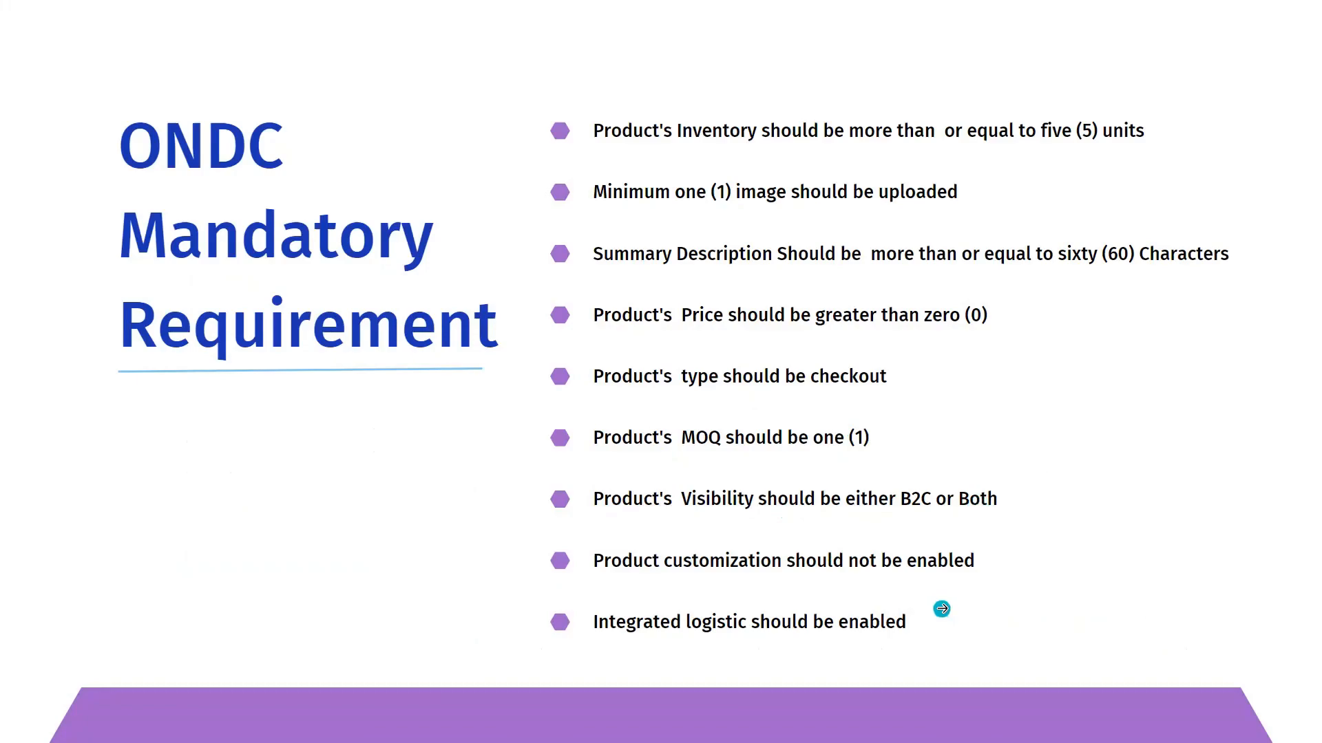
Return from the requirement slide to the Premium Organic Wheat edit page and check its Visibility setting
key("alt+Tab")
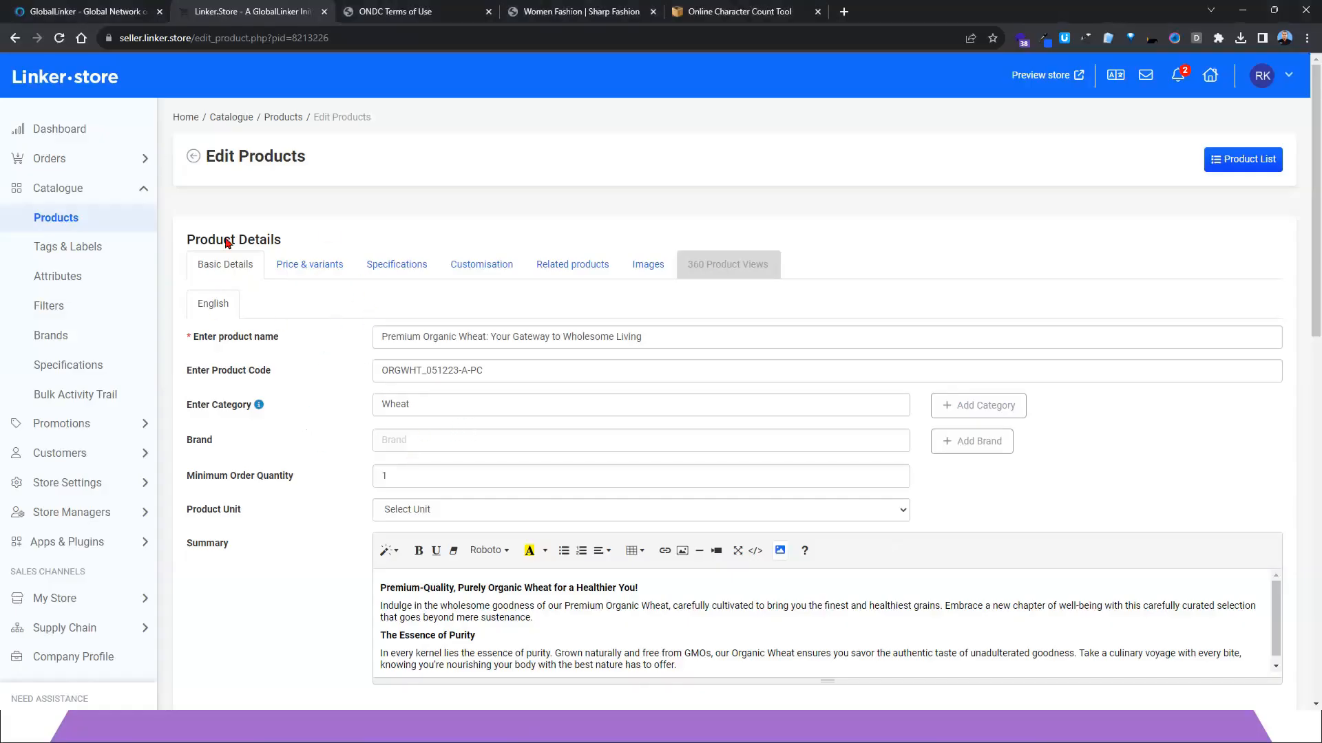
scroll(325, 369, "down", 5)
scroll(326, 370, "down", 7)
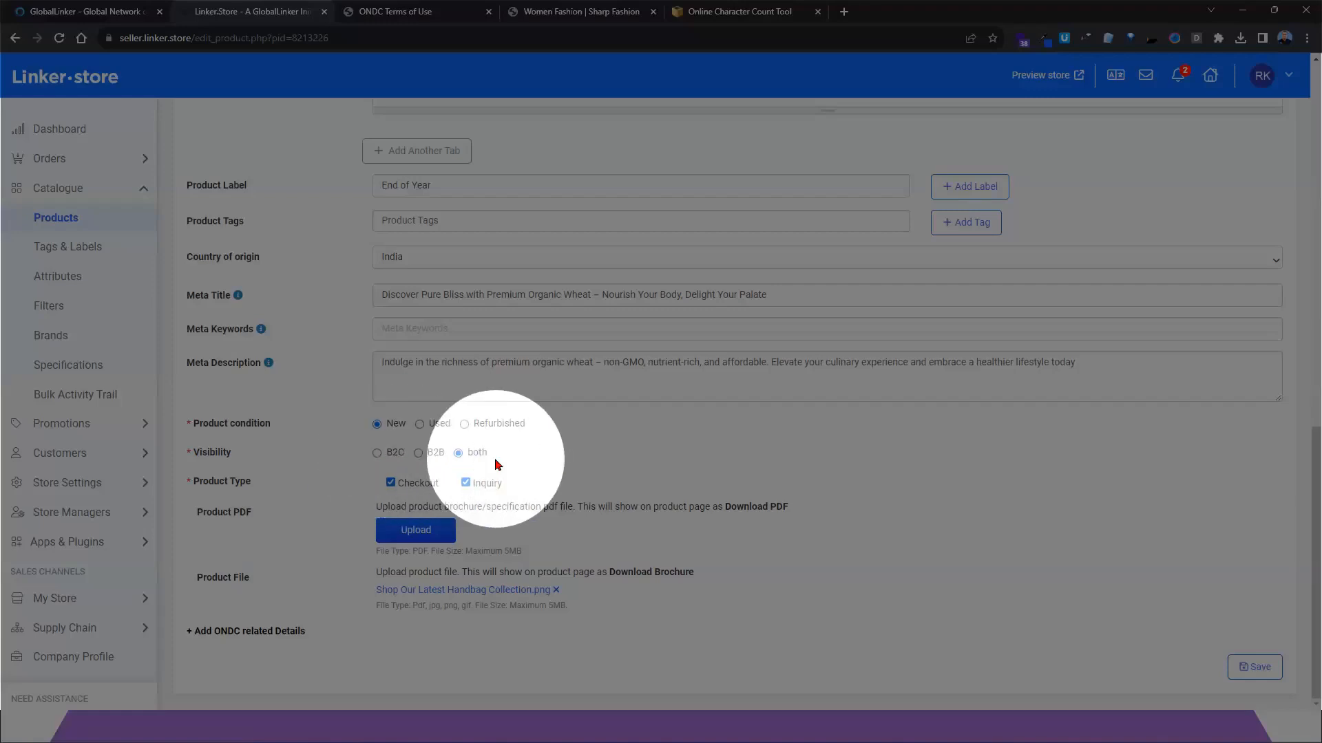
Switch to the exported products workbook in WPS Office and check the products' VISIBILITY column, starting at O2
key("alt+Tab")
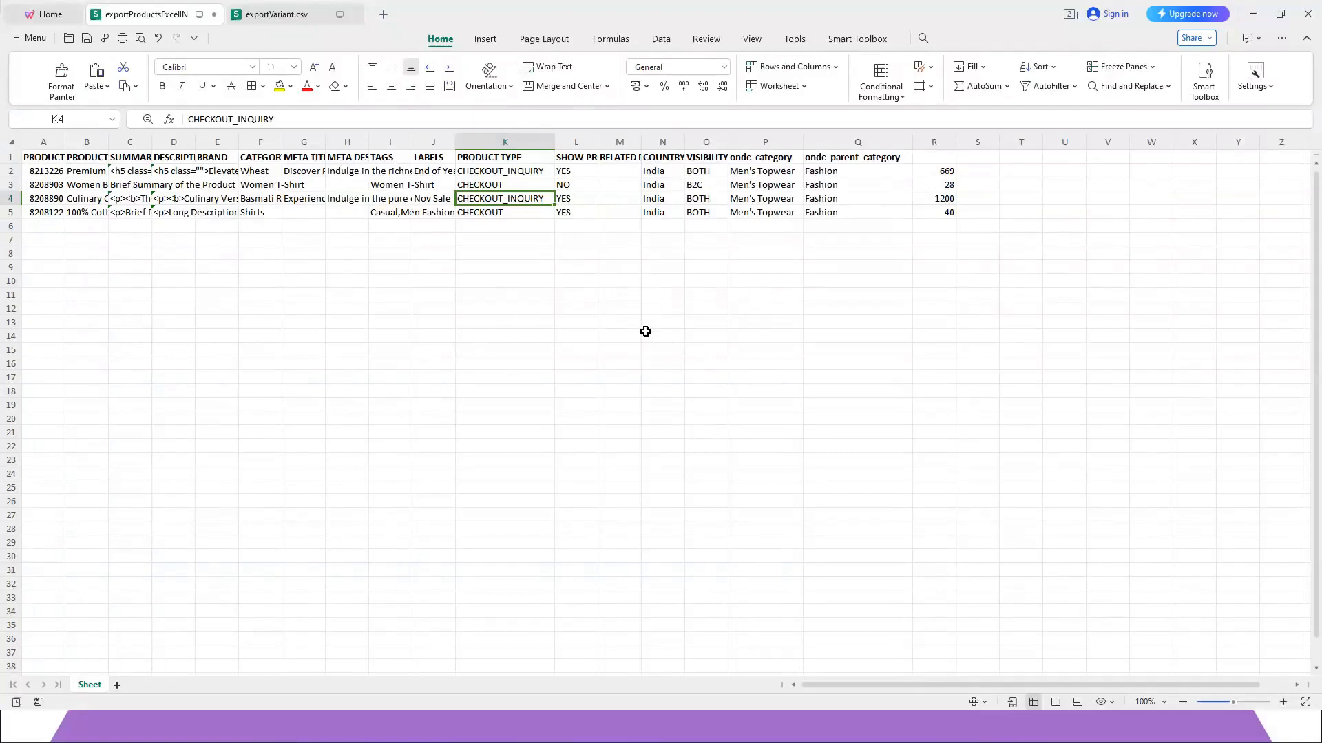
left_click(673, 321)
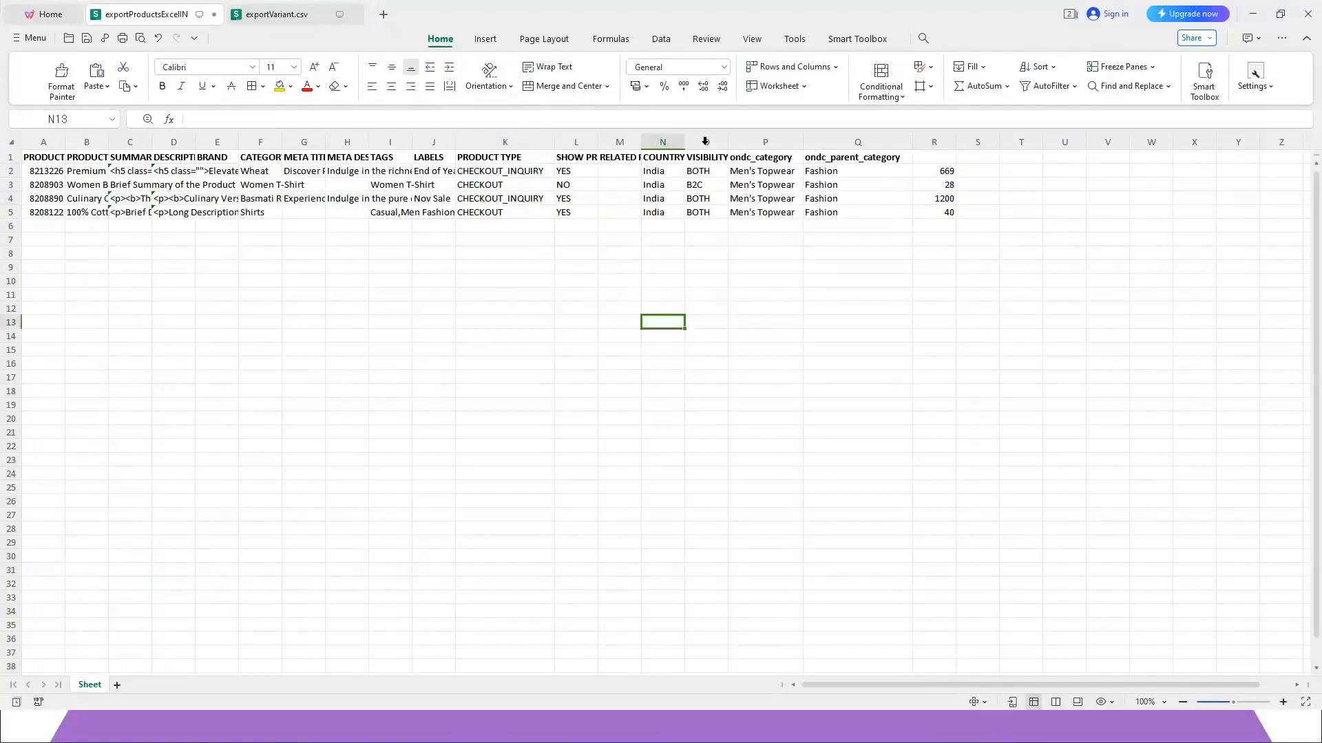
left_click(705, 172)
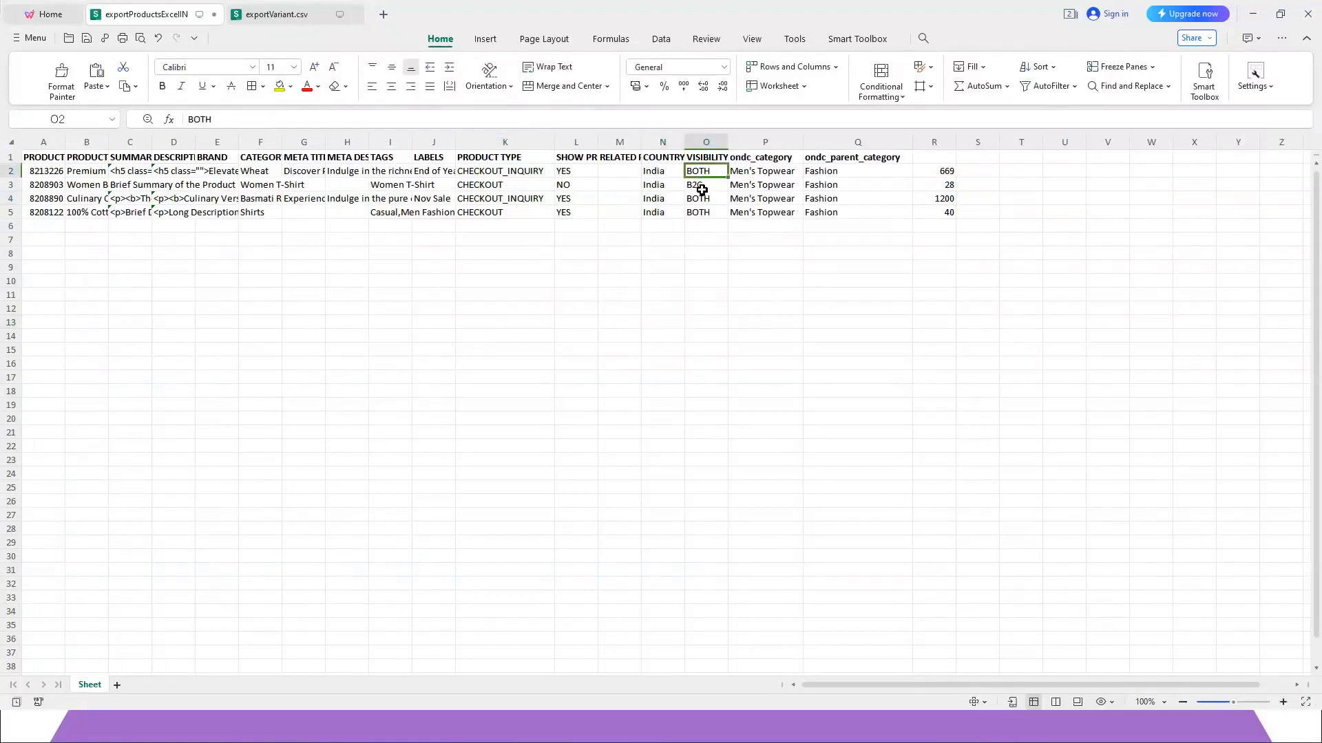
Check the VISIBILITY value in O3, then switch to the ONDC Mandatory Requirement slide to review the customization rule
left_click(701, 190)
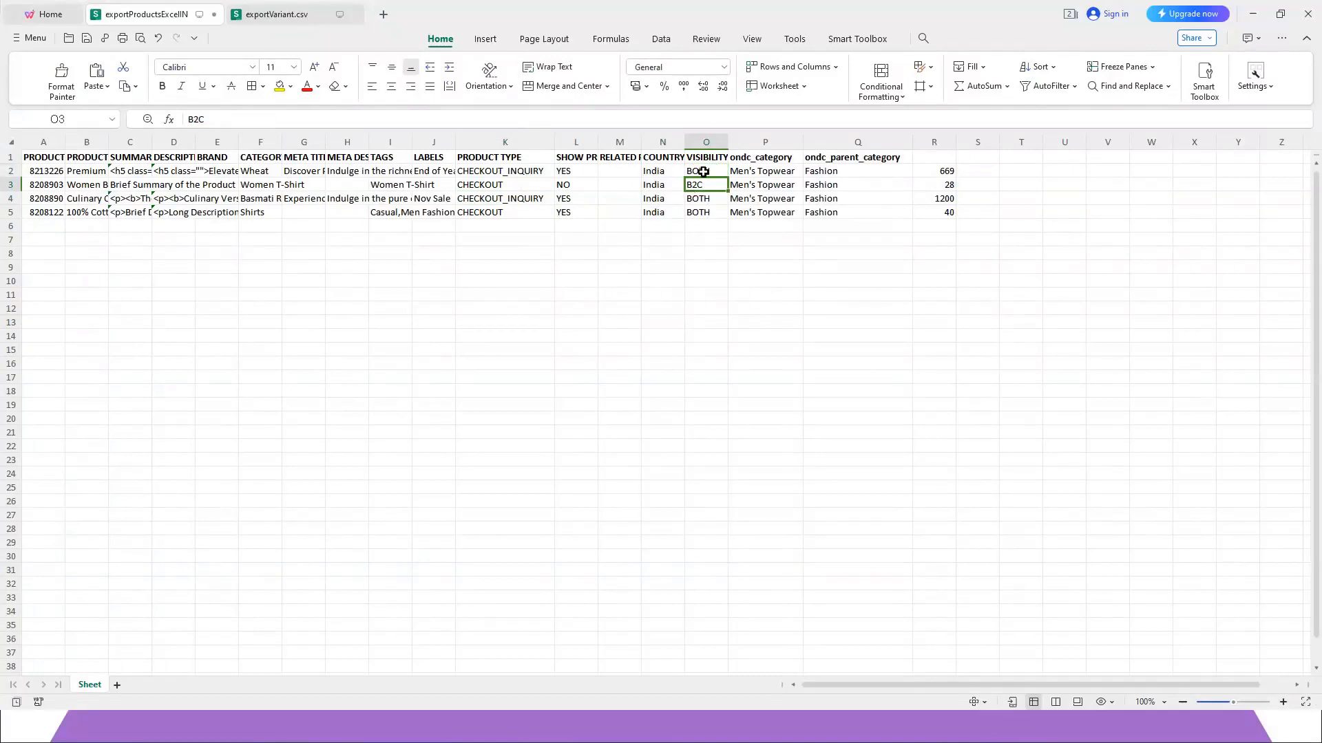
key("alt+Tab")
key("Tab")
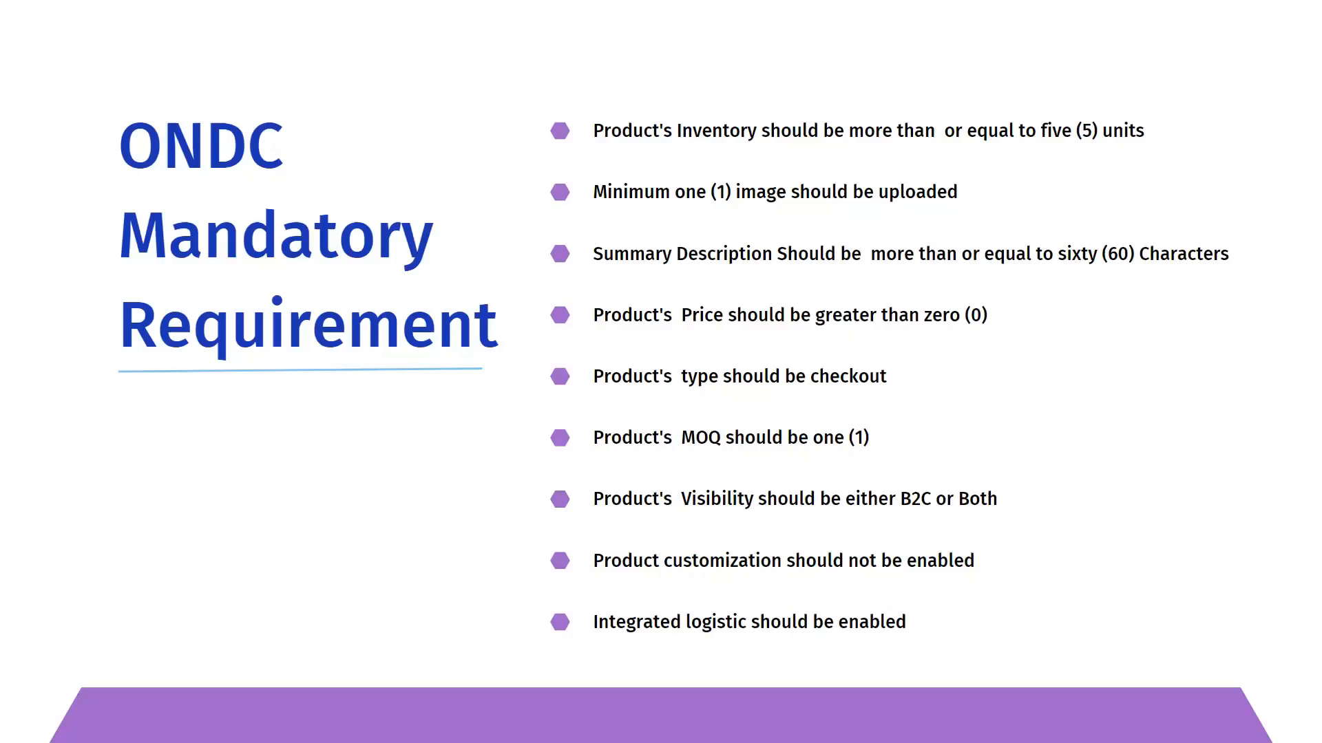
Switch to the store's Premium Organic Wheat edit page in Chrome and check its customisation options
key("alt+Tab")
key("alt+Tab")
key("Tab")
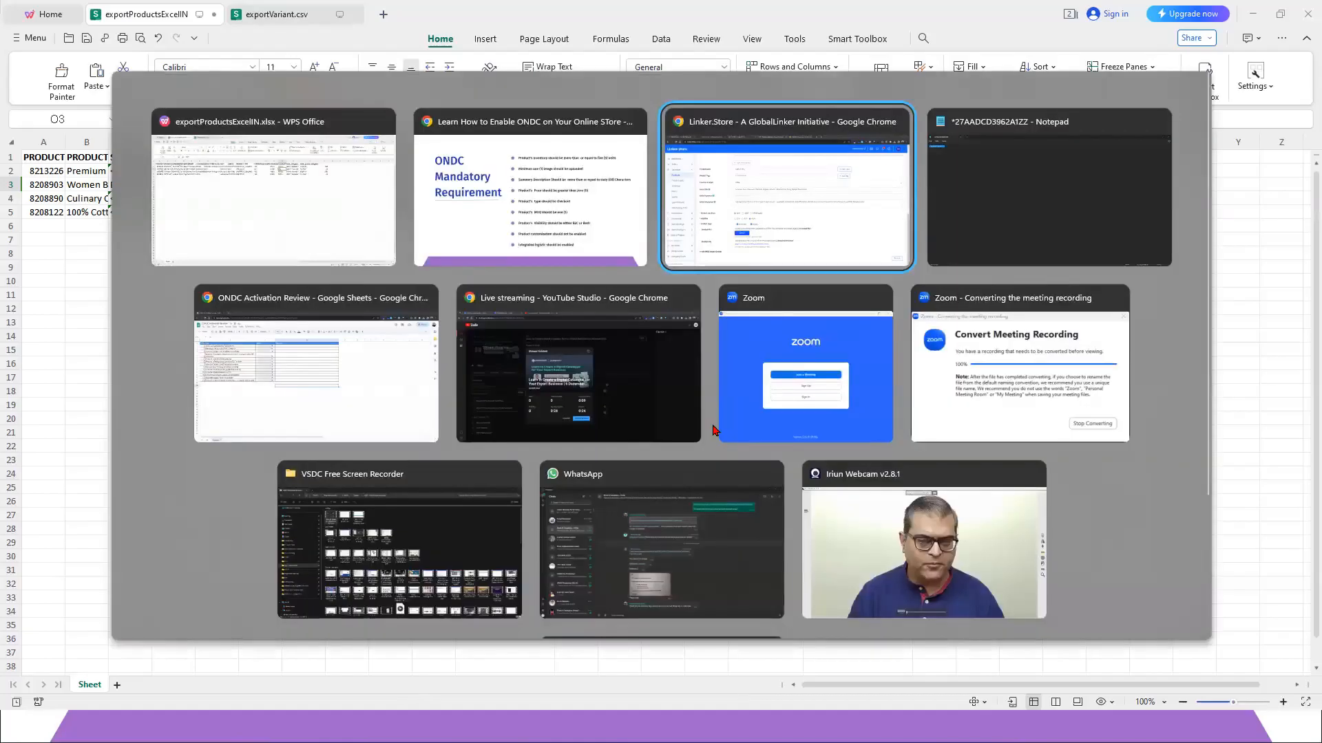
scroll(604, 165, "up", 5)
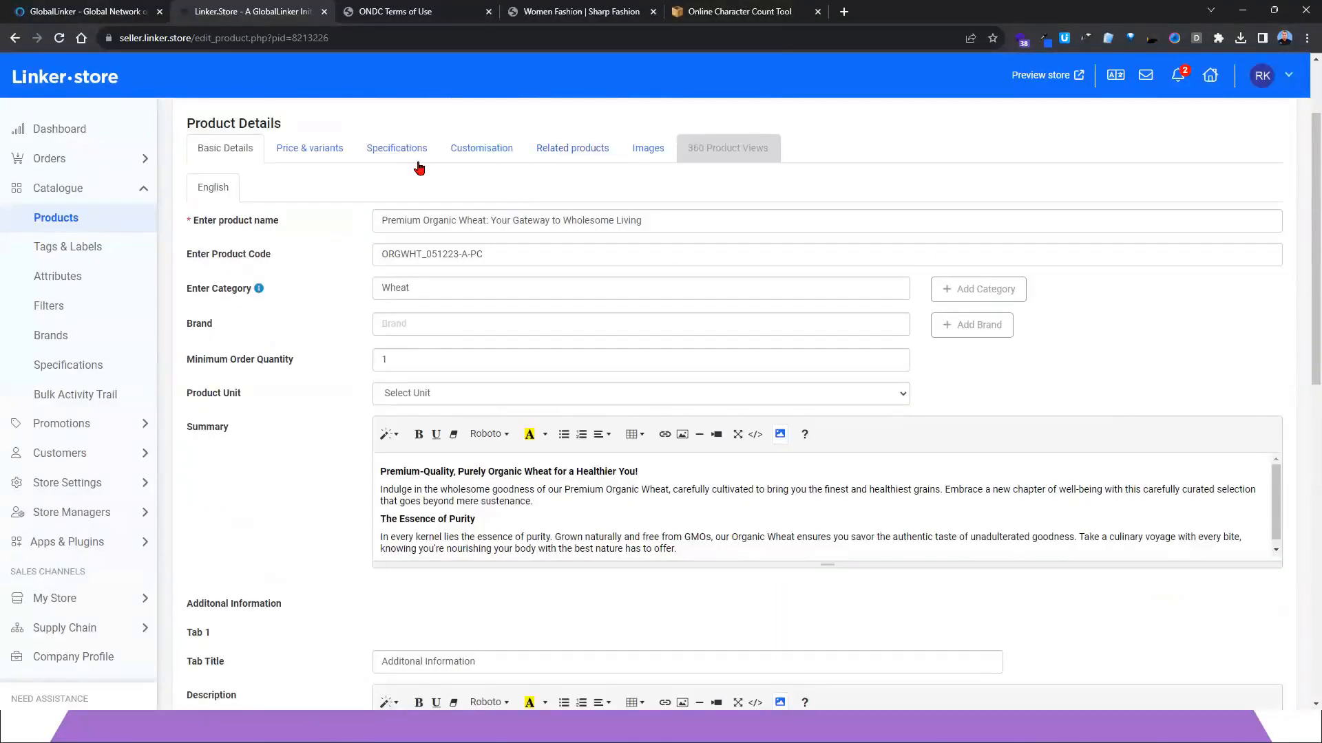
left_click(492, 152)
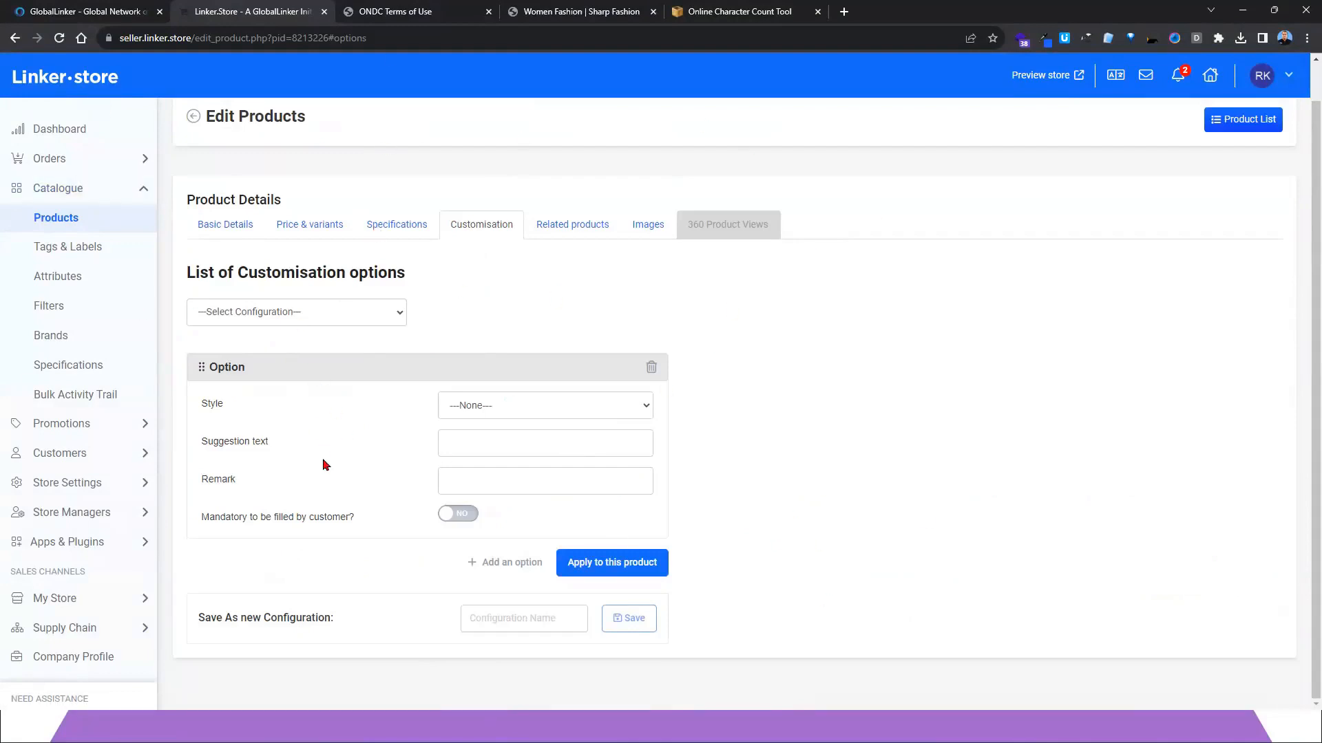
Review the integrated logistic rule on the requirement slide, then examine the available courier services in the store's shipping settings
key("alt+Tab")
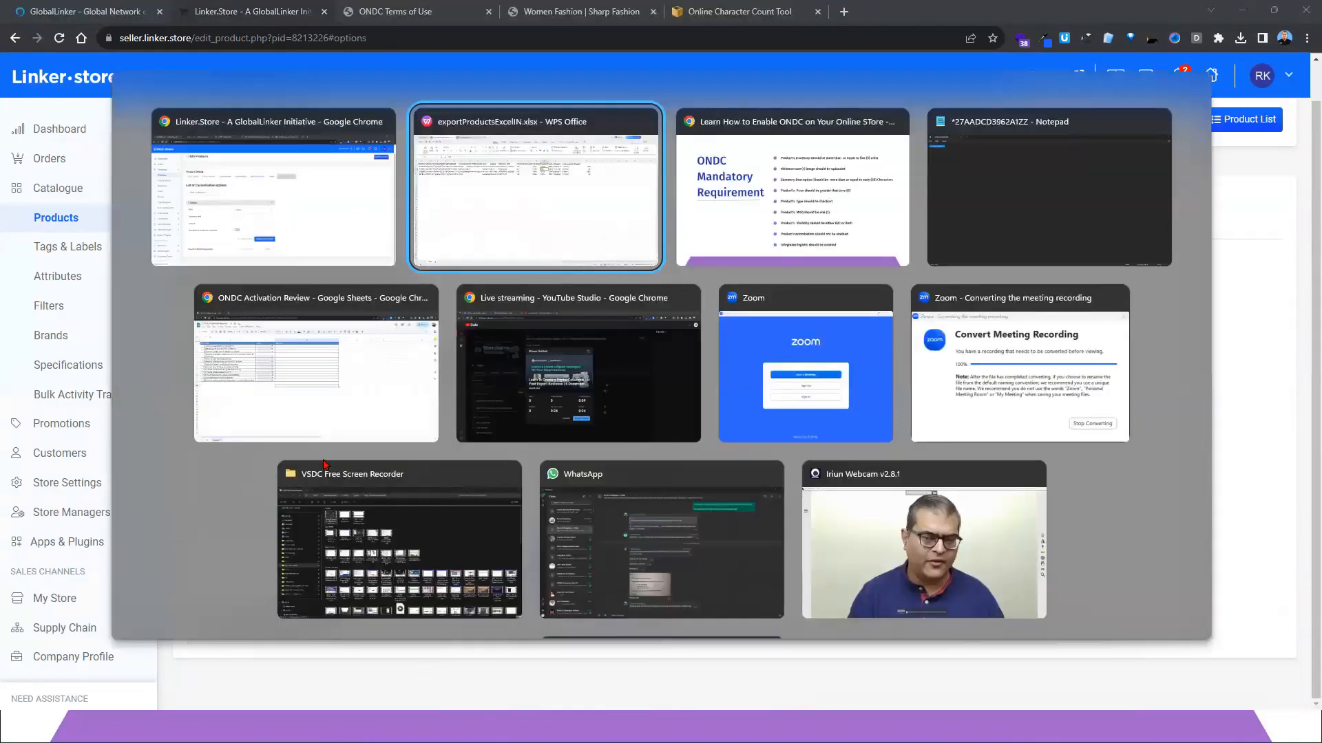
key("alt+Tab")
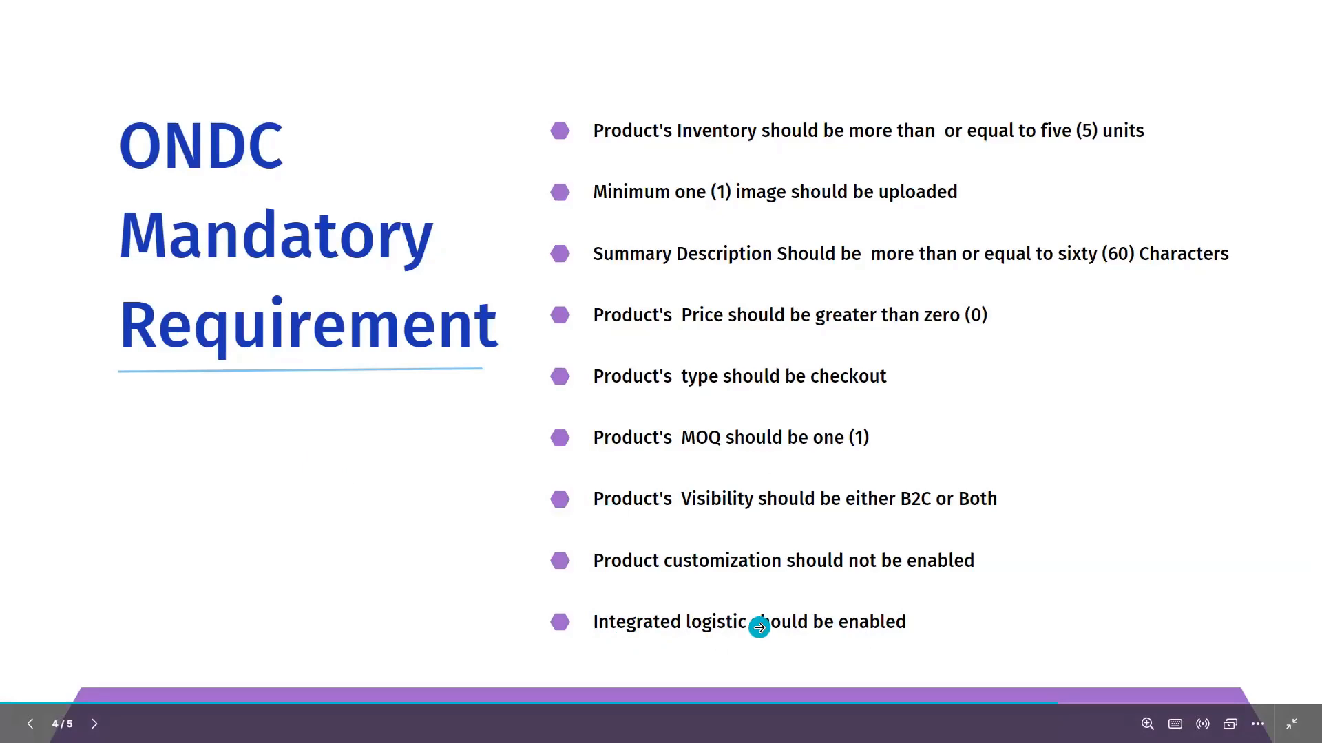
key("alt+Tab")
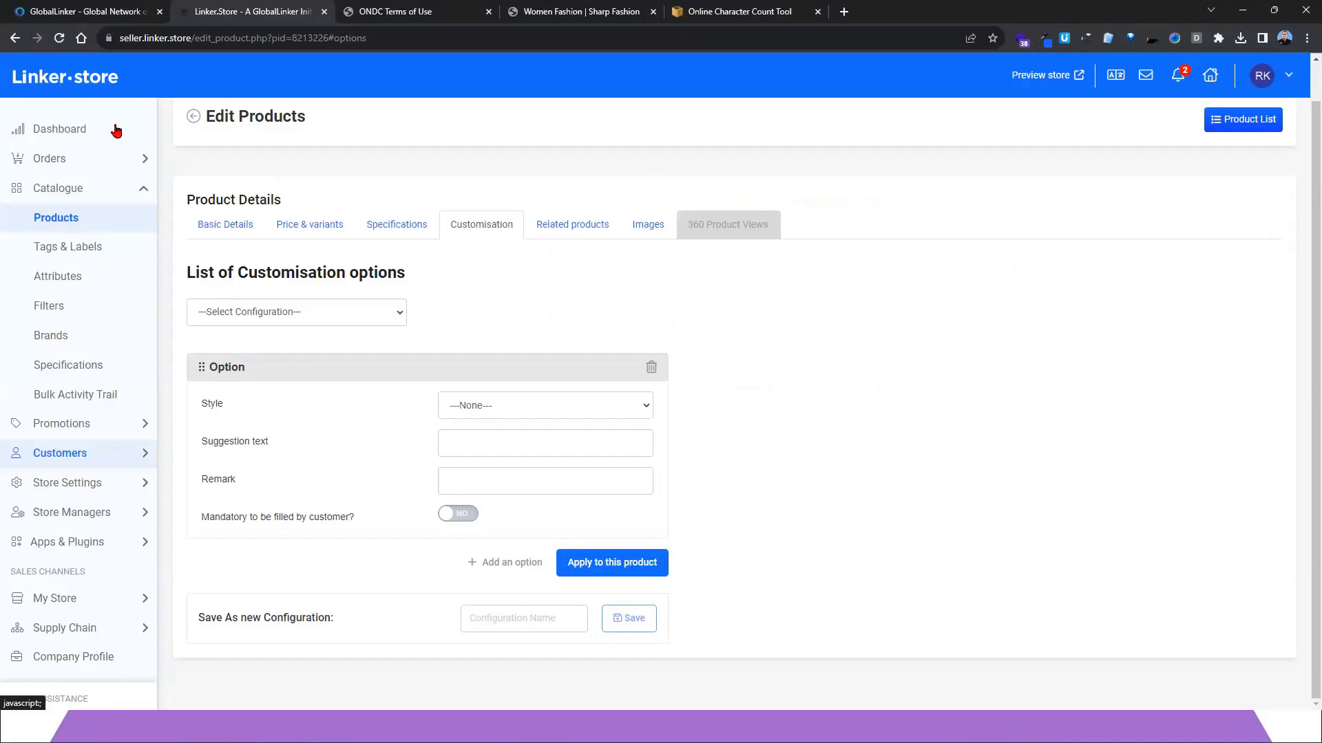
left_click(114, 489)
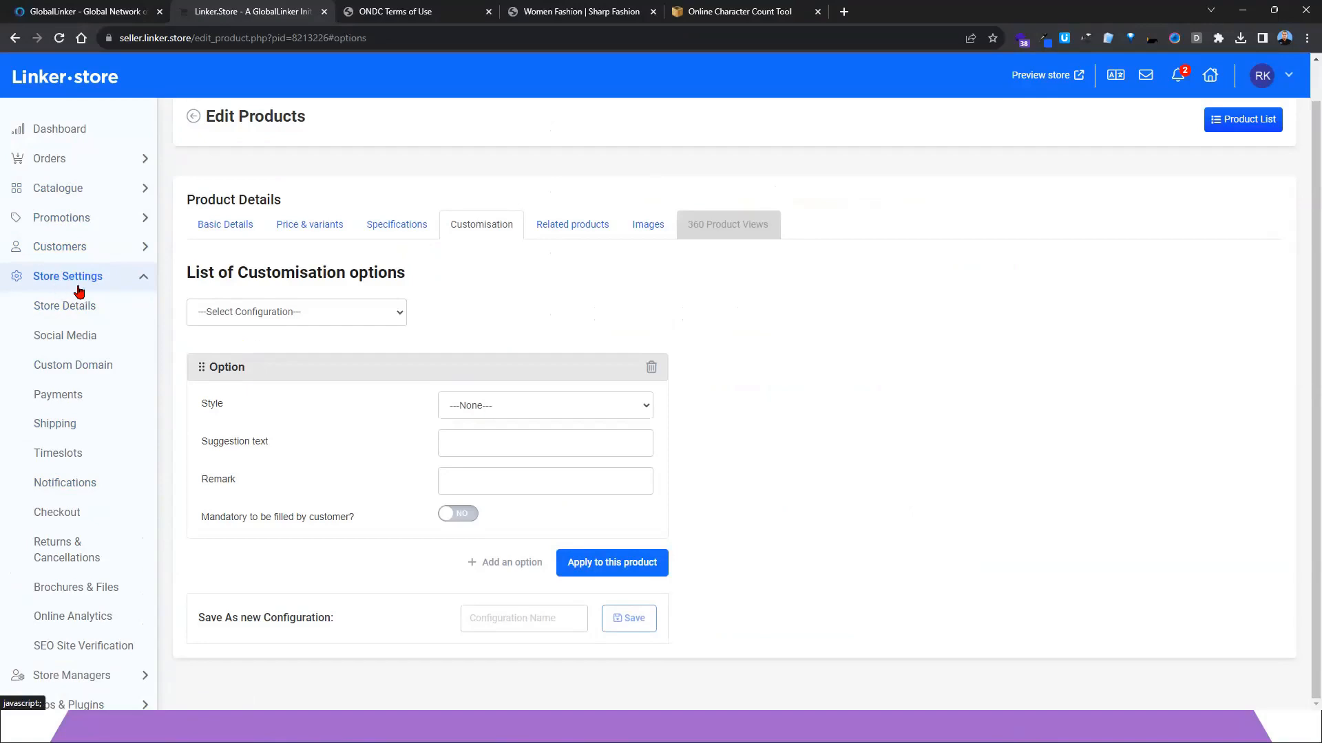
left_click(73, 432)
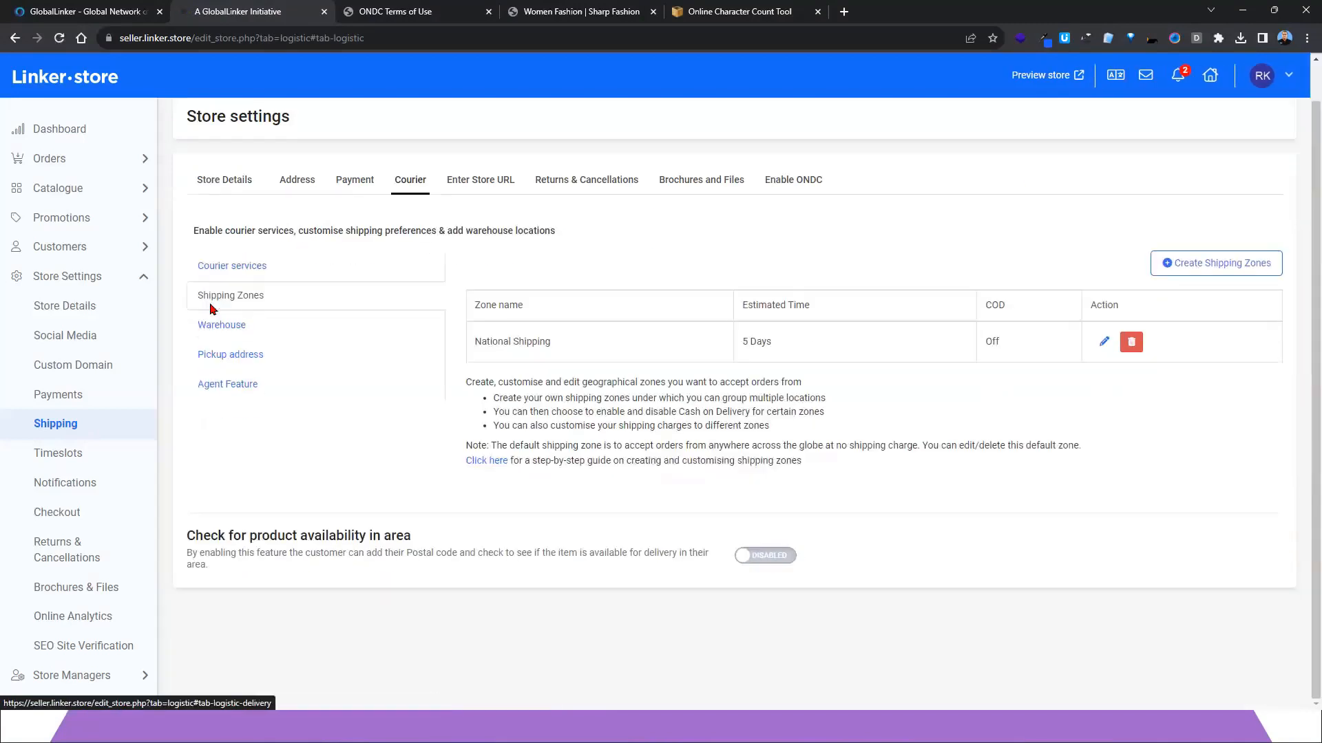
left_click(222, 272)
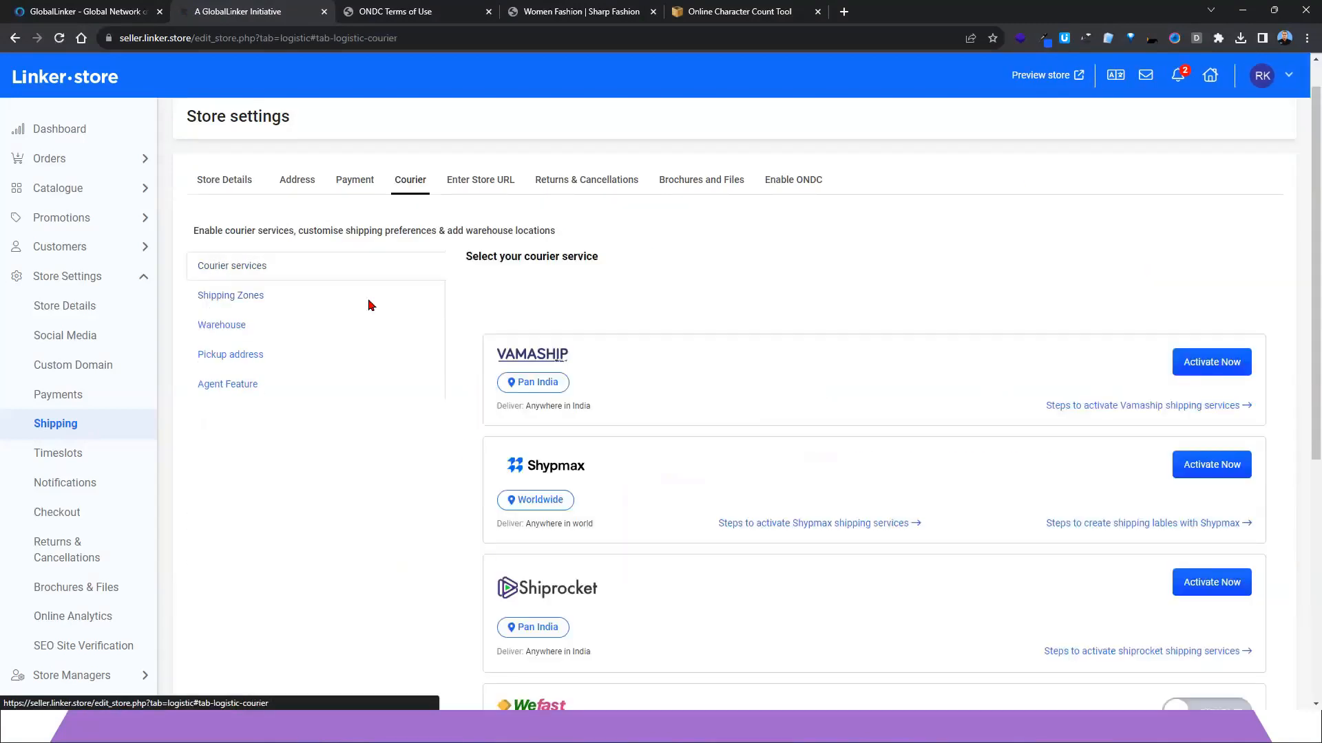
scroll(474, 402, "down", 1)
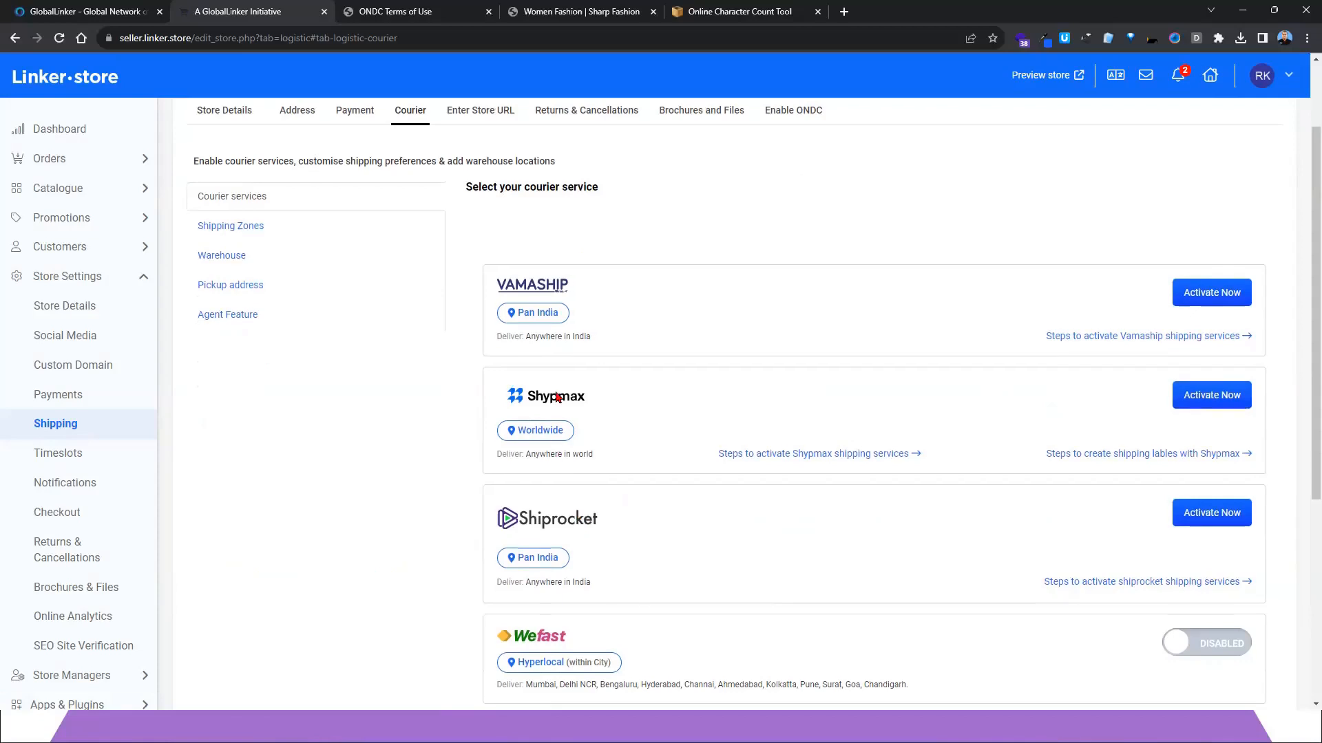
scroll(1140, 241, "down", 1)
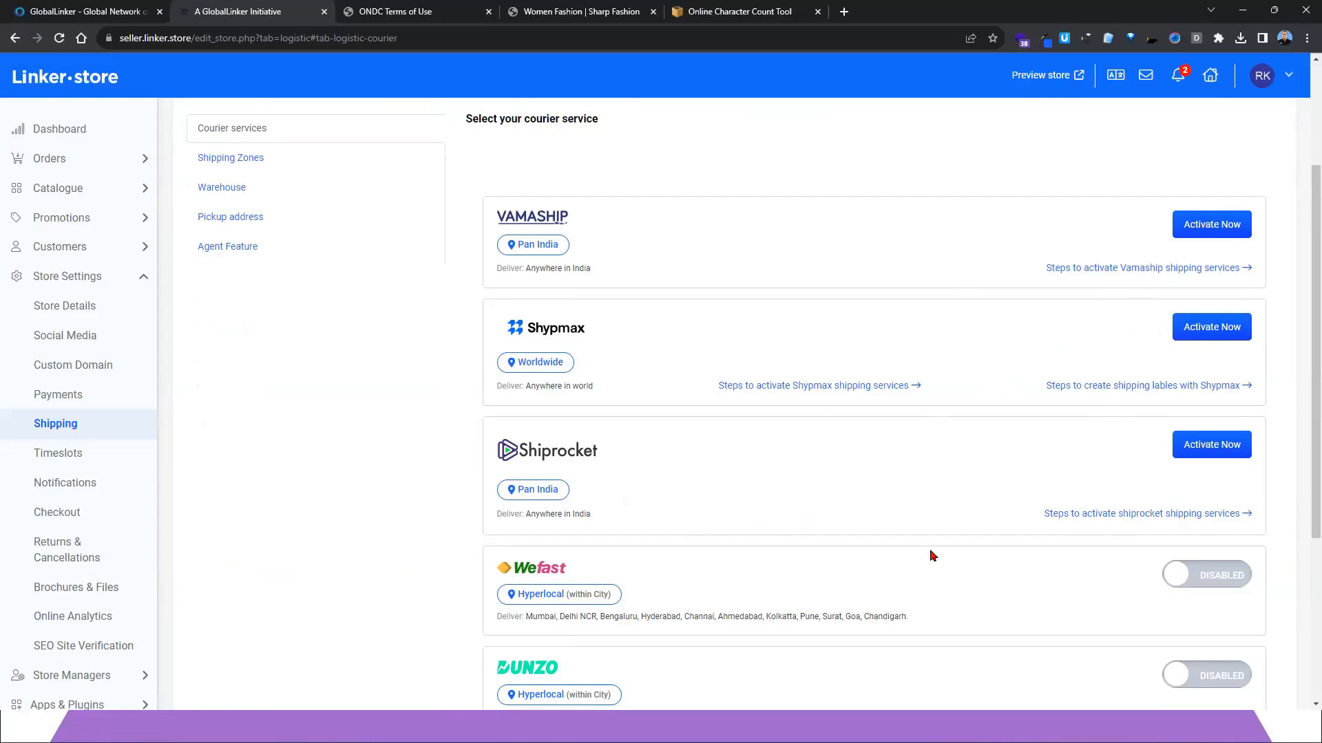
Switch to the ONDC Activation Review spreadsheet in Google Sheets and set its zoom to 125%
key("alt+Tab")
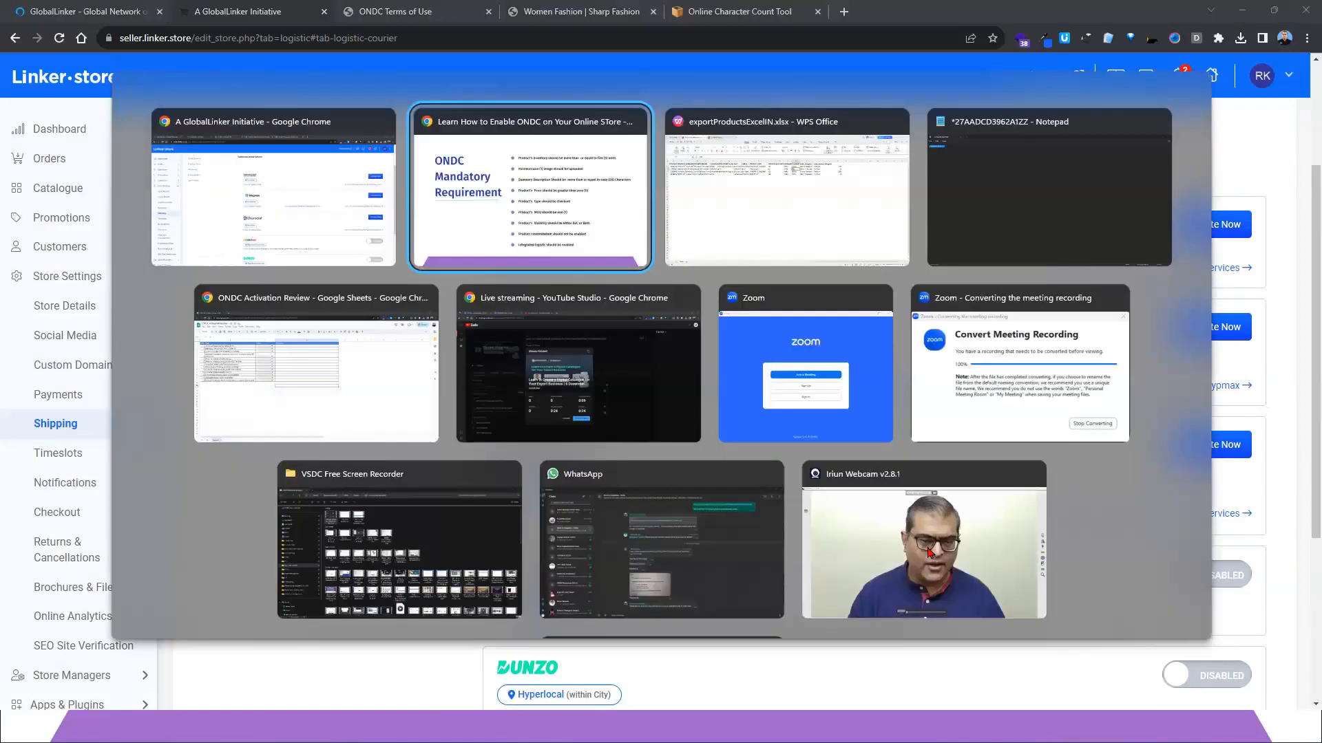
left_click(374, 408)
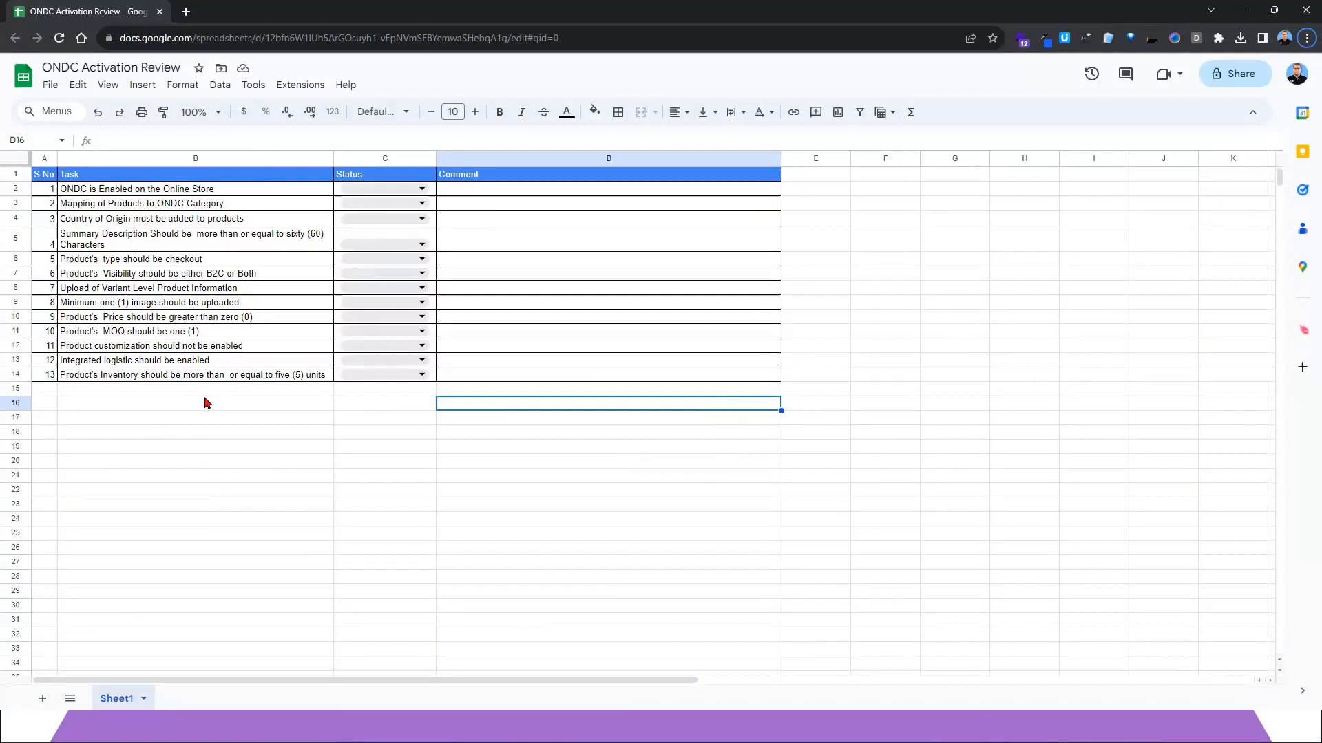
left_click(197, 112)
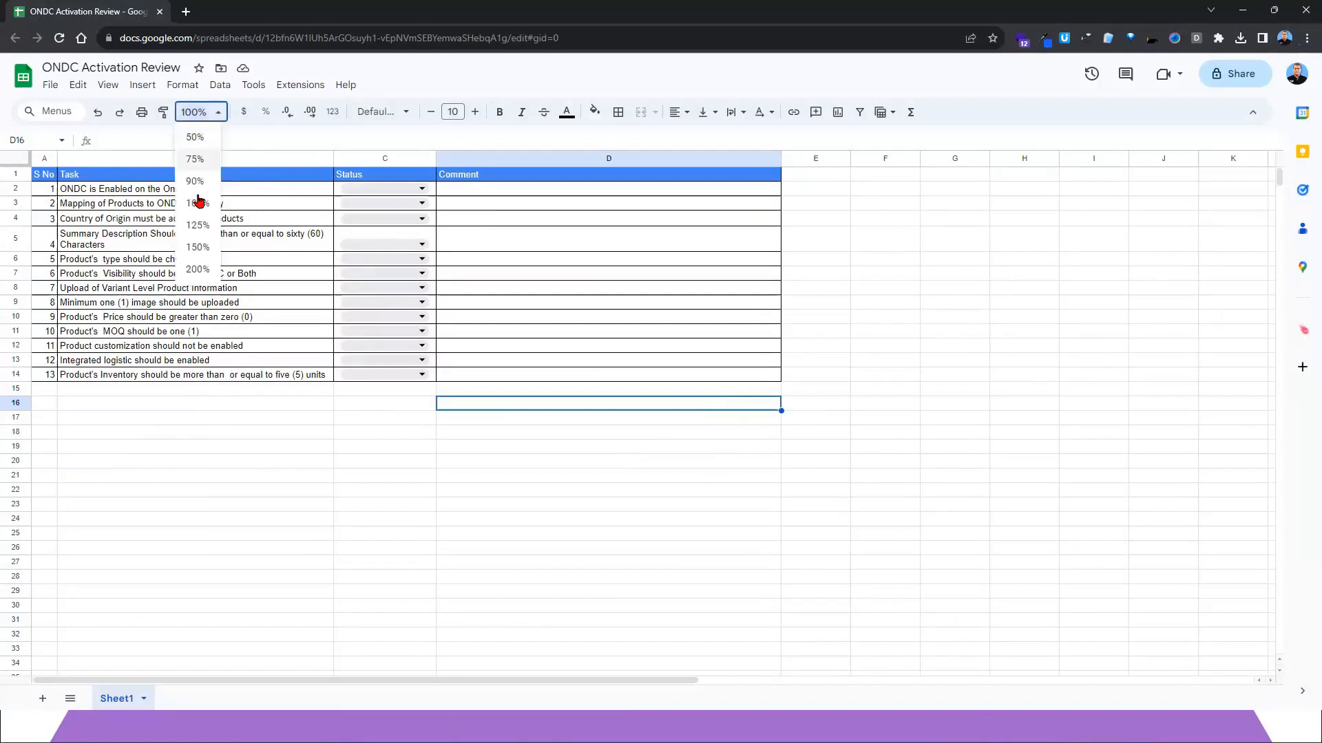
left_click(198, 225)
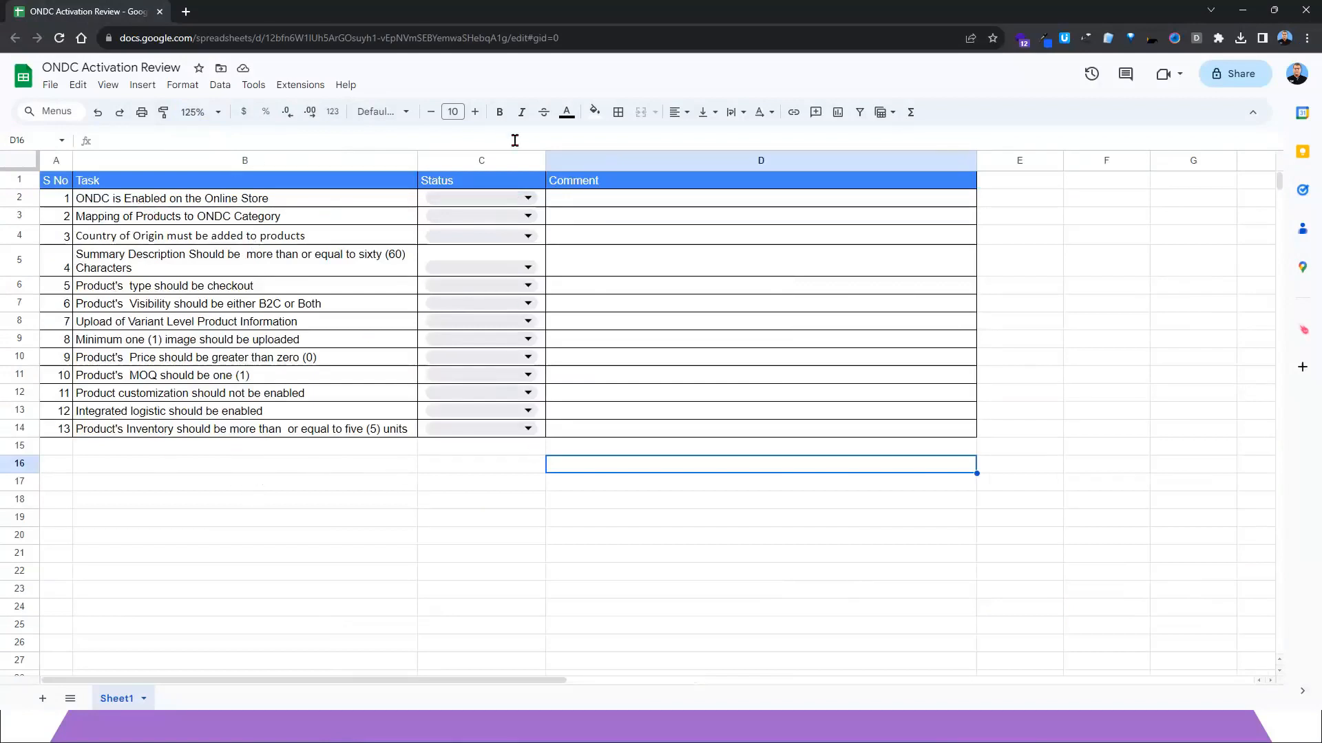
Set the Status to Done for the ONDC enablement, ONDC category mapping and country of origin tasks in C2 to C4
left_click(501, 199)
left_click(631, 200)
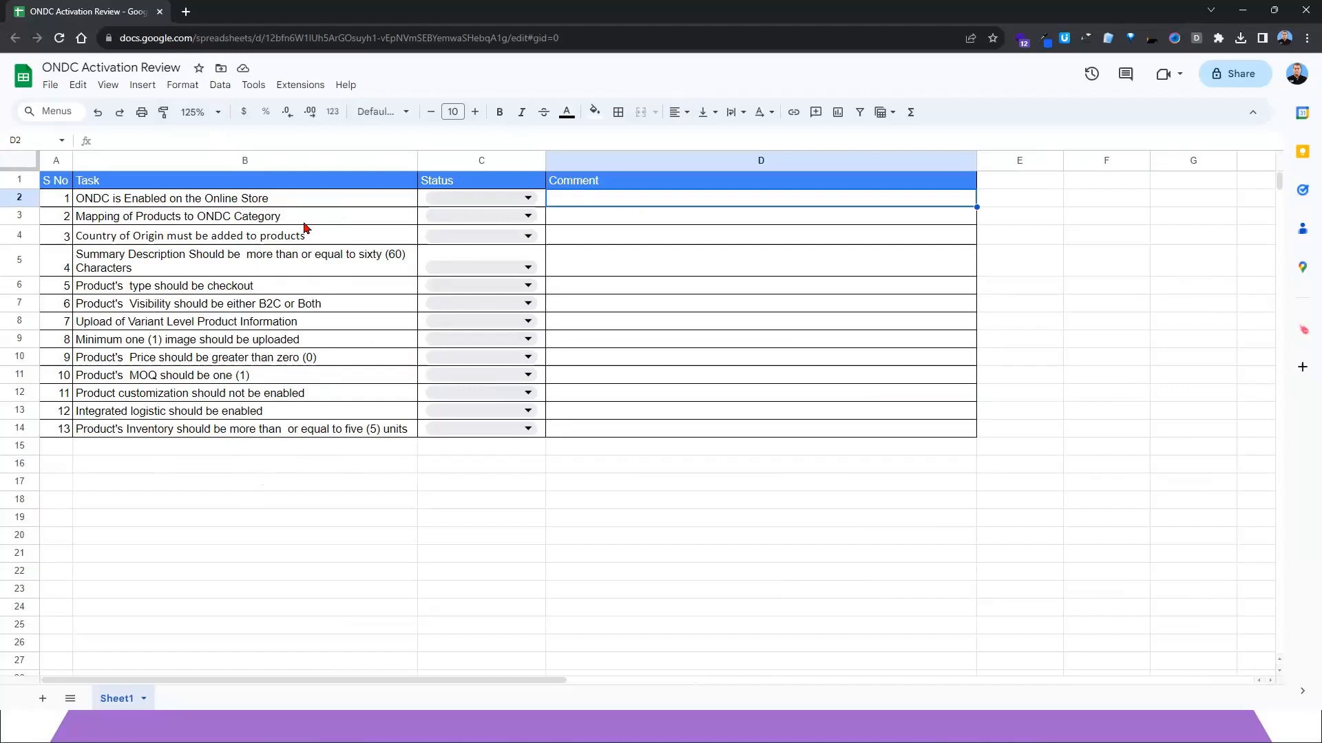
left_click(499, 201)
left_click(475, 267)
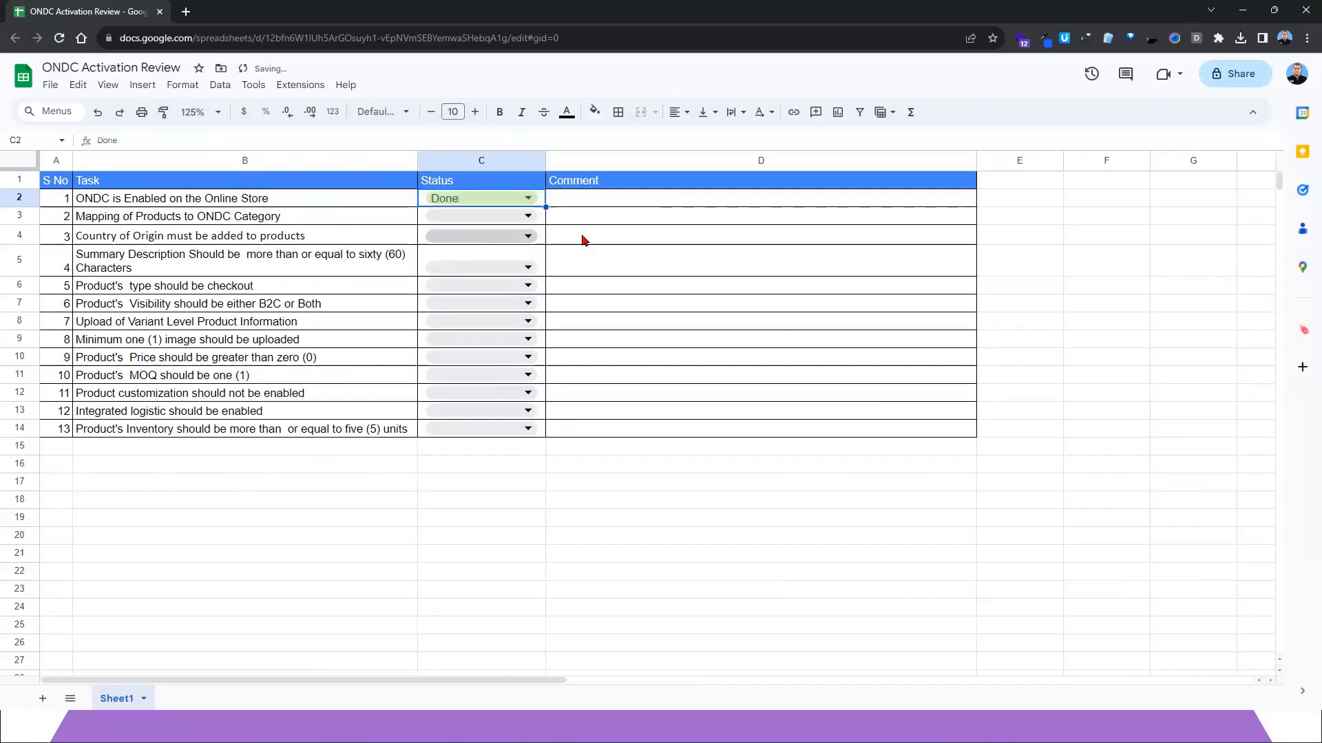
left_click(527, 216)
left_click(483, 284)
left_click(527, 235)
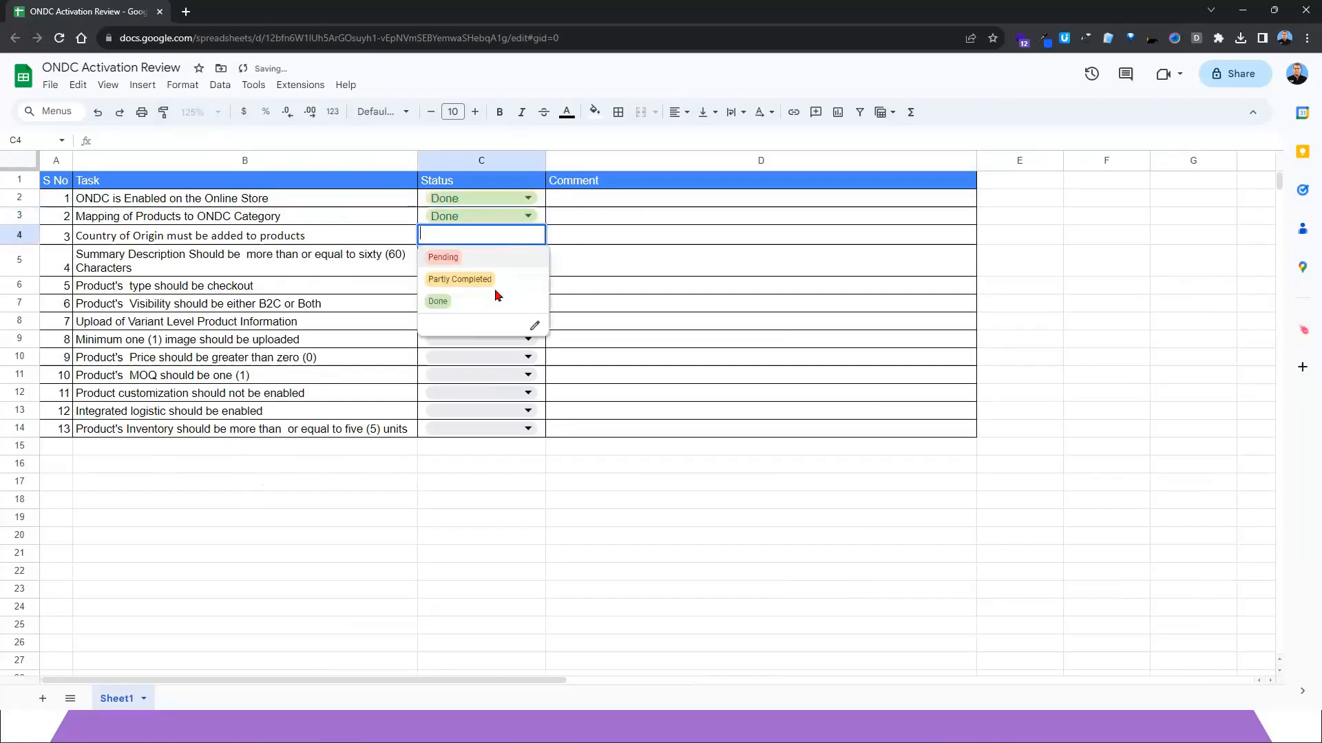
left_click(453, 303)
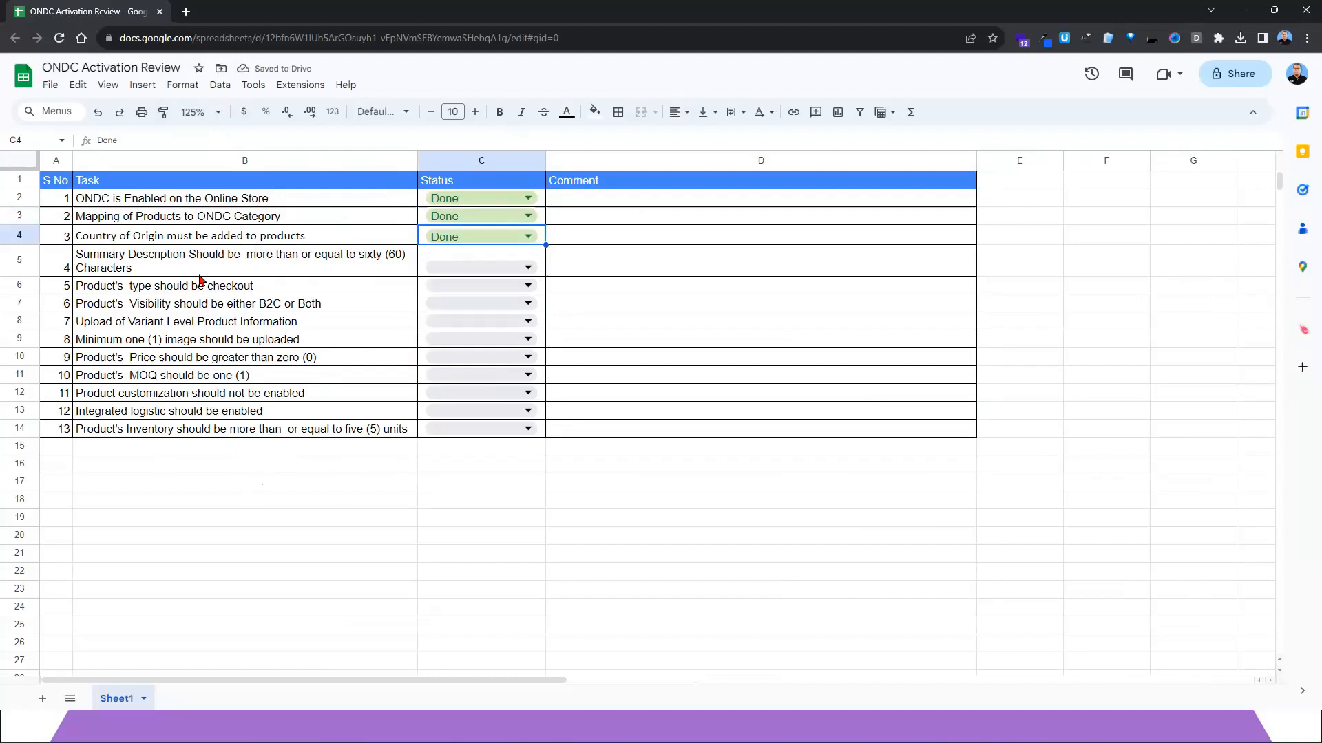
Clear the Status values of the first three tasks, C2 to C4
left_click(352, 204)
key("Right")
key("shift+Down")
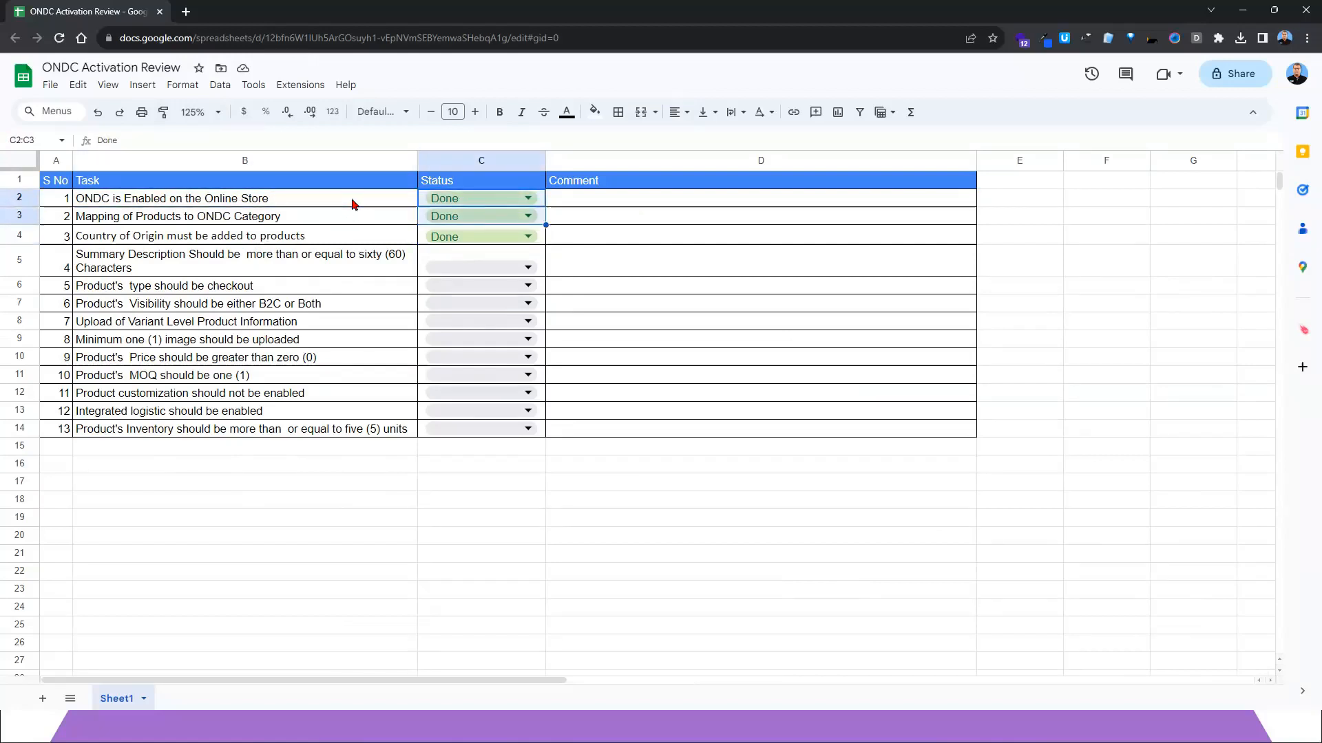
key("shift+Down")
key("Delete")
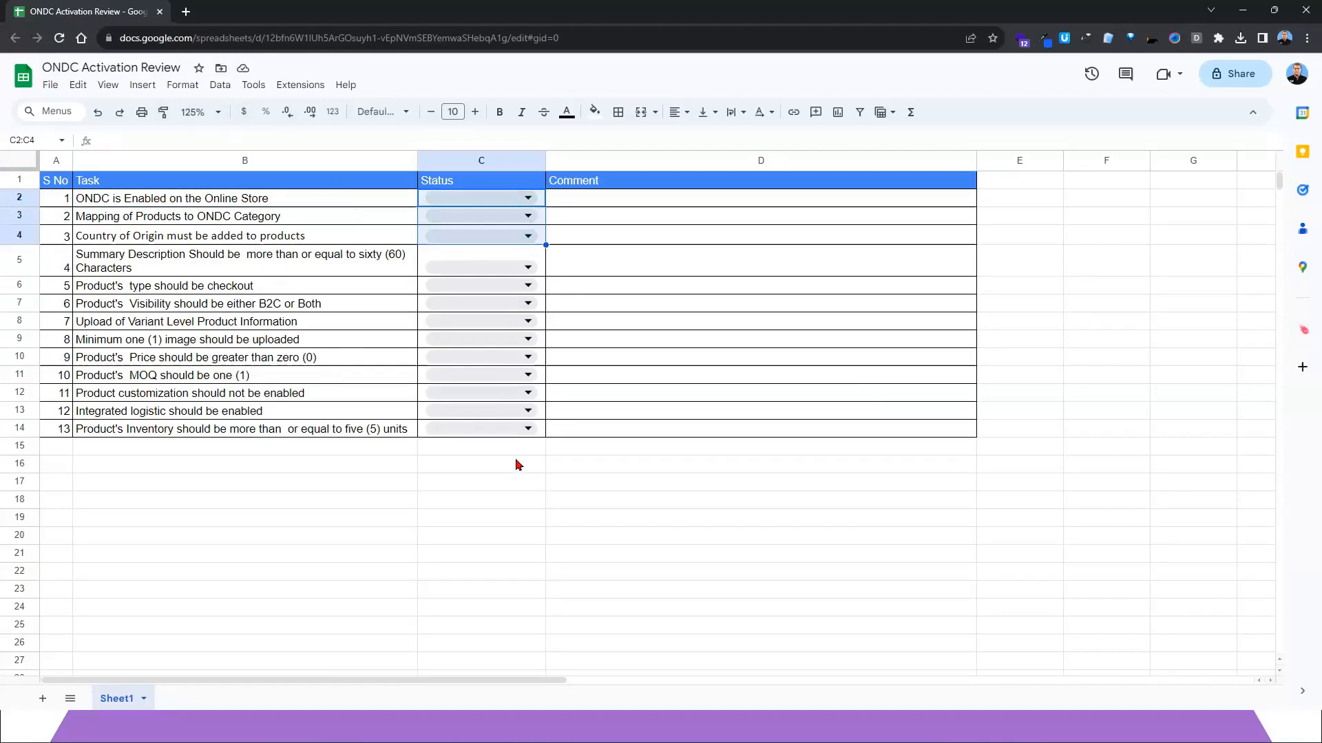
Switch from the review spreadsheet back to the ONDC Mandatory Requirement slide
key("alt+Tab")
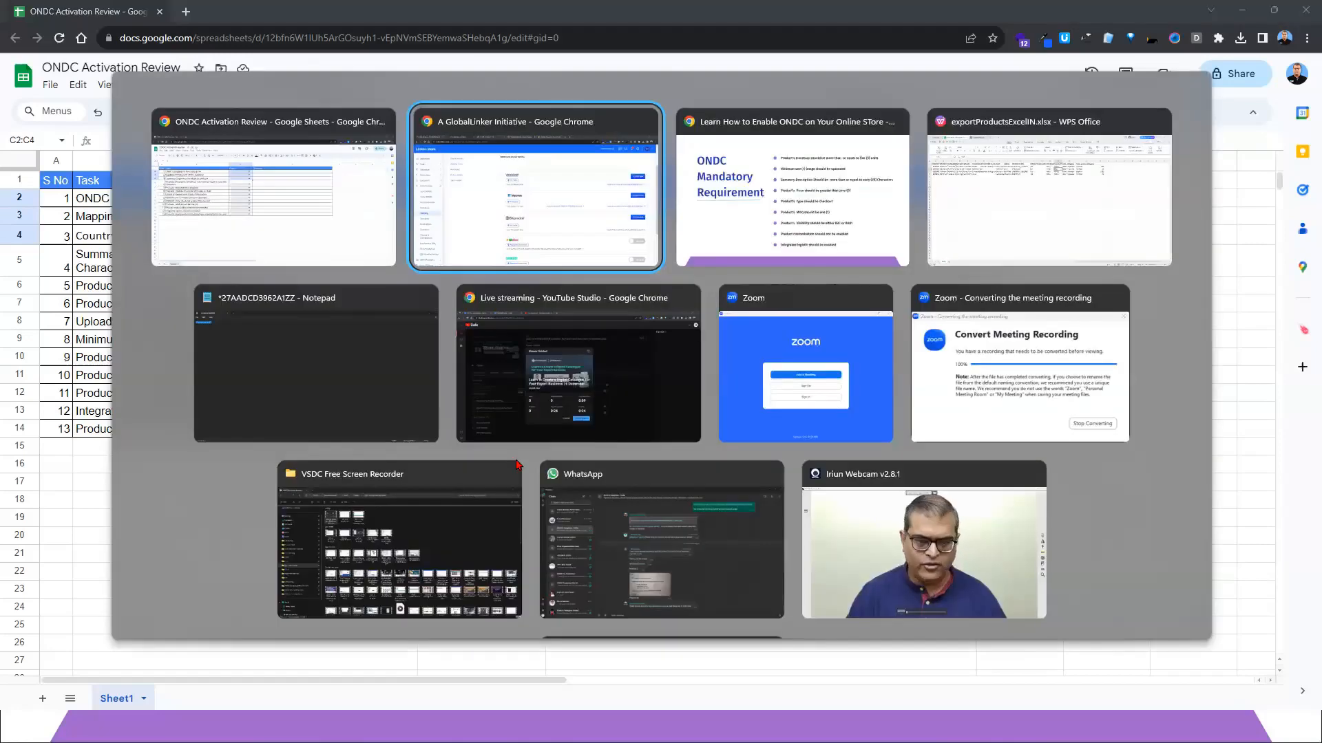
key("alt+Tab")
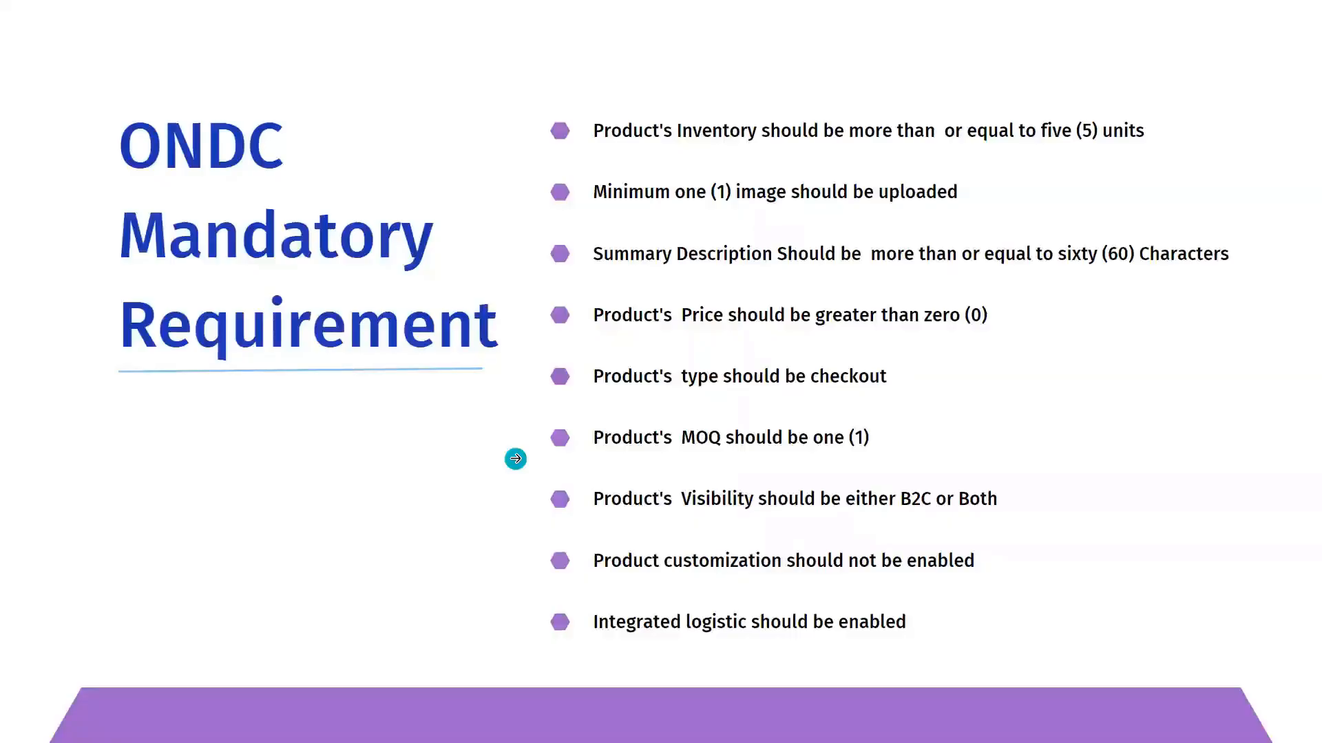